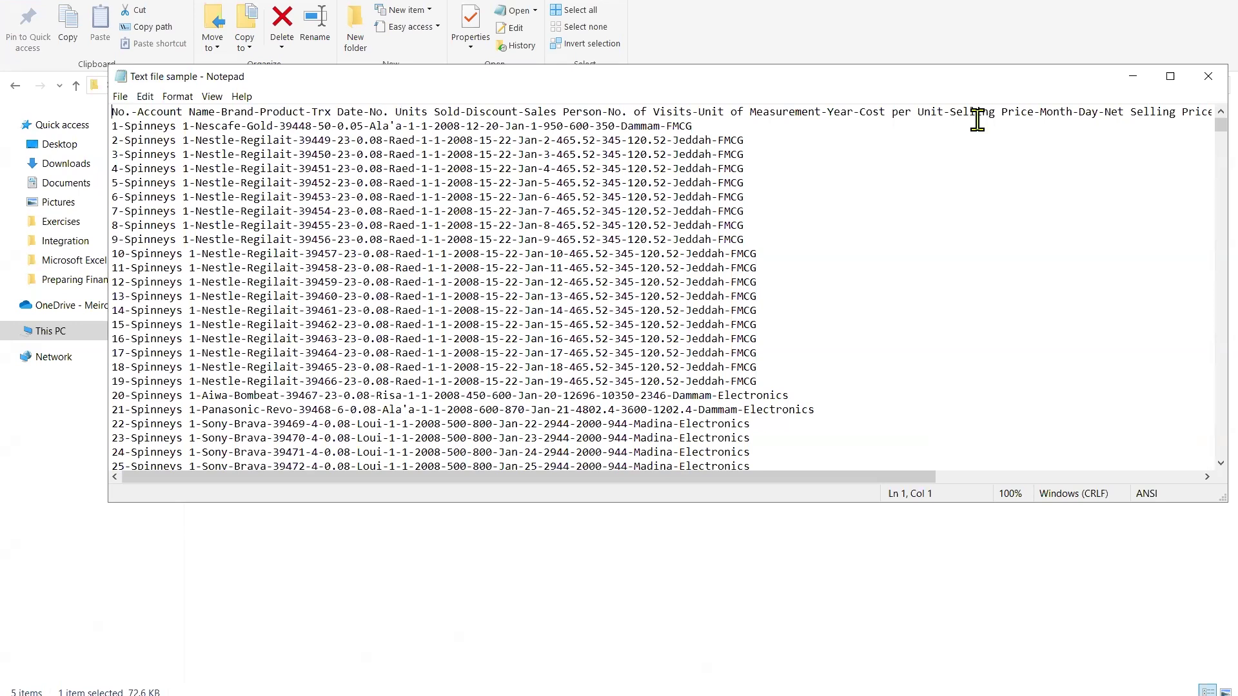
# Close the sample text file, switch to Excel and create a blank workbook.
pyautogui.click(1208, 78)
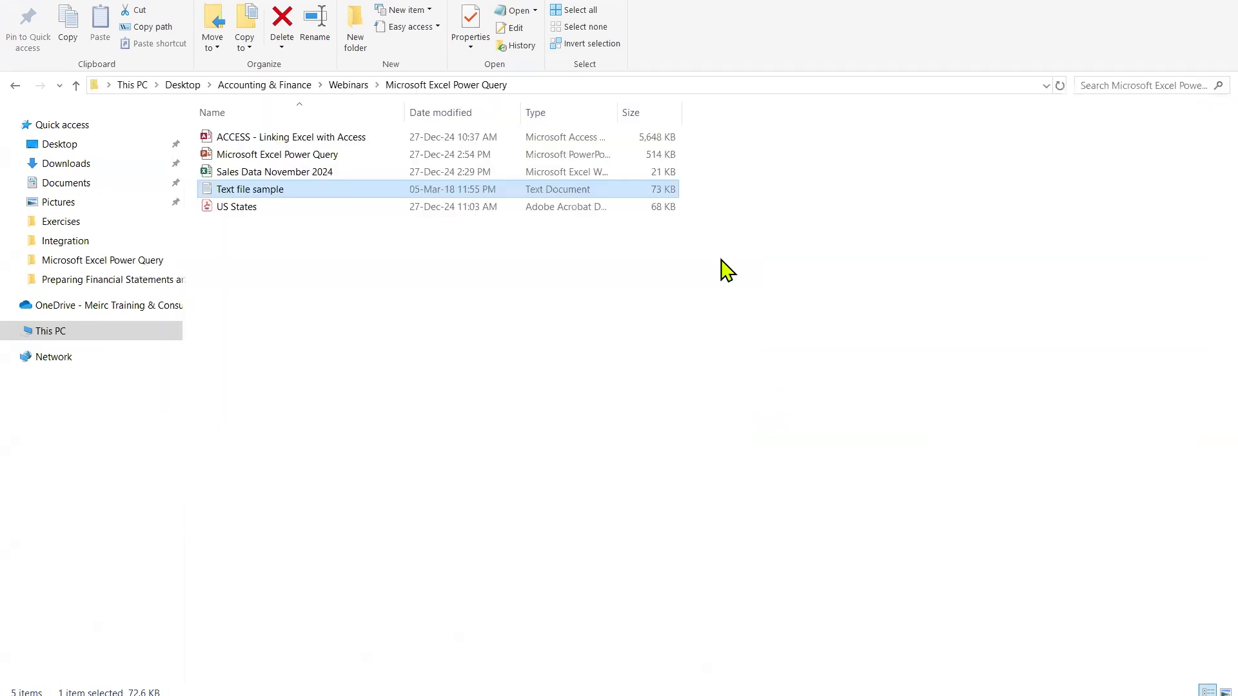
pyautogui.press('super')
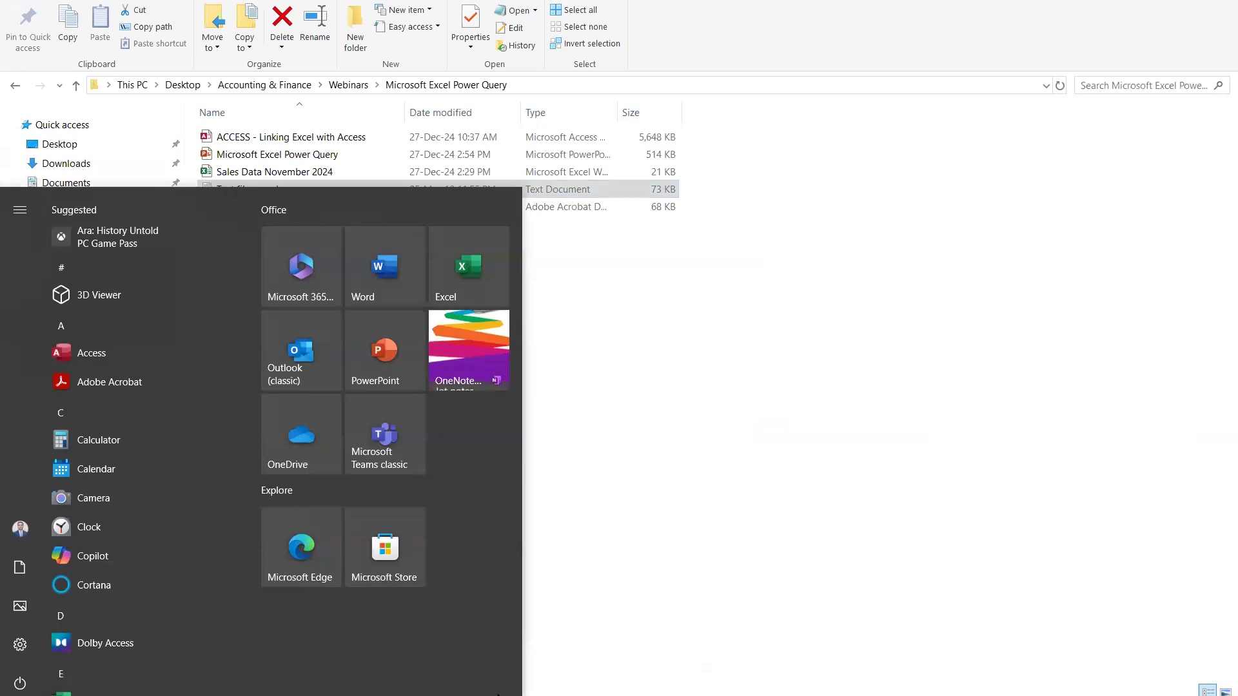
pyautogui.click(469, 266)
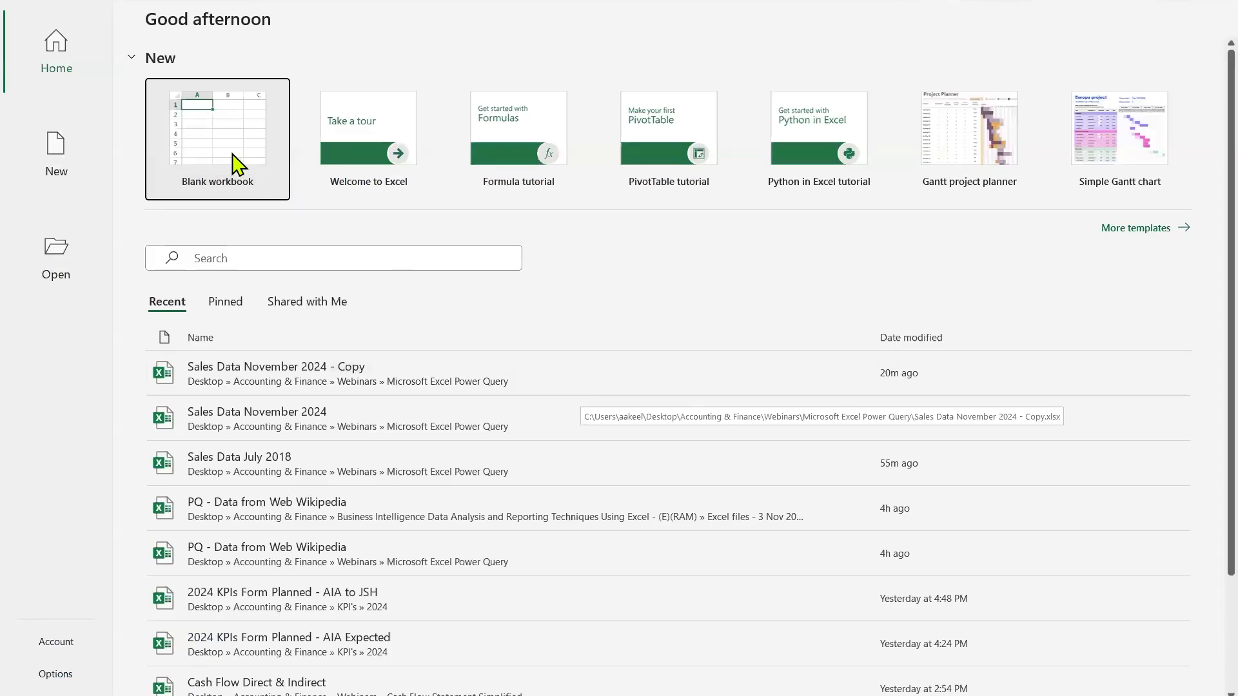
pyautogui.click(238, 163)
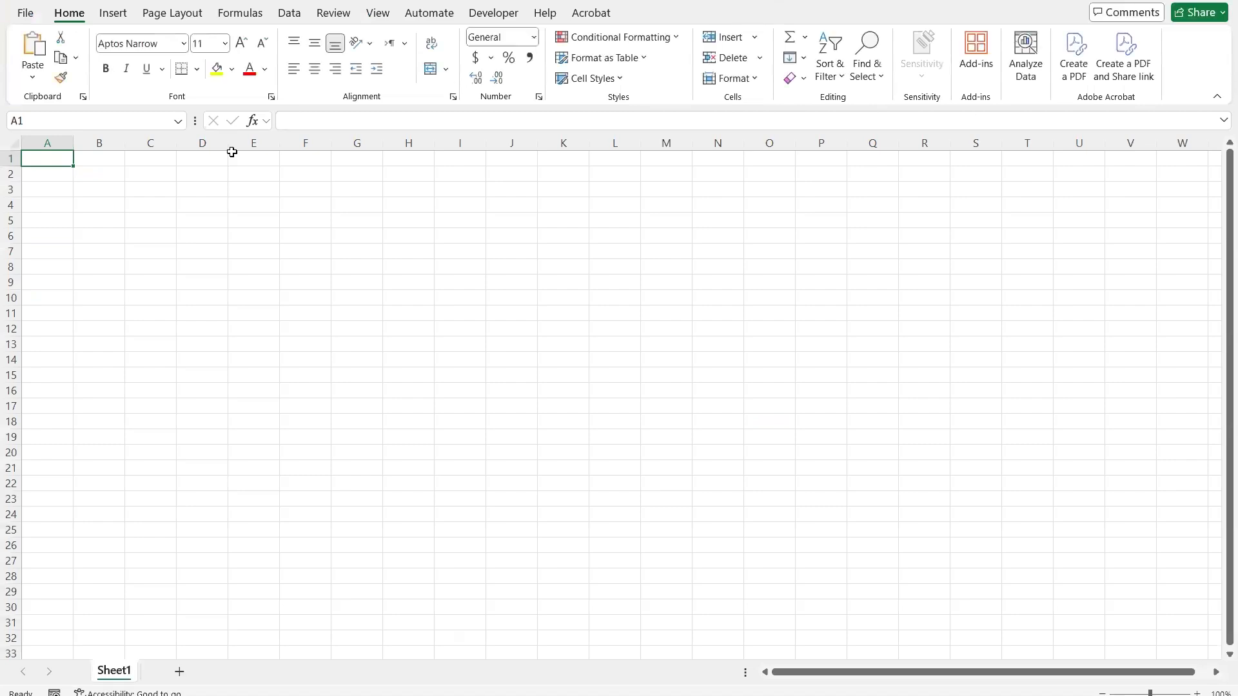
pyautogui.press('ctrl')
pyautogui.press('ctrl')
pyautogui.press('ctrl')
# Import the text file "Text file sample" from the Microsoft Excel Power Query folder.
pyautogui.click(296, 19)
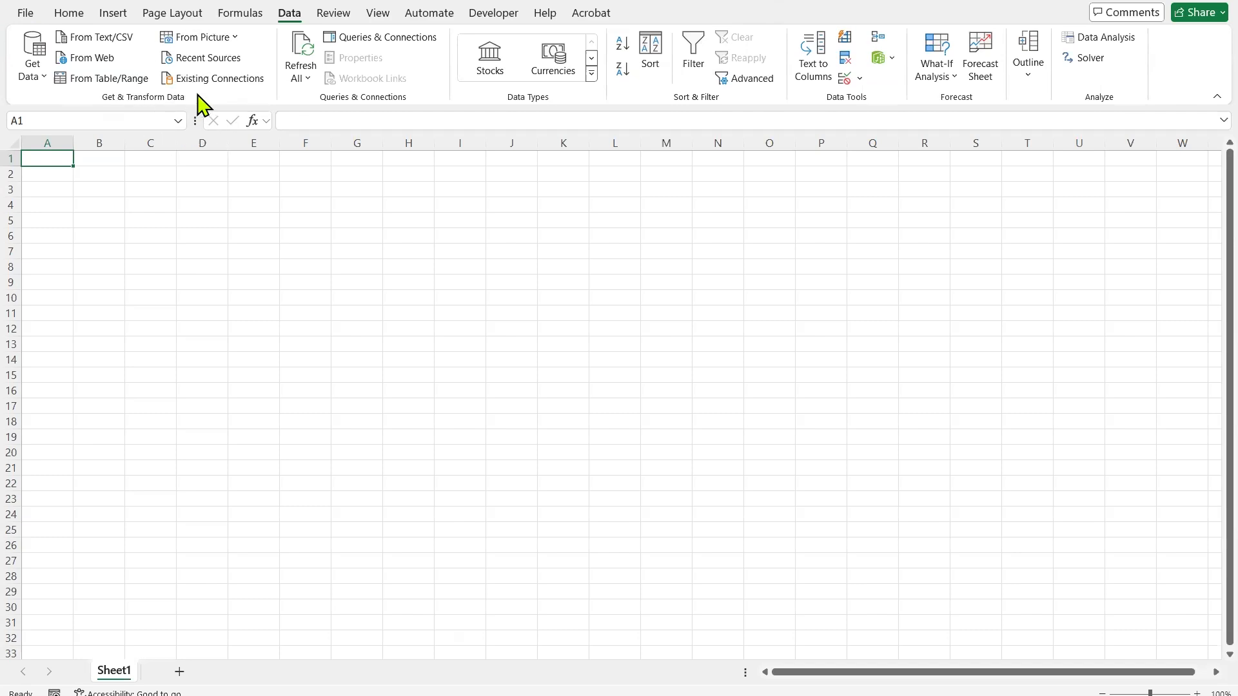
pyautogui.click(86, 44)
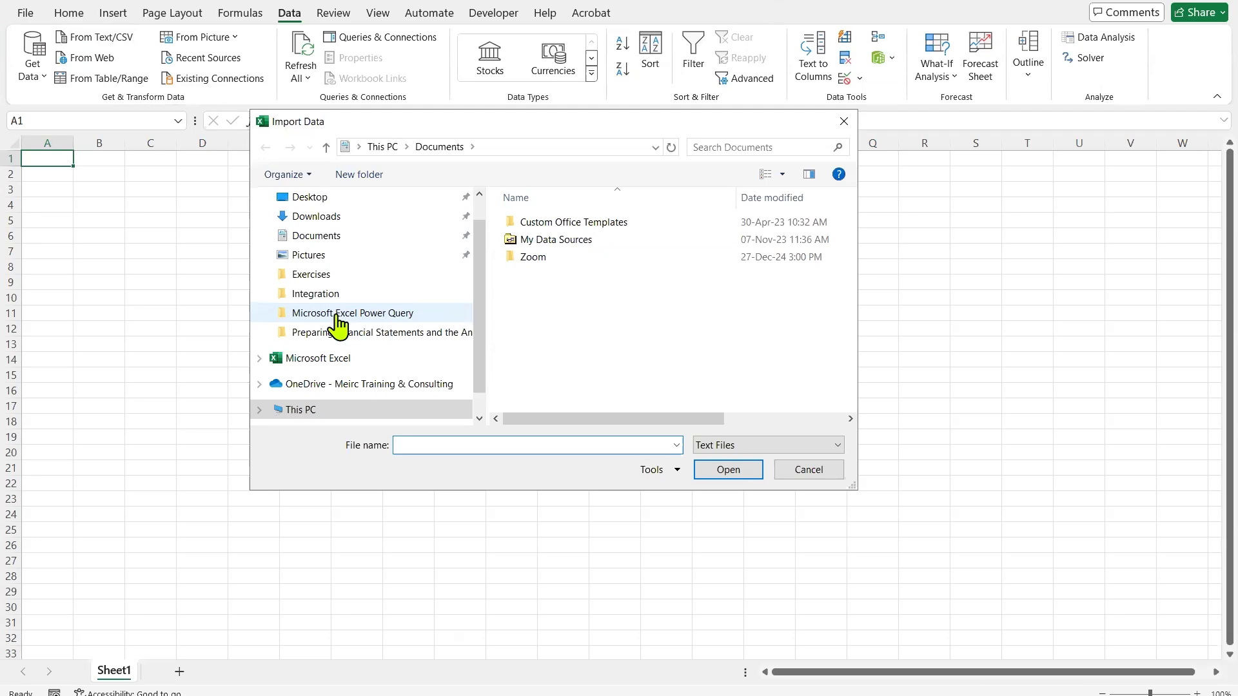
pyautogui.click(334, 314)
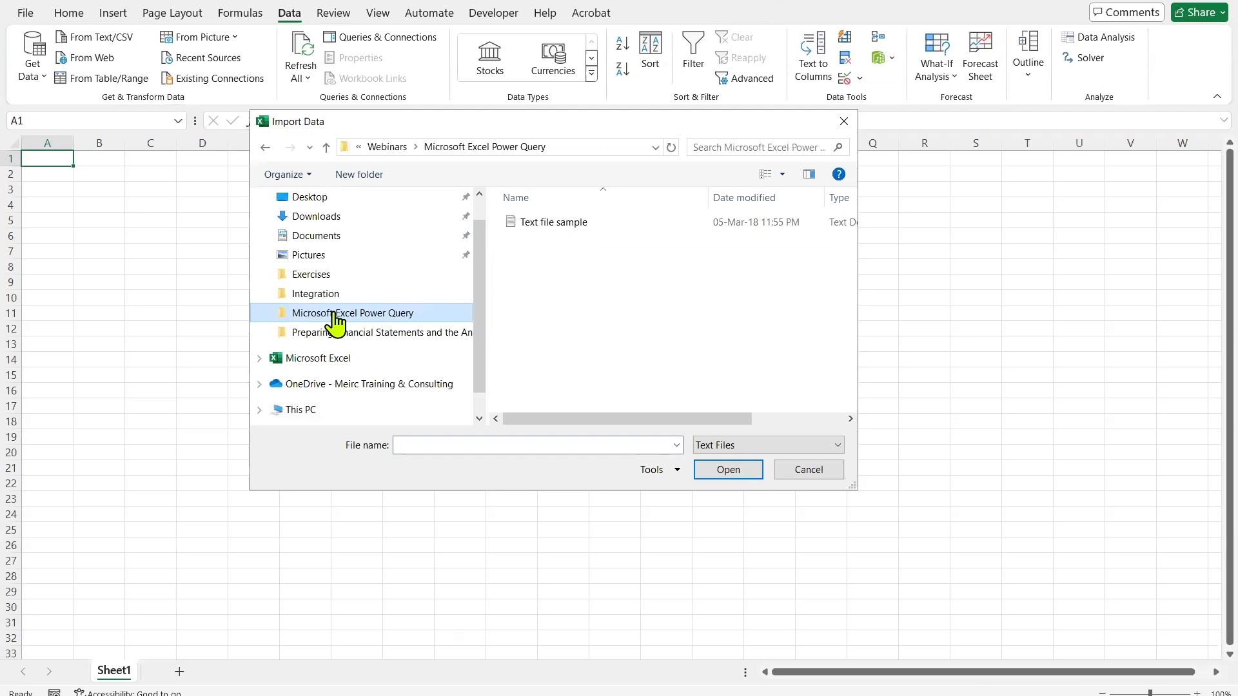
pyautogui.click(513, 223)
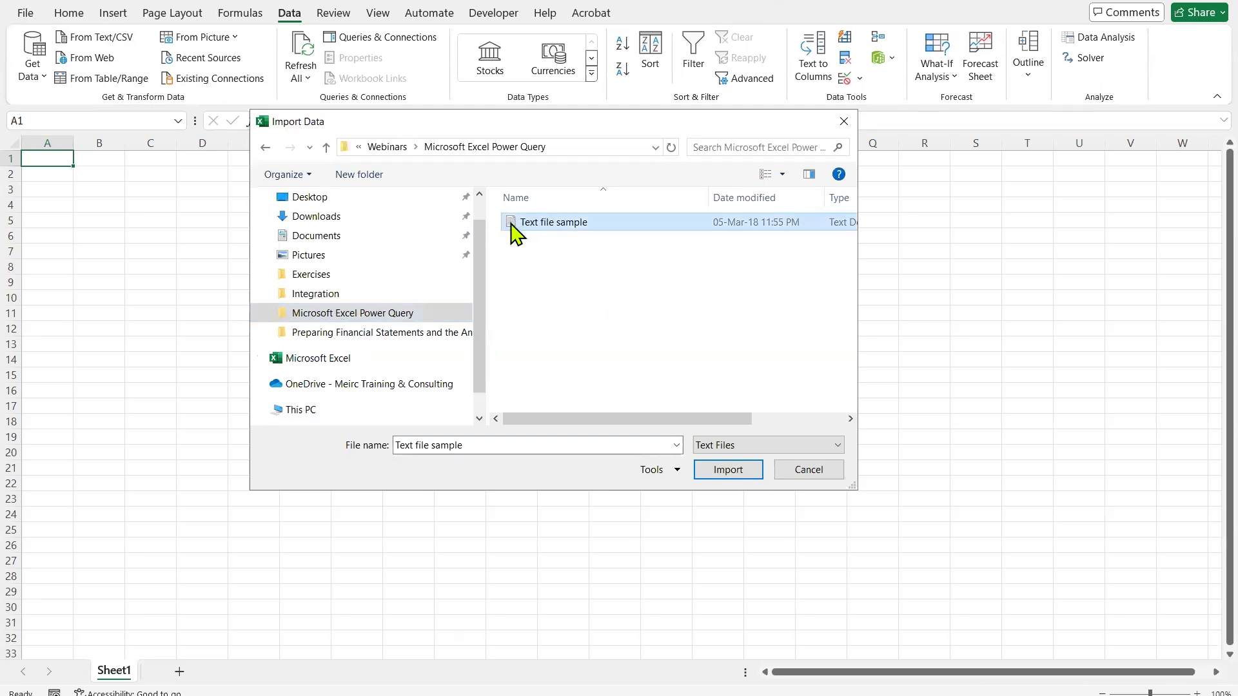
pyautogui.click(733, 471)
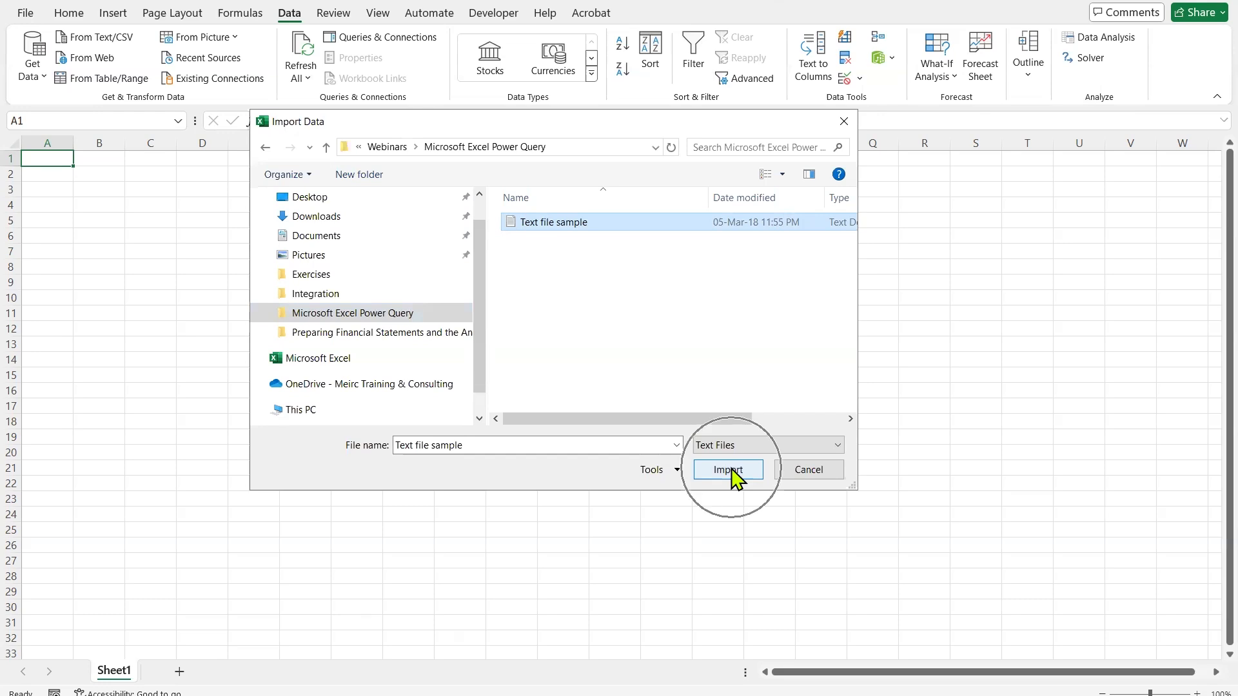
pyautogui.click(732, 469)
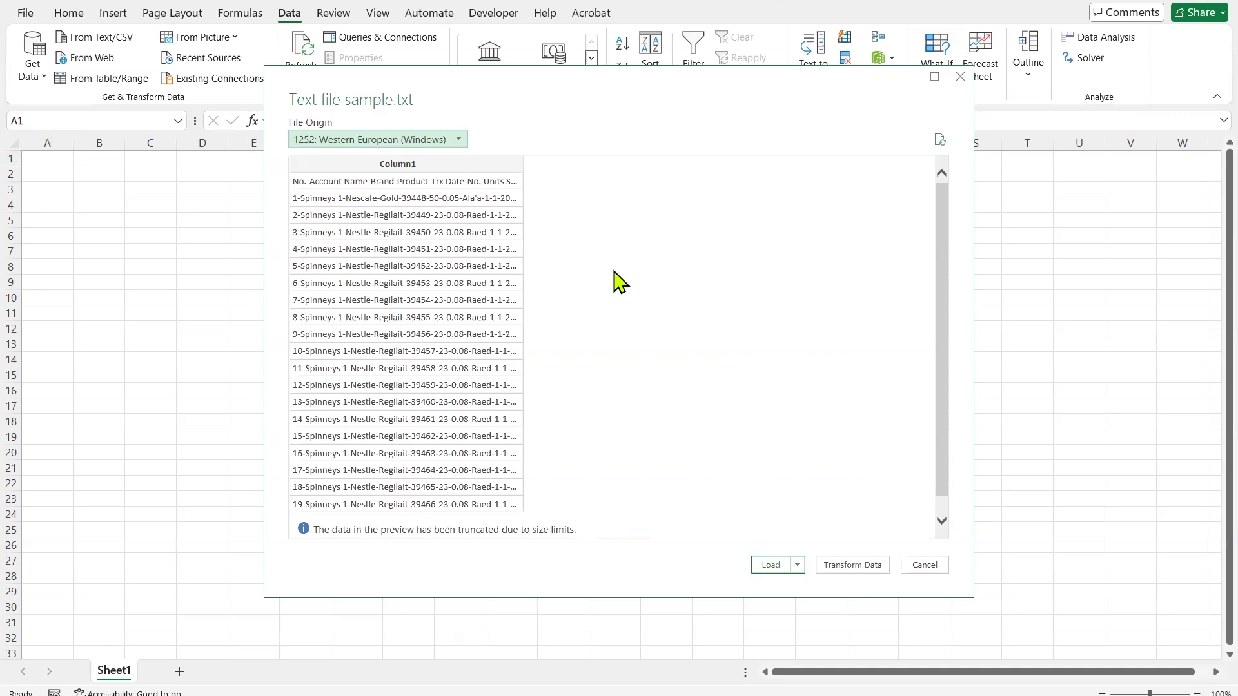
# Open the previewed text data in the Power Query Editor for transformation instead of loading it directly.
pyautogui.click(773, 563)
pyautogui.click(878, 566)
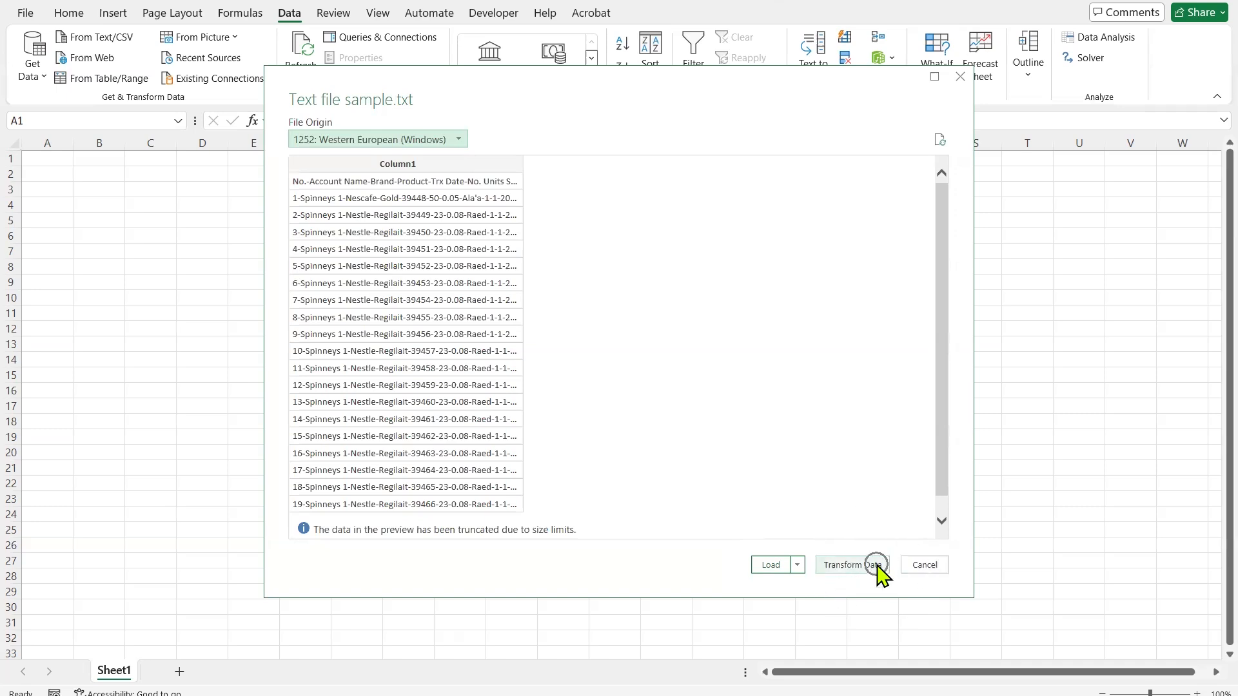
pyautogui.click(865, 567)
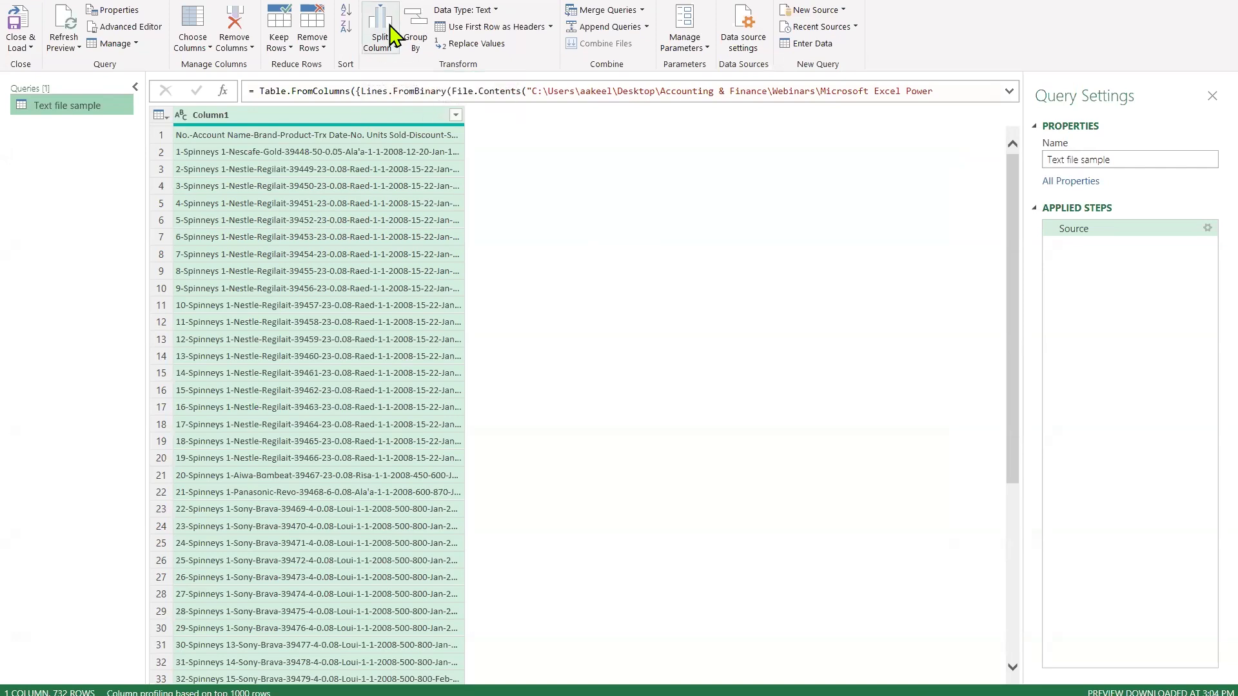
# Split Column1 by the custom delimiter "-" at each occurrence and look through the resulting columns.
pyautogui.click(393, 37)
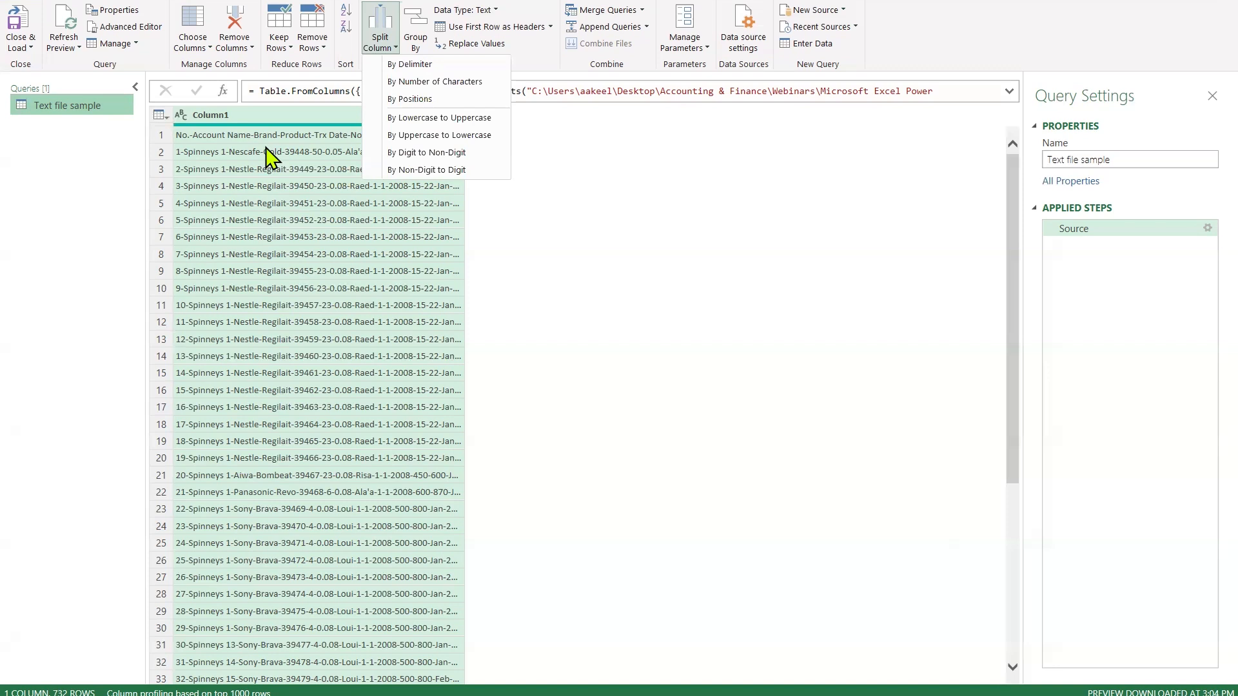
pyautogui.click(410, 64)
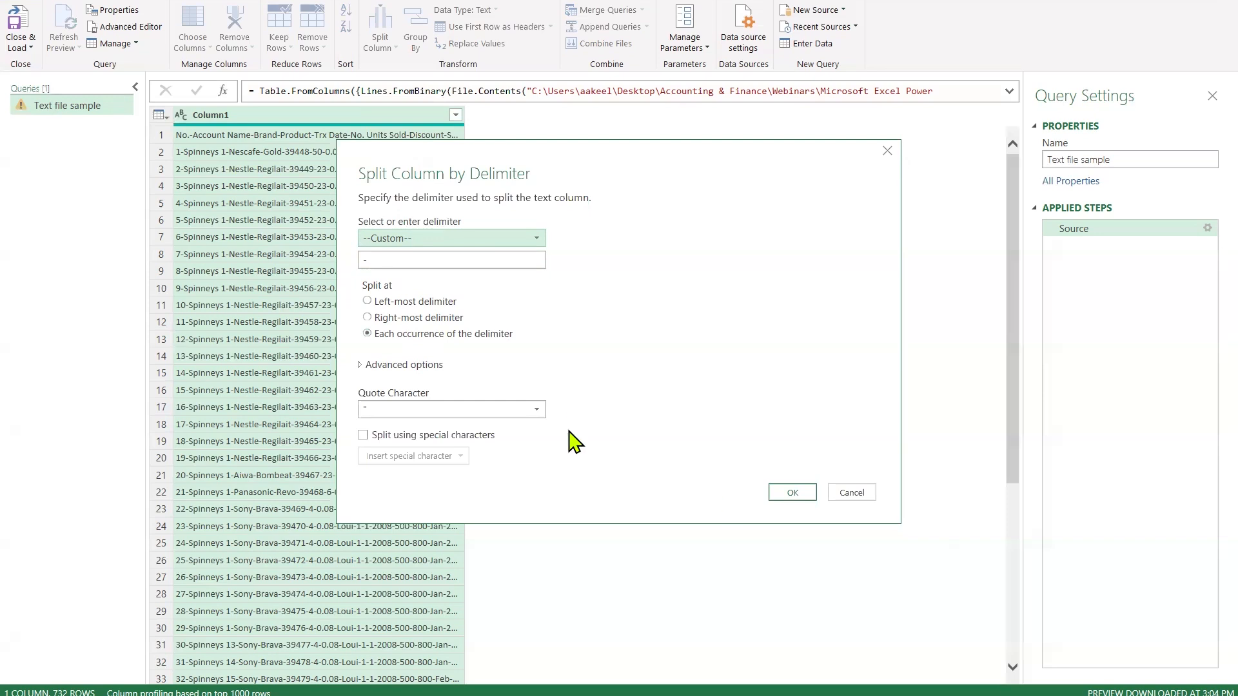
pyautogui.click(793, 494)
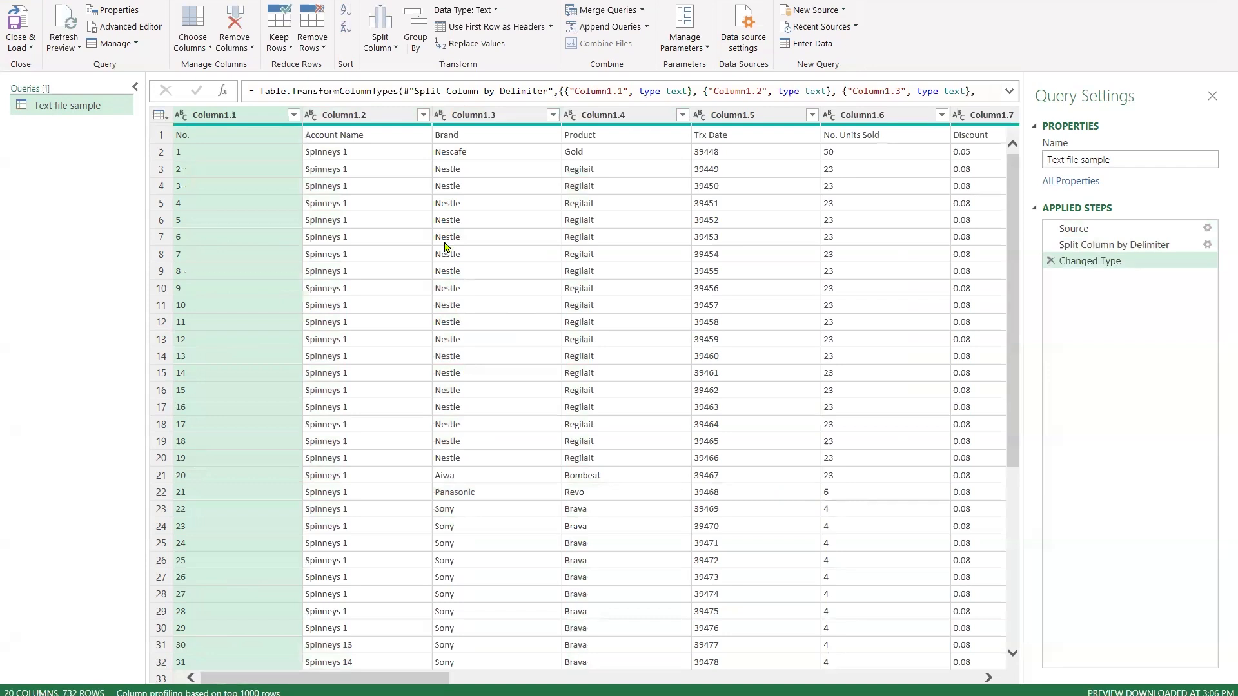
pyautogui.hscroll(5, 739, 230)
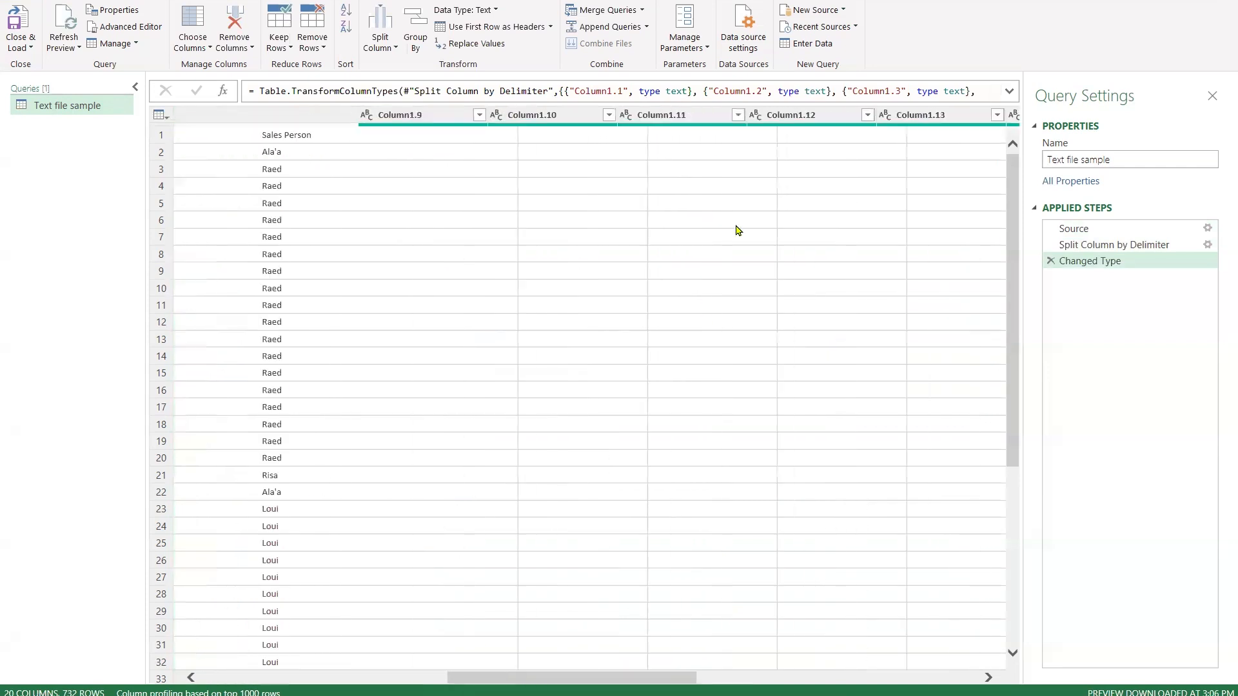
pyautogui.hscroll(-5, 738, 230)
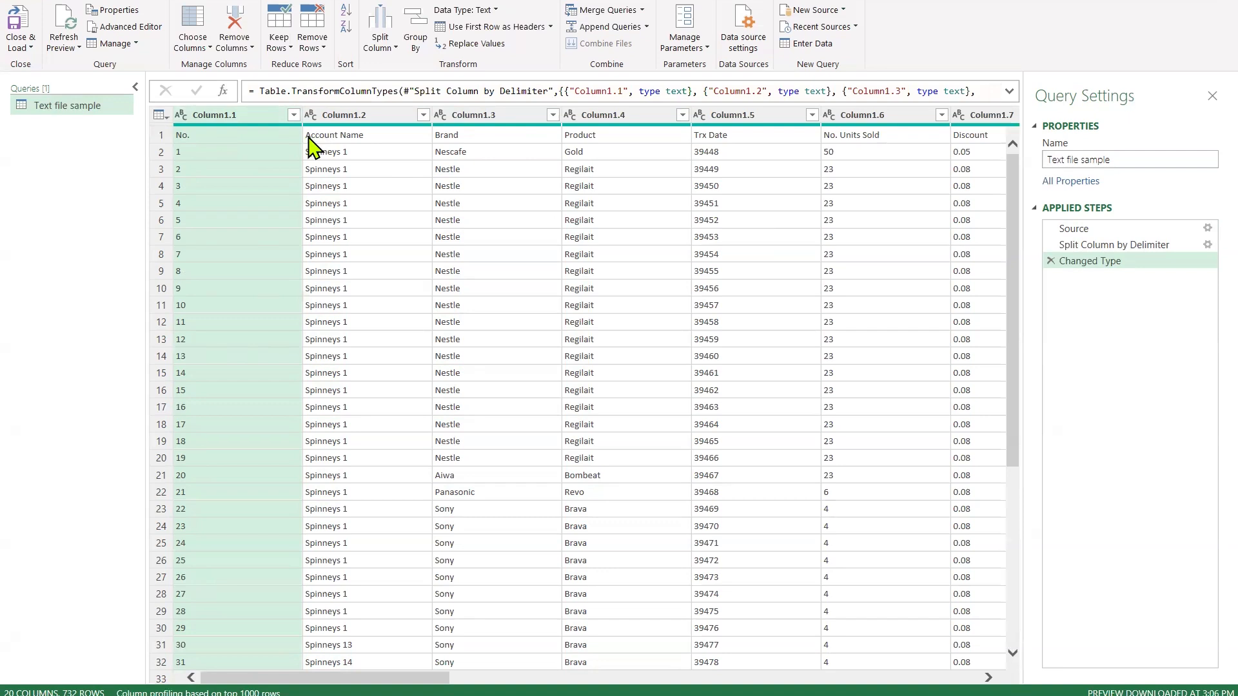
pyautogui.click(505, 27)
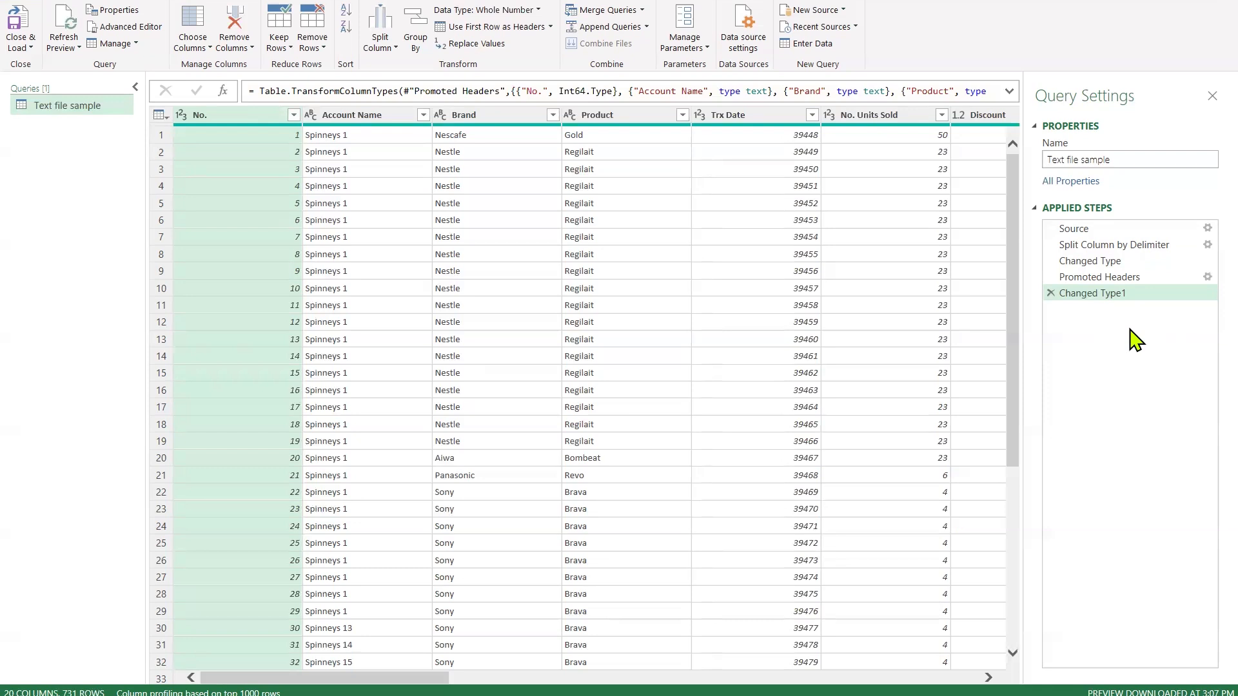
pyautogui.click(1050, 294)
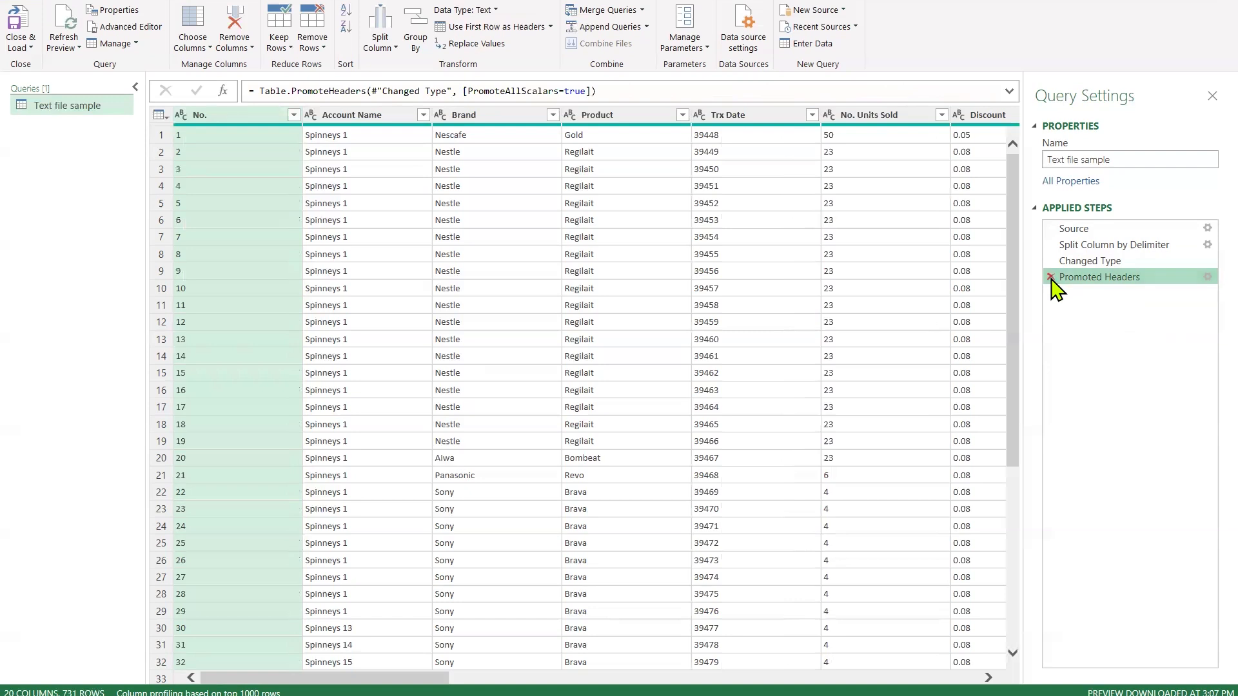
pyautogui.click(1050, 277)
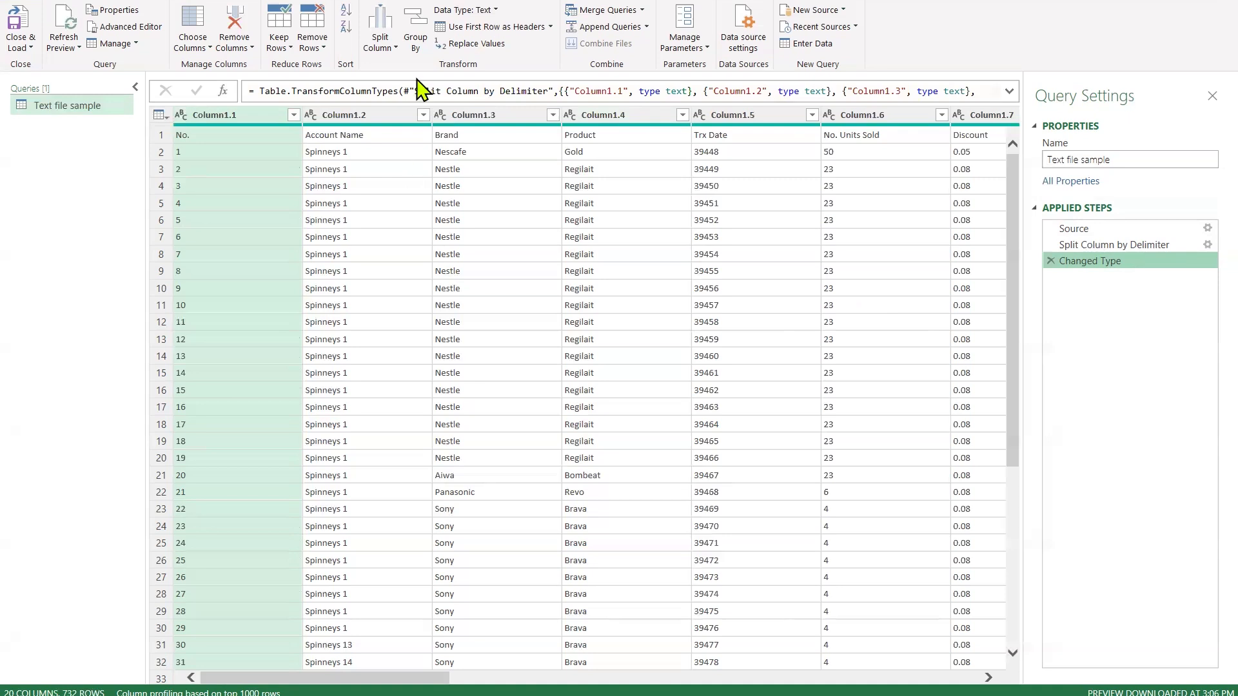
# Use the first row as headers and change the Trx Date column's data type to Date as a new step.
pyautogui.click(498, 29)
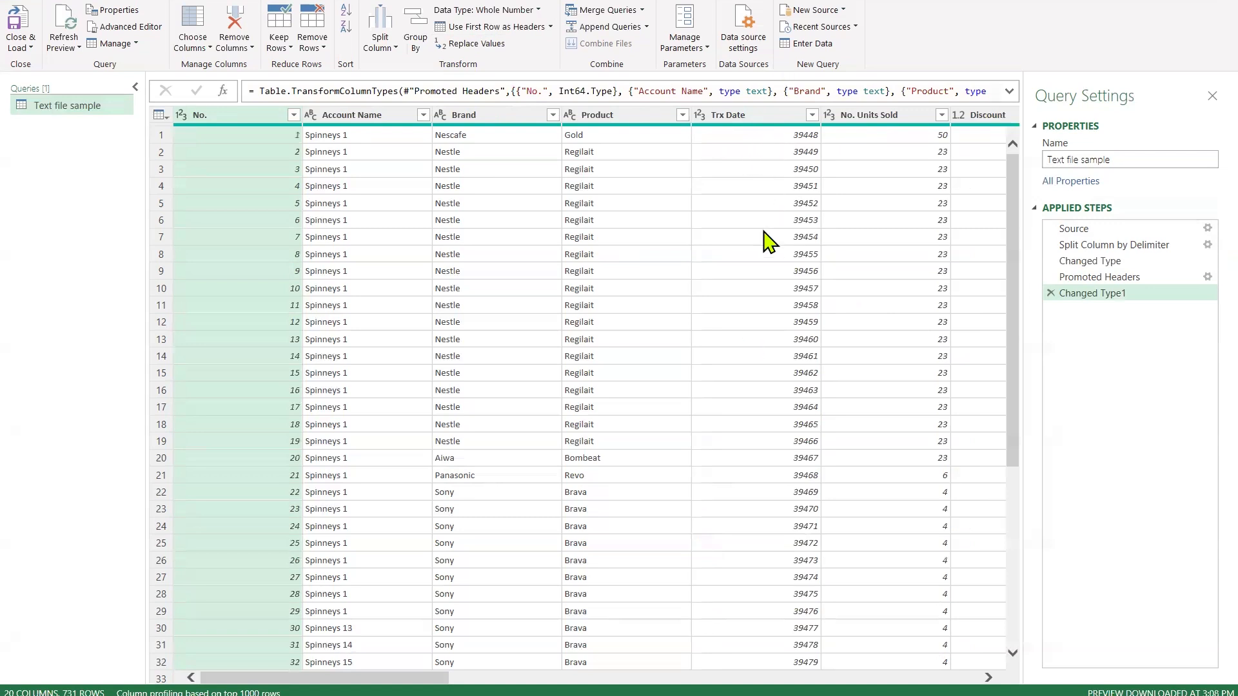
pyautogui.click(752, 172)
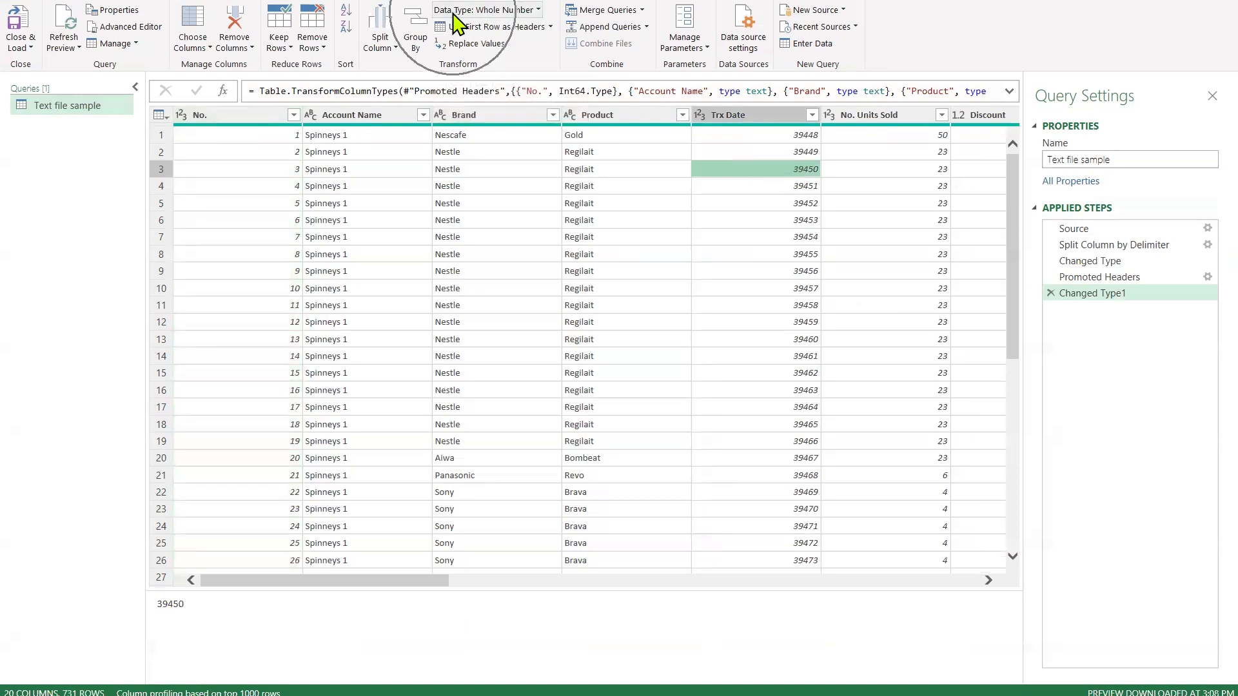
pyautogui.click(700, 116)
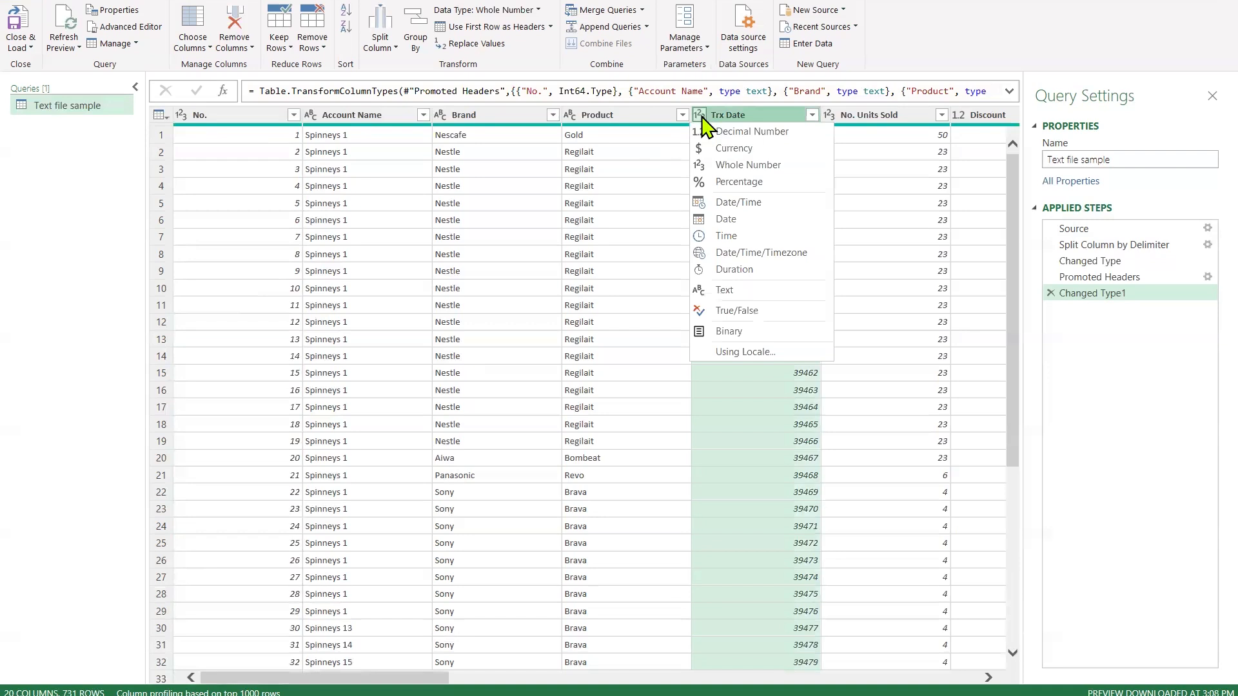
pyautogui.click(755, 218)
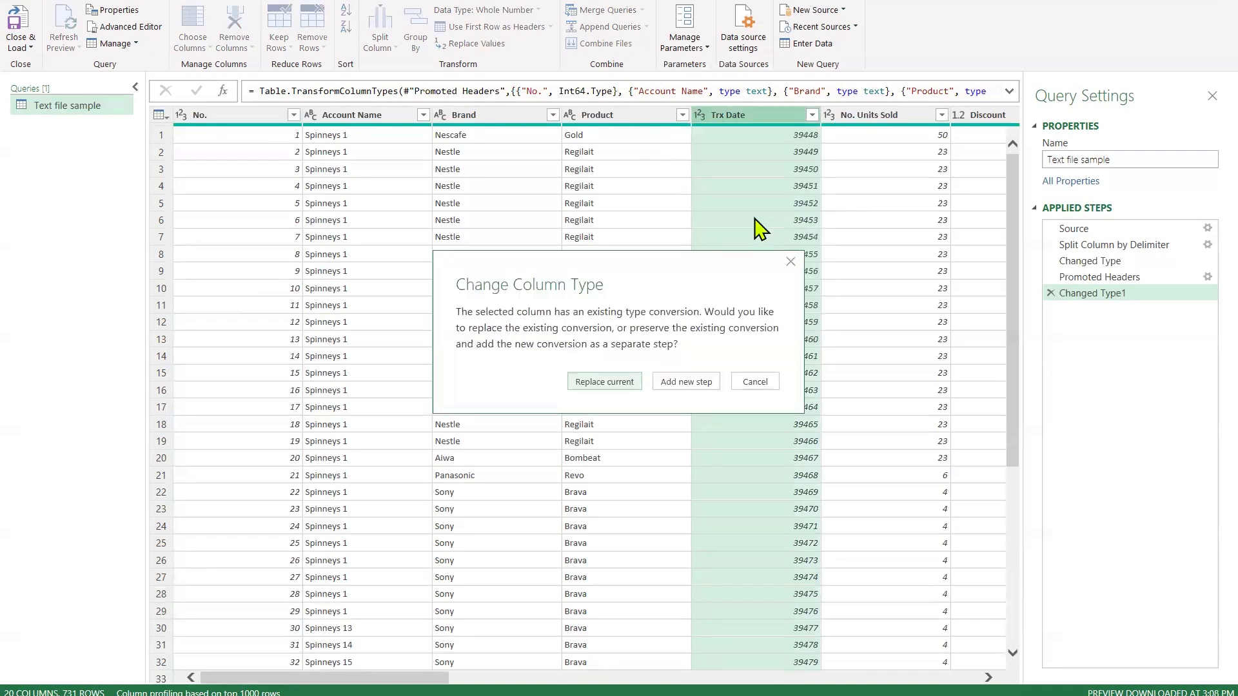
pyautogui.click(686, 382)
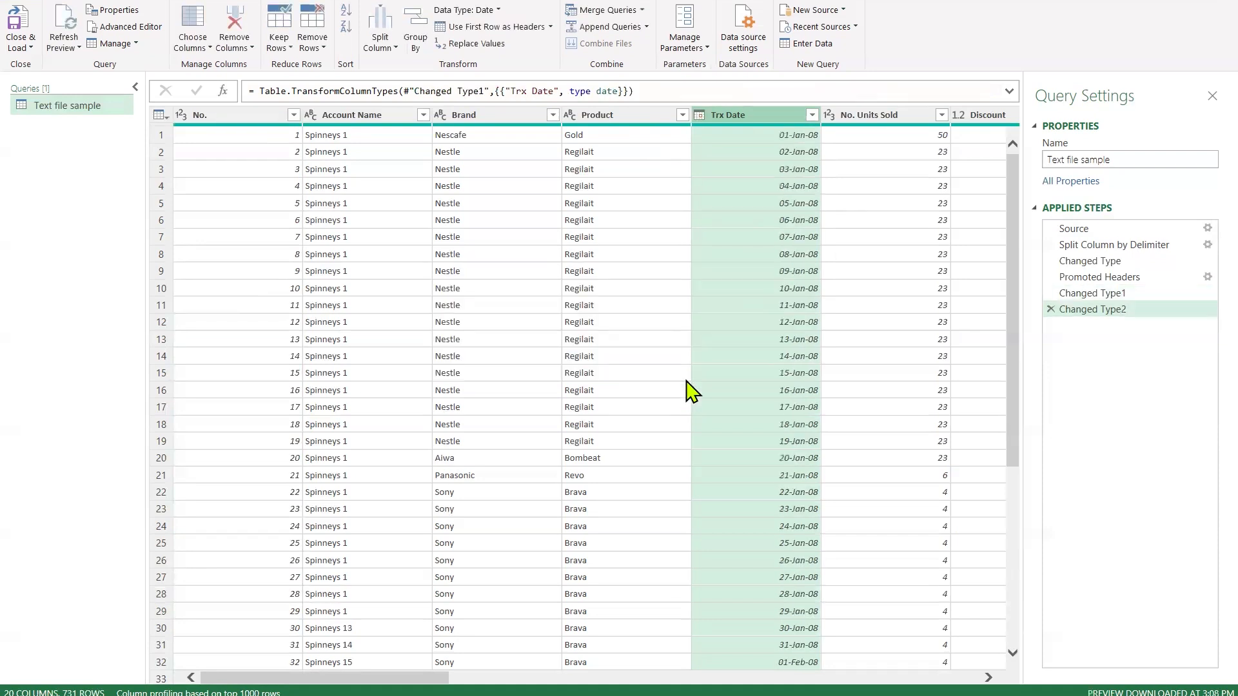
# Move the Trx Date column between the No. and Account Name columns.
pyautogui.click(741, 281)
pyautogui.moveTo(761, 126); pyautogui.dragTo(289, 153)
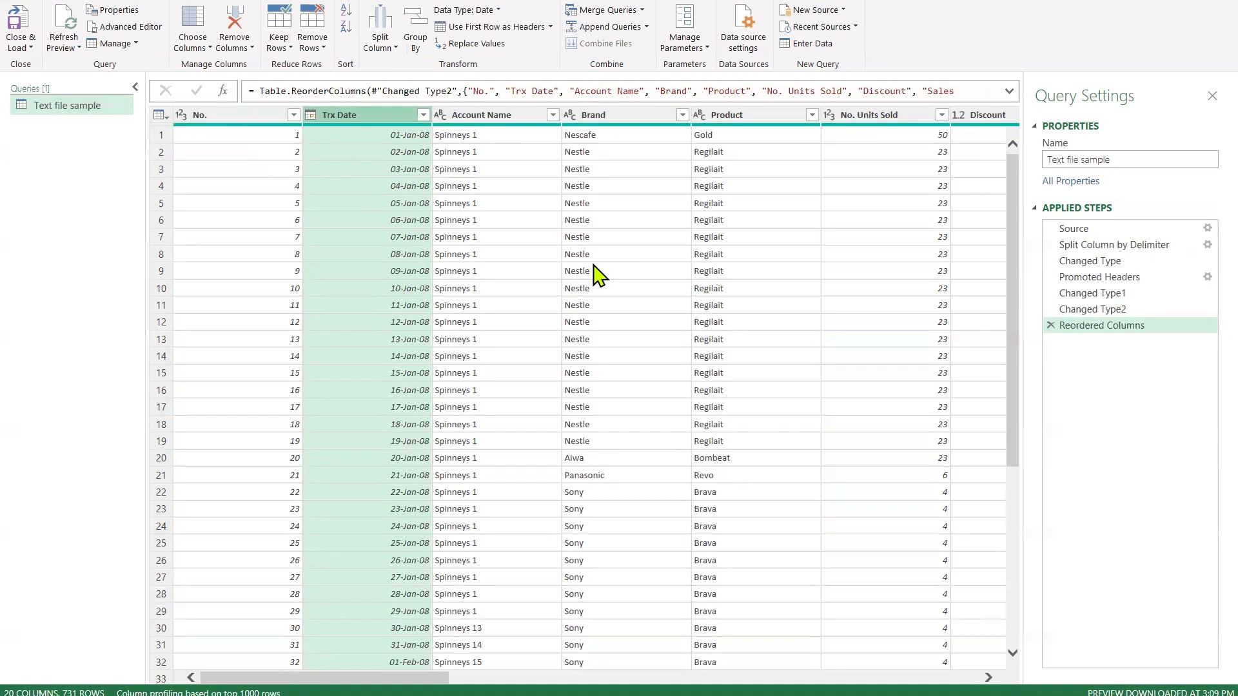
pyautogui.hscroll(10, 599, 276)
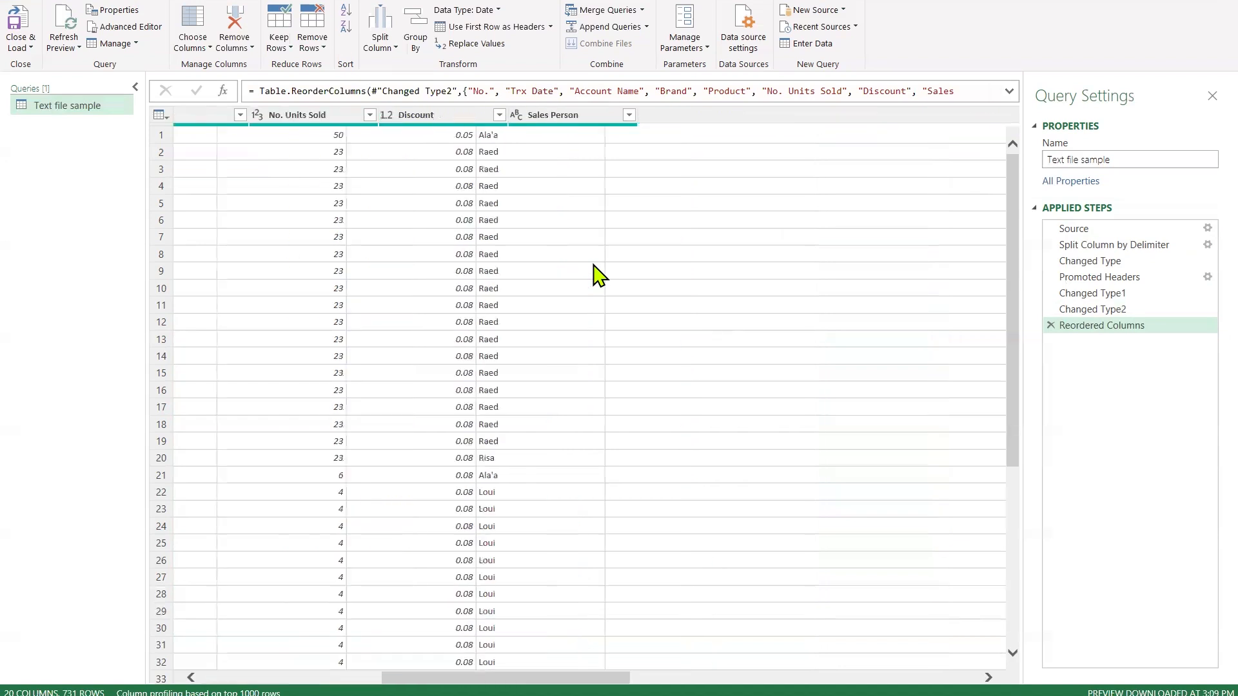
pyautogui.hscroll(-10, 599, 276)
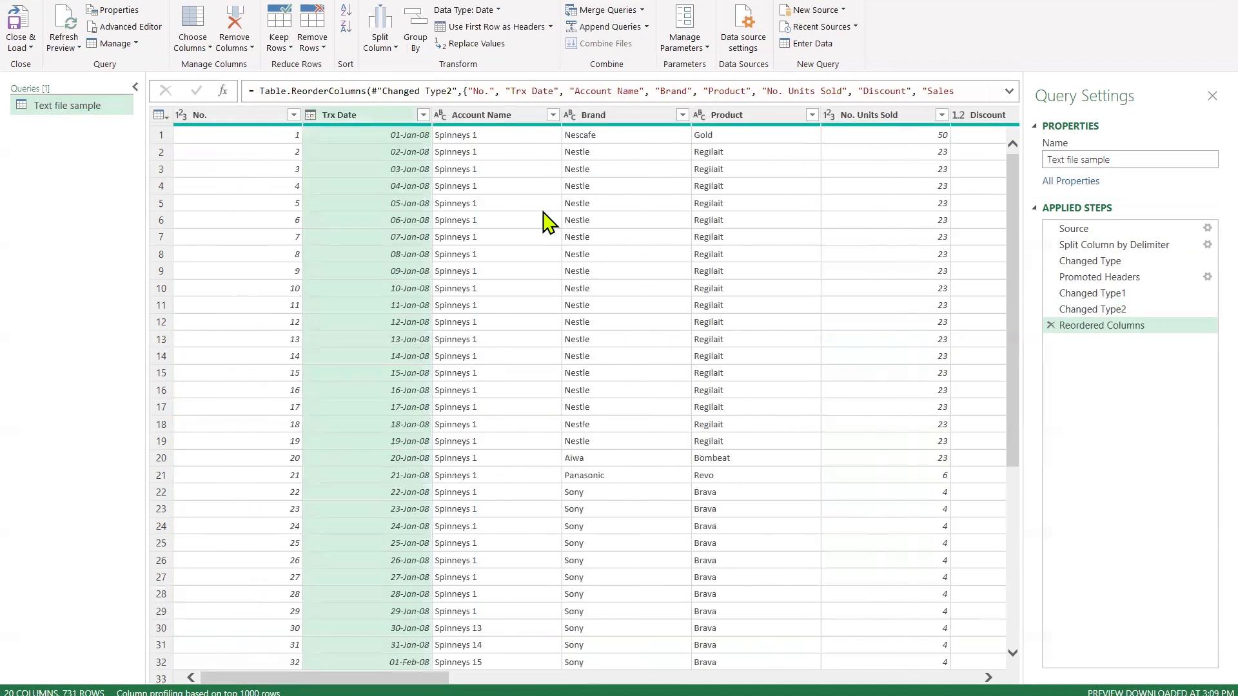
# Close the query editor and load the transformed data into a worksheet table.
pyautogui.click(517, 188)
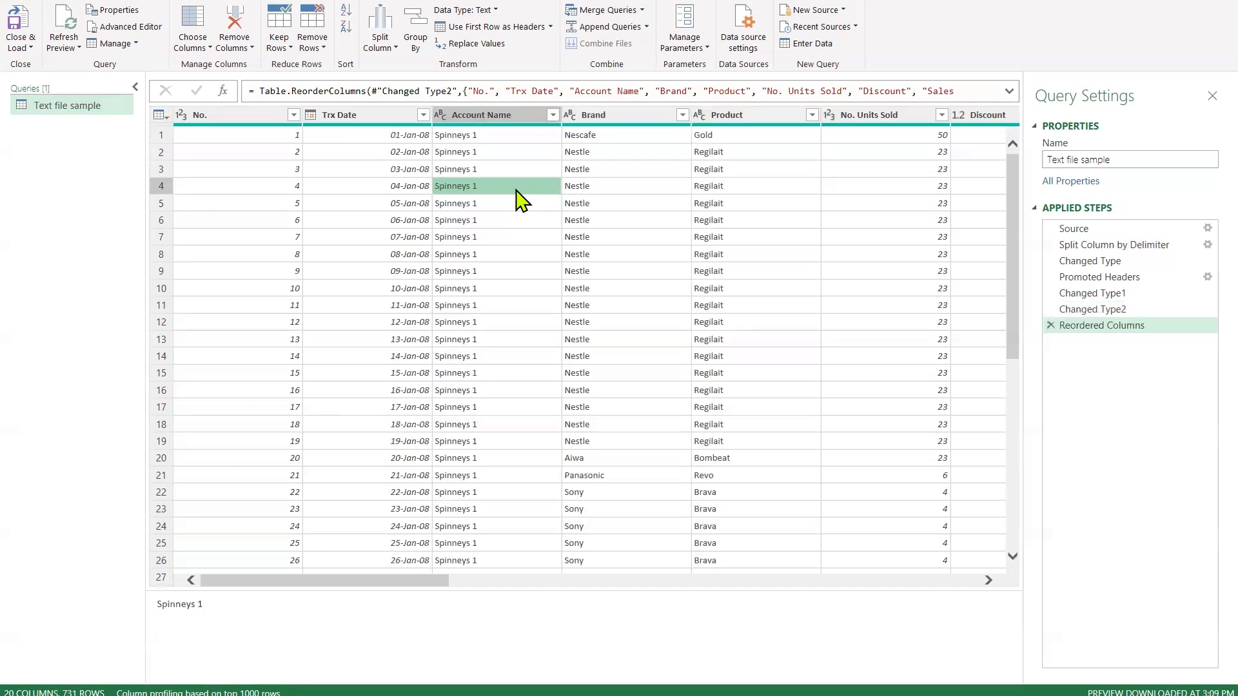
pyautogui.click(18, 25)
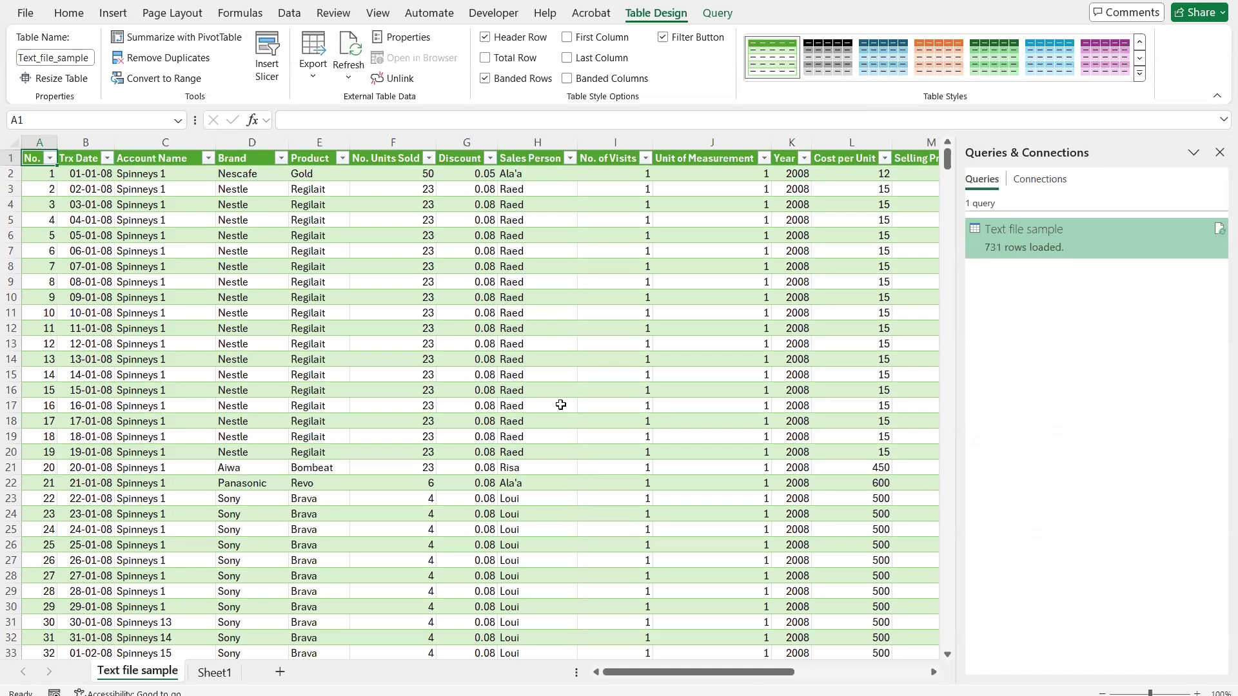
pyautogui.click(400, 282)
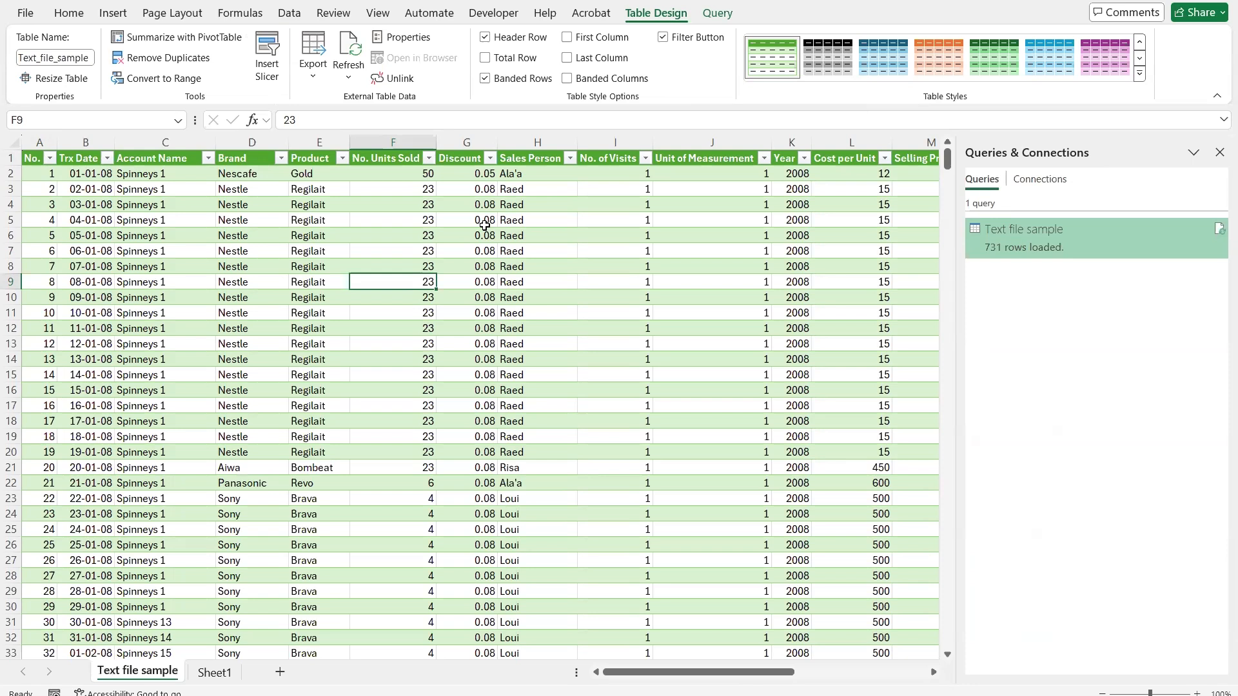
pyautogui.click(380, 232)
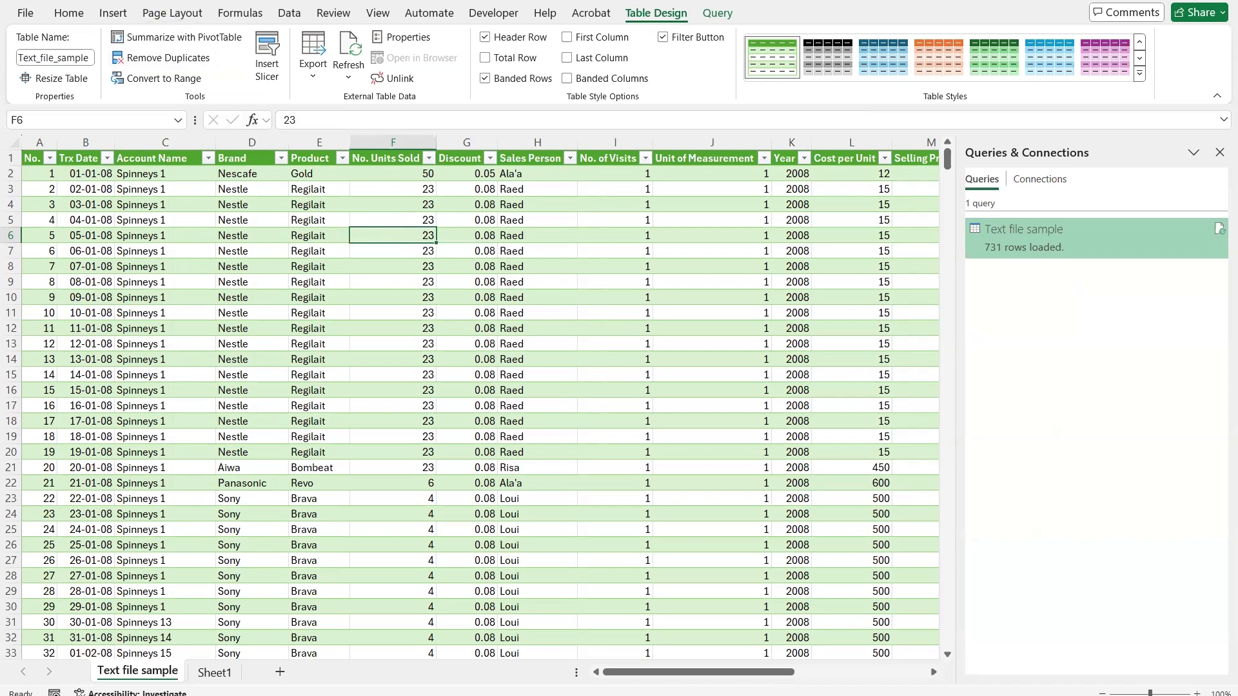
# Save the workbook as Data from text file in the Microsoft Excel Power Query folder.
pyautogui.hotkey('ctrl', 's')
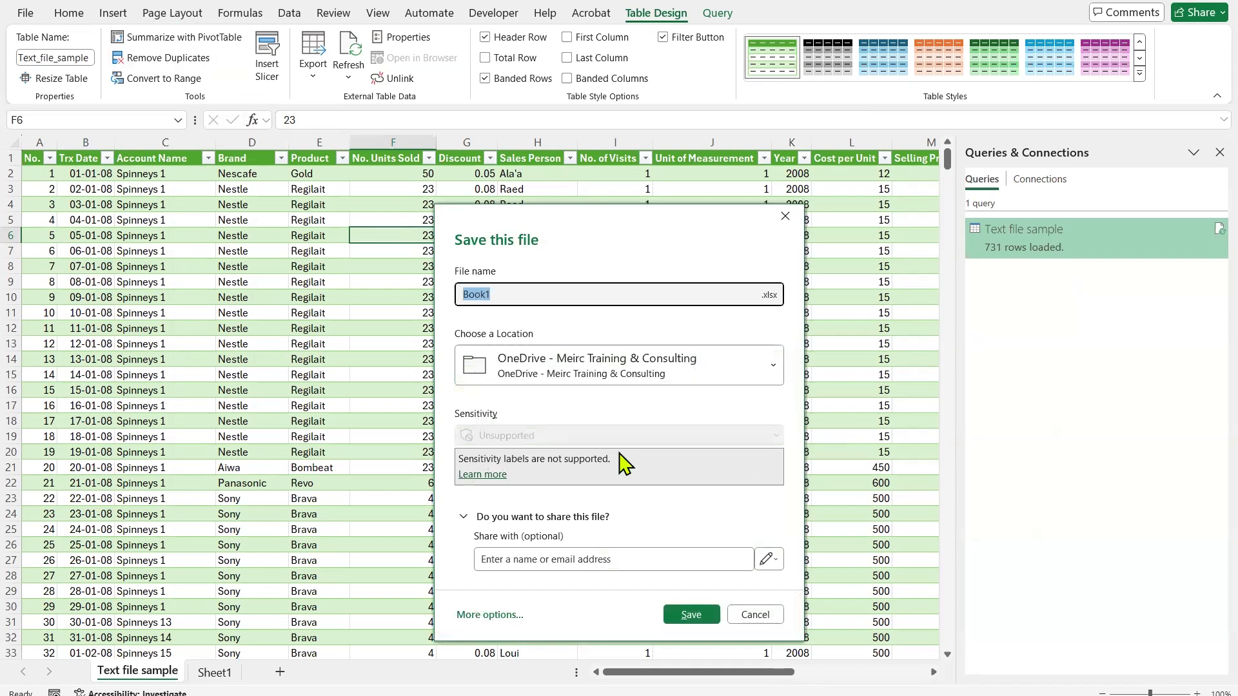
pyautogui.click(475, 616)
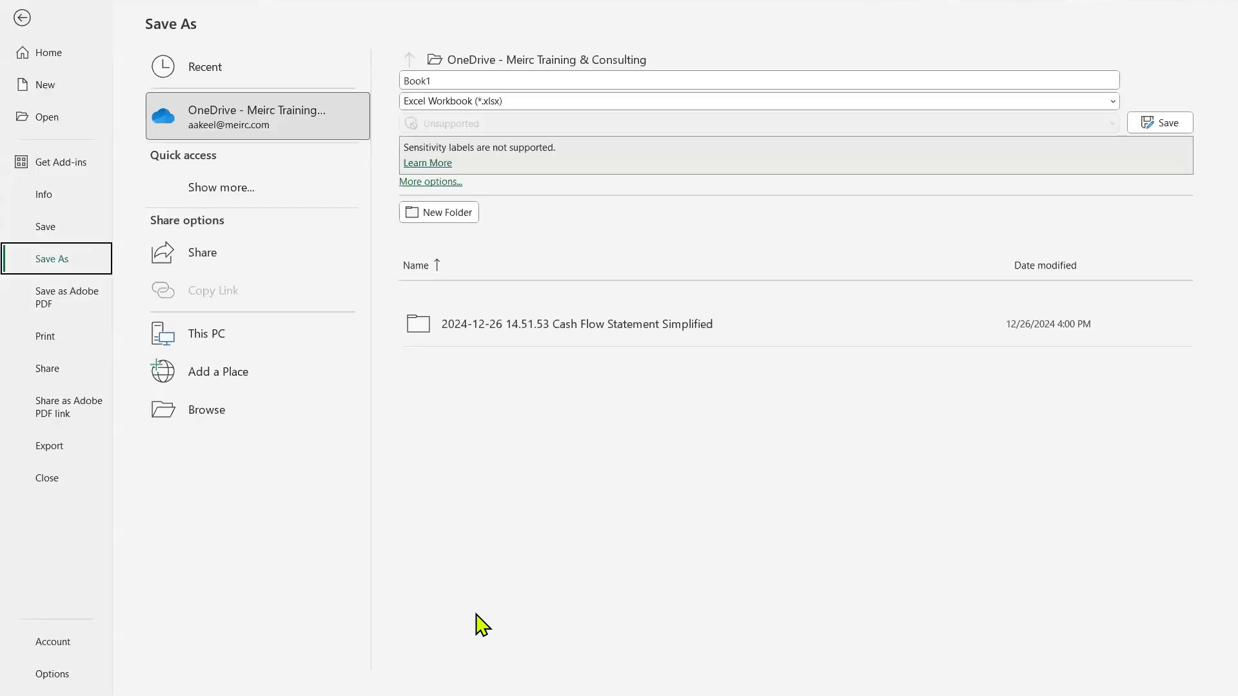
pyautogui.click(461, 218)
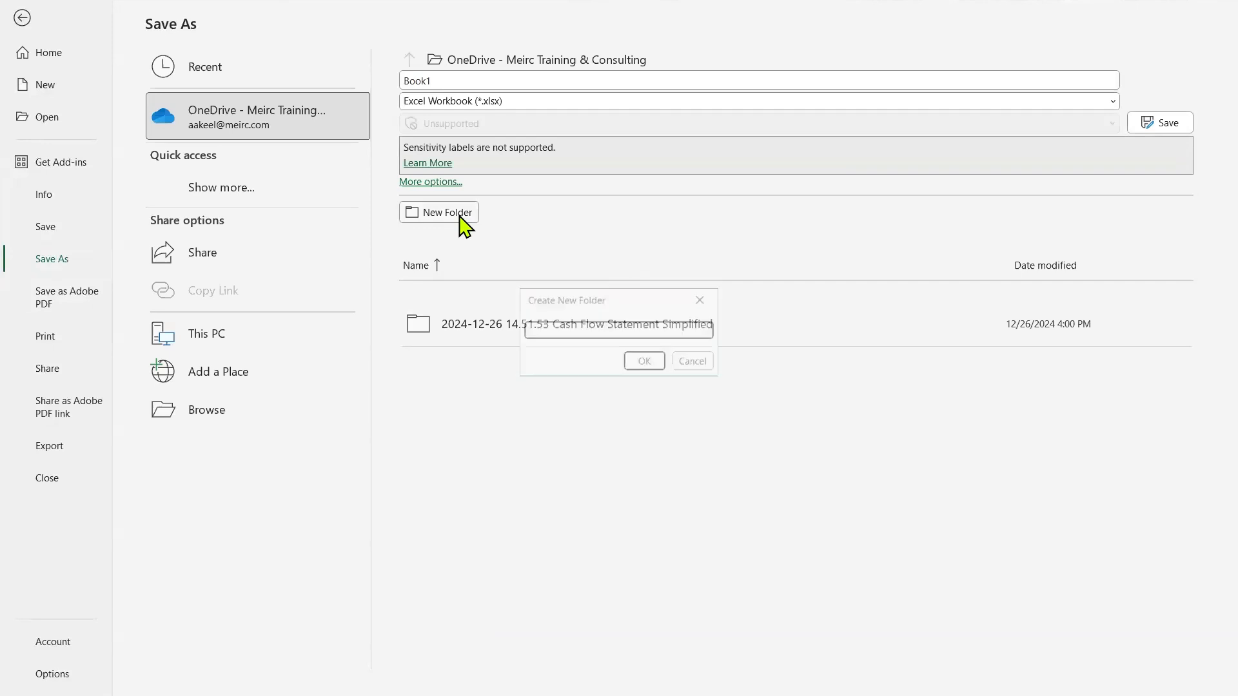
pyautogui.click(703, 363)
pyautogui.click(221, 416)
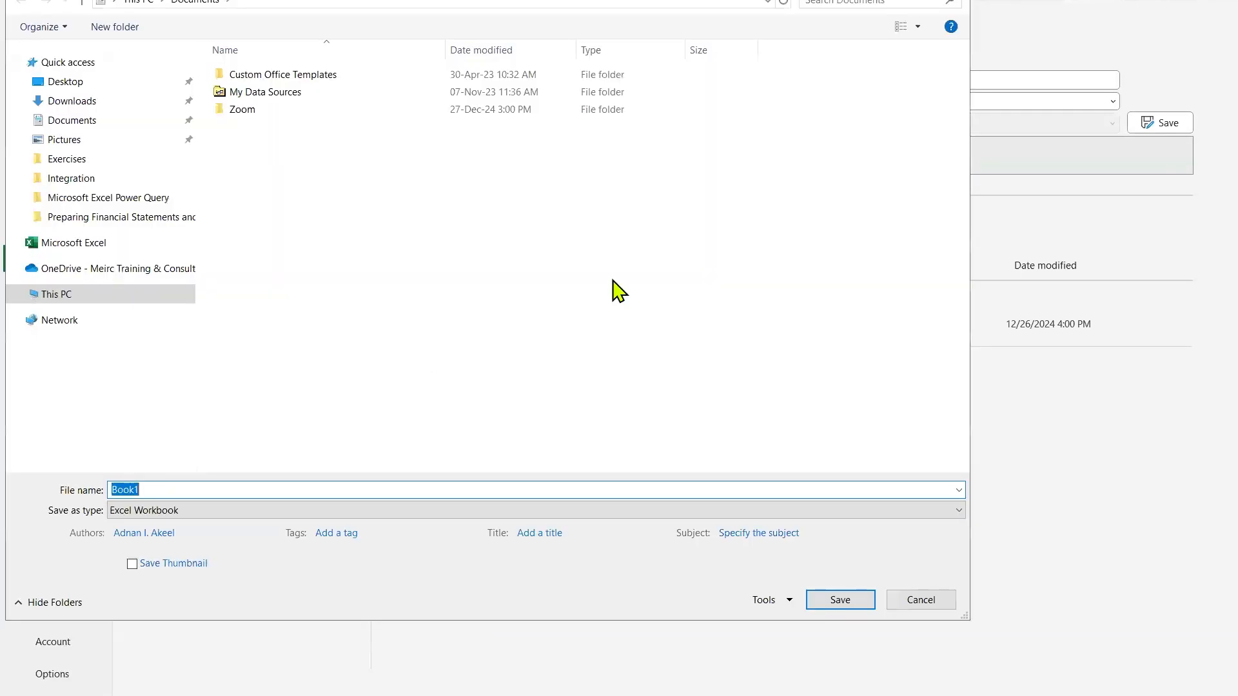
pyautogui.click(131, 199)
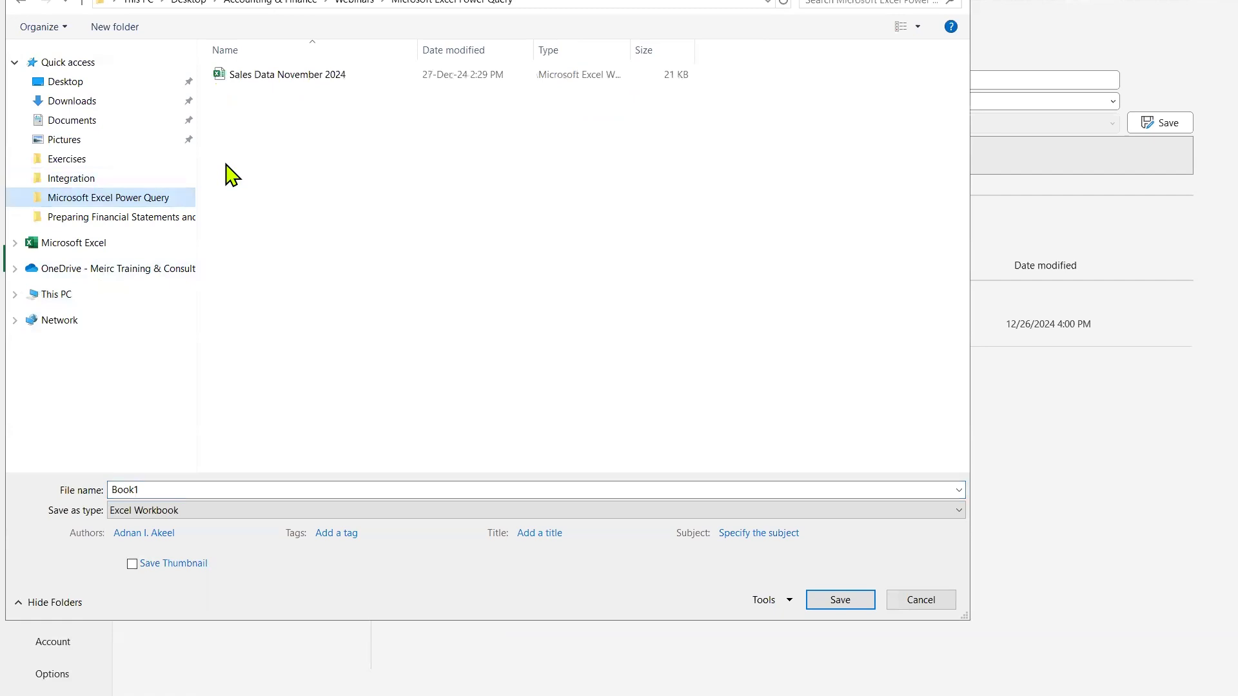
pyautogui.doubleClick(142, 489)
pyautogui.write('Data from text')
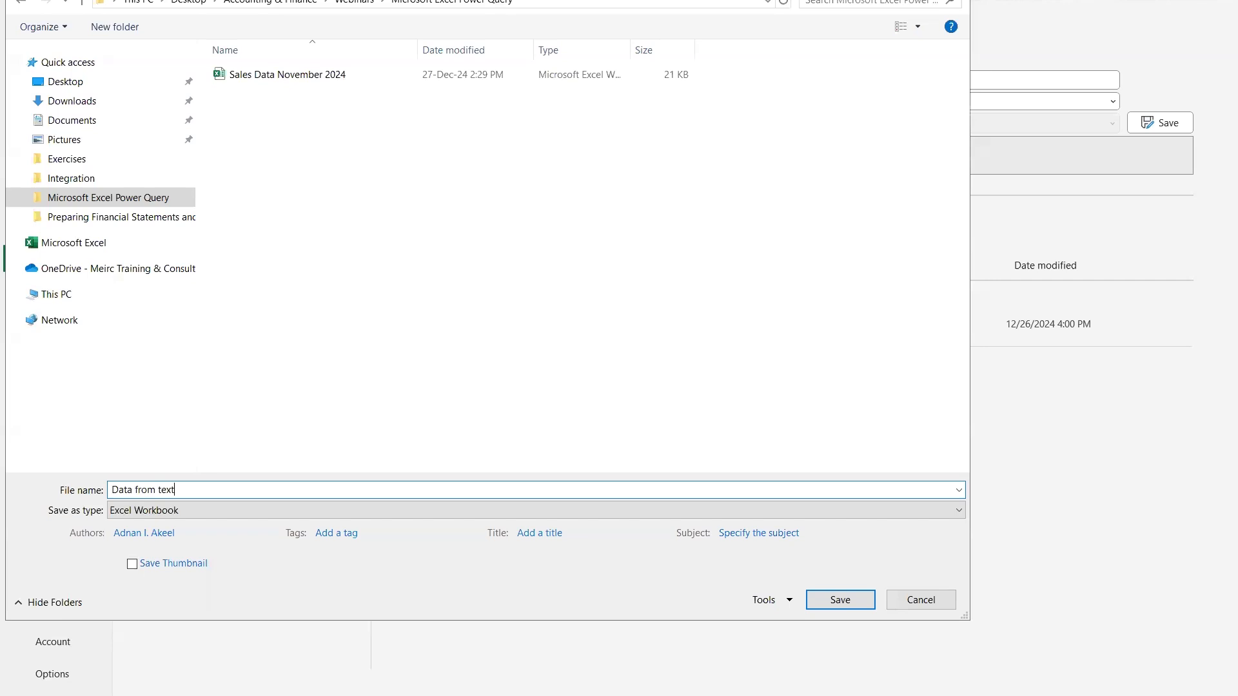
pyautogui.write(' file')
pyautogui.click(818, 603)
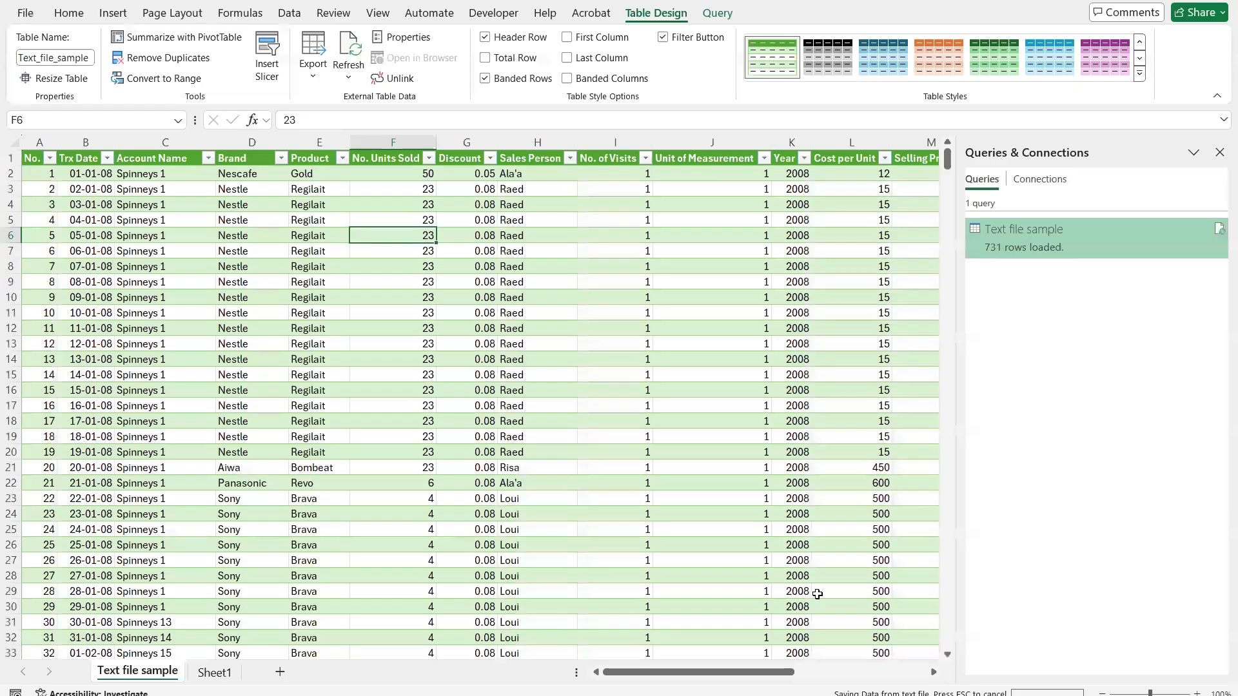
pyautogui.click(520, 267)
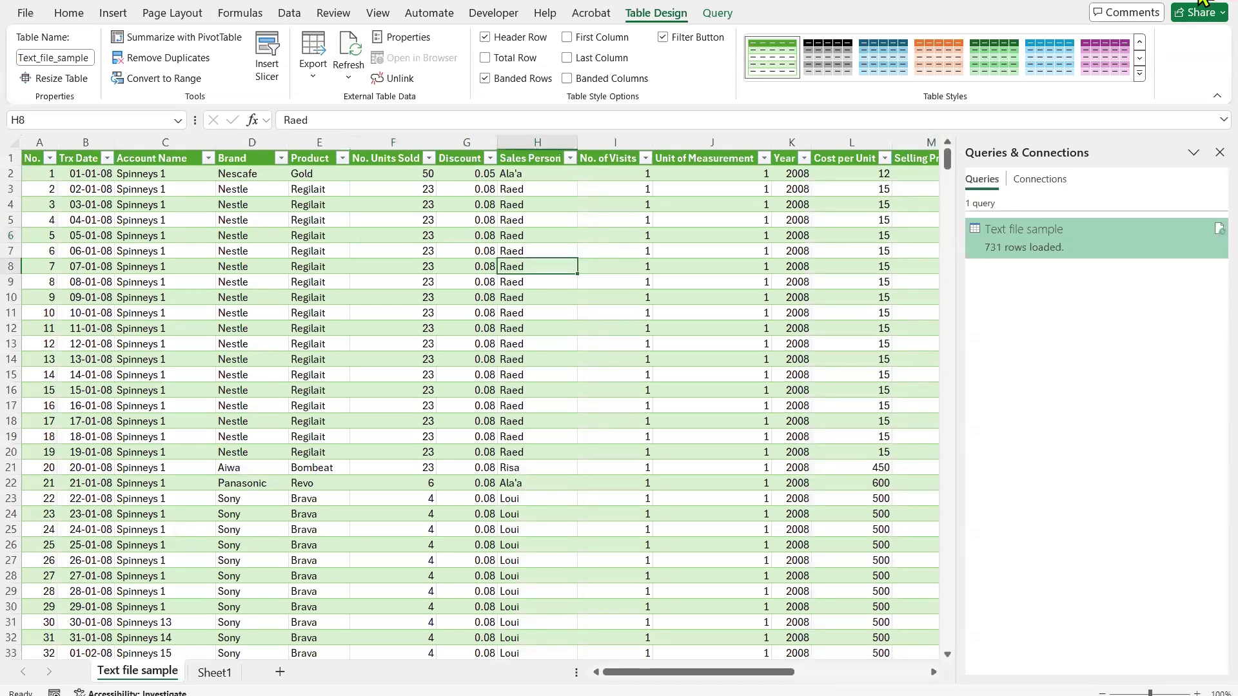
# Switch to File Explorer, open the ACCESS - Linking Excel with Access database and examine its budget table.
pyautogui.hotkey('alt', 'Tab')
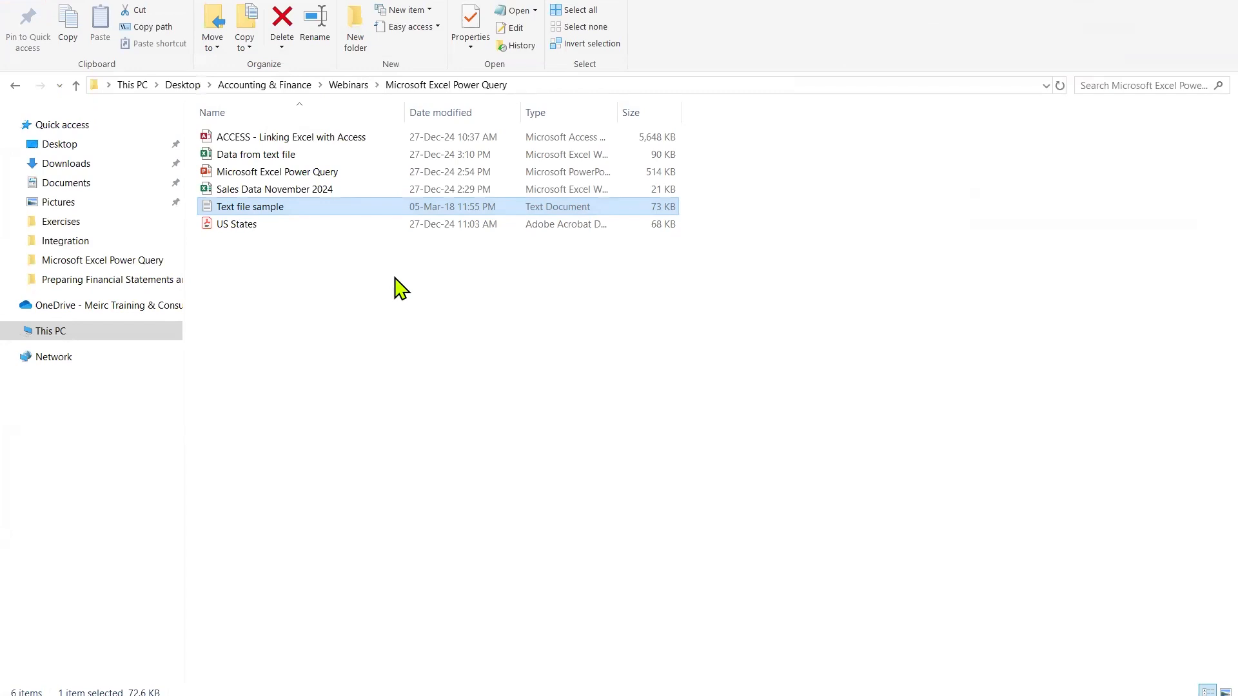
pyautogui.click(205, 138)
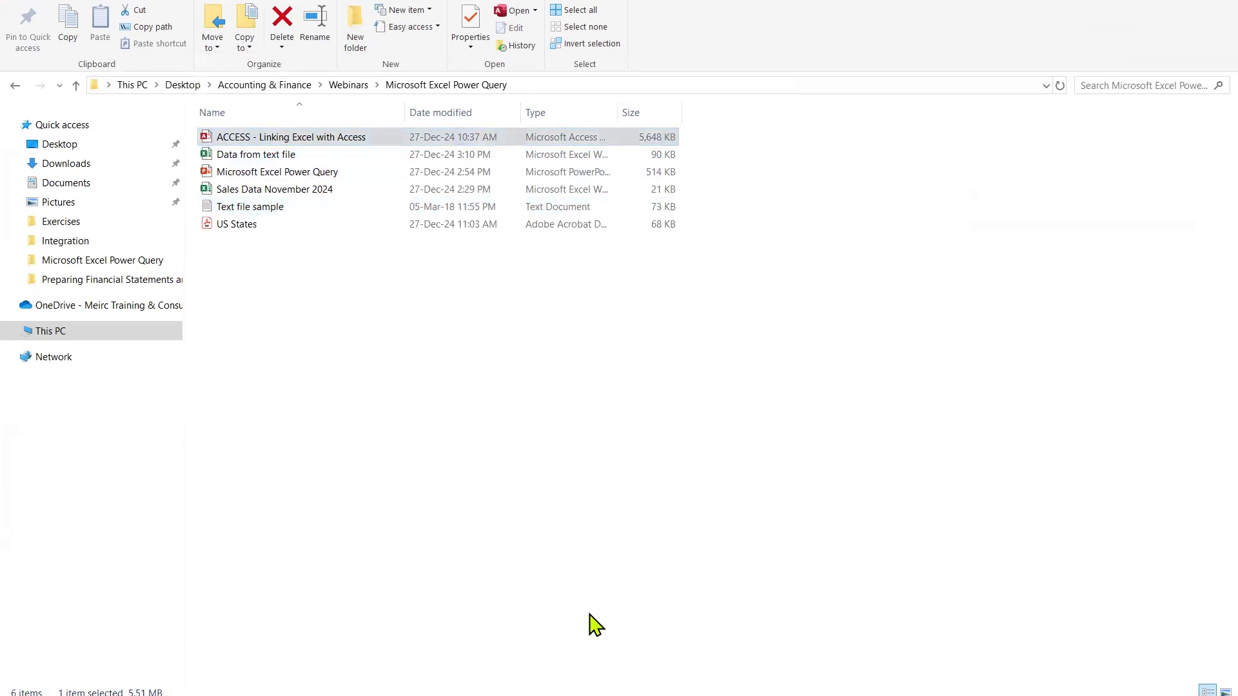
pyautogui.click(207, 140)
pyautogui.doubleClick(207, 140)
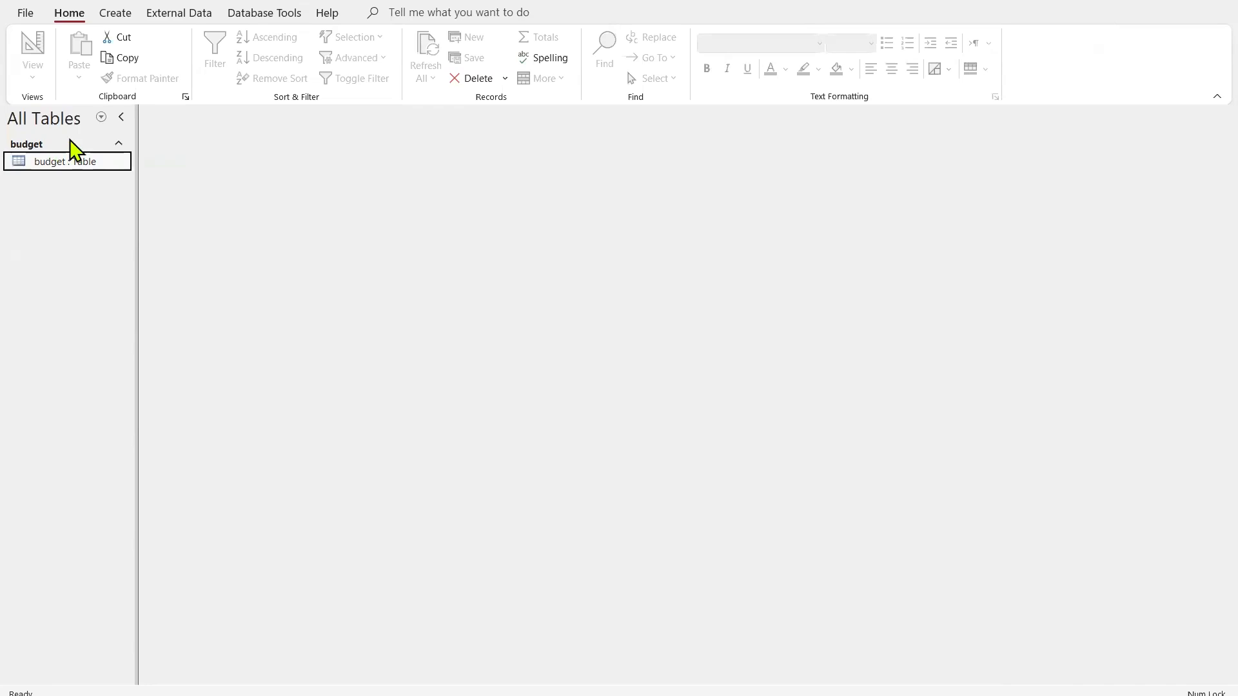
pyautogui.doubleClick(48, 162)
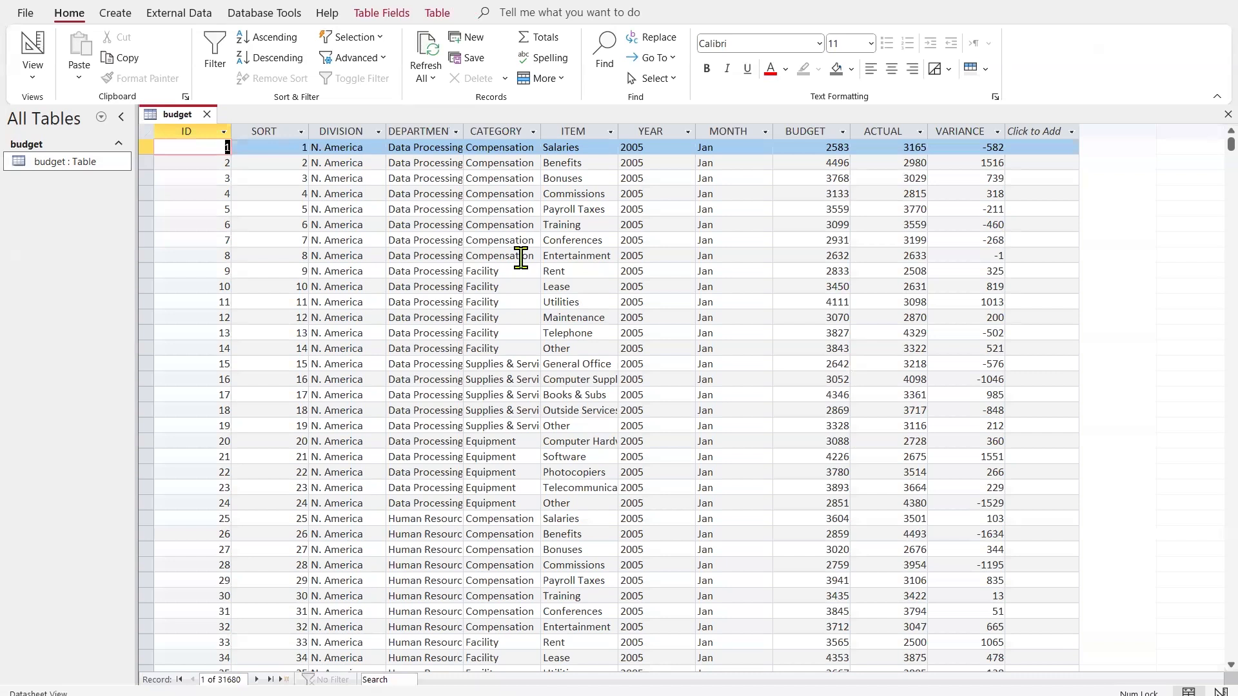
pyautogui.click(640, 290)
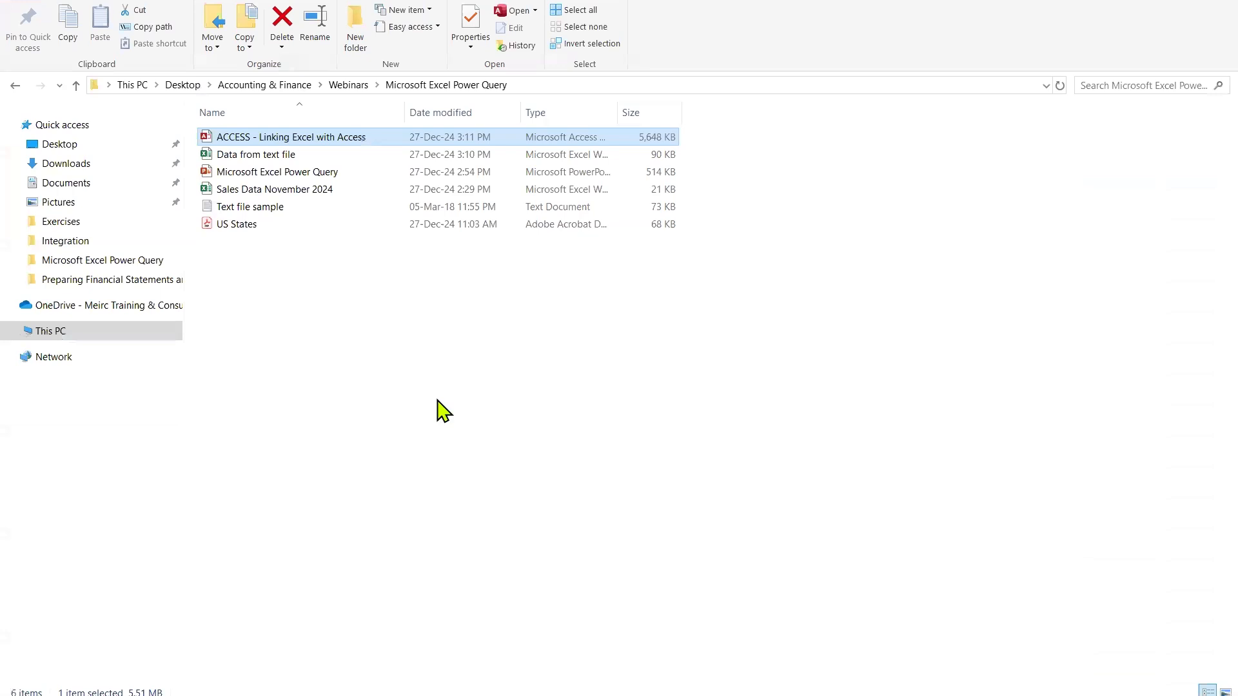
# Switch to Excel and create a new blank workbook.
pyautogui.press('super')
pyautogui.press('super')
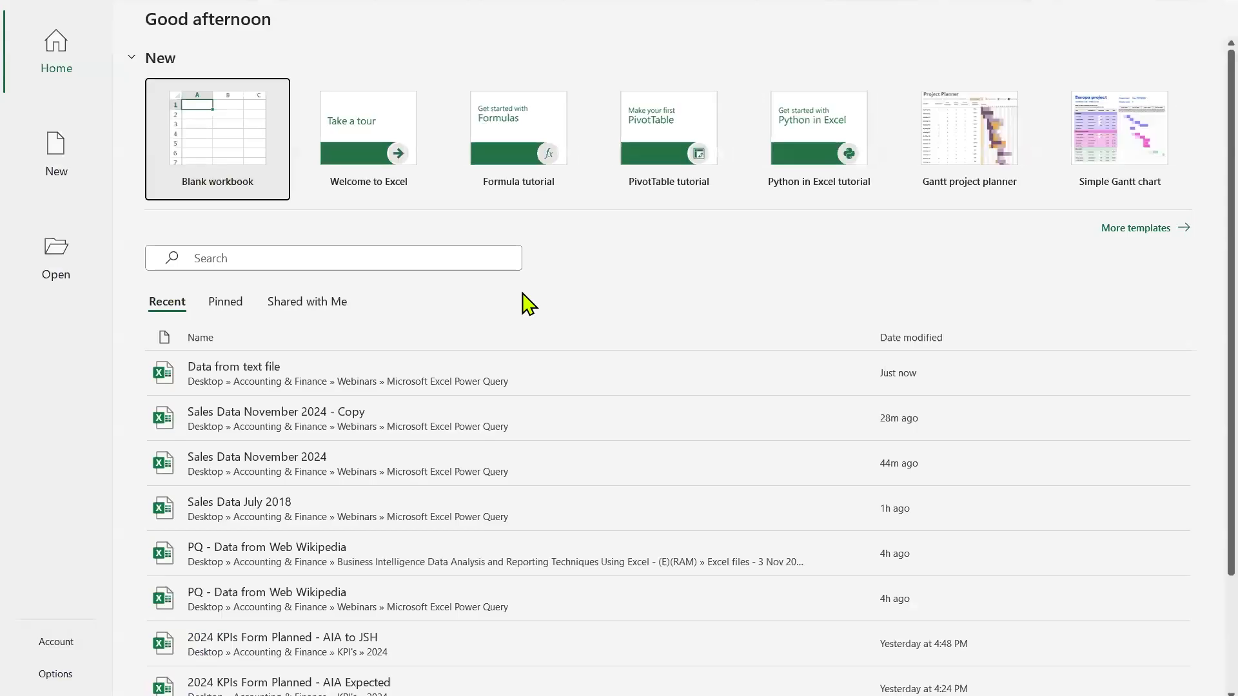
pyautogui.click(237, 160)
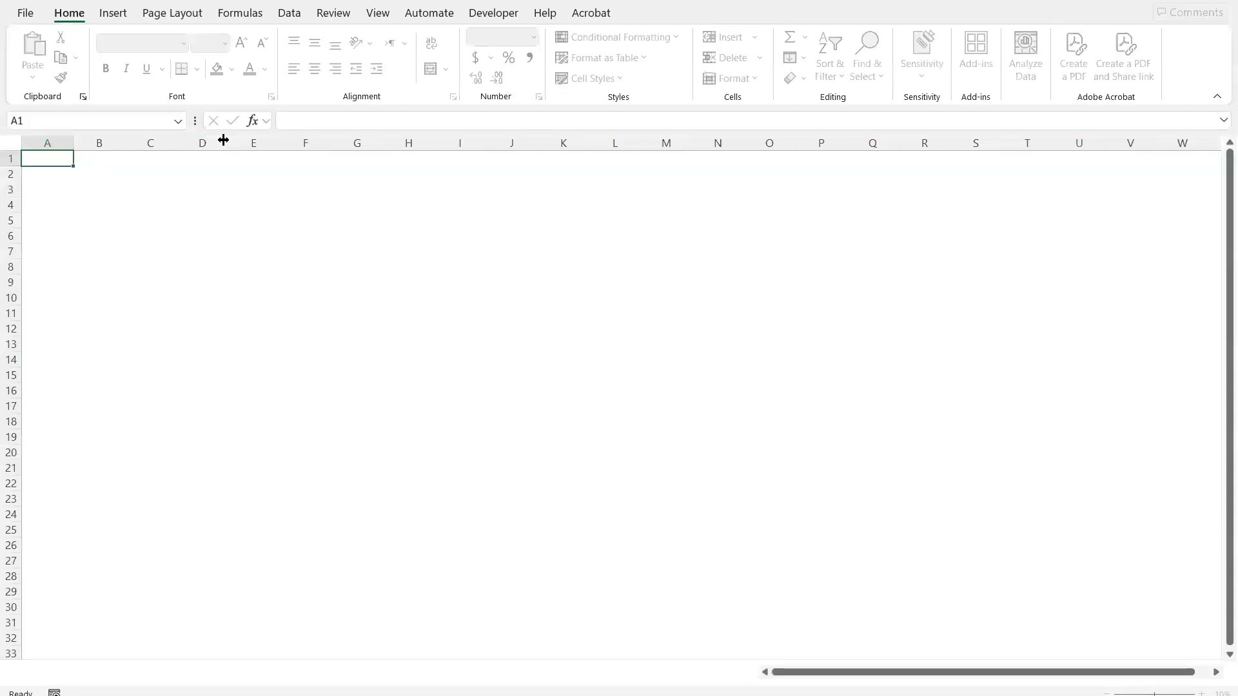
pyautogui.click(608, 627)
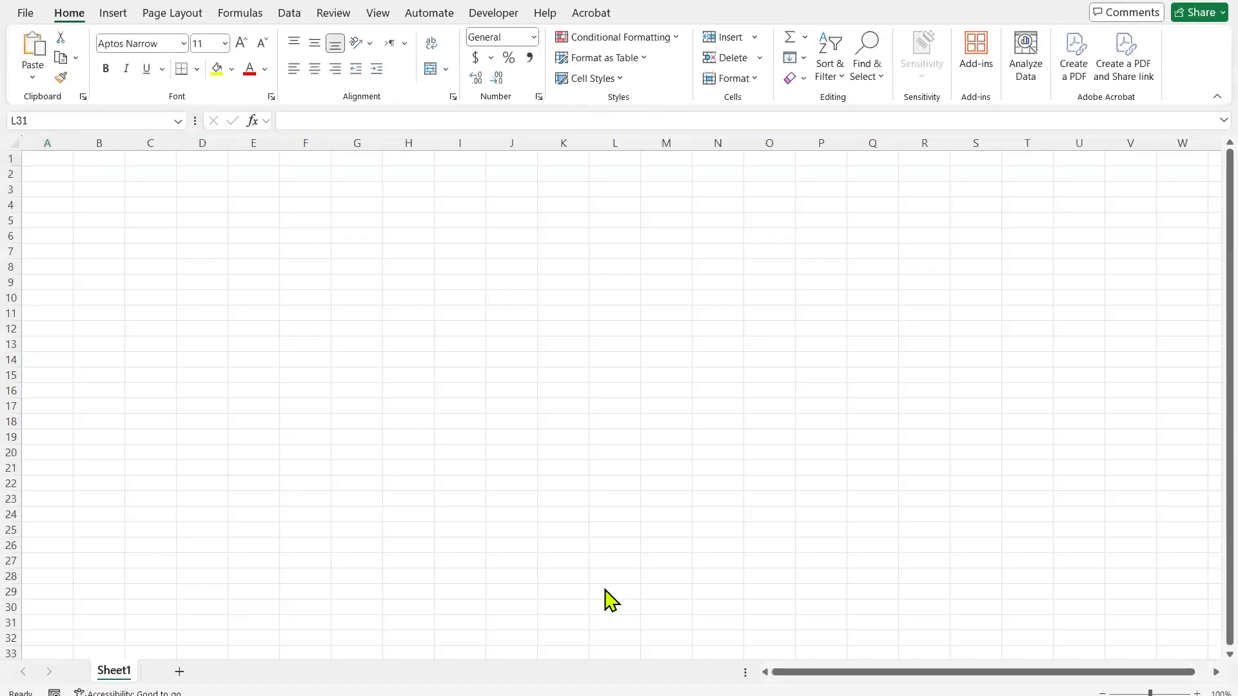
# Import data from the Microsoft Access database ACCESS - Linking Excel with Access in the Microsoft Excel Power Query folder.
pyautogui.click(291, 14)
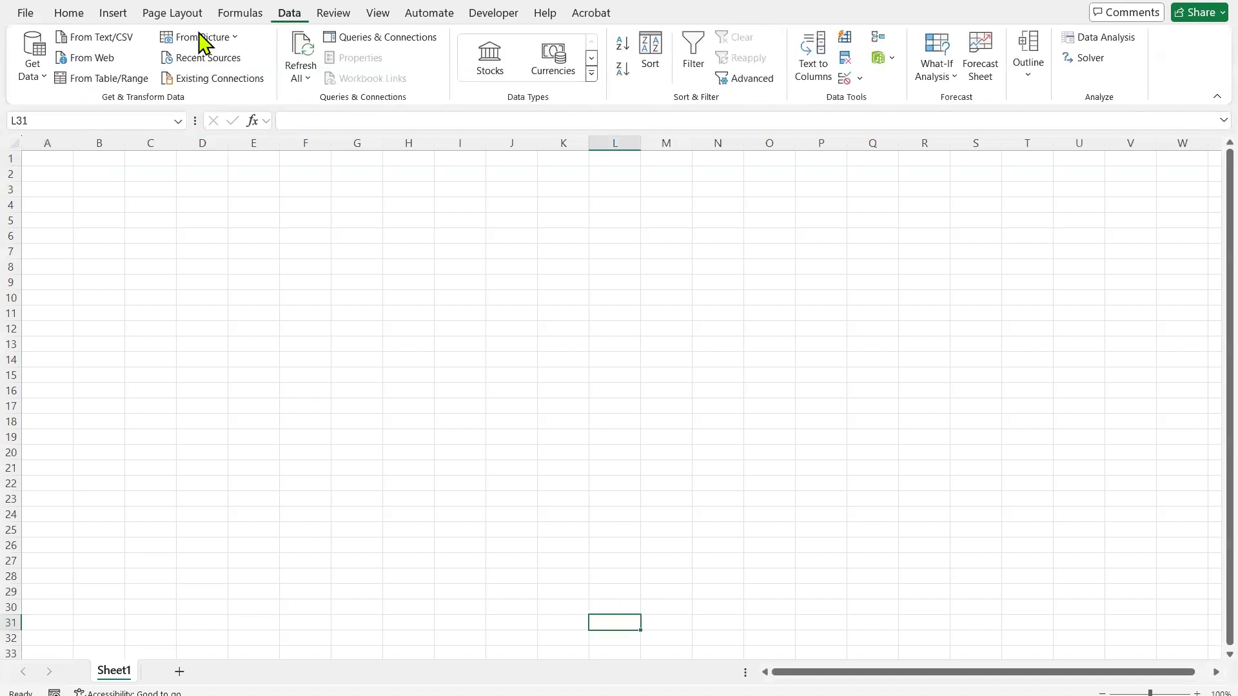
pyautogui.click(34, 69)
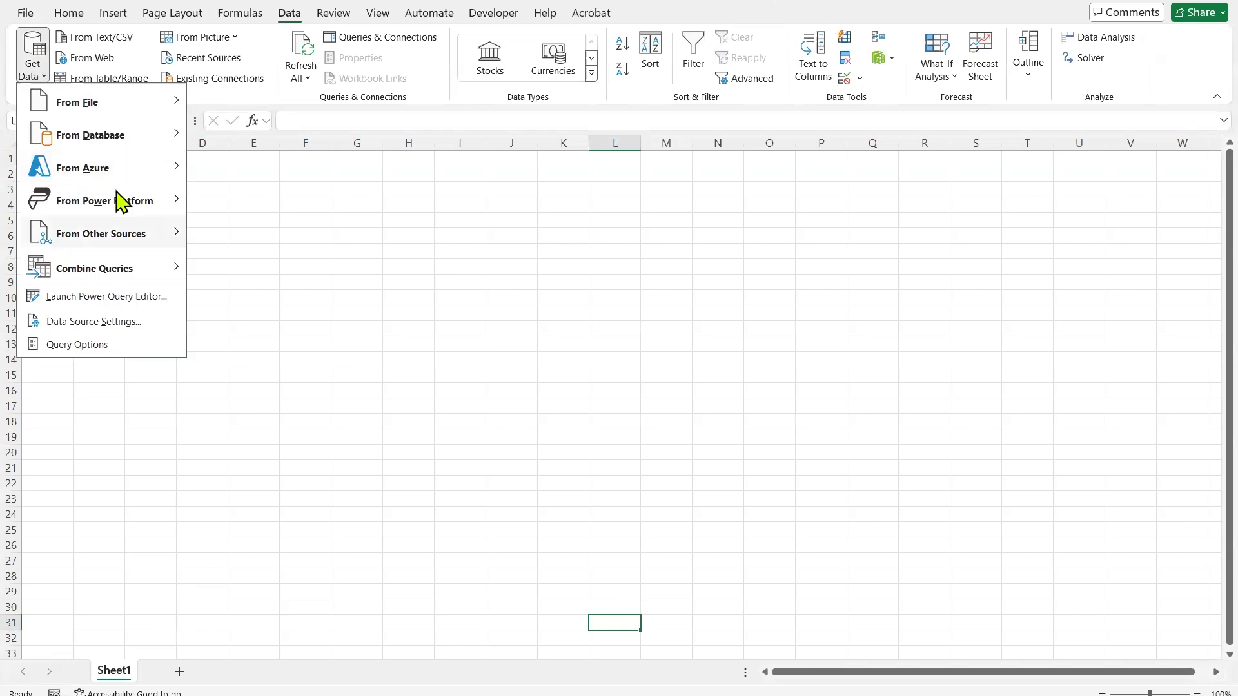
pyautogui.moveTo(124, 210)
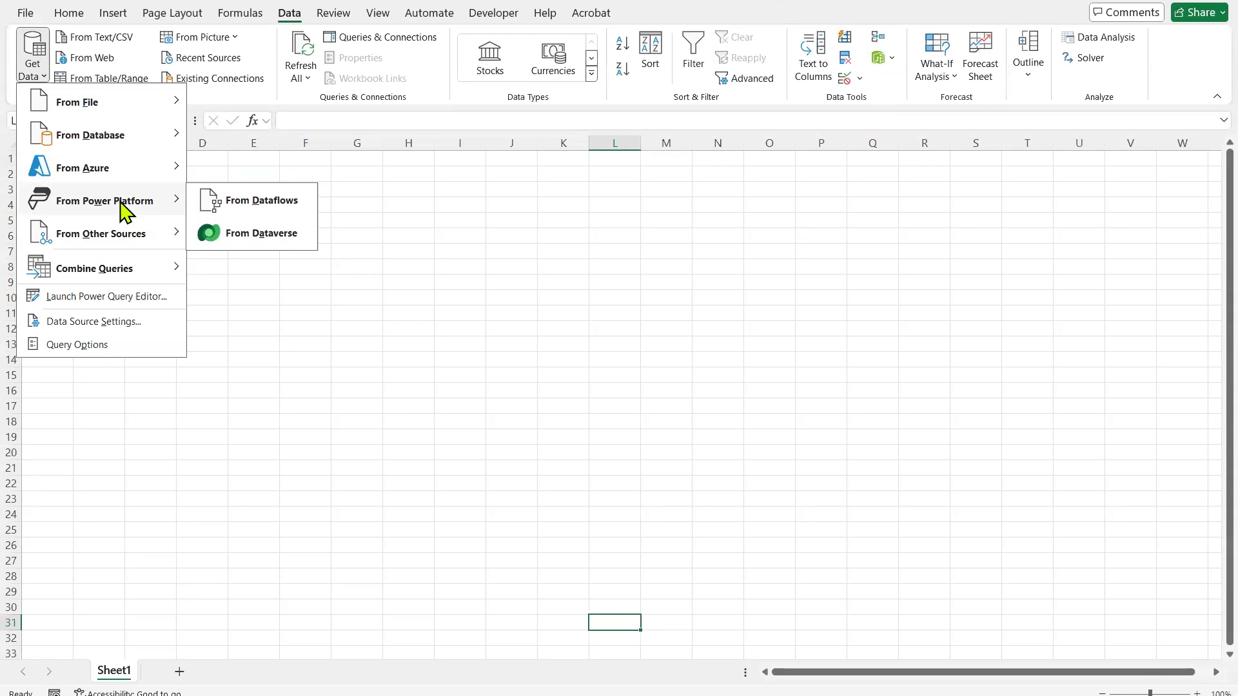
pyautogui.click(125, 138)
pyautogui.press('ctrl')
pyautogui.press('ctrl')
pyautogui.press('ctrl')
pyautogui.press('ctrl')
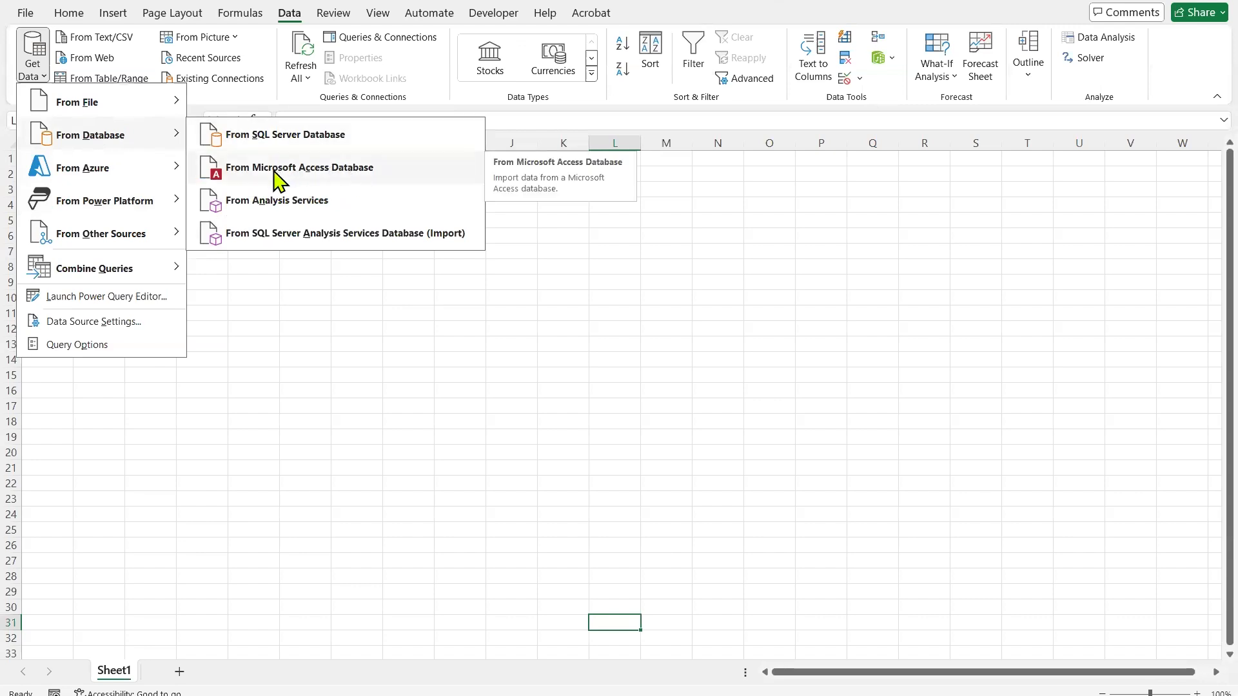
pyautogui.click(336, 170)
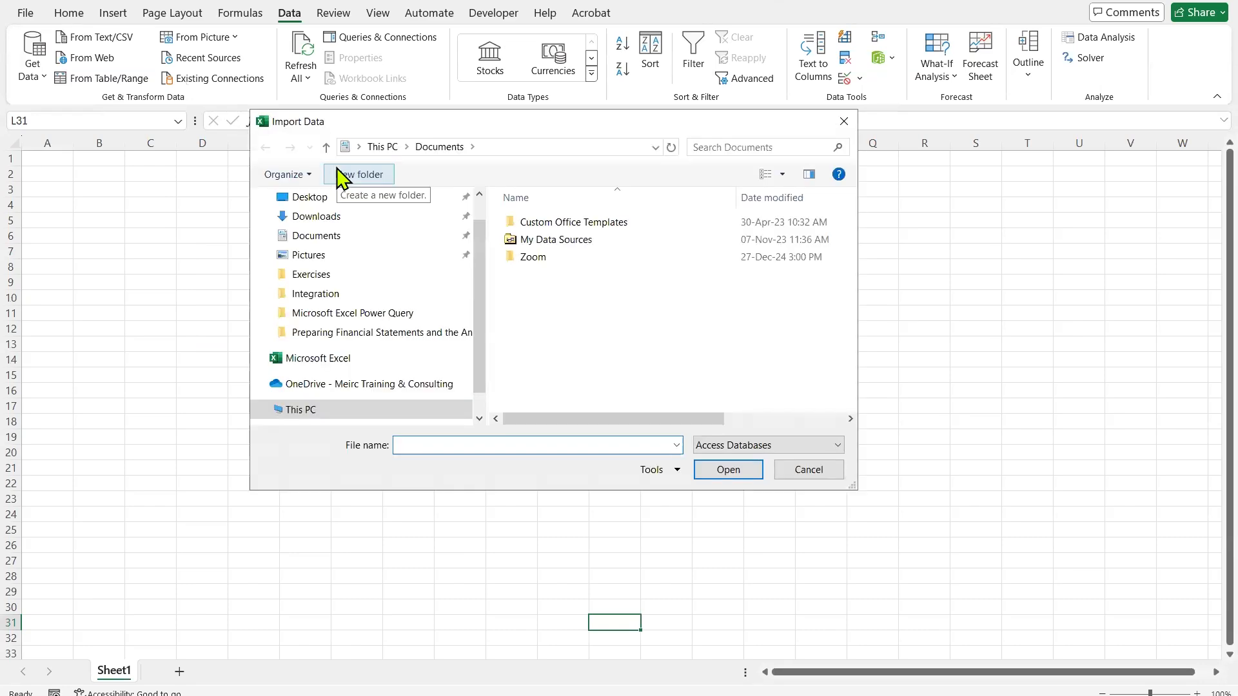
pyautogui.click(376, 316)
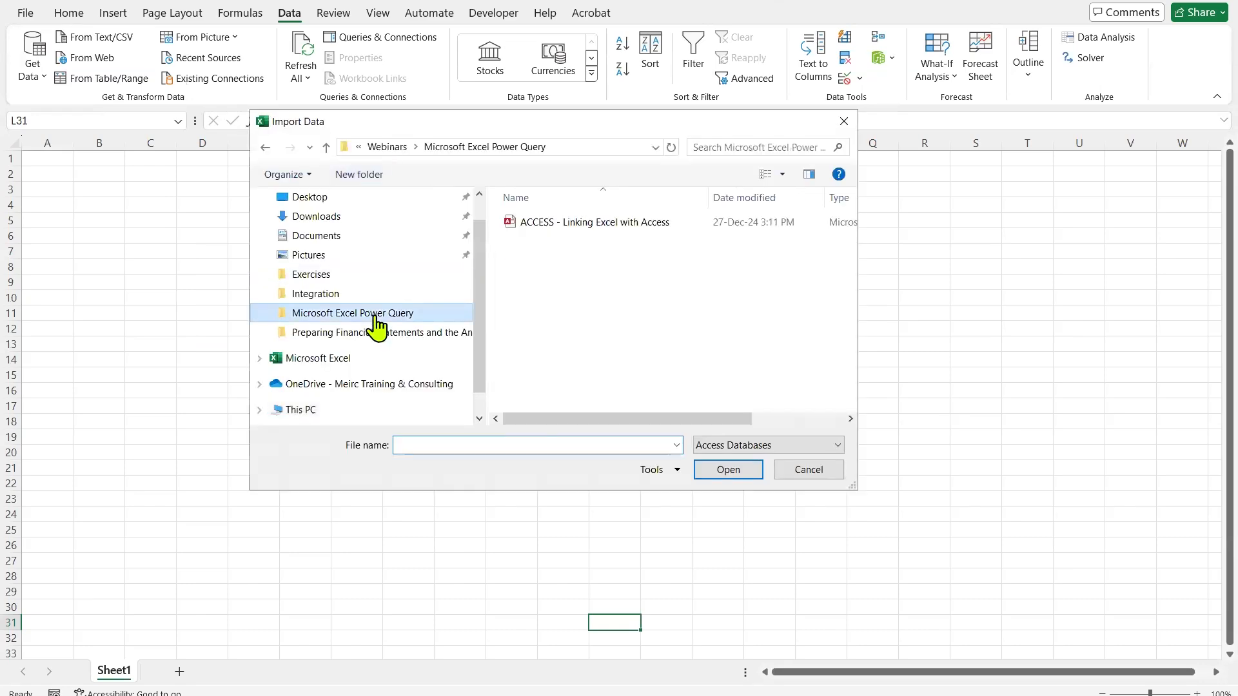
pyautogui.click(508, 221)
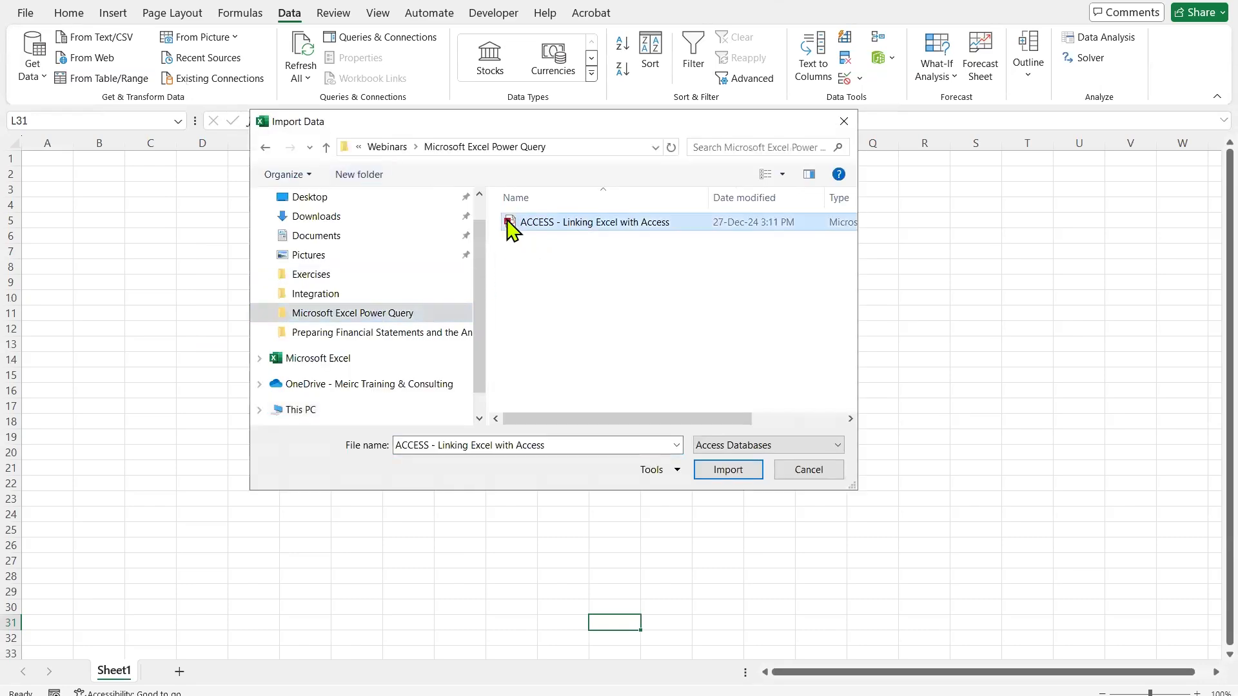
pyautogui.click(735, 472)
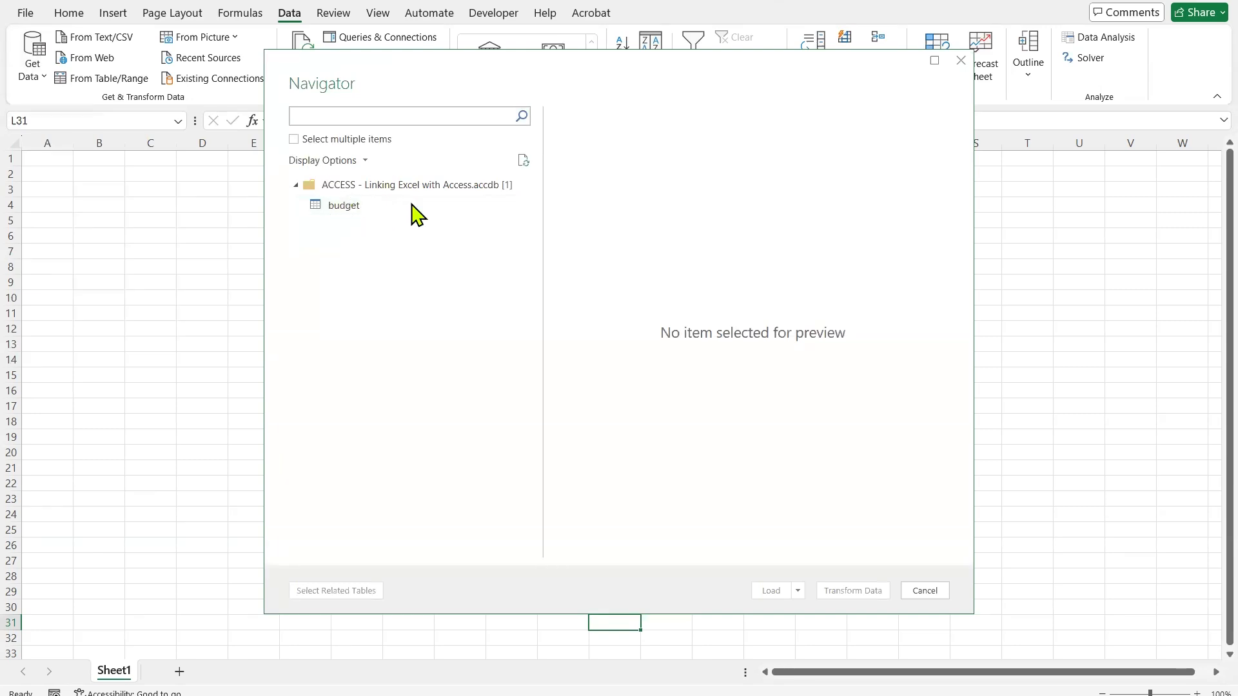
# Preview the database's budget table and load it into a worksheet.
pyautogui.click(343, 210)
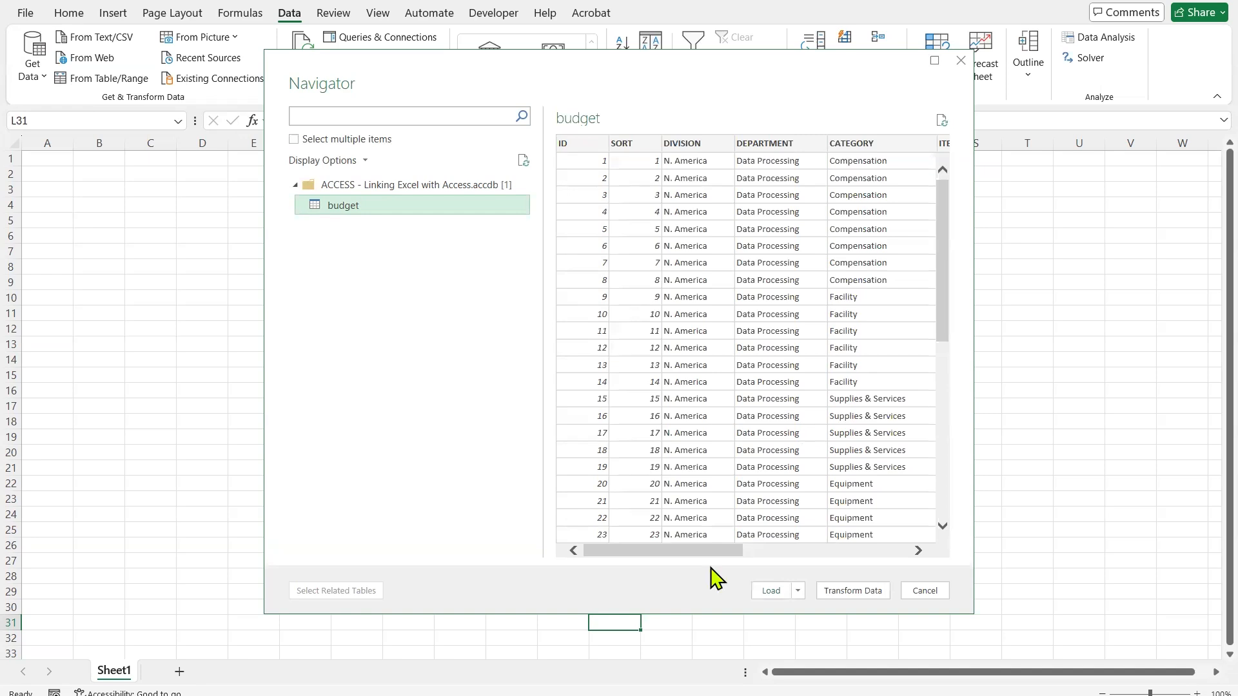
pyautogui.click(772, 591)
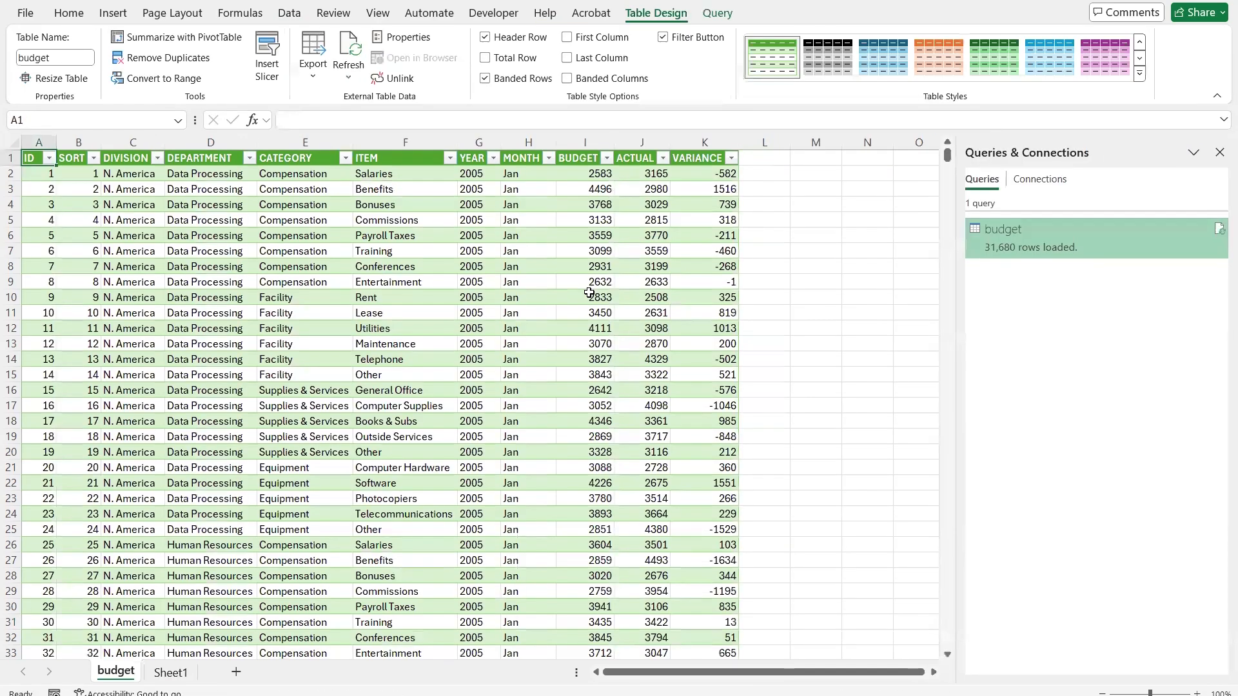
pyautogui.click(394, 287)
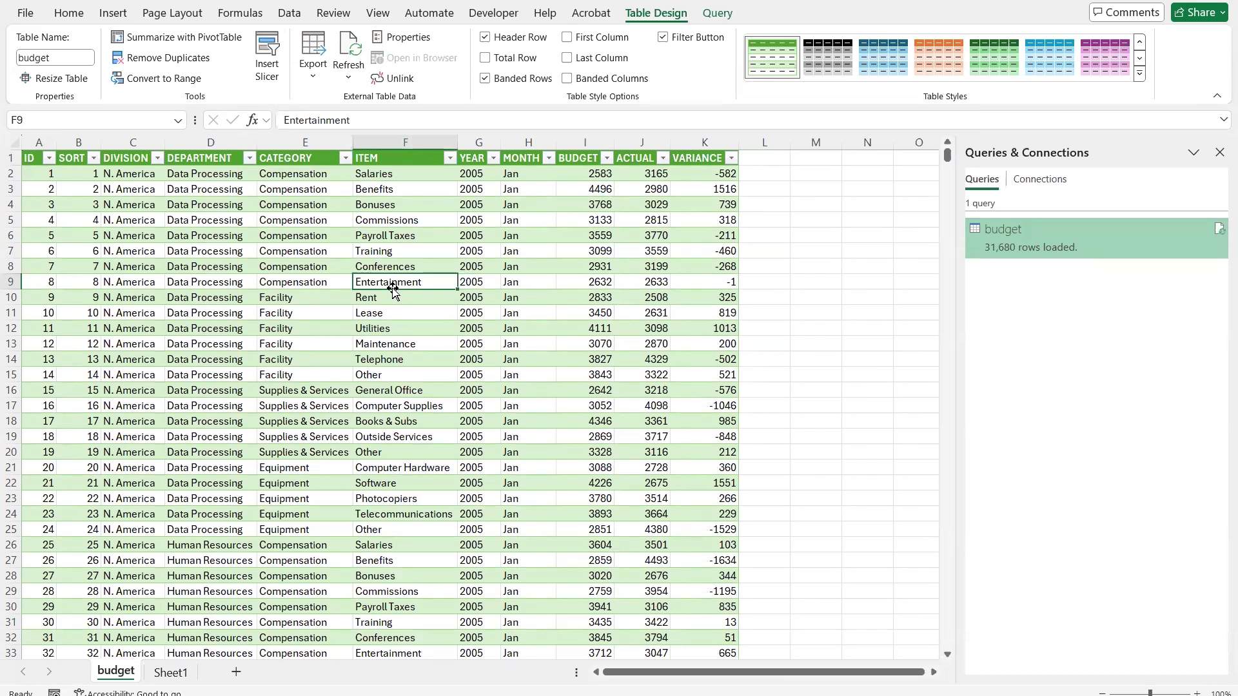
pyautogui.click(274, 261)
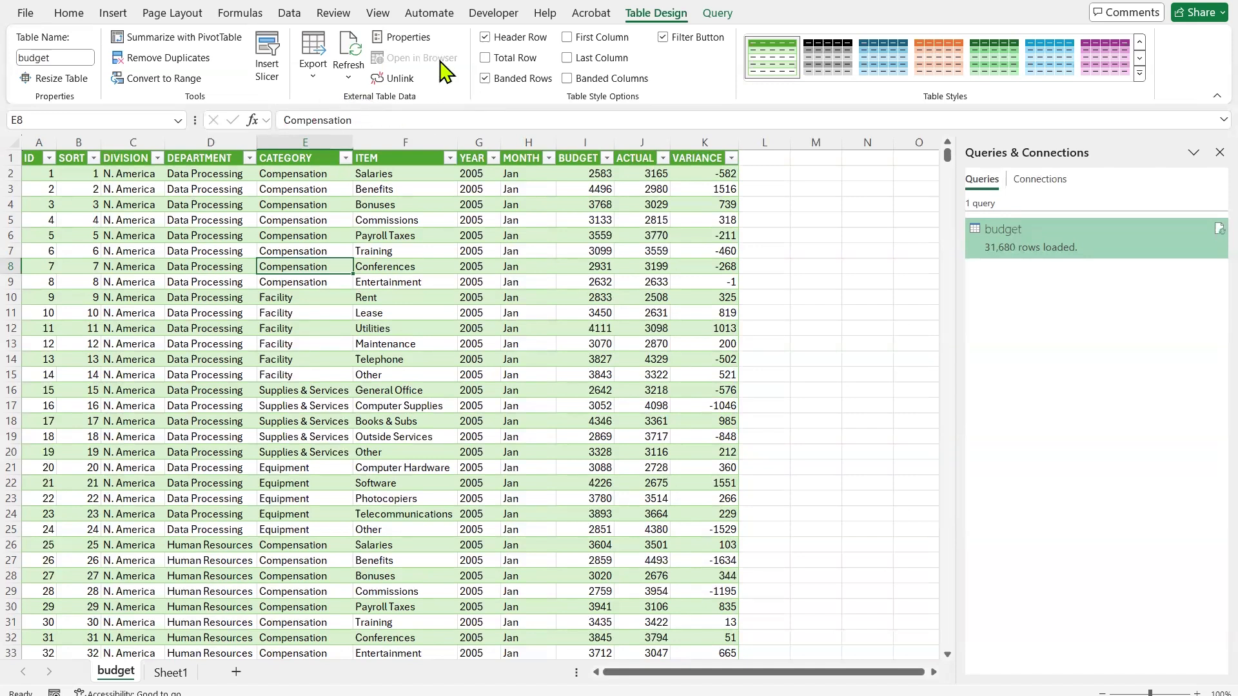
# Set the budget query to refresh every 60 minutes and turn off its background refresh.
pyautogui.click(409, 38)
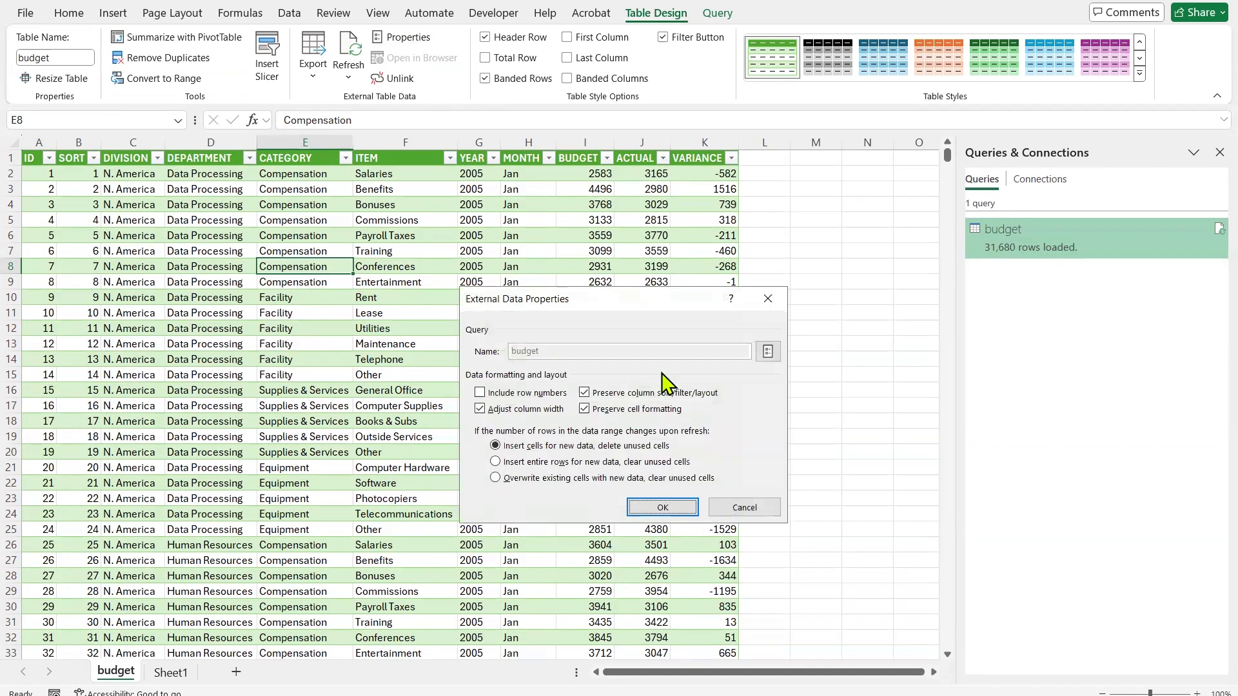
pyautogui.click(768, 352)
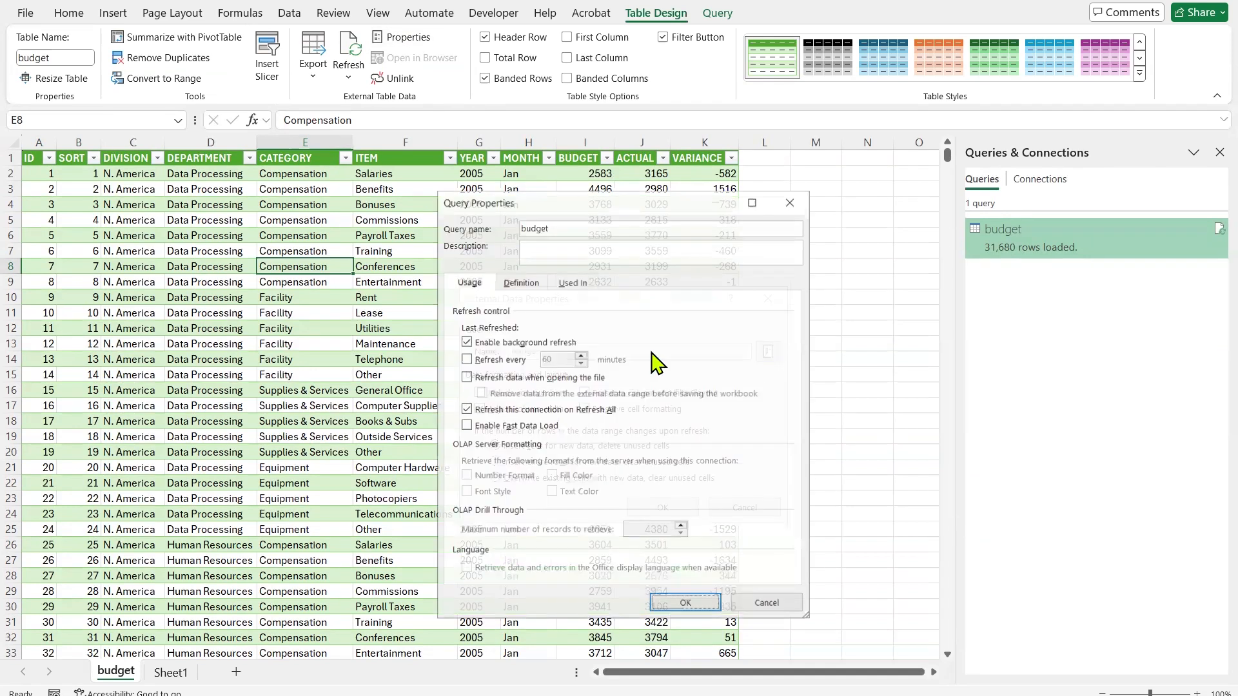
pyautogui.click(467, 360)
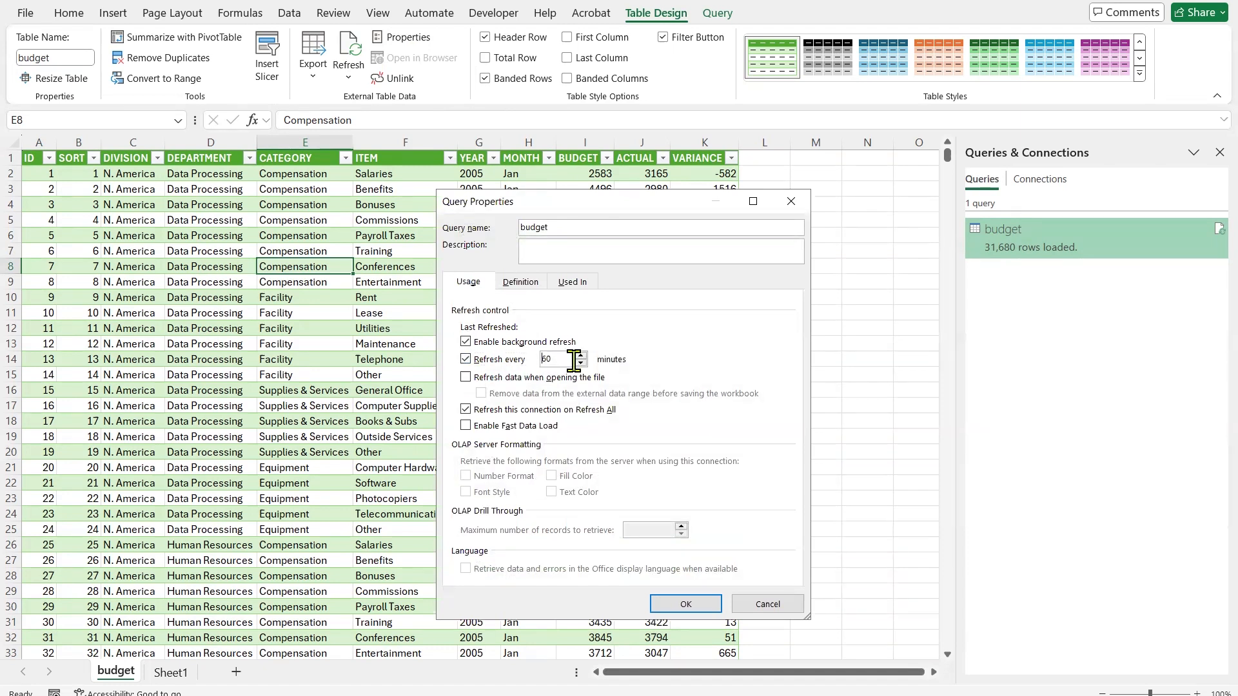
pyautogui.click(467, 342)
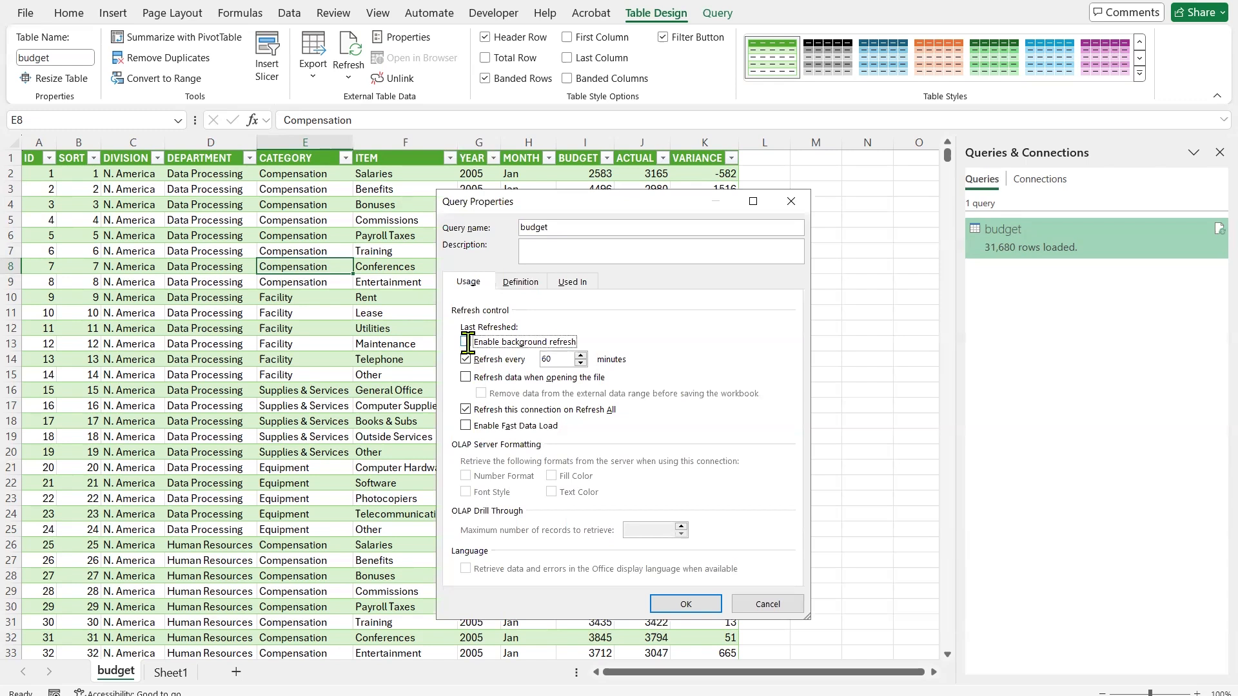
pyautogui.moveTo(556, 359); pyautogui.dragTo(533, 359)
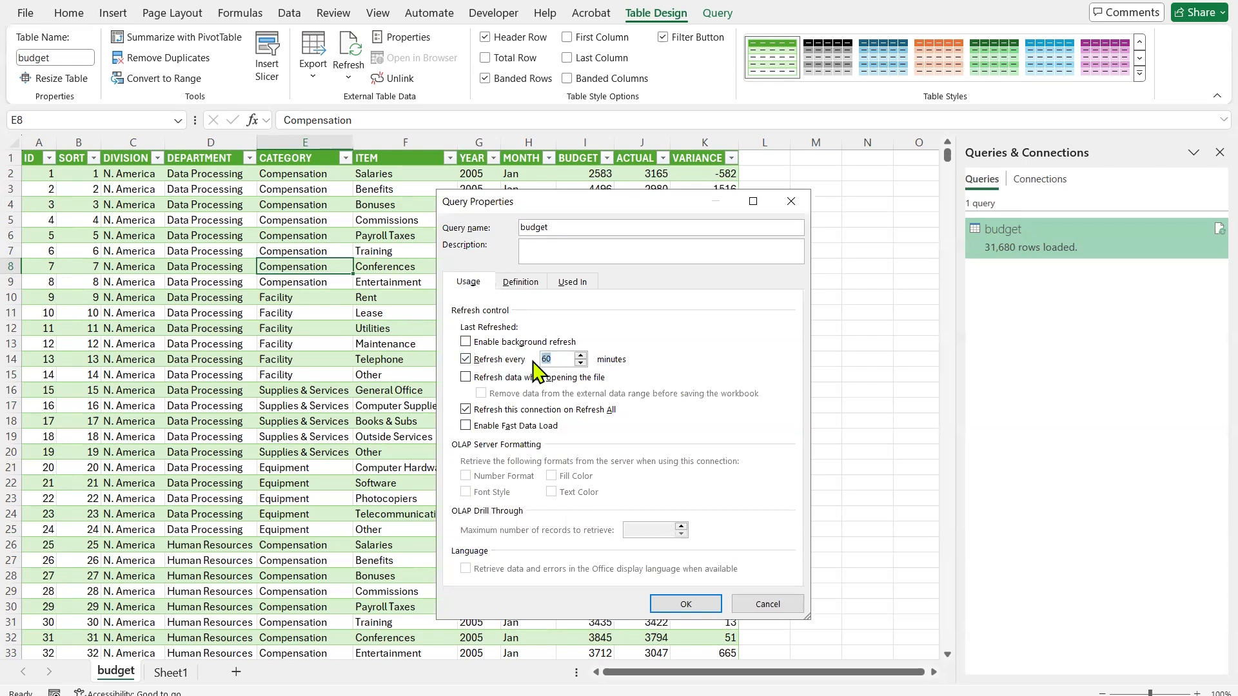
pyautogui.click(685, 607)
pyautogui.click(657, 509)
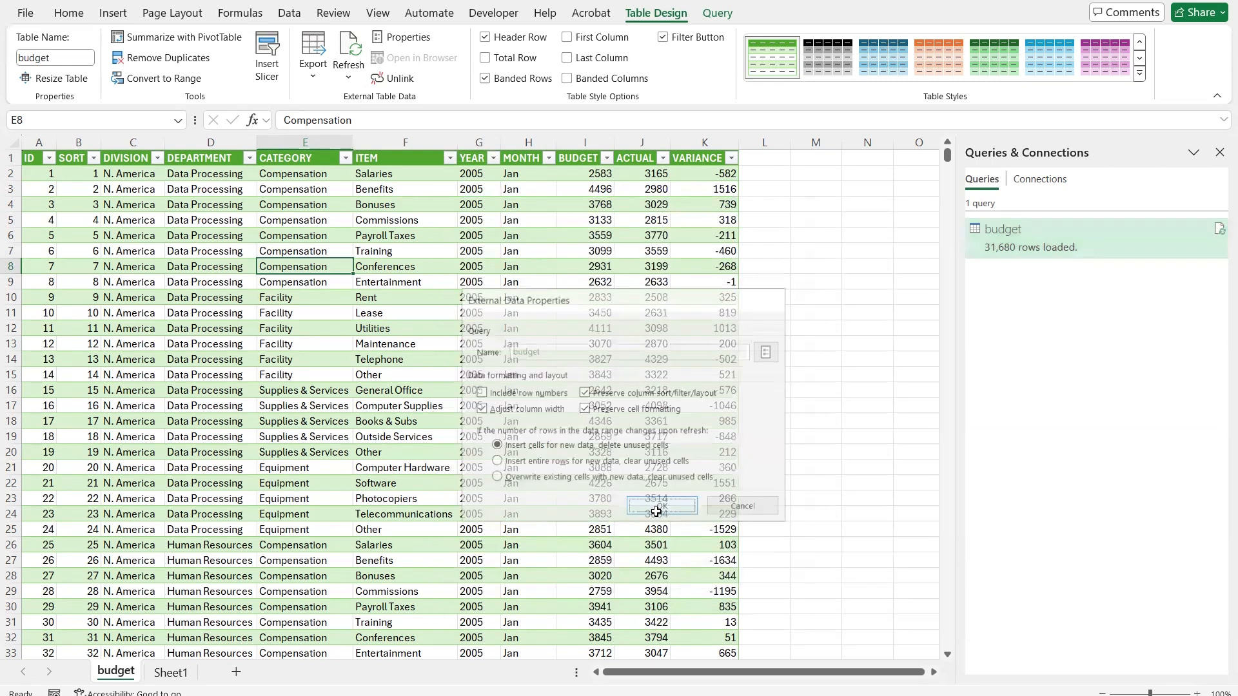
pyautogui.click(471, 420)
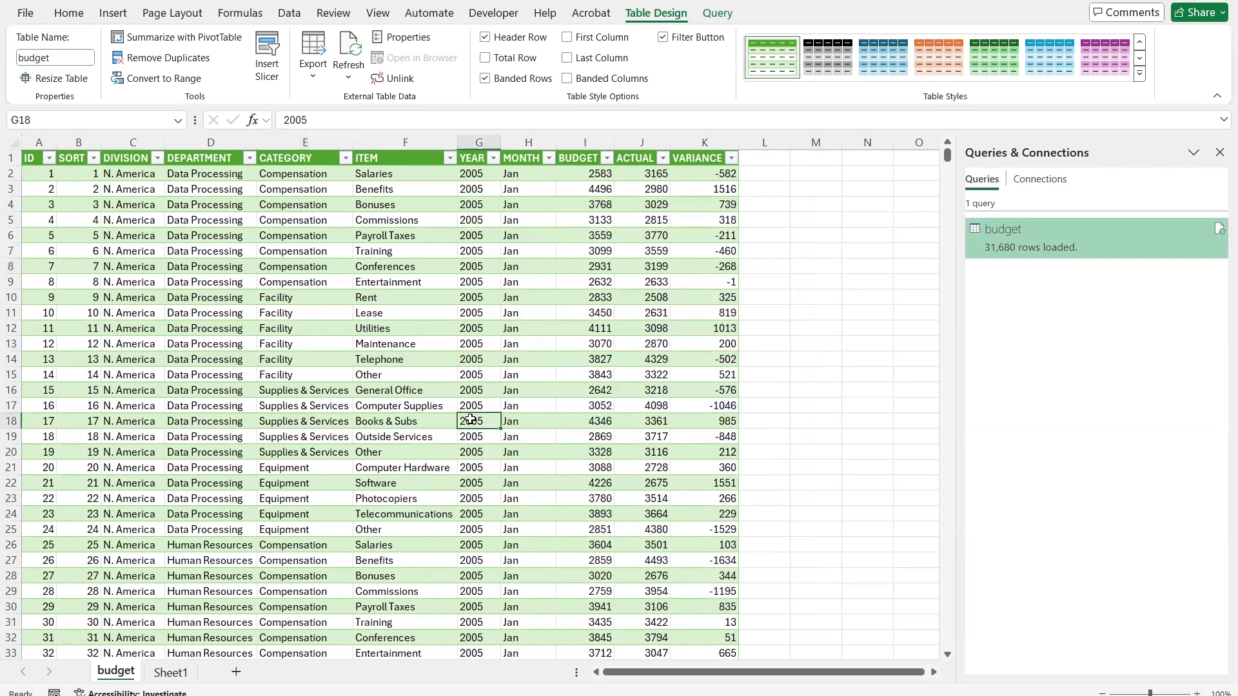
# Clear the first 20 records of the budget table (A2:K21) and refresh the query to reload them.
pyautogui.click(47, 173)
pyautogui.moveTo(46, 172); pyautogui.dragTo(706, 474)
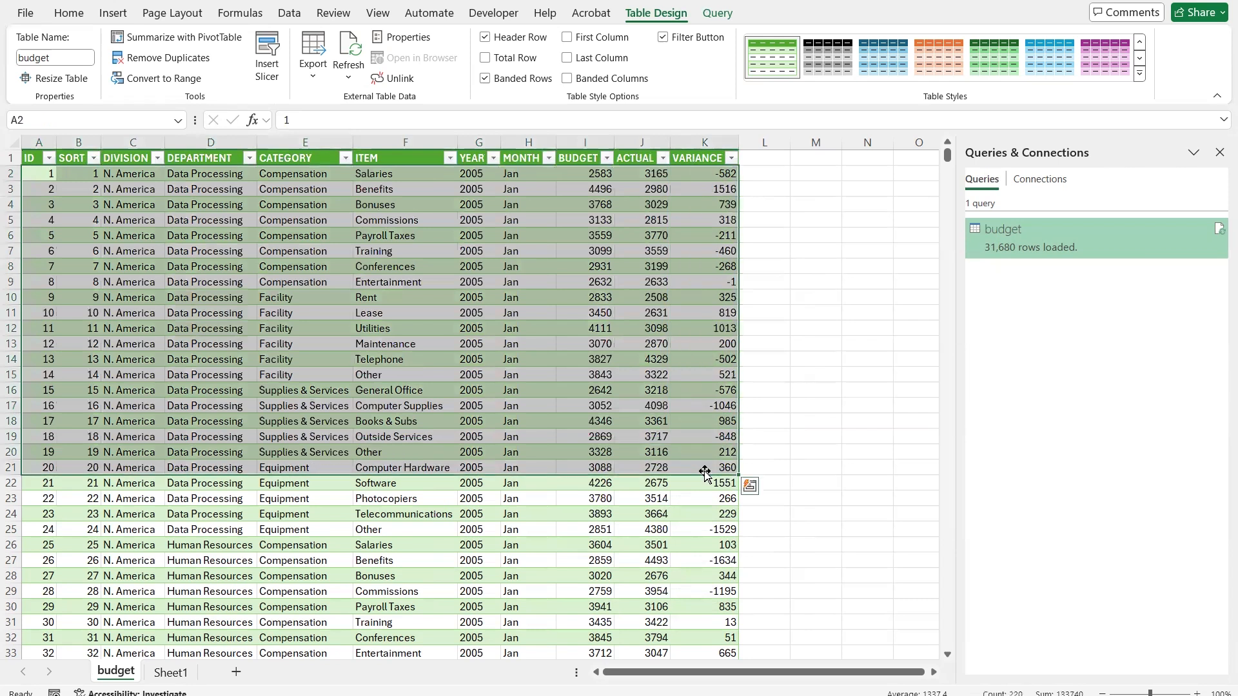
pyautogui.press('Delete')
pyautogui.click(436, 528)
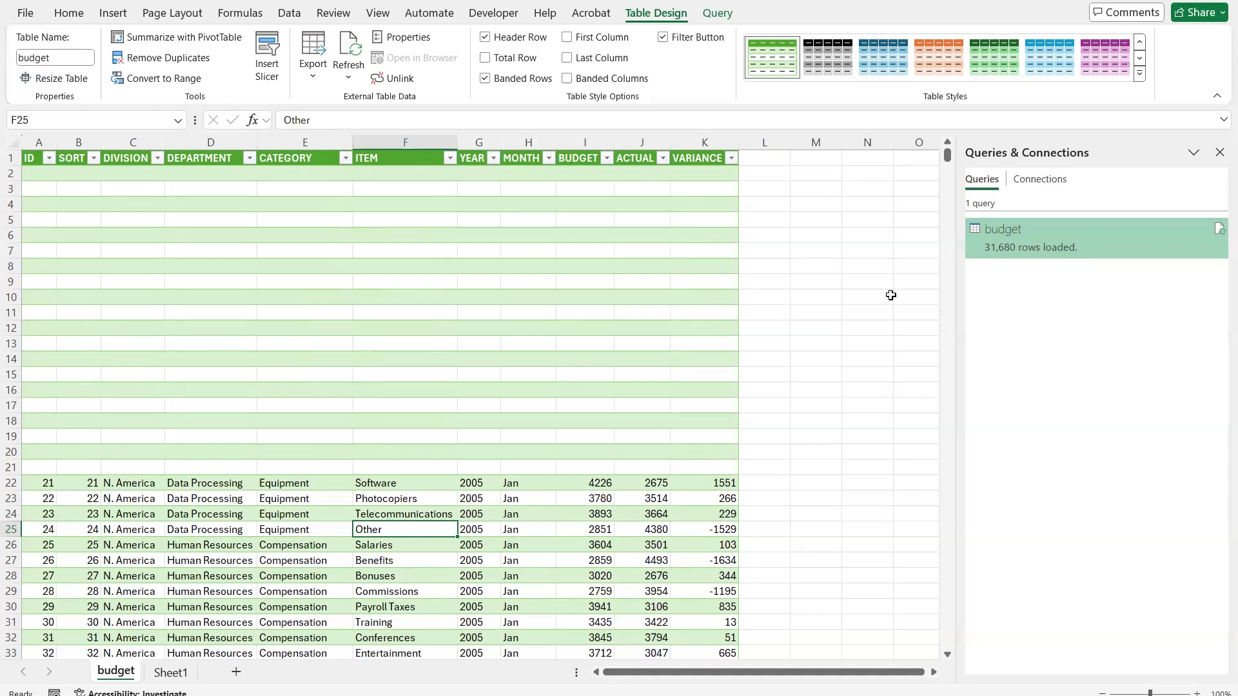
pyautogui.moveTo(1087, 254)
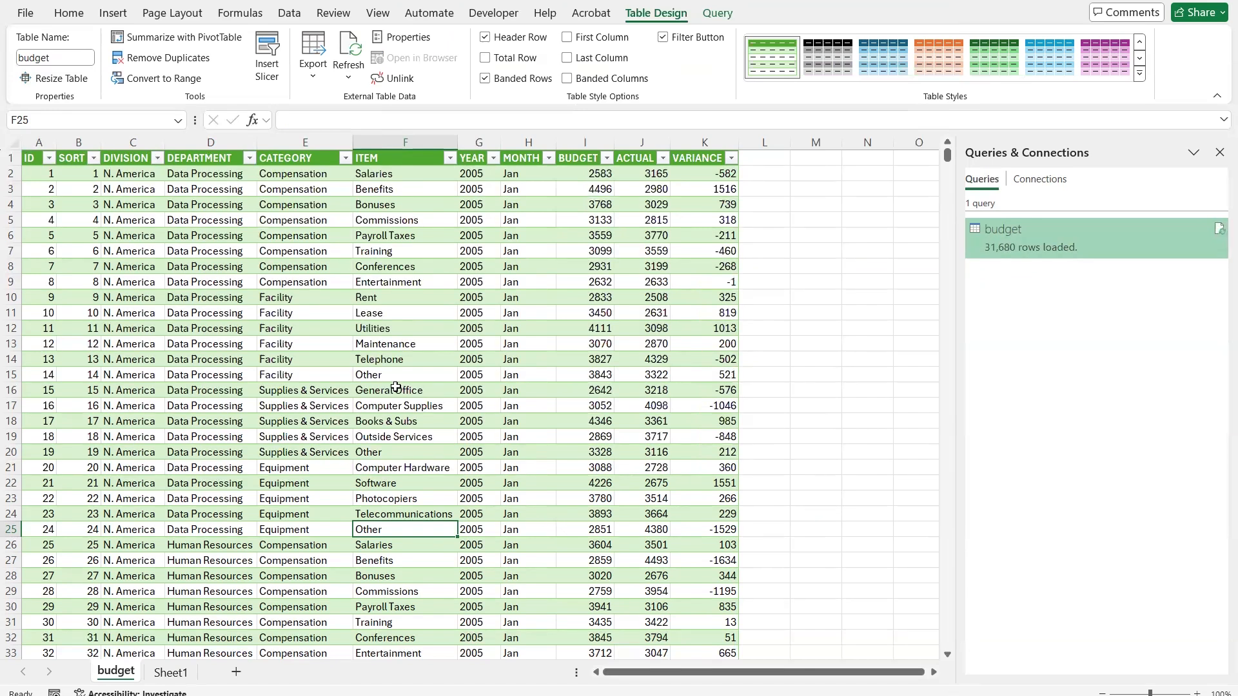
# Save the workbook as "Data from Access file" in the Microsoft Excel Power Query folder.
pyautogui.moveTo(153, 207); pyautogui.dragTo(639, 356)
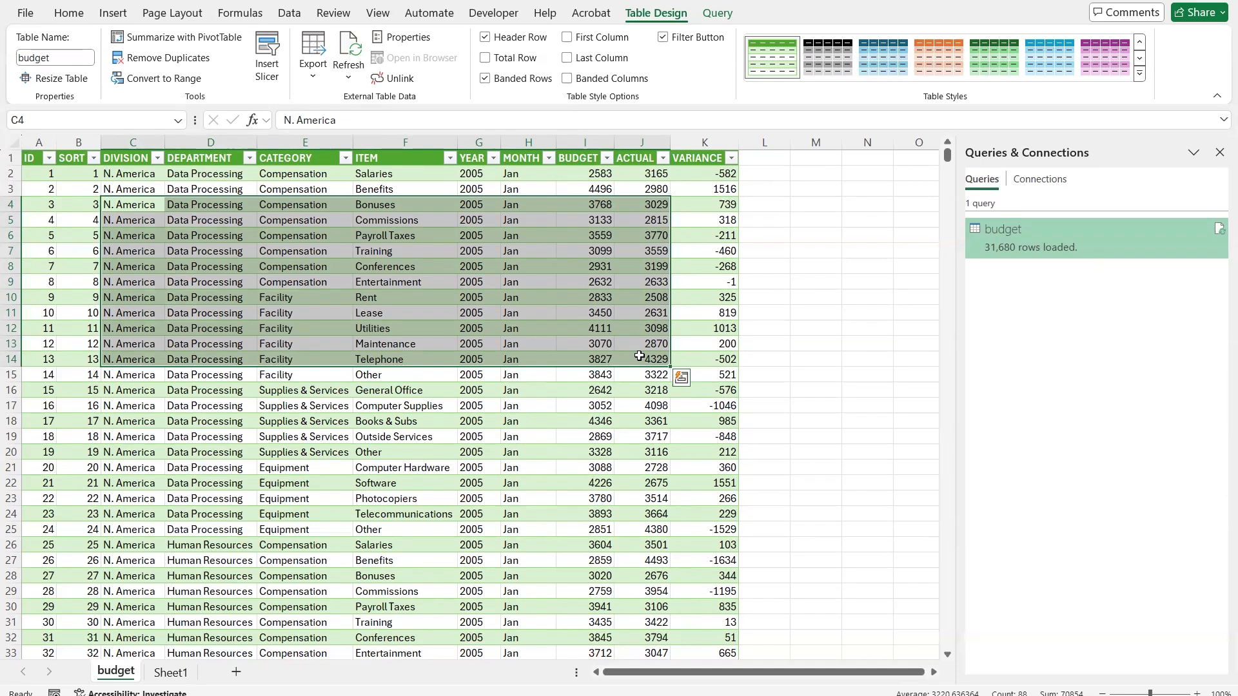
pyautogui.hotkey('ctrl', 's')
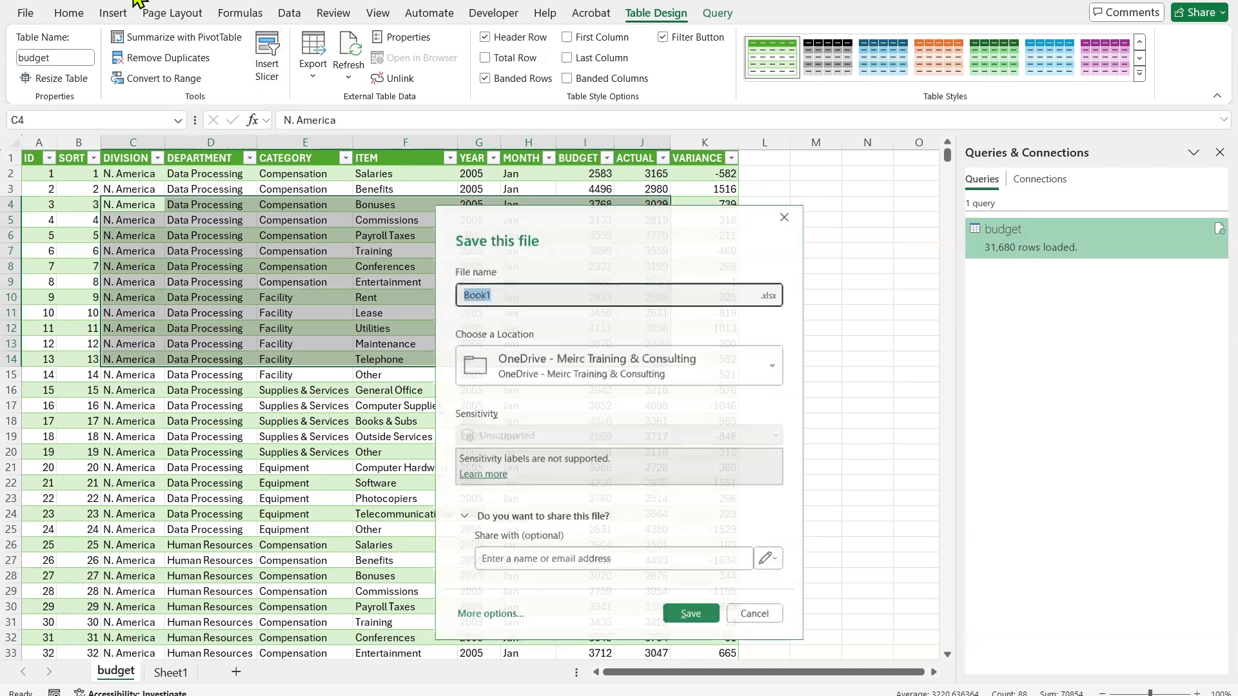
pyautogui.click(481, 615)
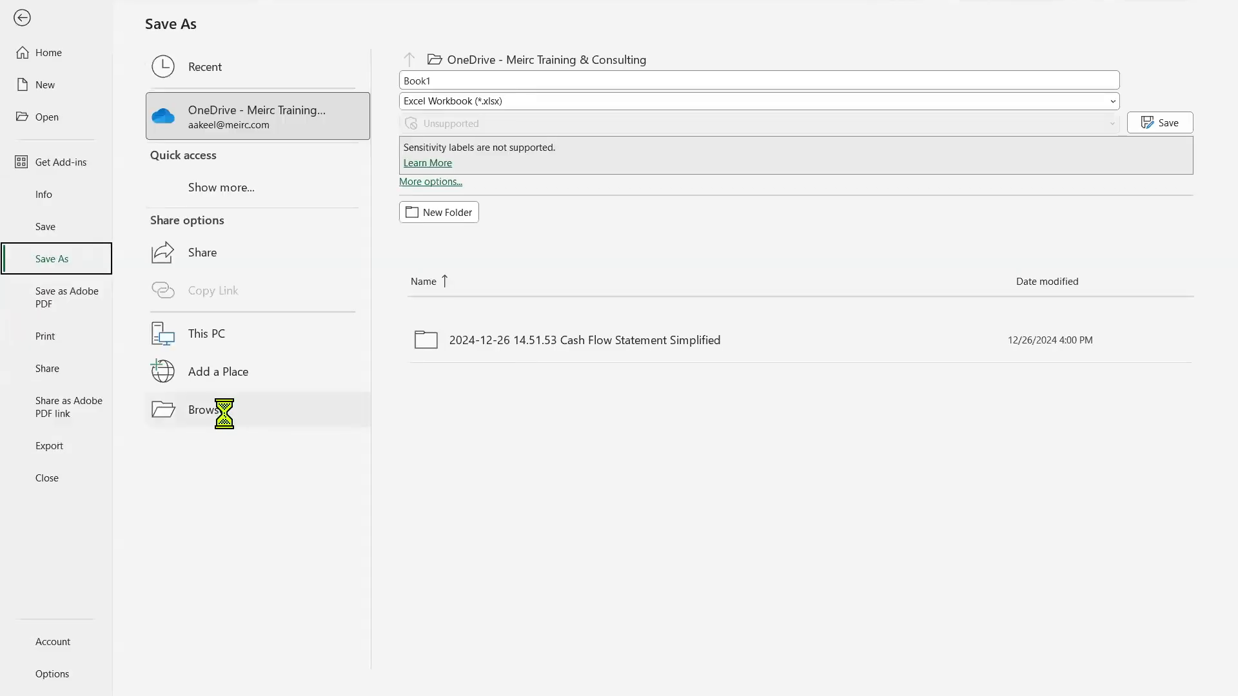
pyautogui.click(206, 413)
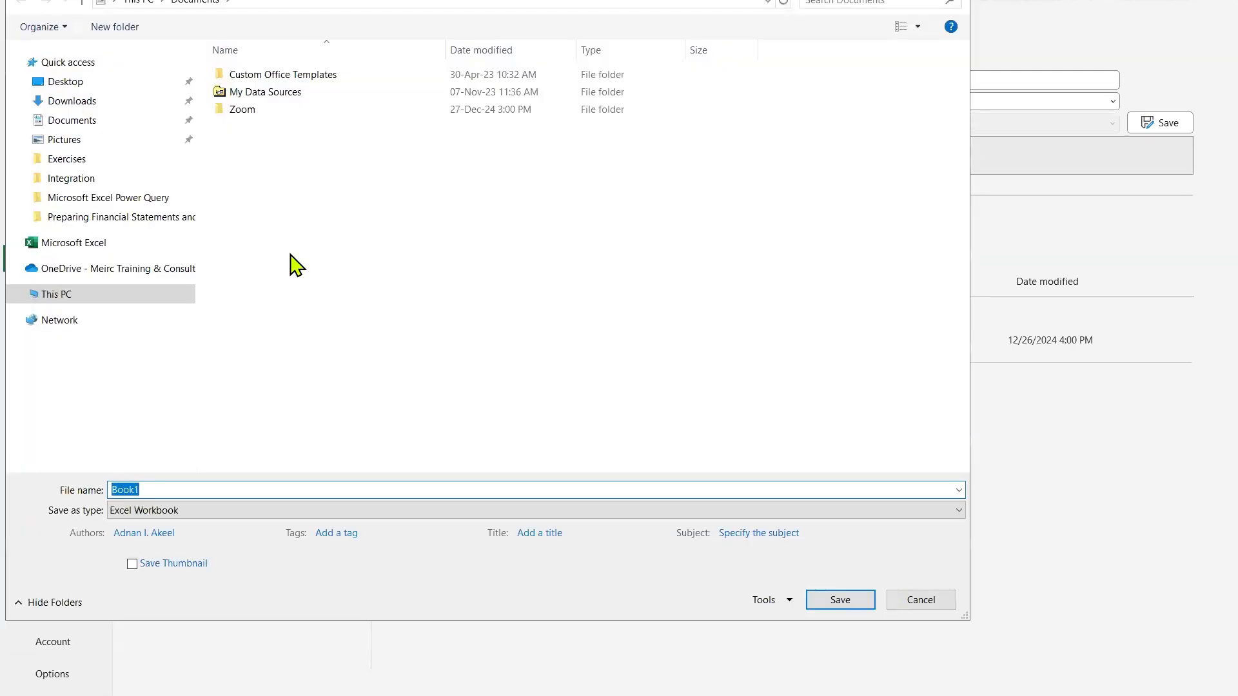
pyautogui.click(146, 201)
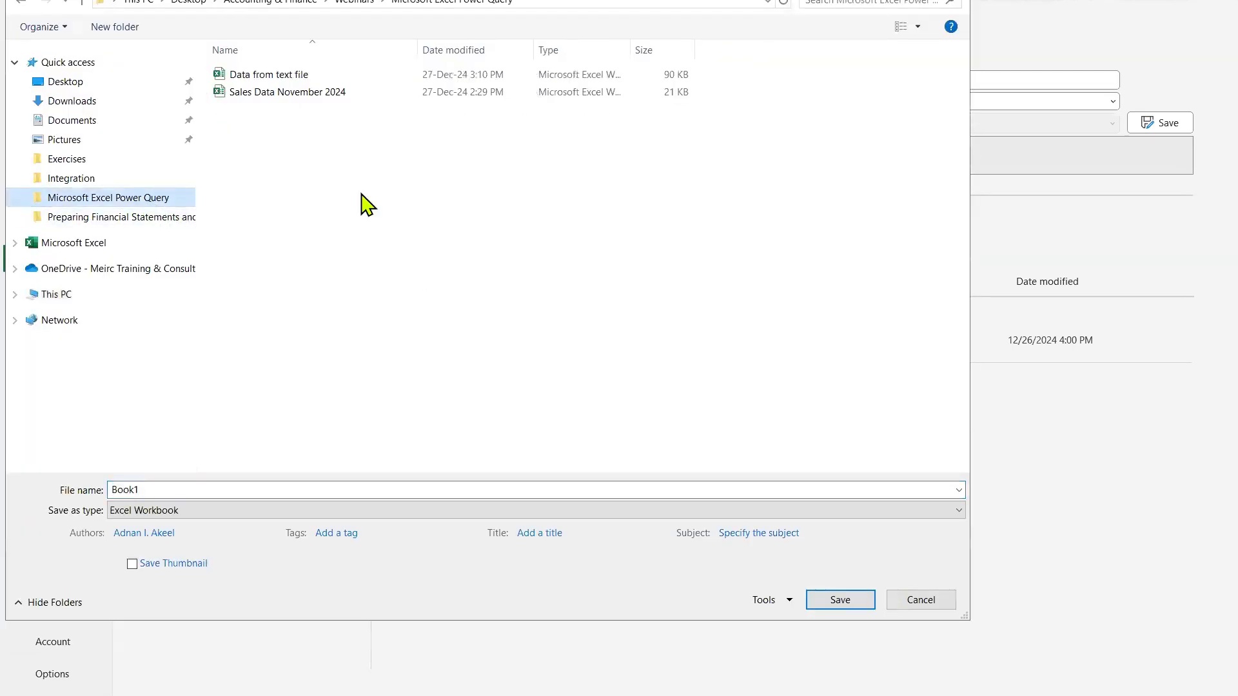
pyautogui.click(268, 76)
pyautogui.click(227, 489)
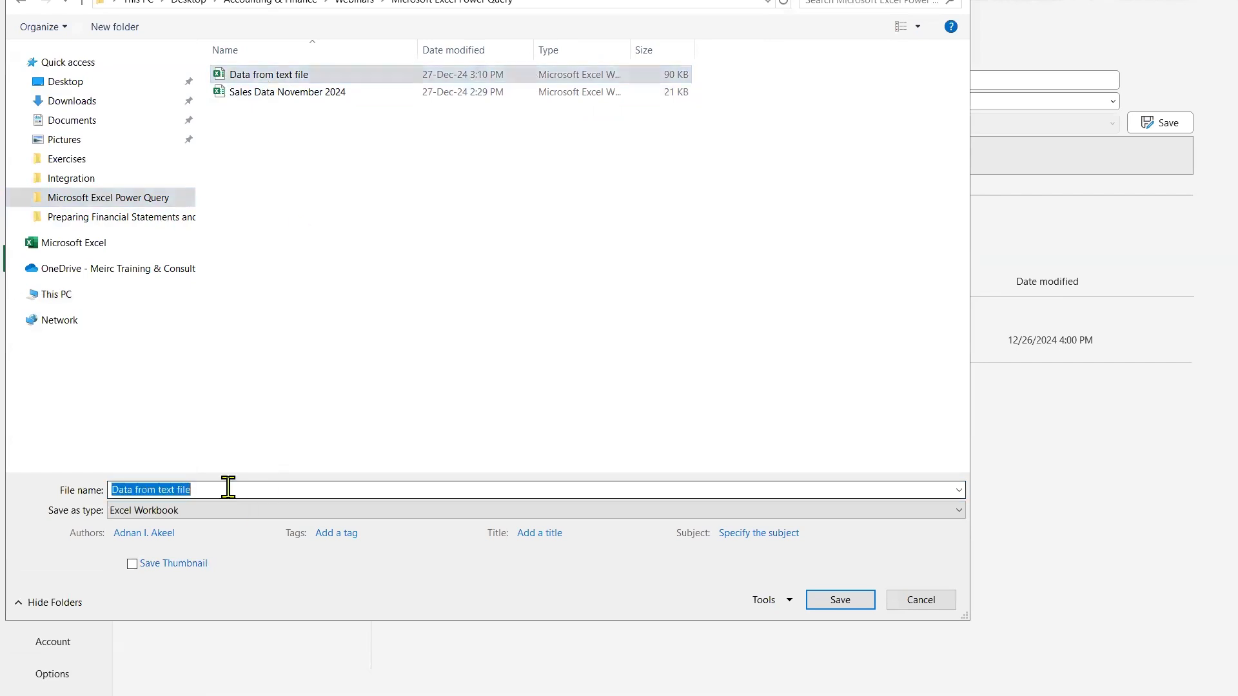
pyautogui.doubleClick(166, 490)
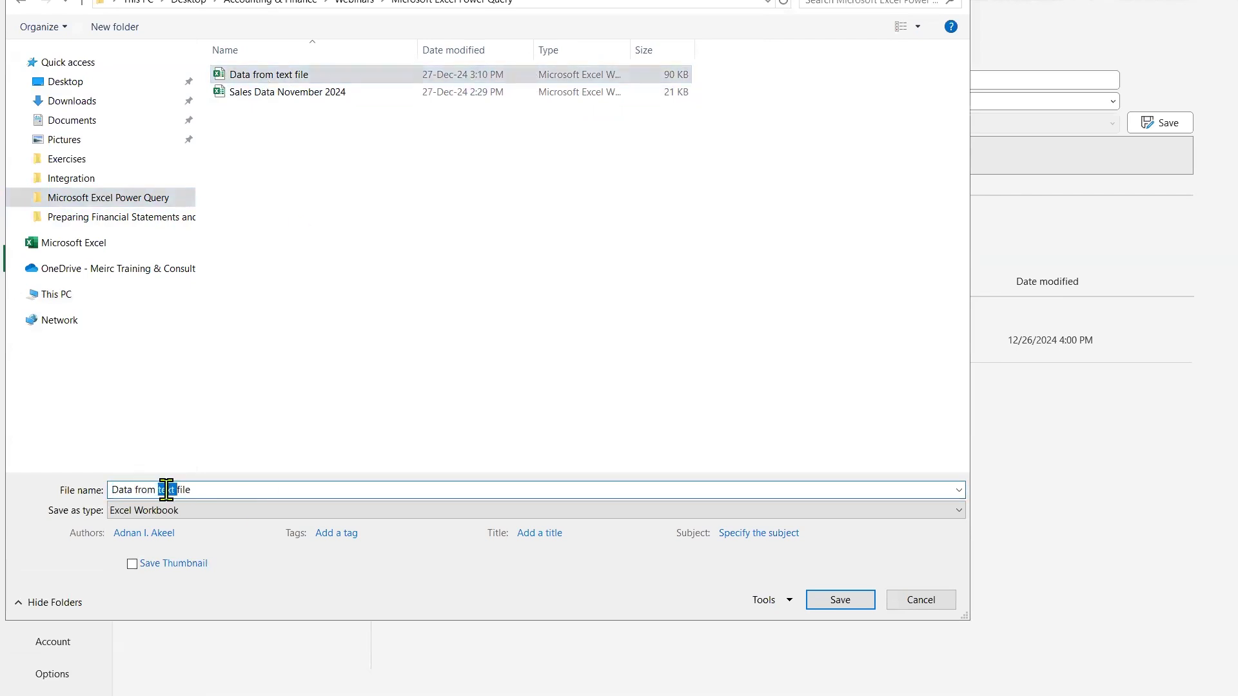
pyautogui.write('Access')
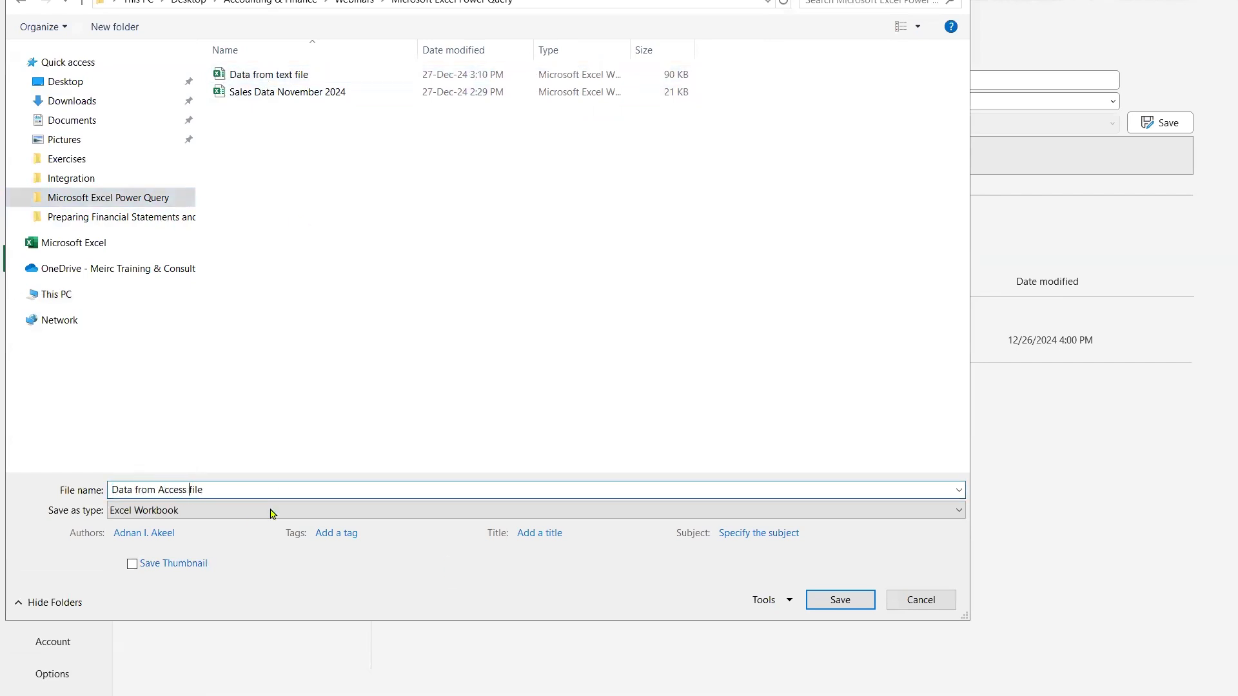
pyautogui.click(838, 601)
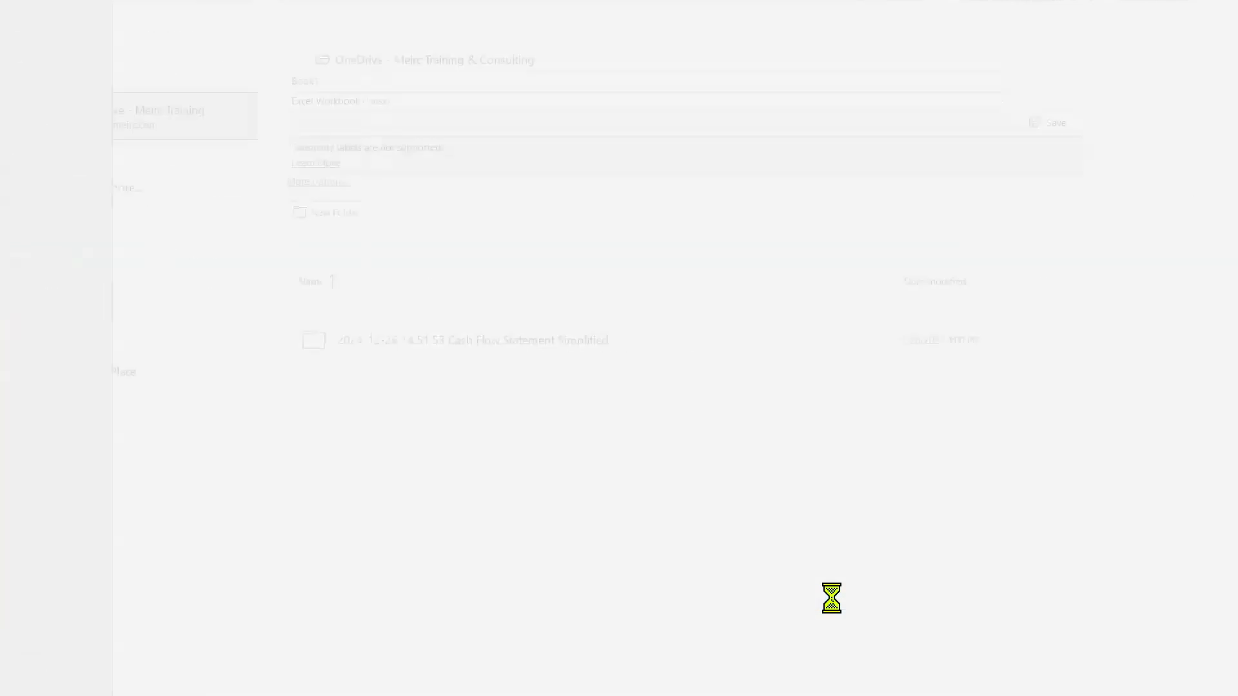
# Switch to File Explorer, open the US States PDF in Adobe Acrobat, examine its table of states and close it.
pyautogui.click(507, 424)
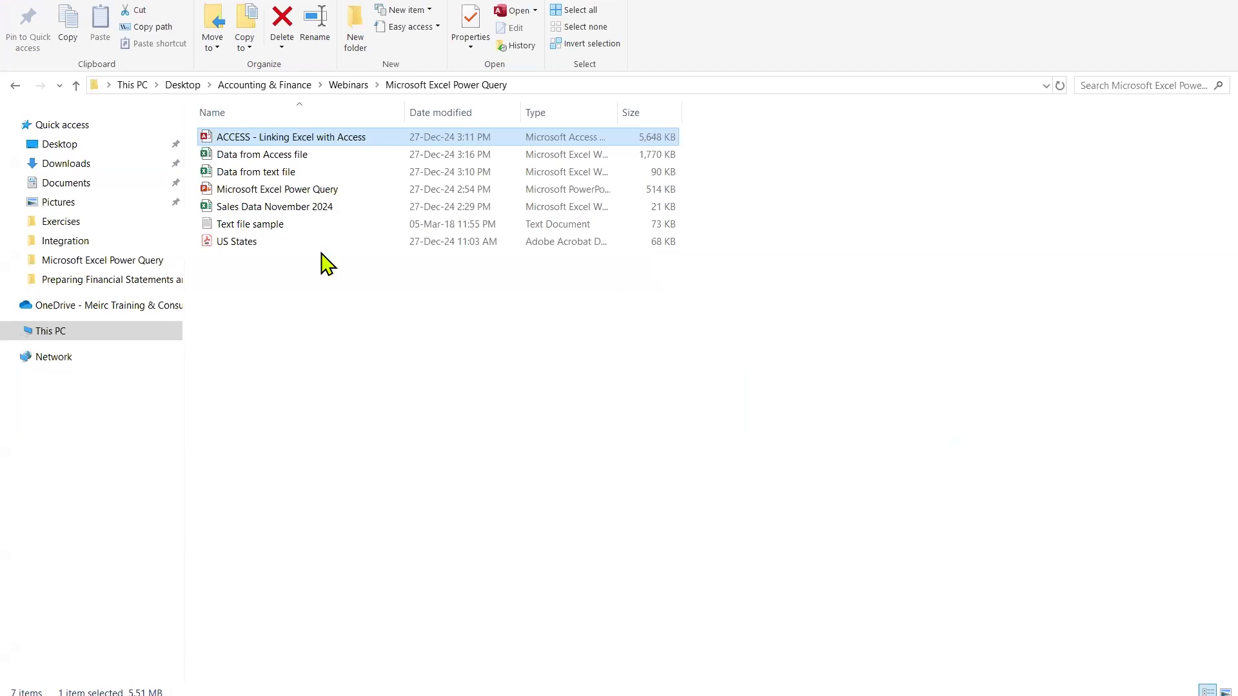
pyautogui.click(208, 244)
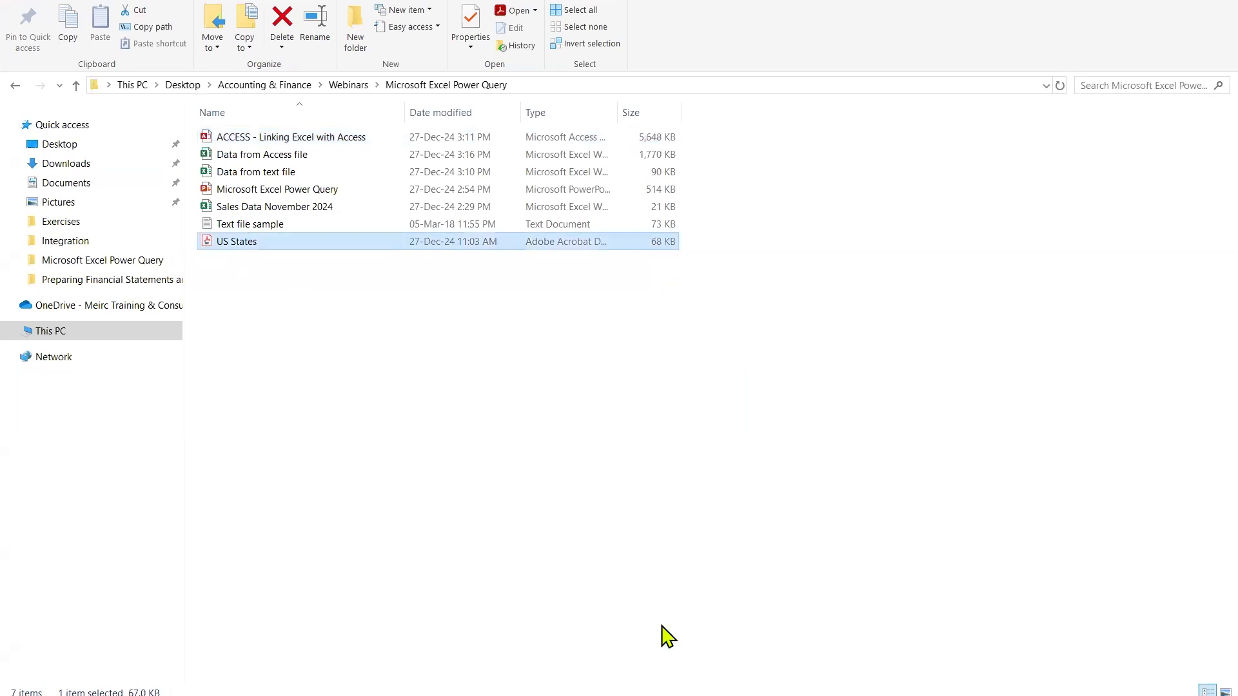
pyautogui.click(458, 387)
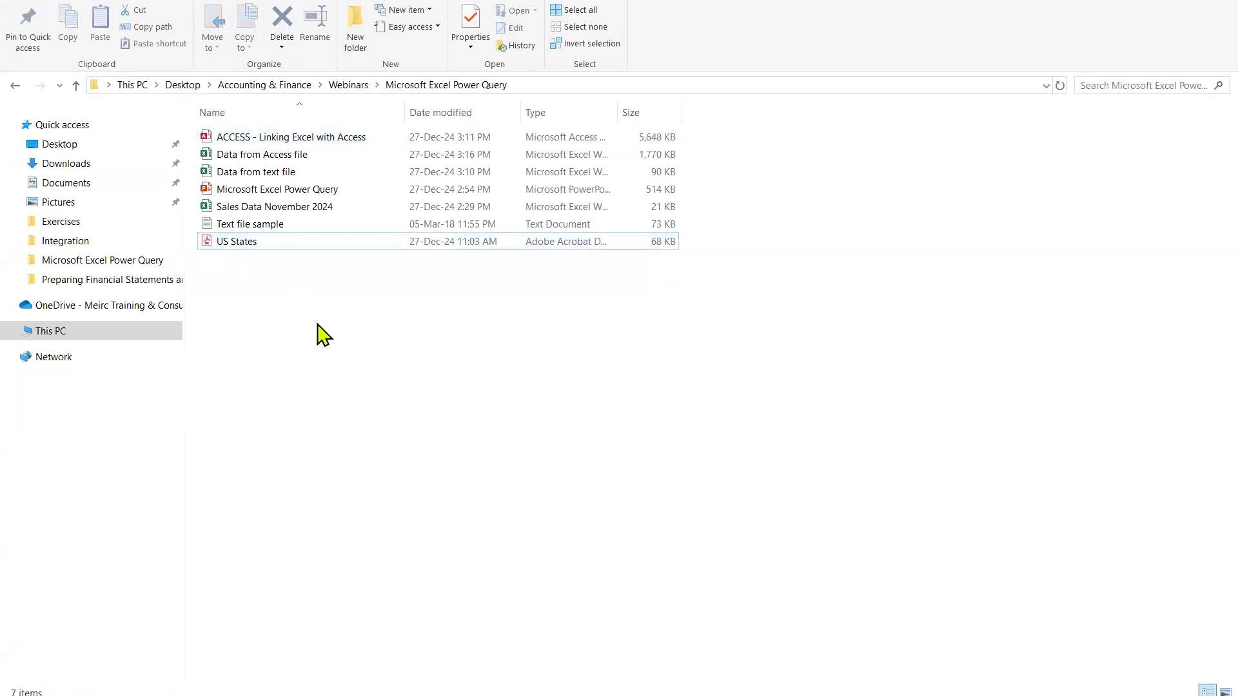
pyautogui.click(208, 252)
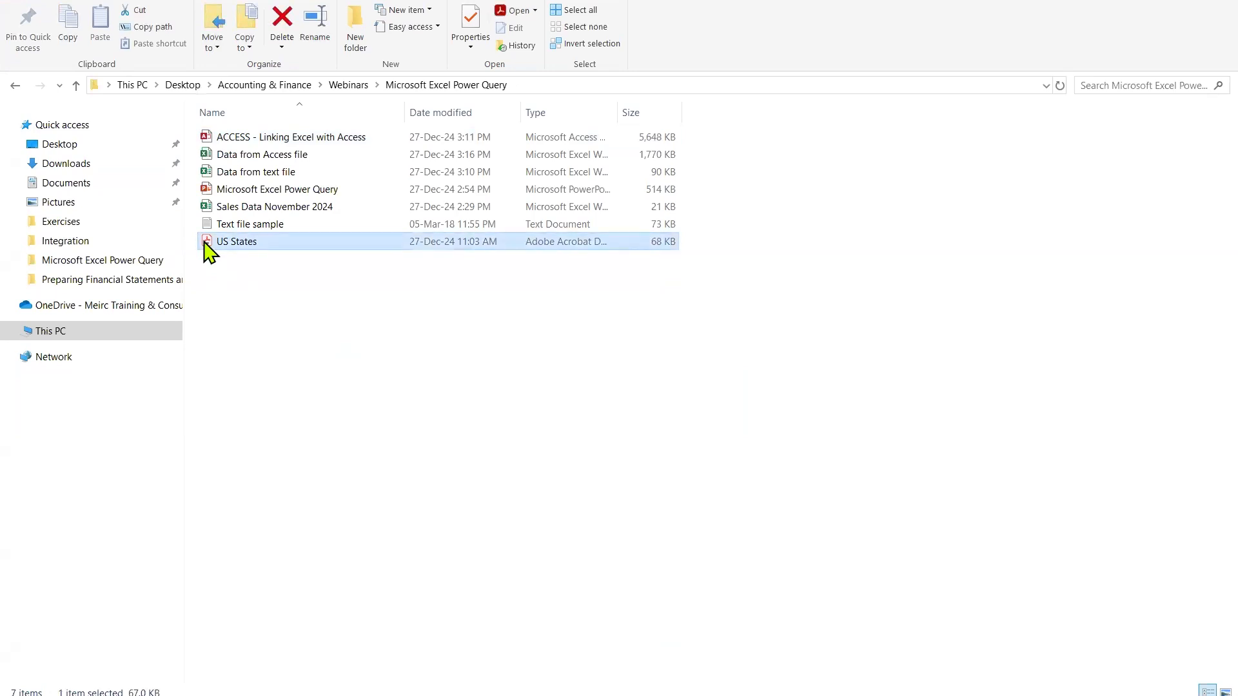
pyautogui.doubleClick(205, 245)
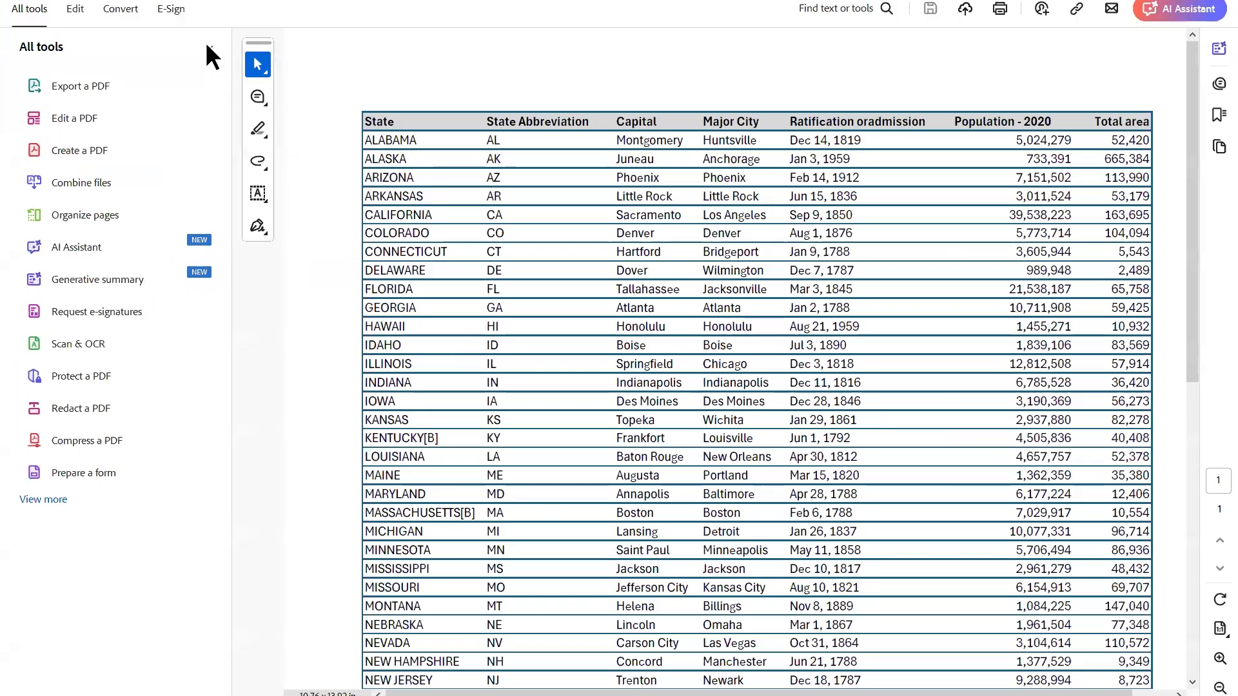
pyautogui.click(208, 45)
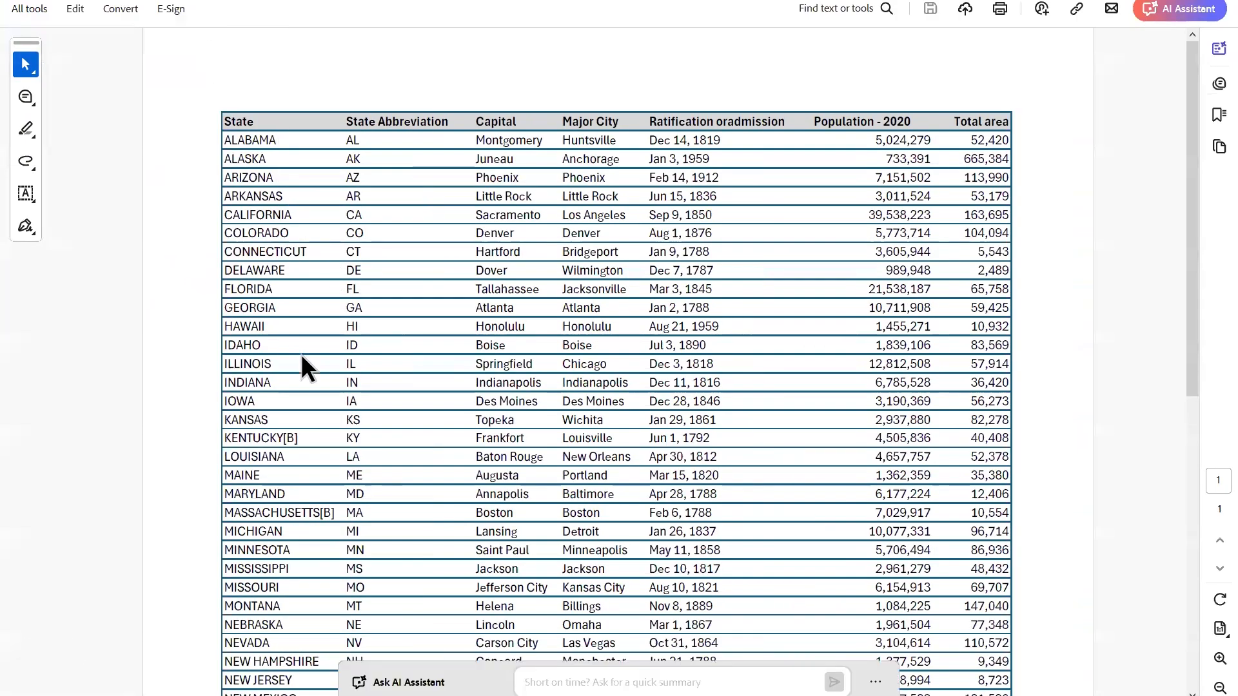
pyautogui.scroll(-10, 300, 354)
pyautogui.scroll(10, 301, 354)
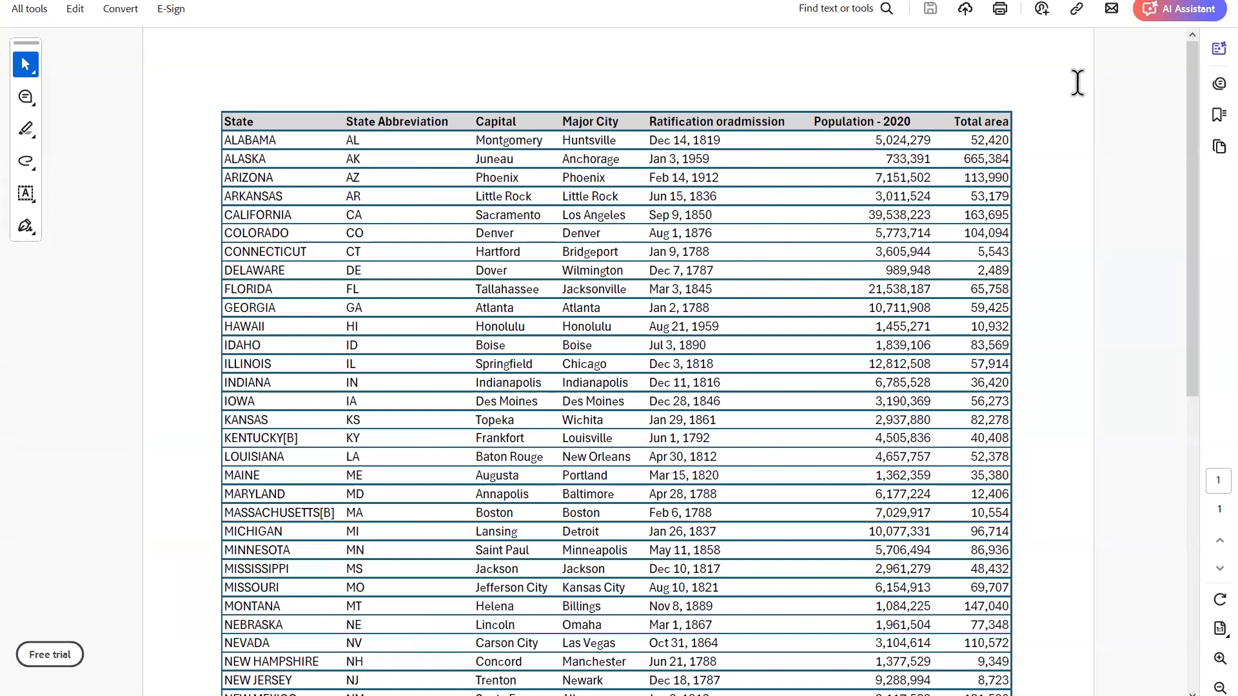
pyautogui.click(1222, 1)
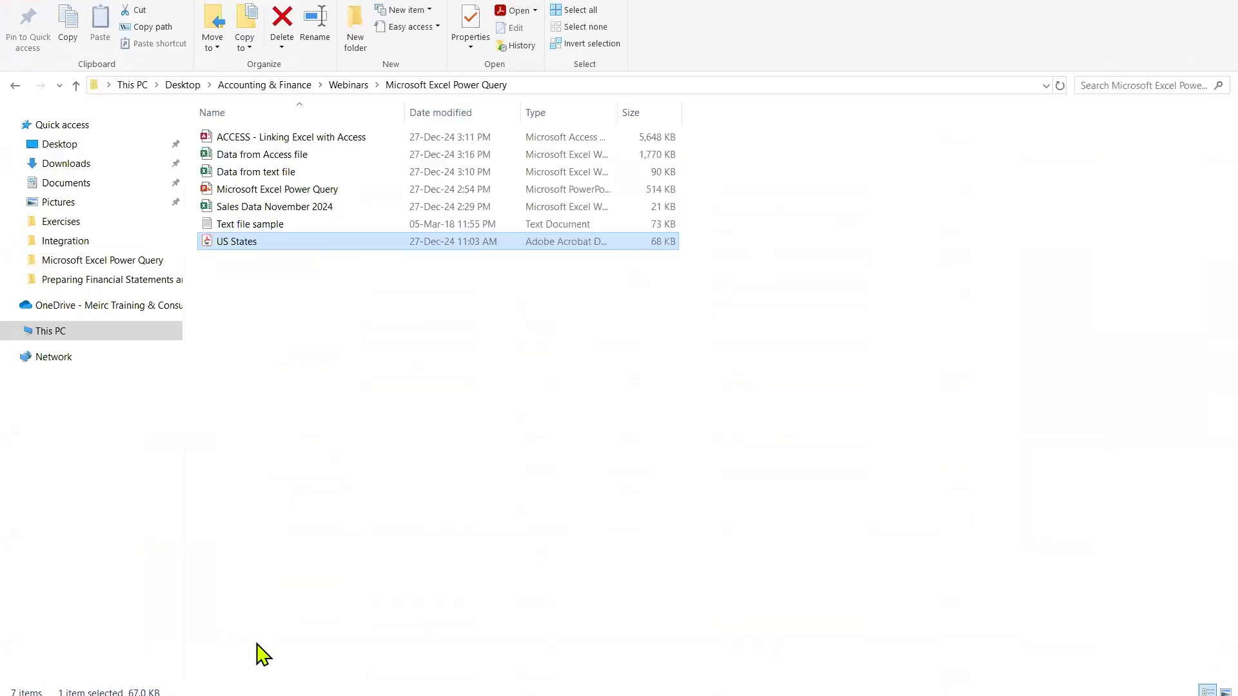
# Switch to Excel and start another blank workbook.
pyautogui.press('super')
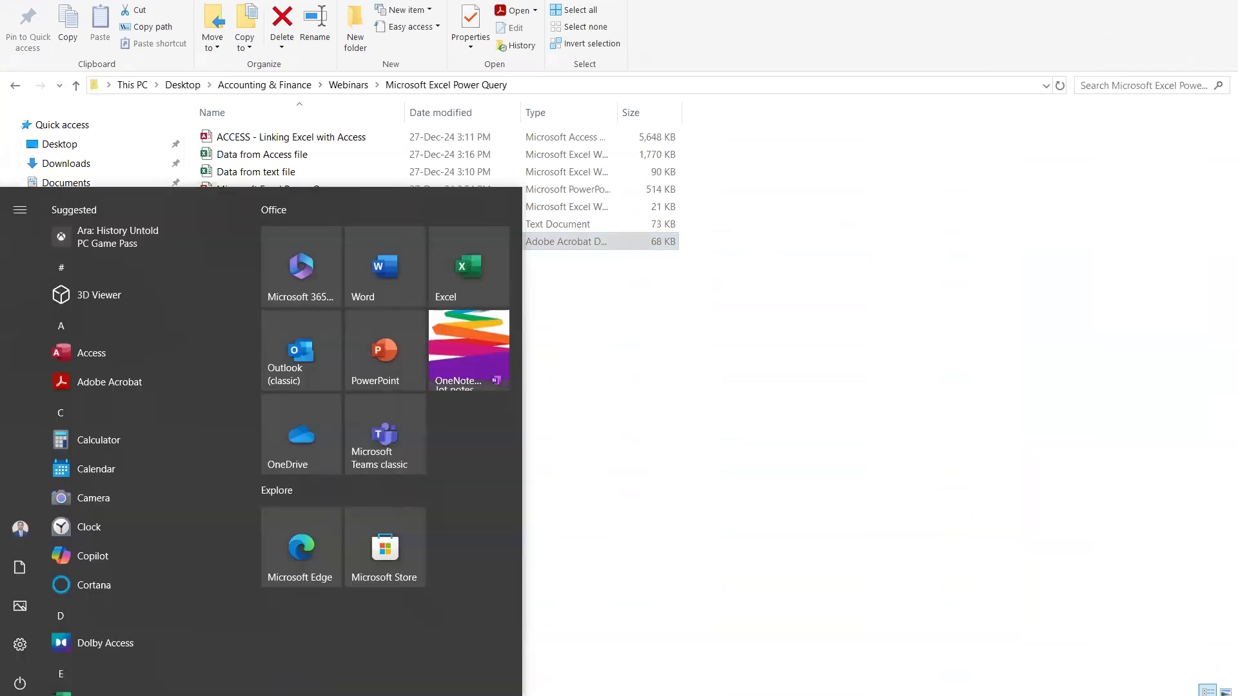
pyautogui.click(451, 268)
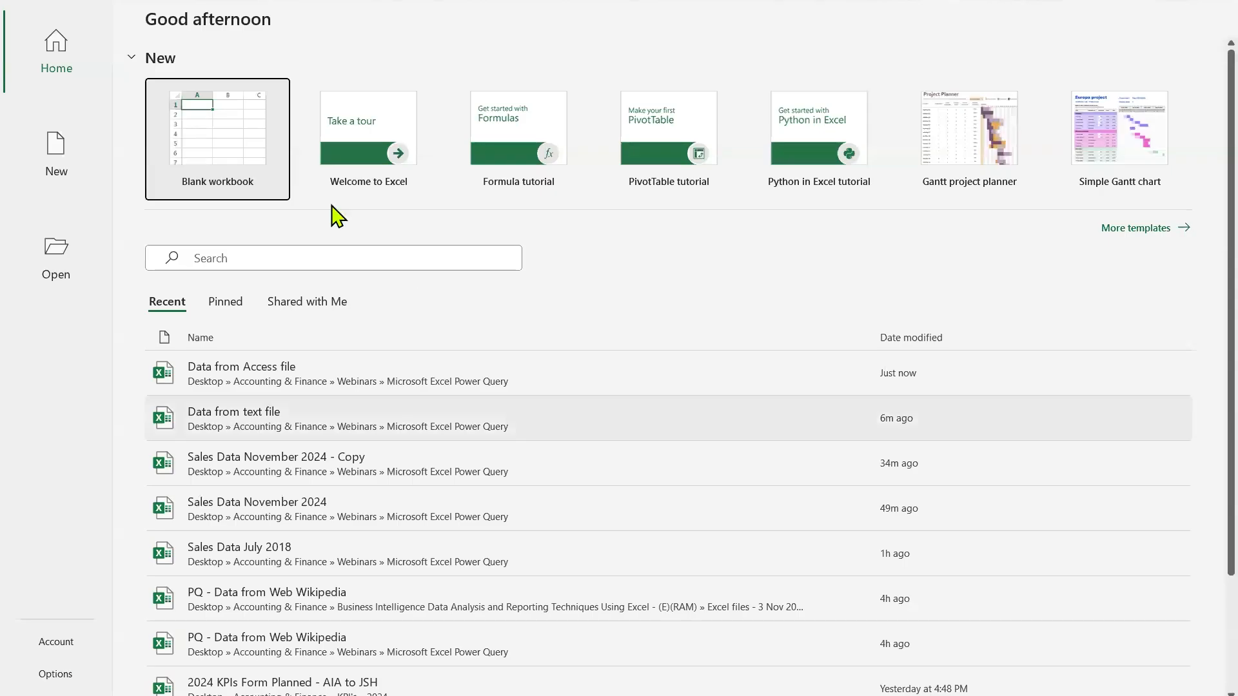
pyautogui.click(199, 129)
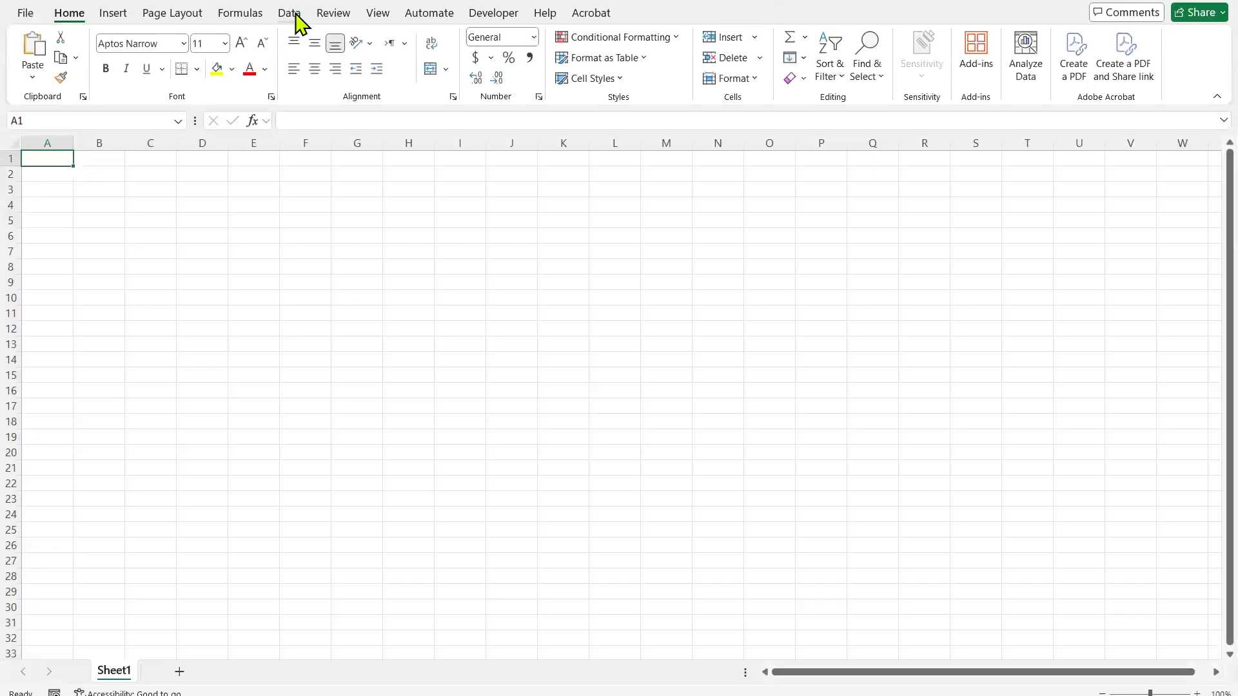
# Import data from the US States PDF file in the Microsoft Excel Power Query folder.
pyautogui.click(293, 14)
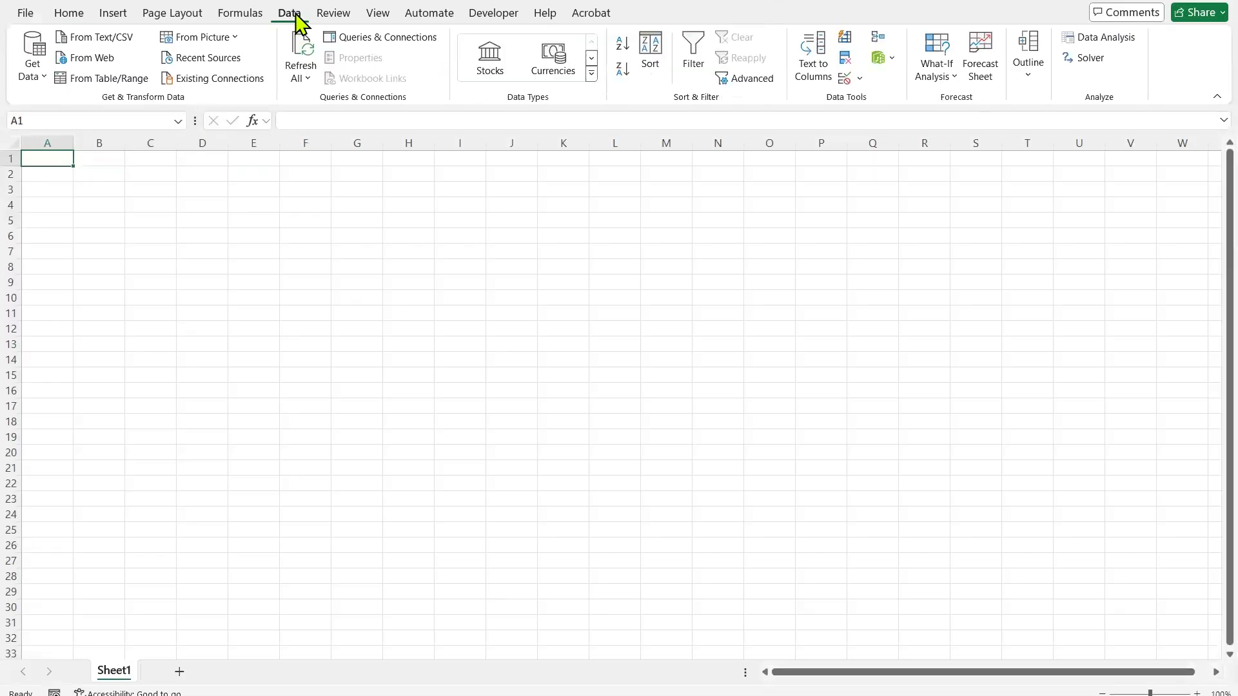
pyautogui.click(34, 67)
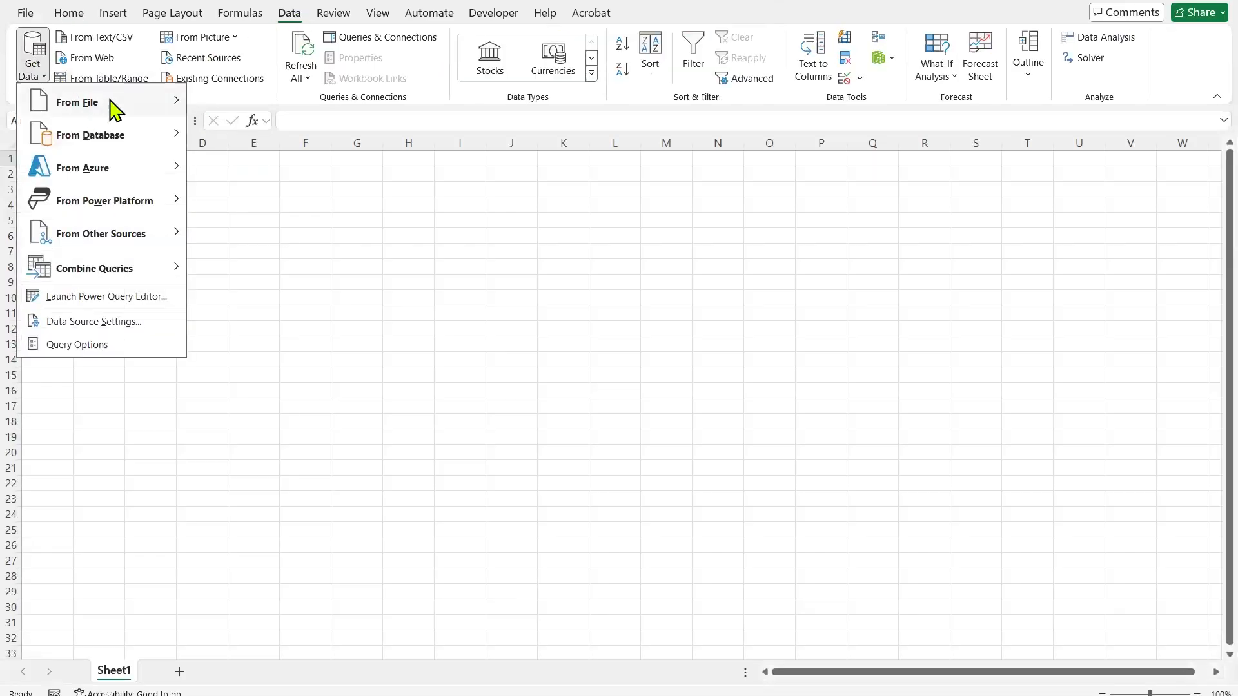
pyautogui.moveTo(107, 108)
pyautogui.click(289, 230)
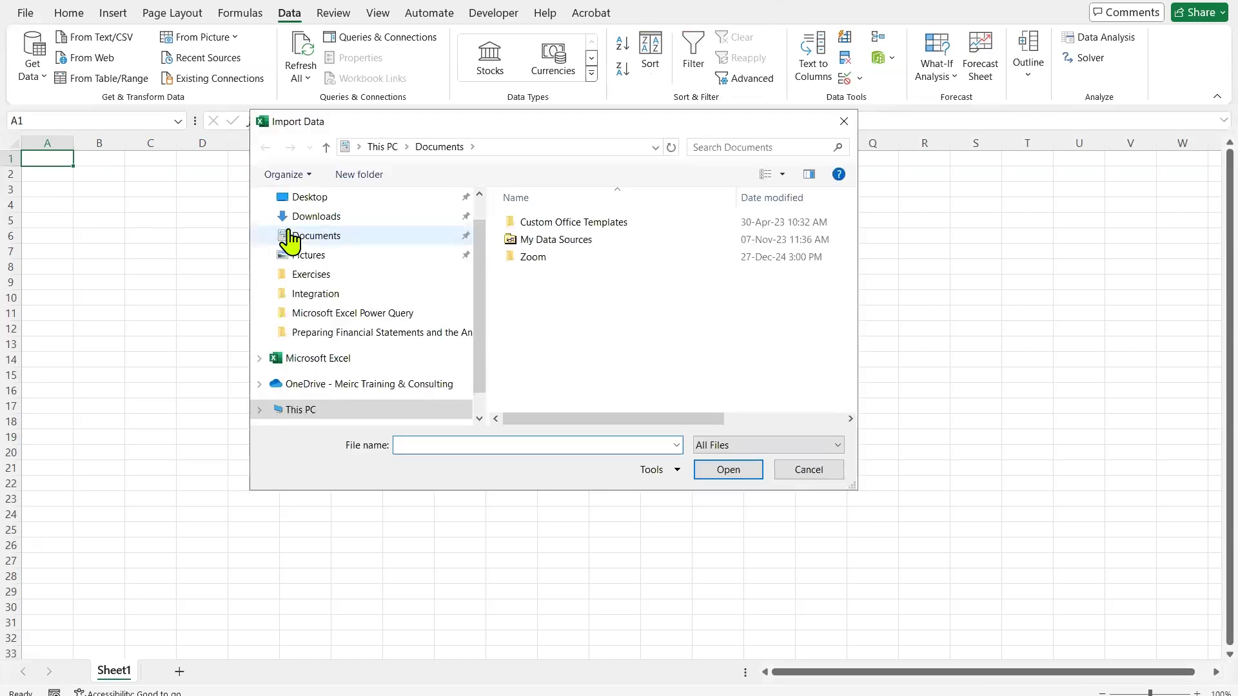
pyautogui.click(389, 313)
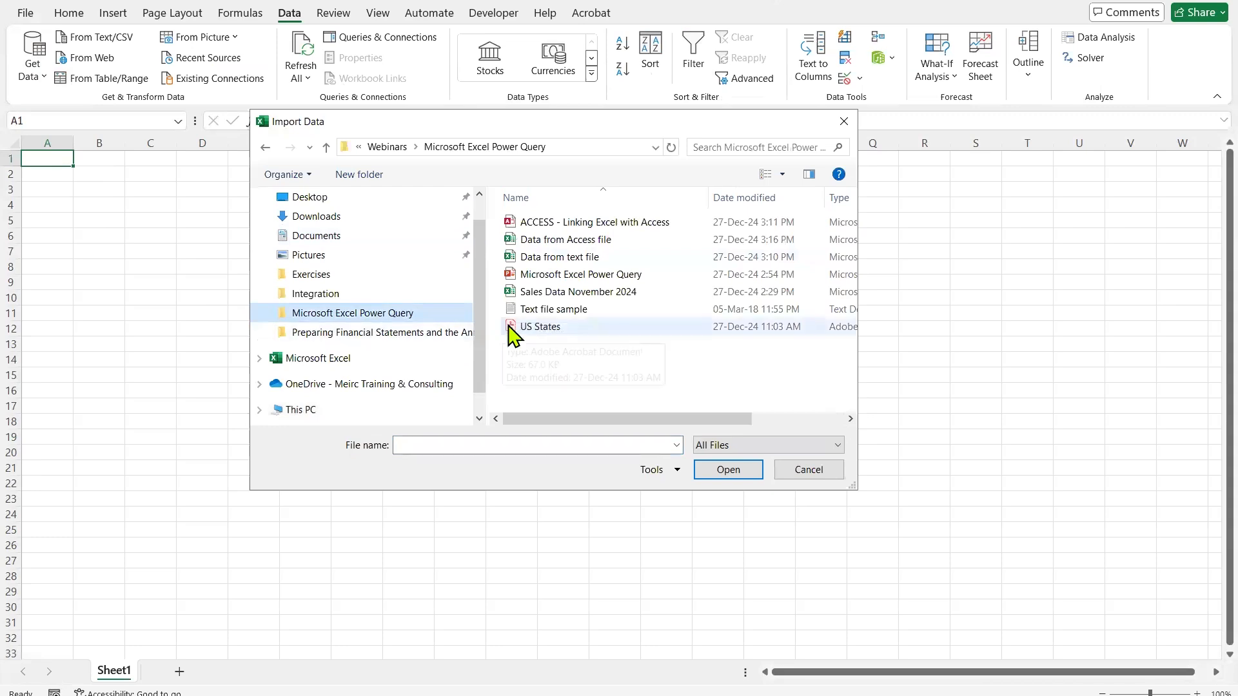
pyautogui.doubleClick(510, 327)
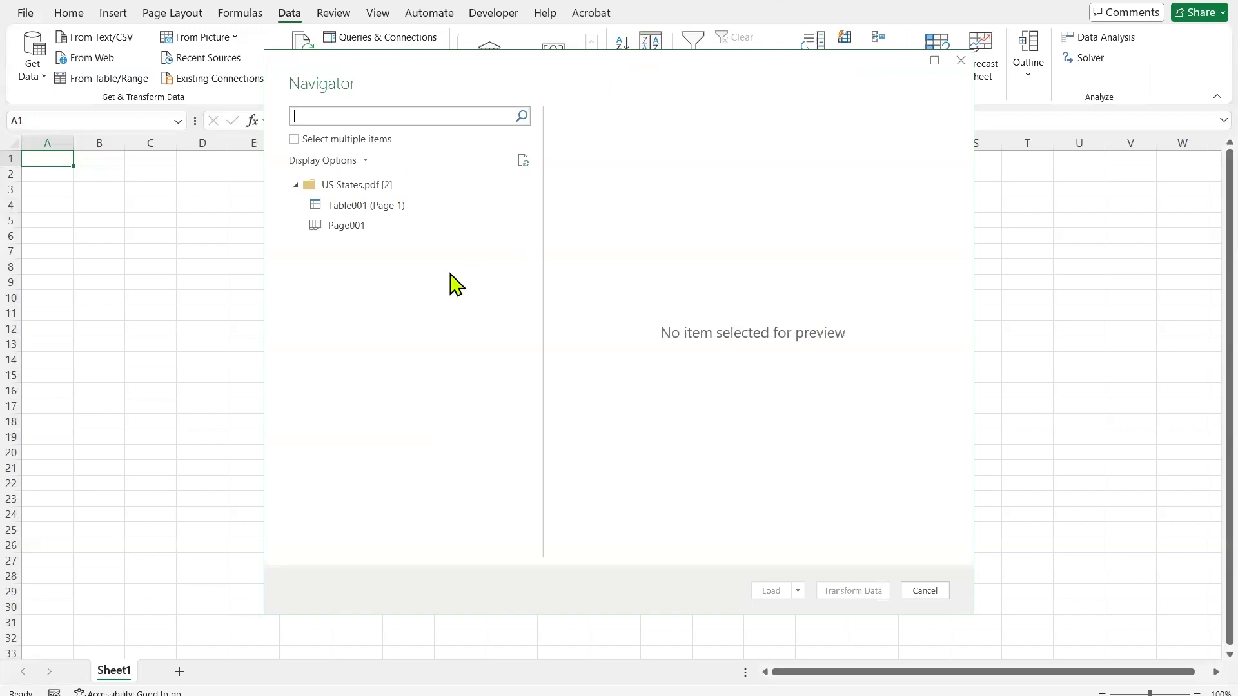
# Compare the previews of Table001 (Page 1) and Page001, and open Table001 (Page 1) for transformation in Power Query Editor.
pyautogui.click(346, 208)
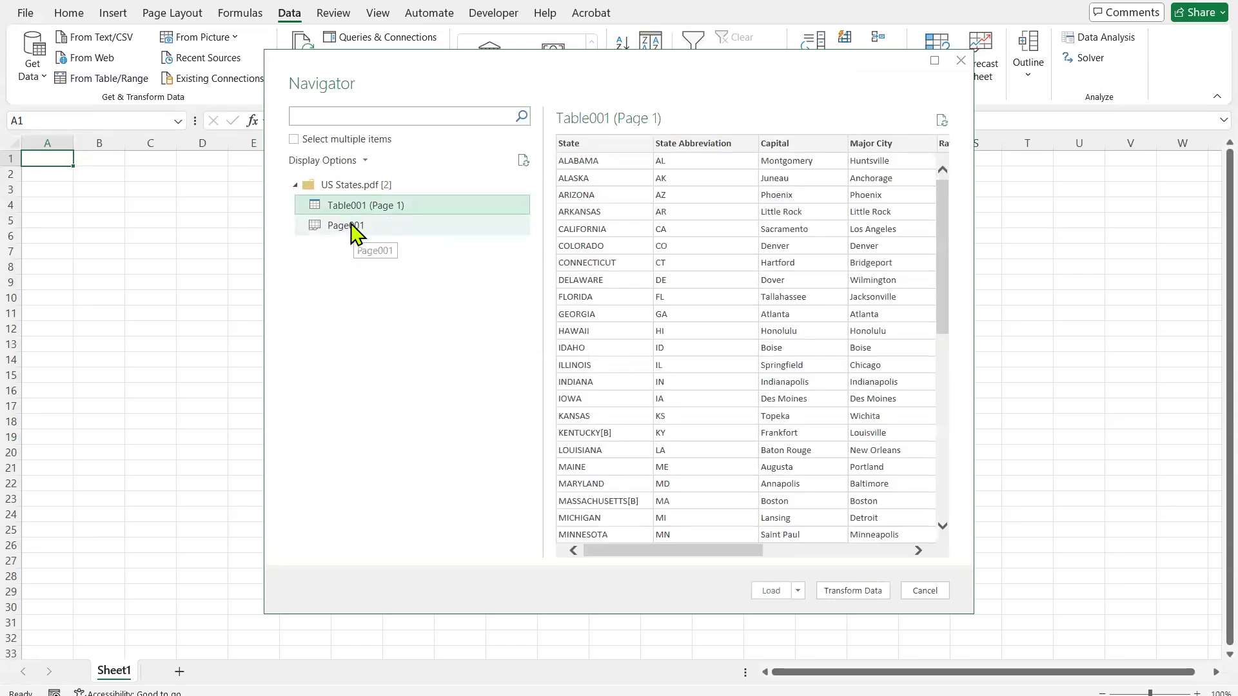
pyautogui.click(349, 227)
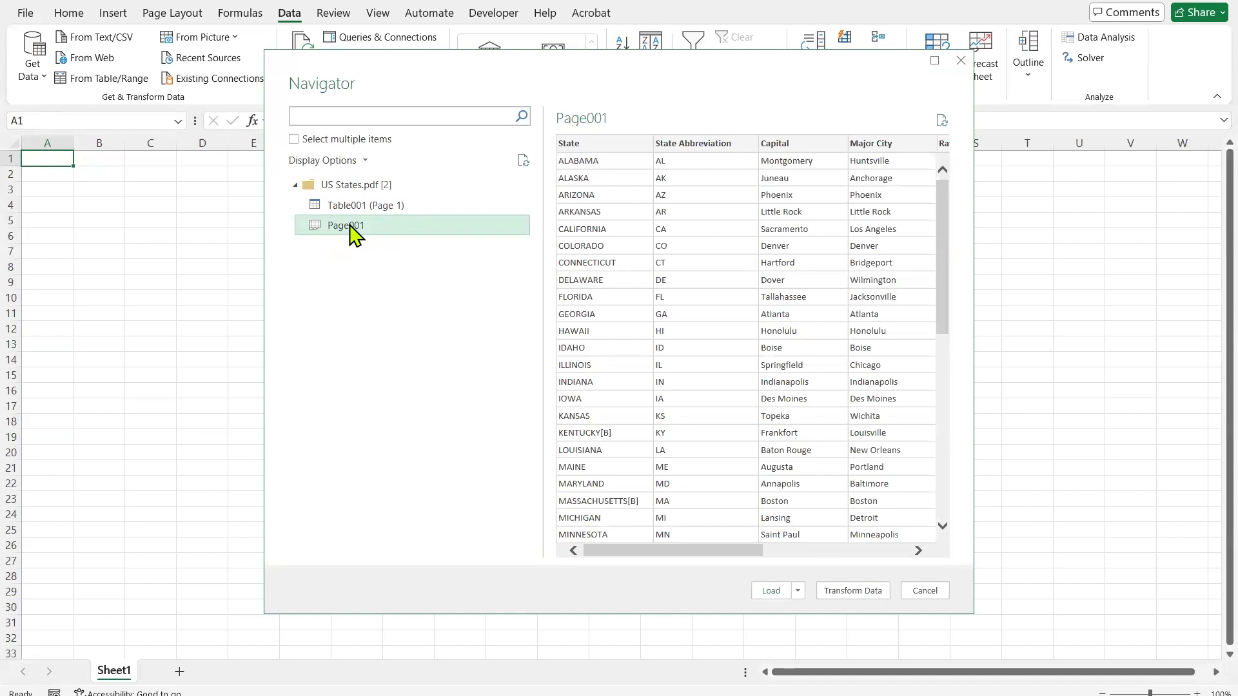
pyautogui.click(363, 206)
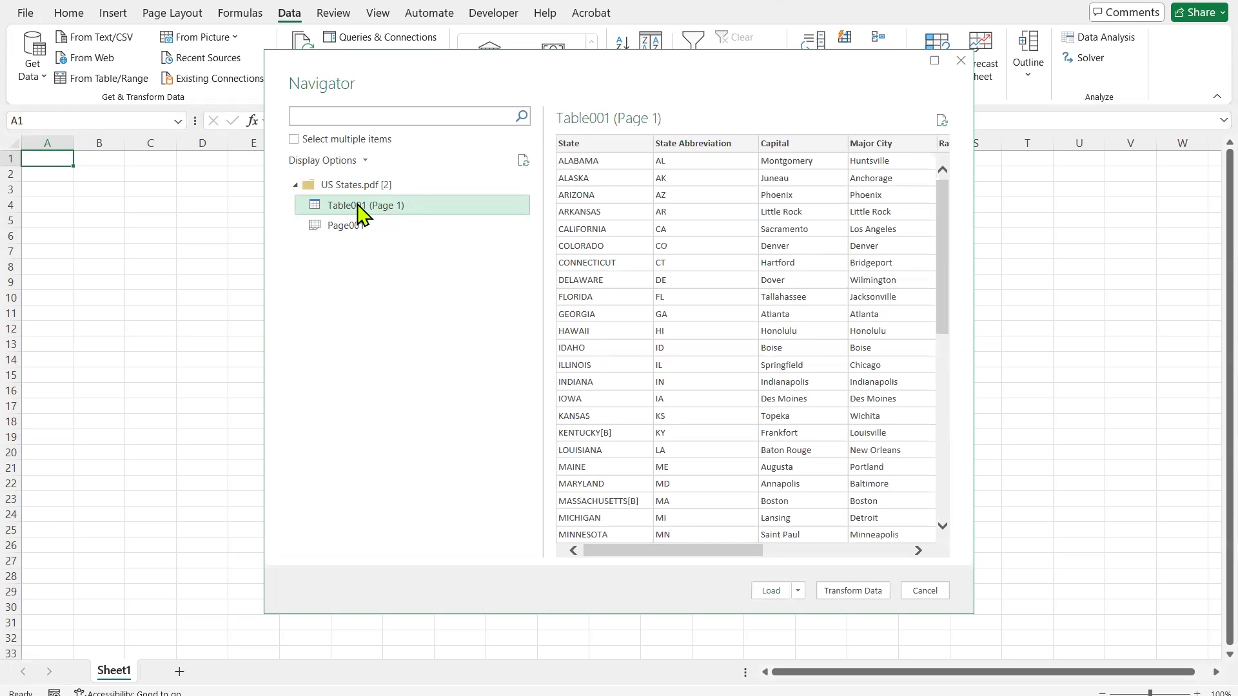
pyautogui.click(850, 591)
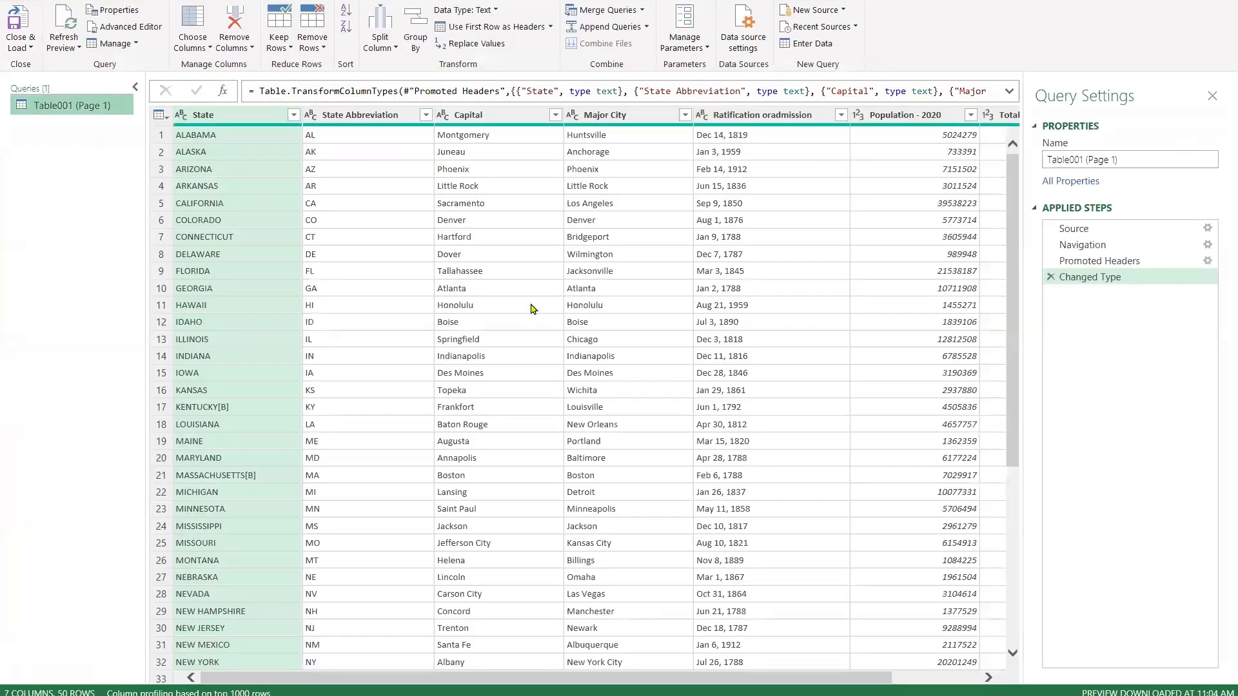
# Move the Ratification oradmission column to directly after the State Abbreviation column.
pyautogui.hscroll(3, 533, 309)
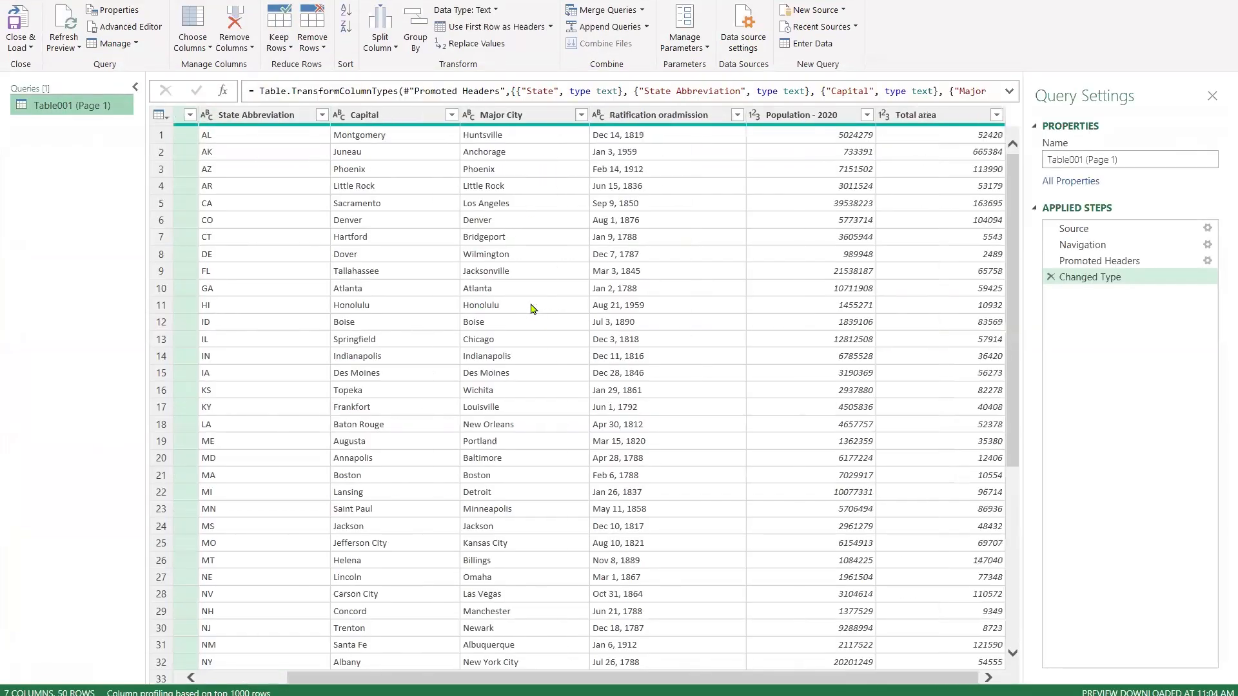
pyautogui.hscroll(-3, 533, 309)
pyautogui.hscroll(3, 532, 308)
pyautogui.hscroll(-3, 532, 309)
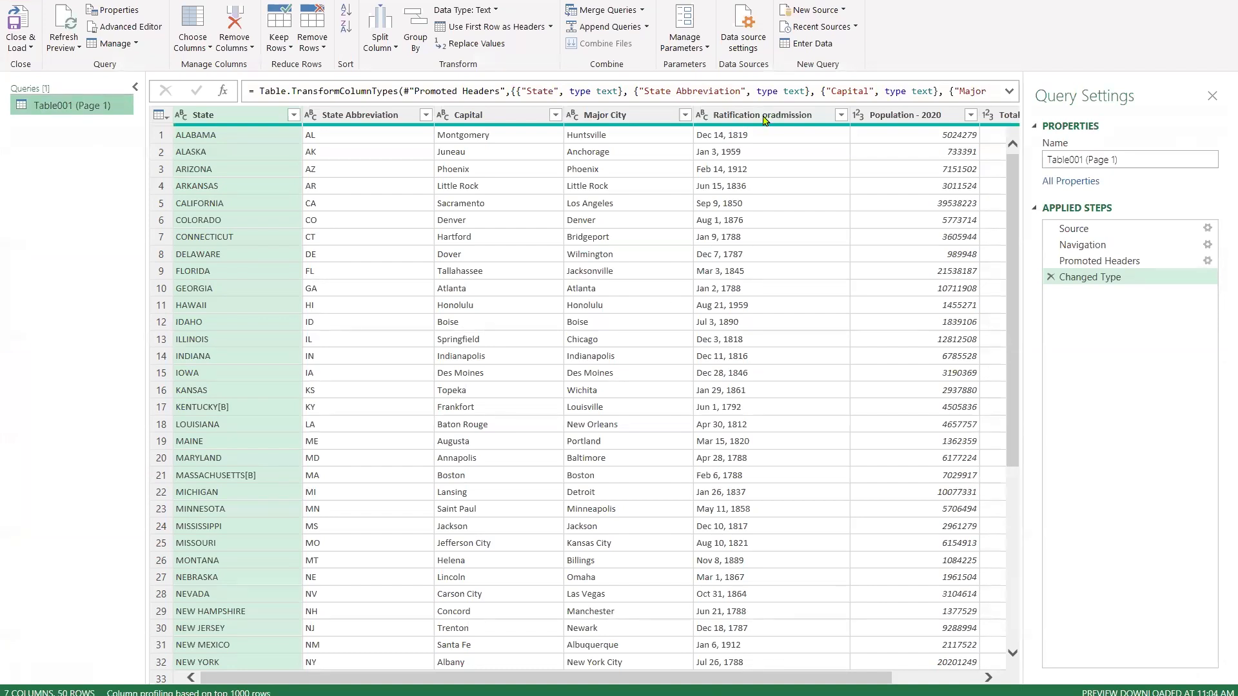
pyautogui.moveTo(764, 120); pyautogui.dragTo(459, 147)
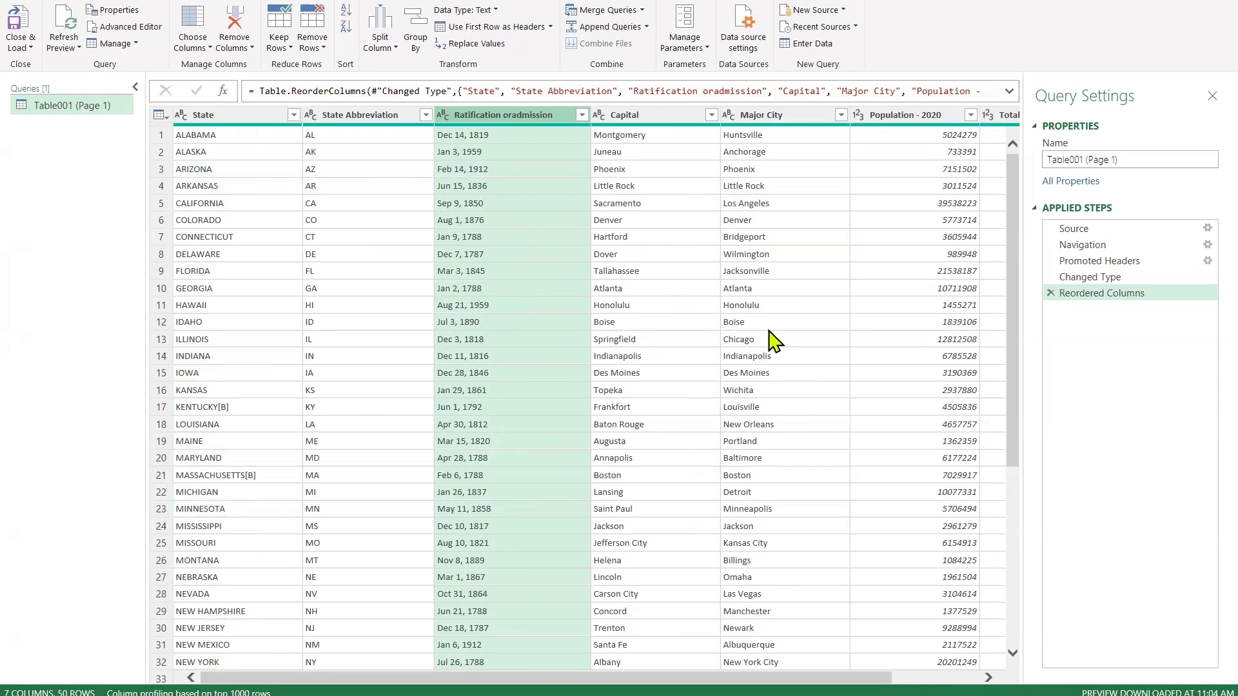
# Remove the State Abbreviation column from the Table001 (Page 1) query.
pyautogui.hscroll(2, 772, 342)
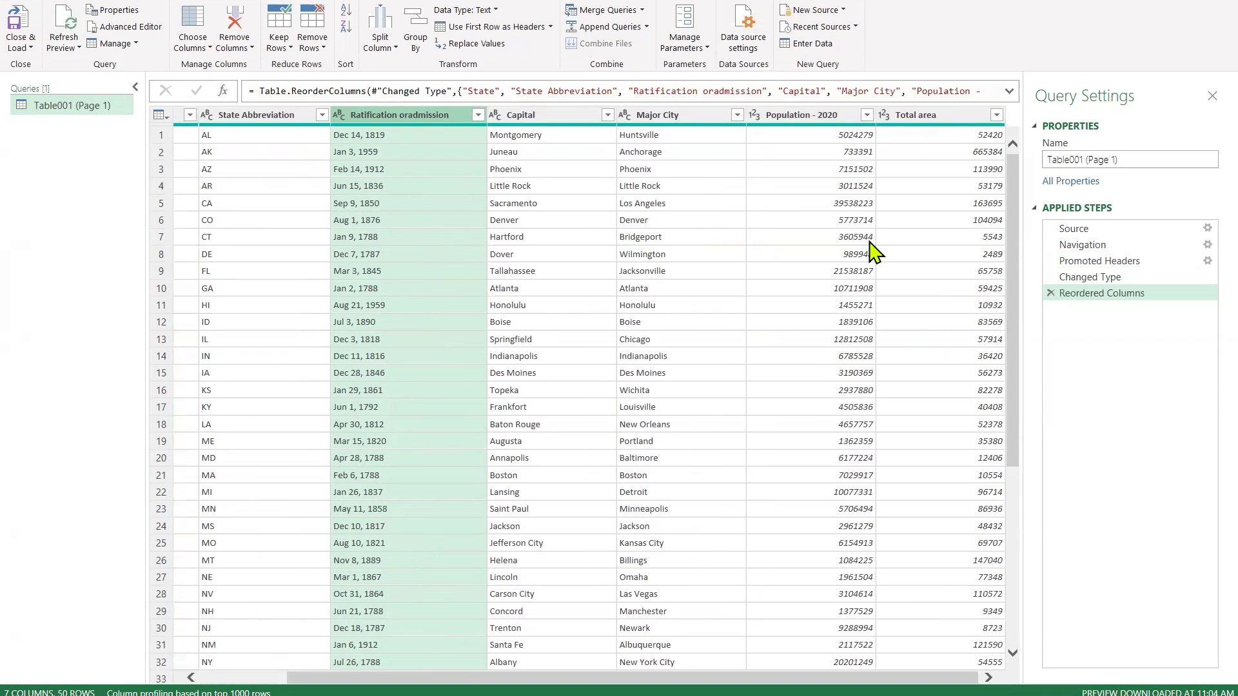
pyautogui.hscroll(-2, 705, 253)
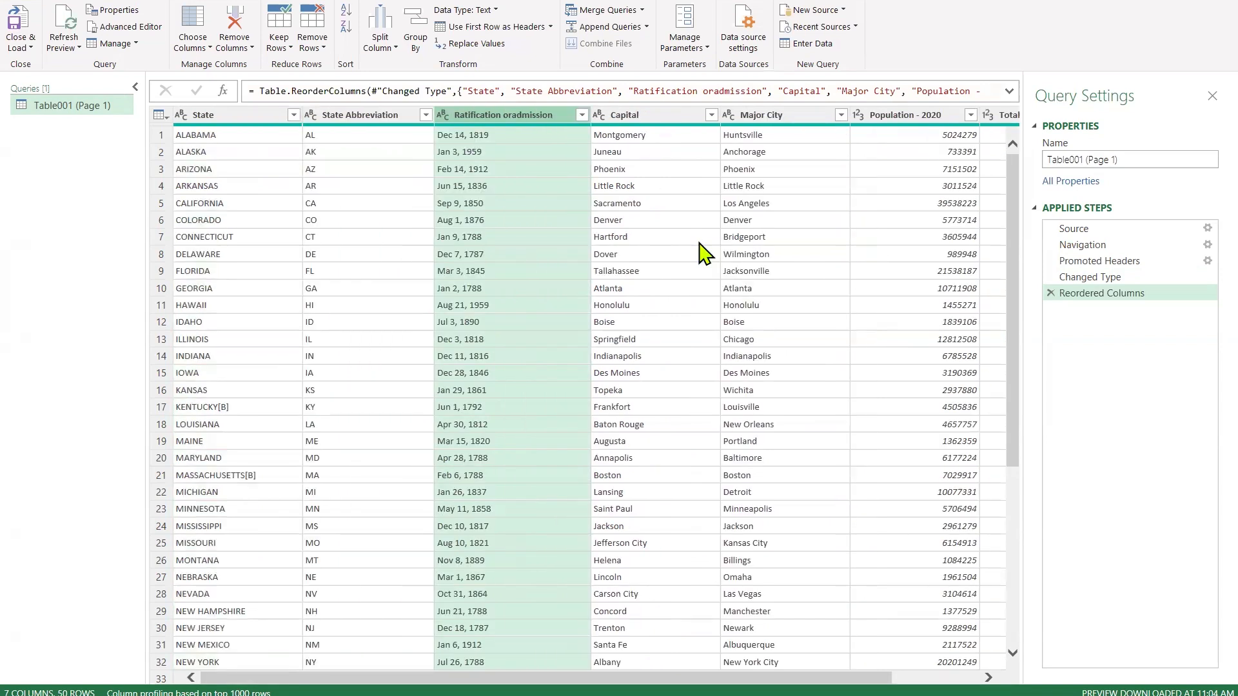
pyautogui.click(373, 116)
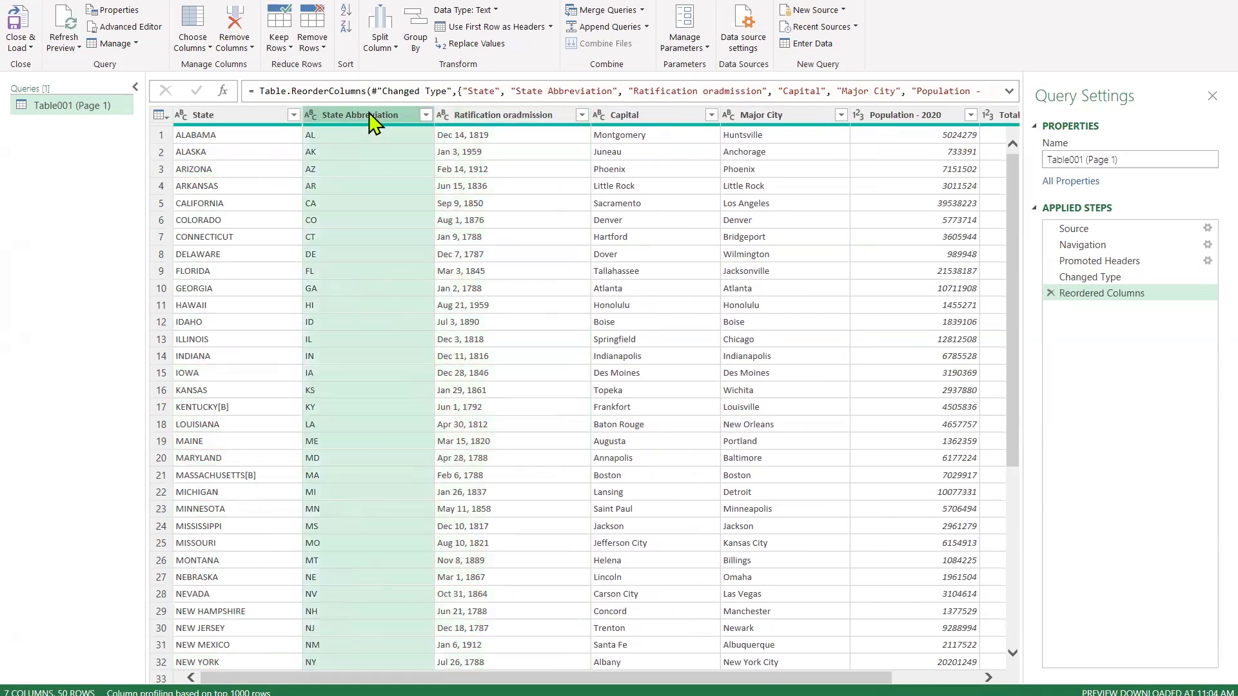
pyautogui.click(239, 19)
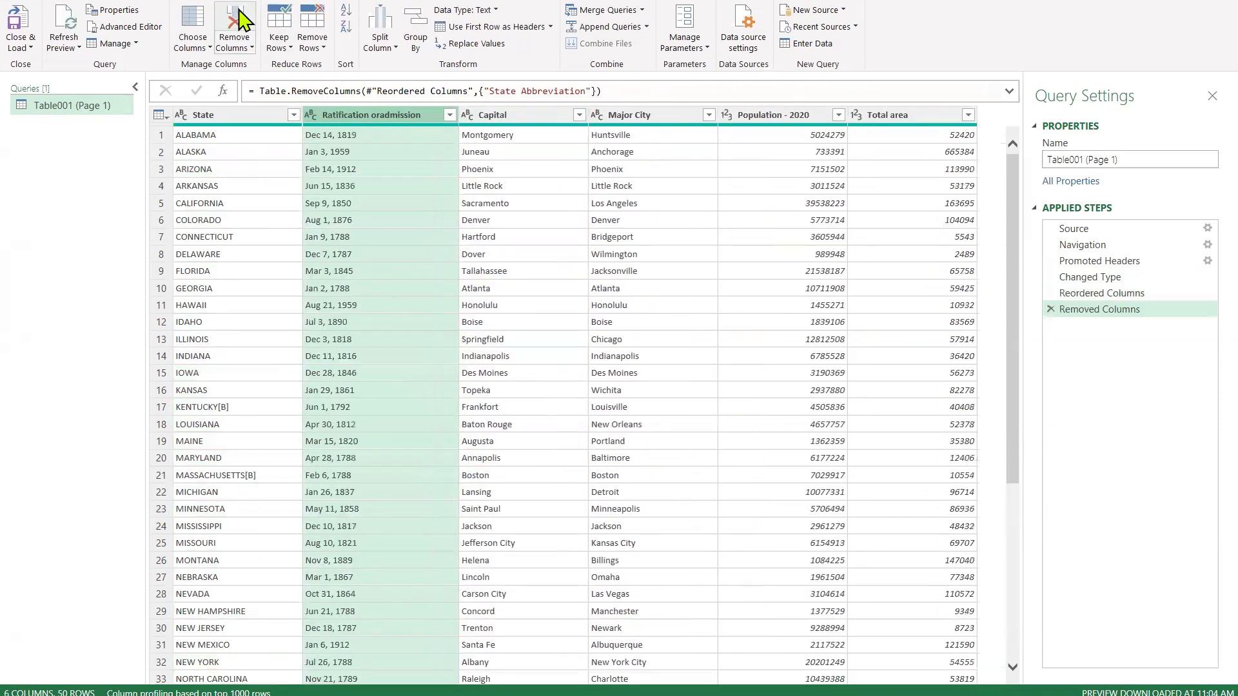
# Close Power Query Editor and load the transformed US States table into the workbook.
pyautogui.click(423, 272)
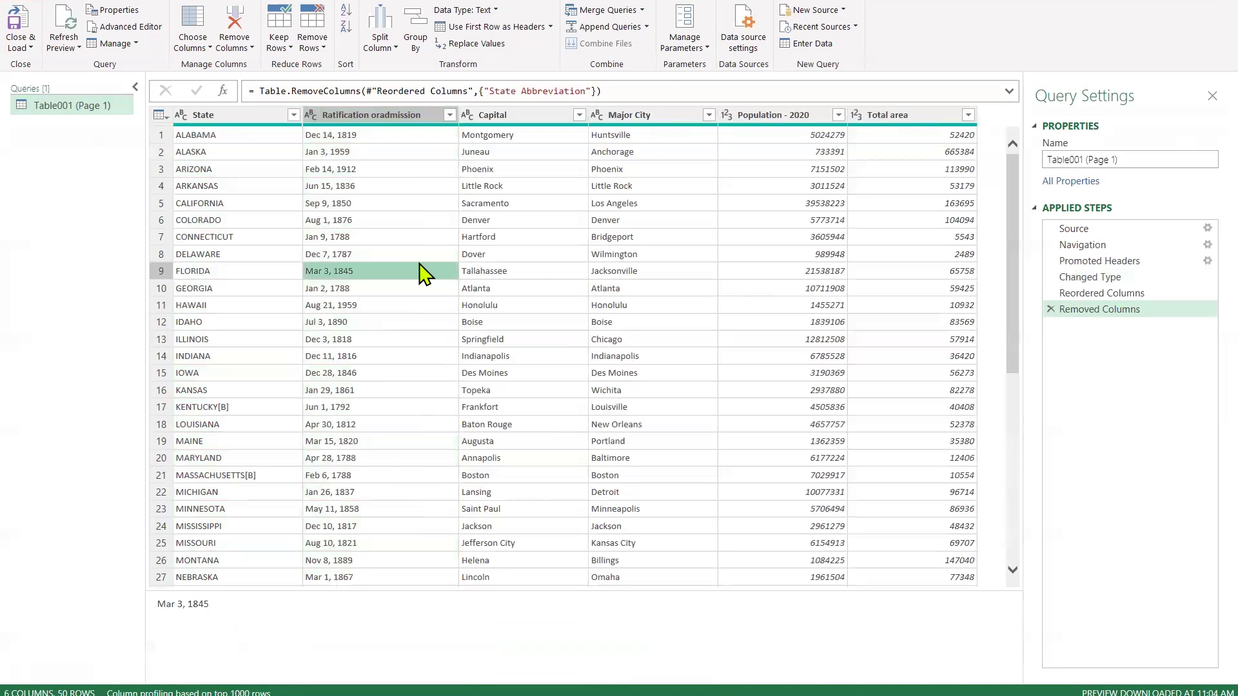
pyautogui.click(19, 27)
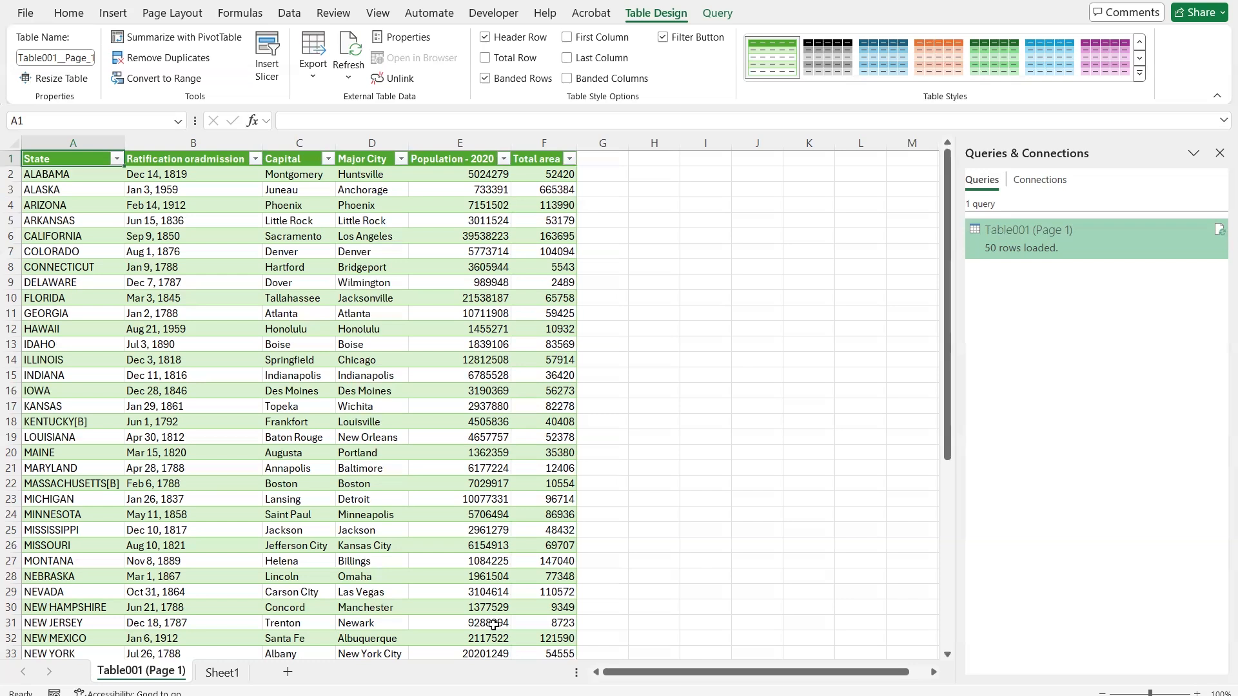
pyautogui.click(331, 220)
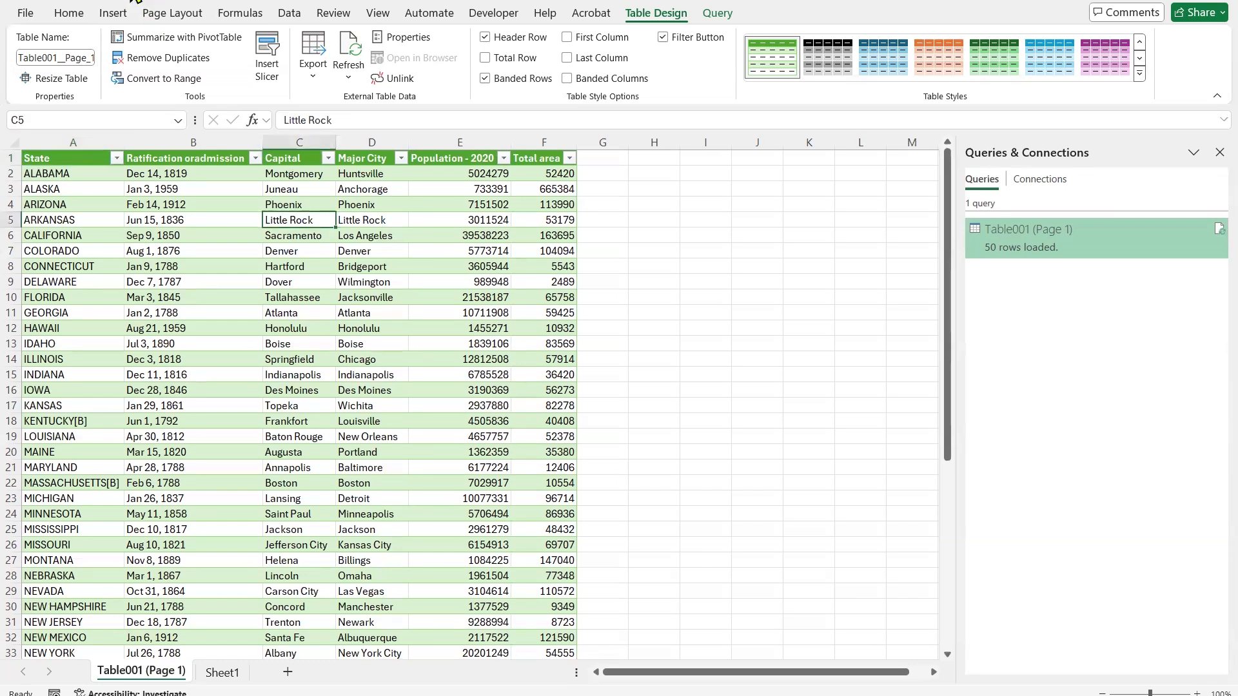
# Save the workbook as Data from PDF file in the Microsoft Excel Power Query folder.
pyautogui.hotkey('ctrl', 's')
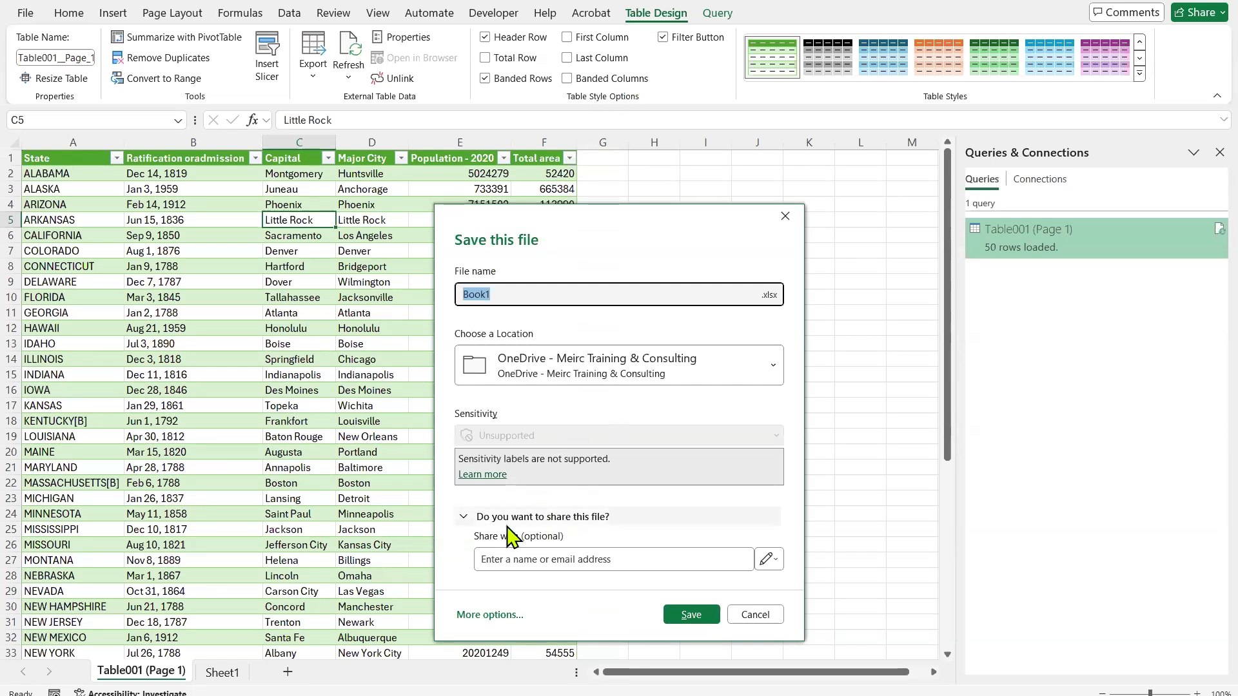
pyautogui.click(474, 616)
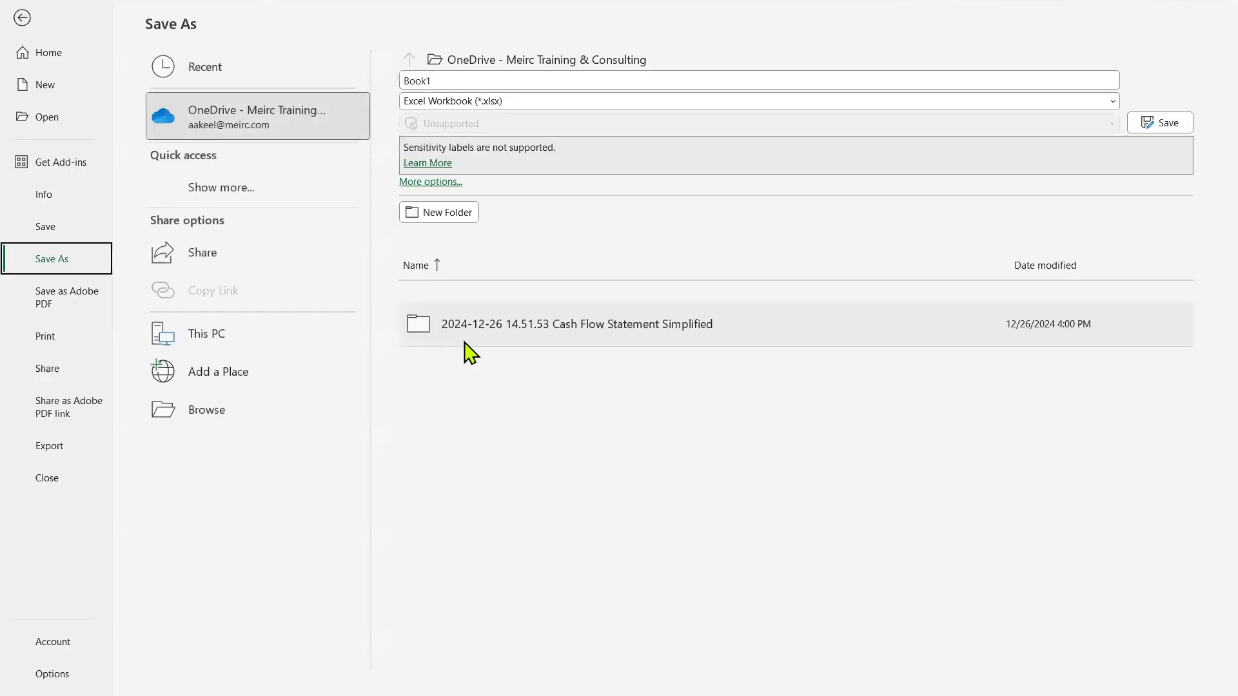
pyautogui.click(219, 418)
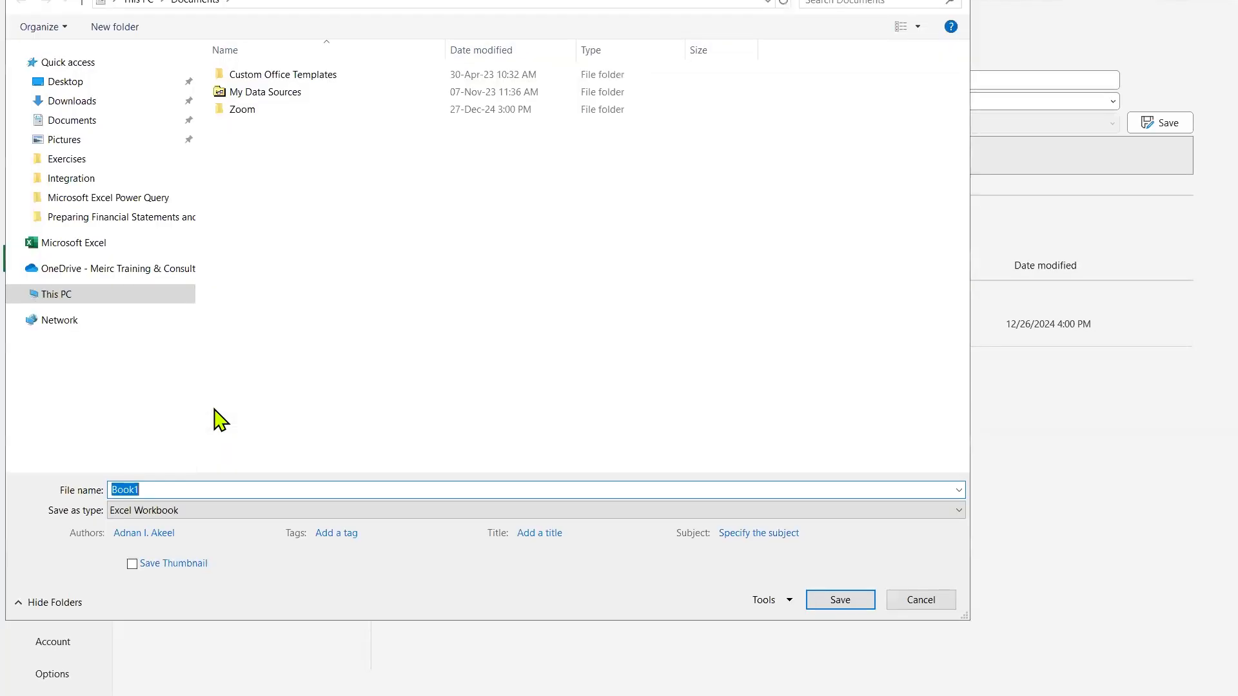
pyautogui.click(123, 198)
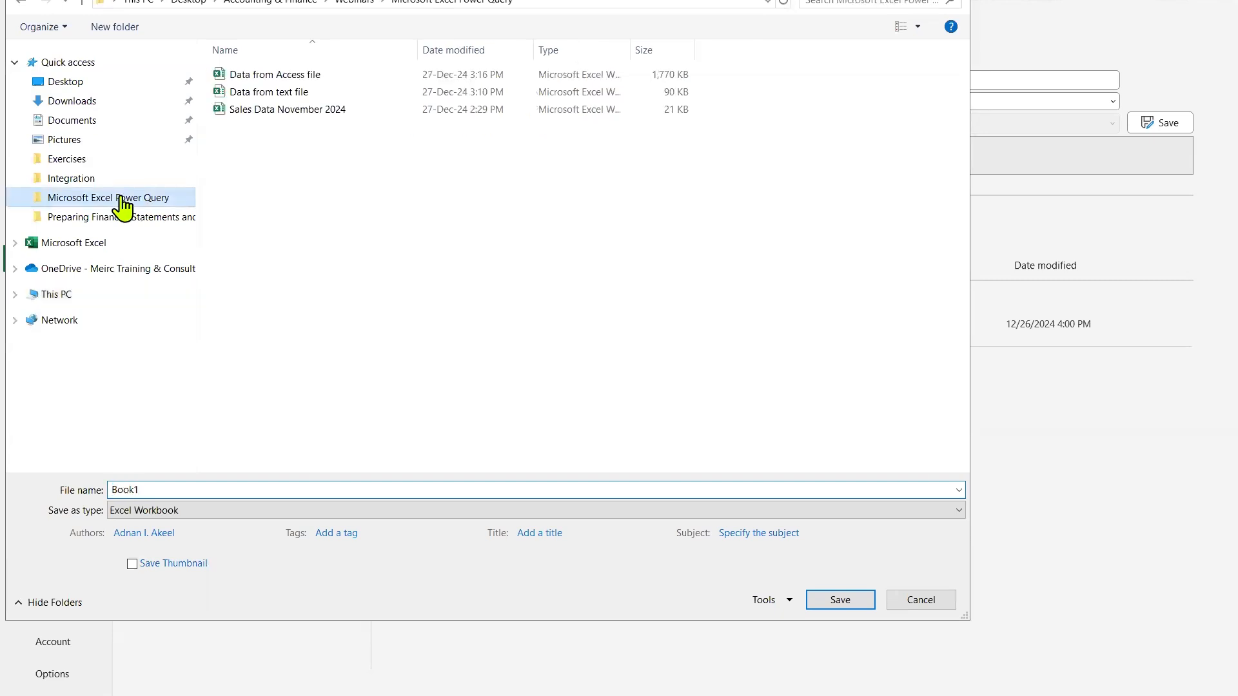
pyautogui.click(245, 92)
pyautogui.doubleClick(162, 490)
pyautogui.click(162, 491)
pyautogui.doubleClick(162, 490)
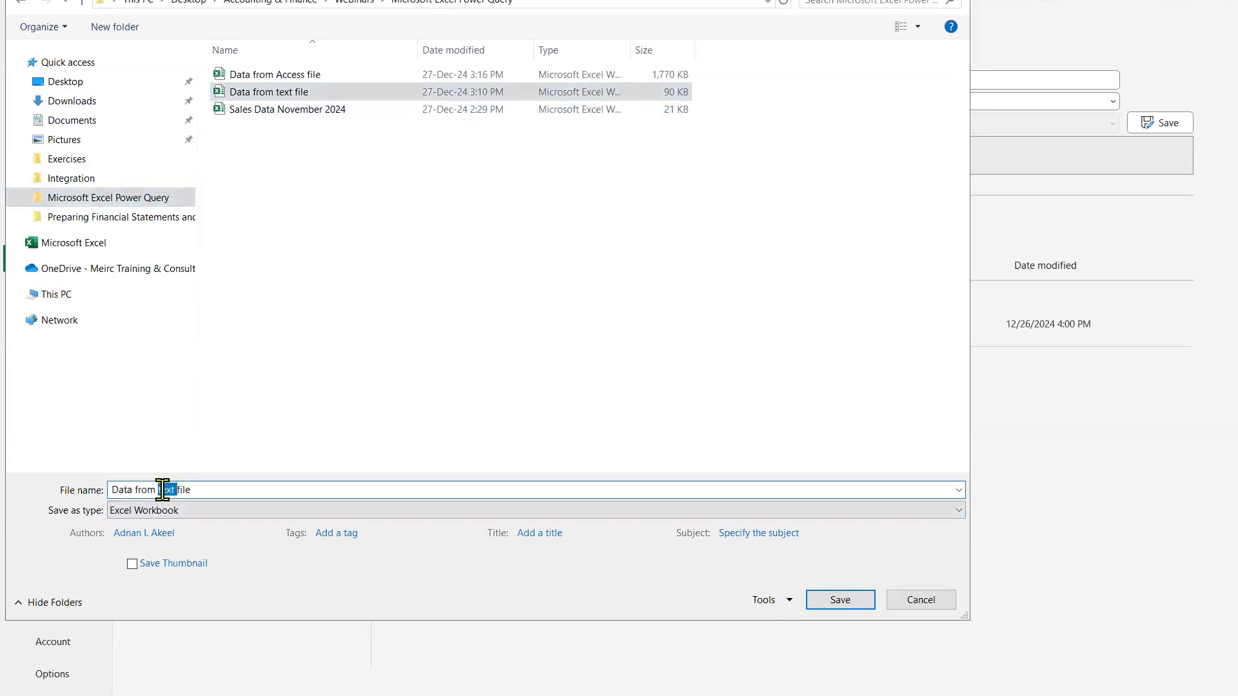
pyautogui.press('BackSpace')
pyautogui.write('PDF')
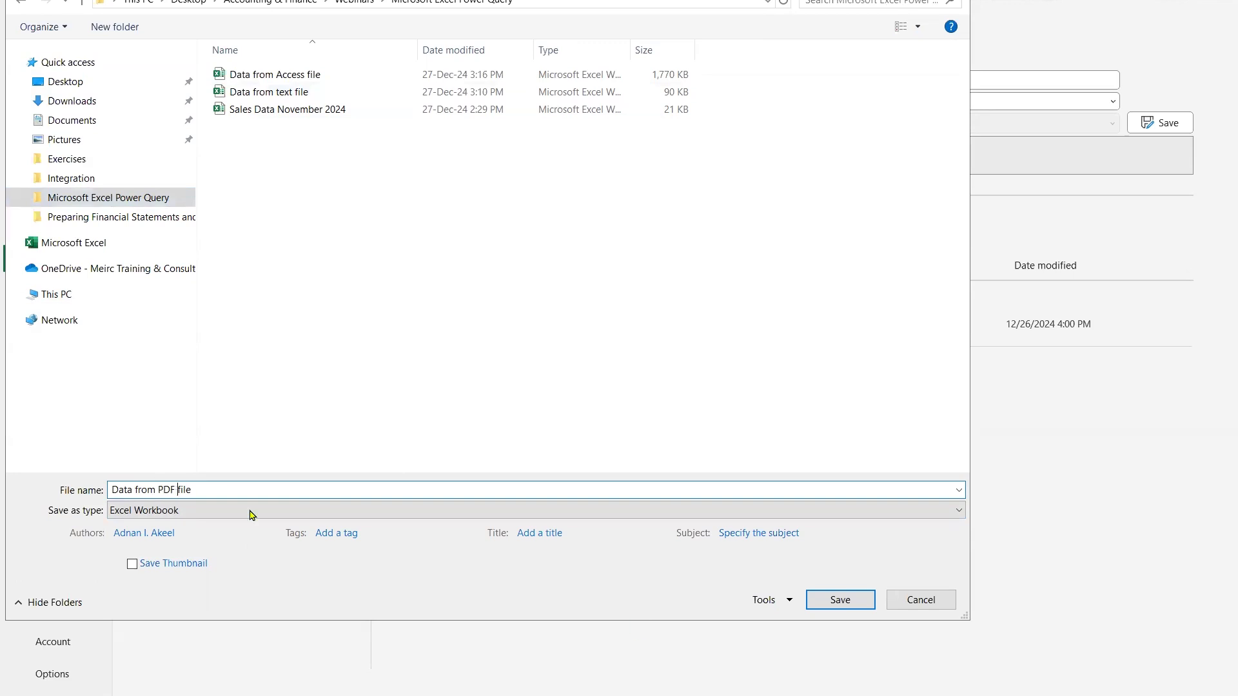
pyautogui.click(845, 601)
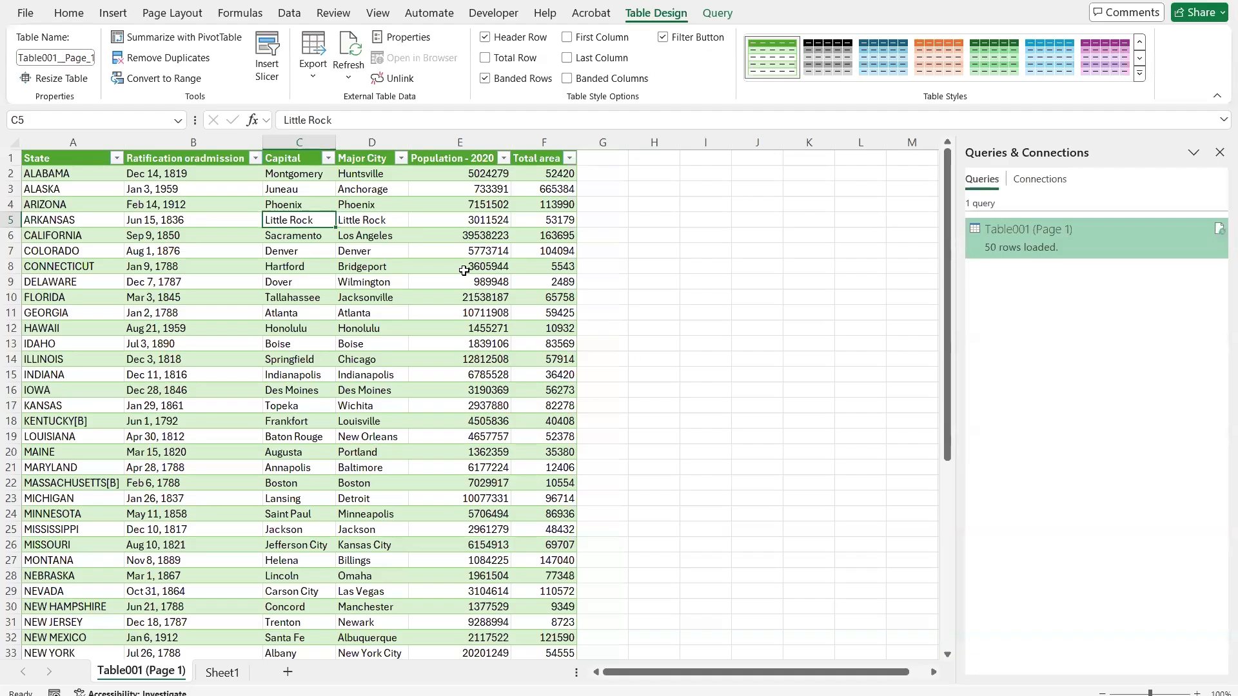
# Leave the saved workbook and switch to the Wikipedia home page in the web browser.
pyautogui.click(464, 270)
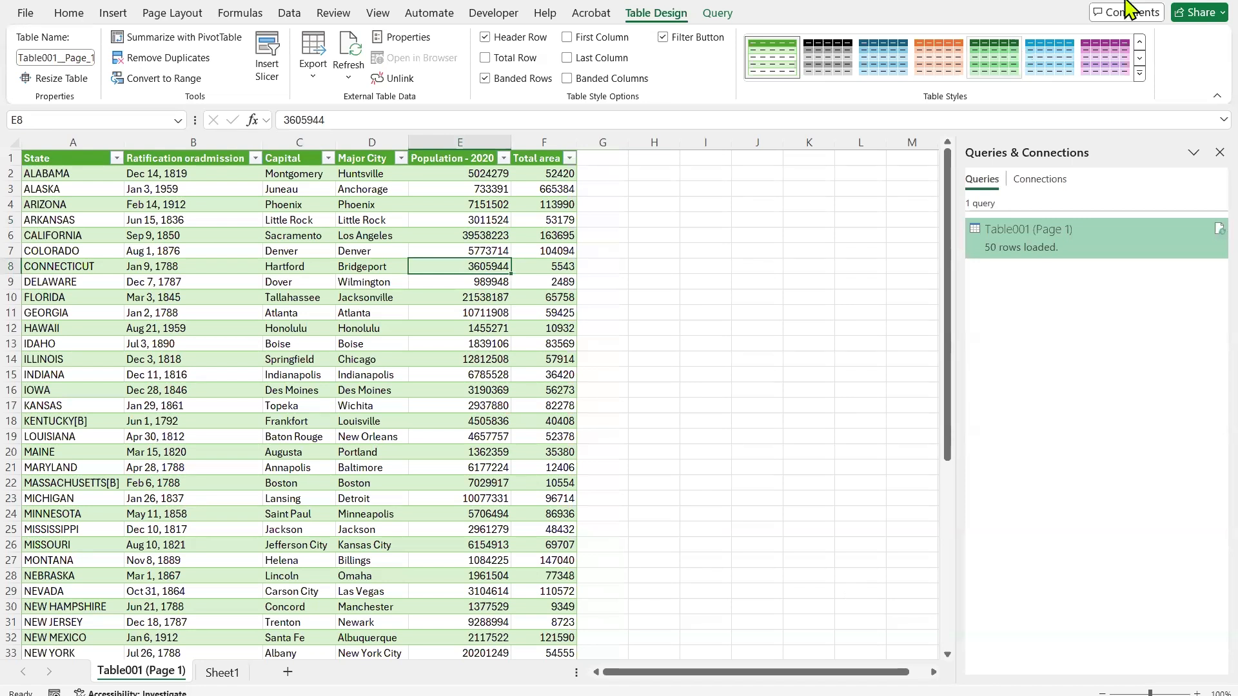
pyautogui.click(1202, 0)
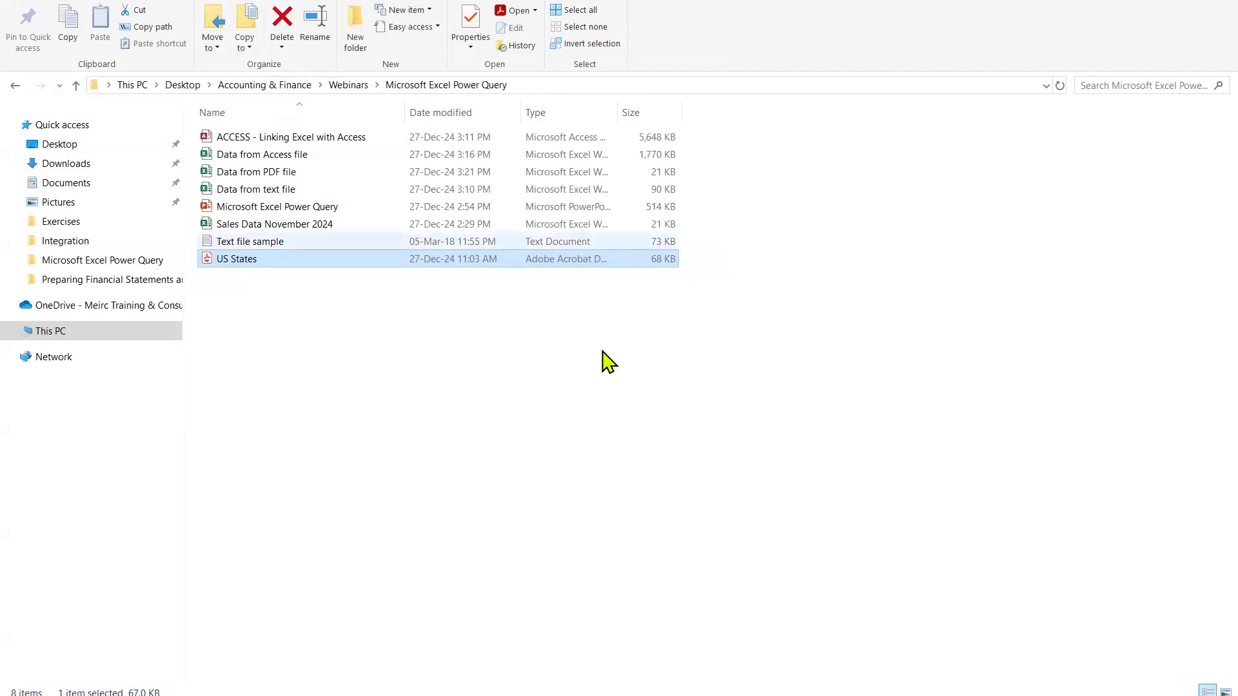
pyautogui.press('super')
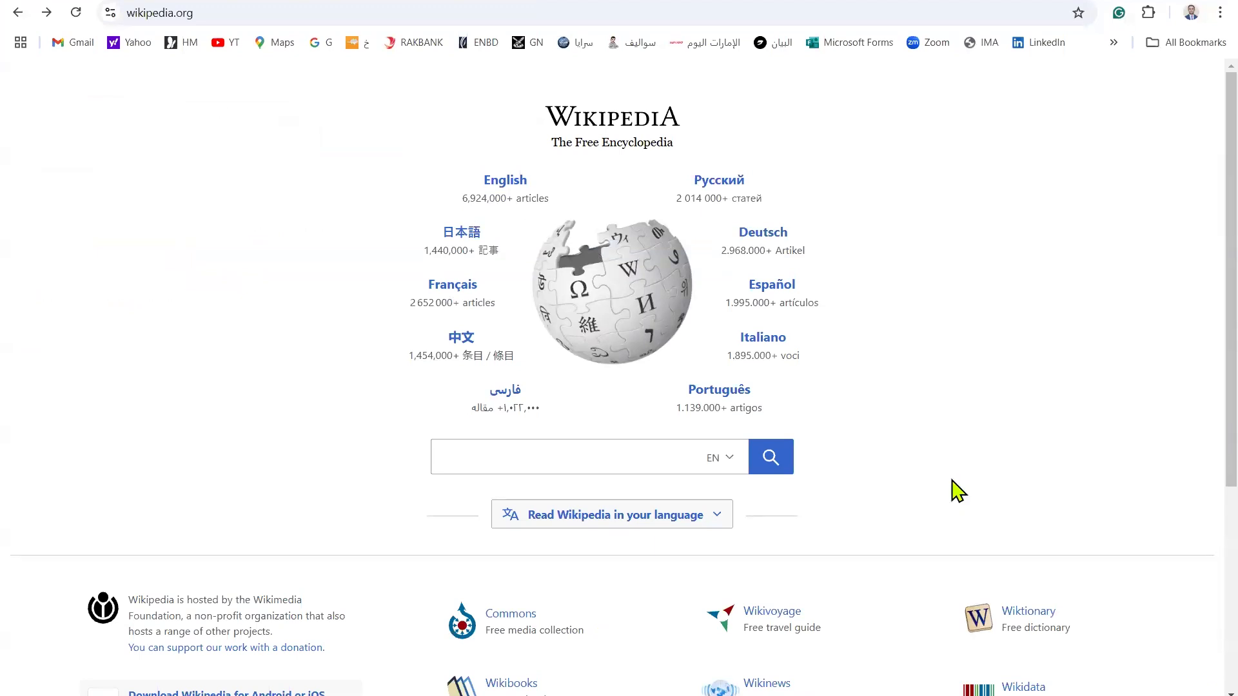
# Search Wikipedia for "the highest revenue films".
pyautogui.click(510, 448)
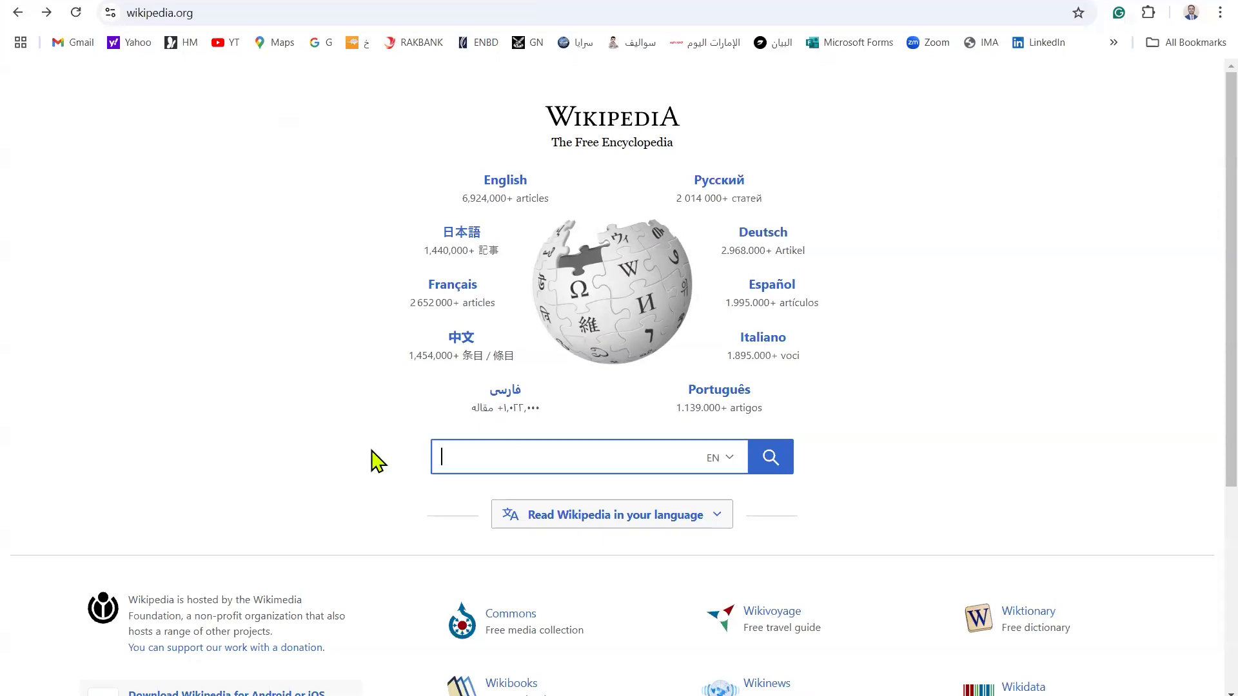
pyautogui.write('the')
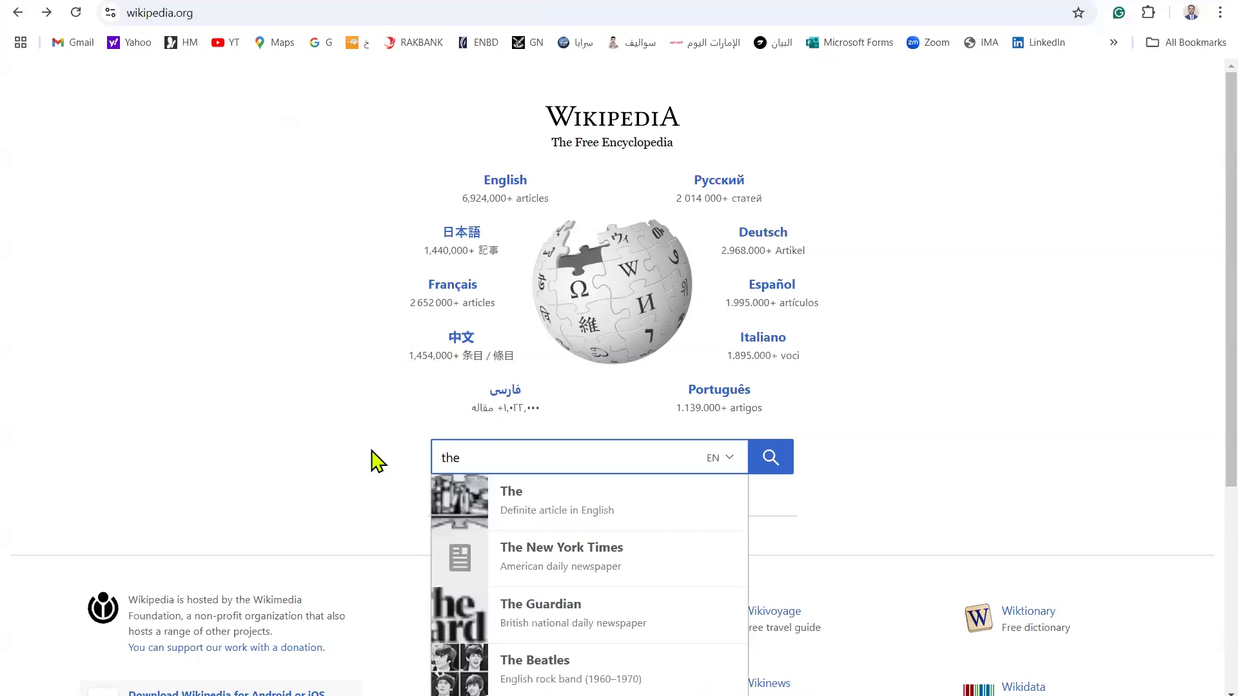
pyautogui.write(' hig')
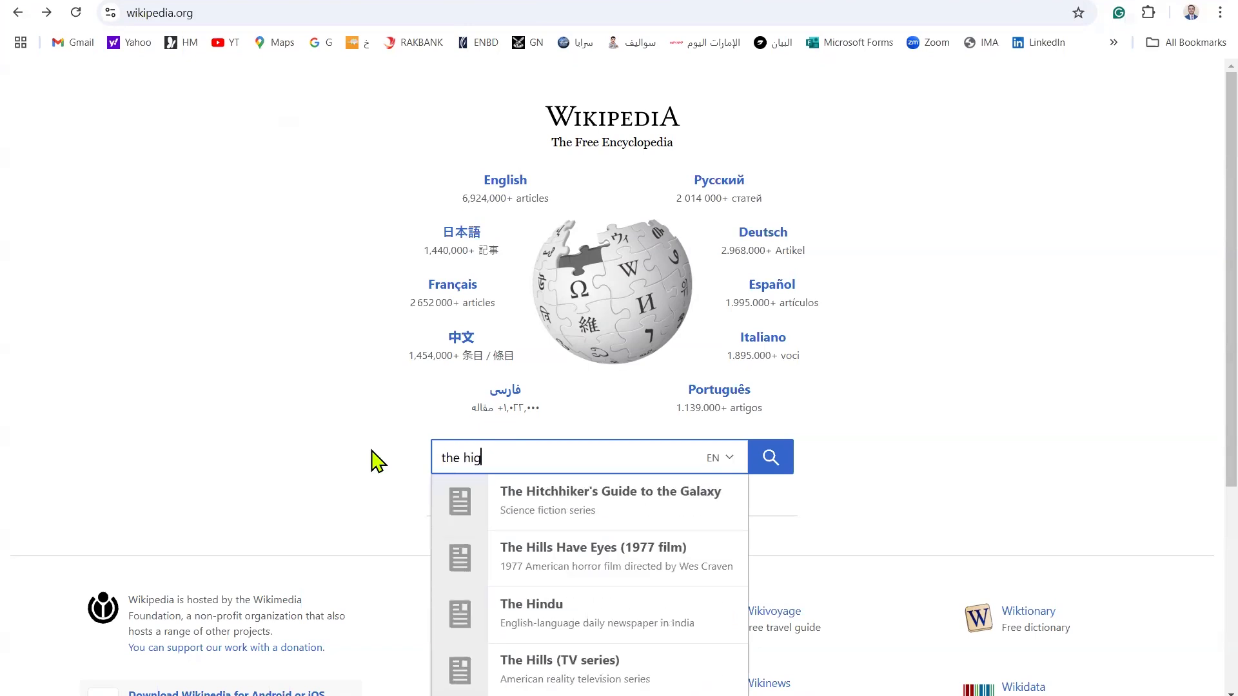
pyautogui.write('hest reven')
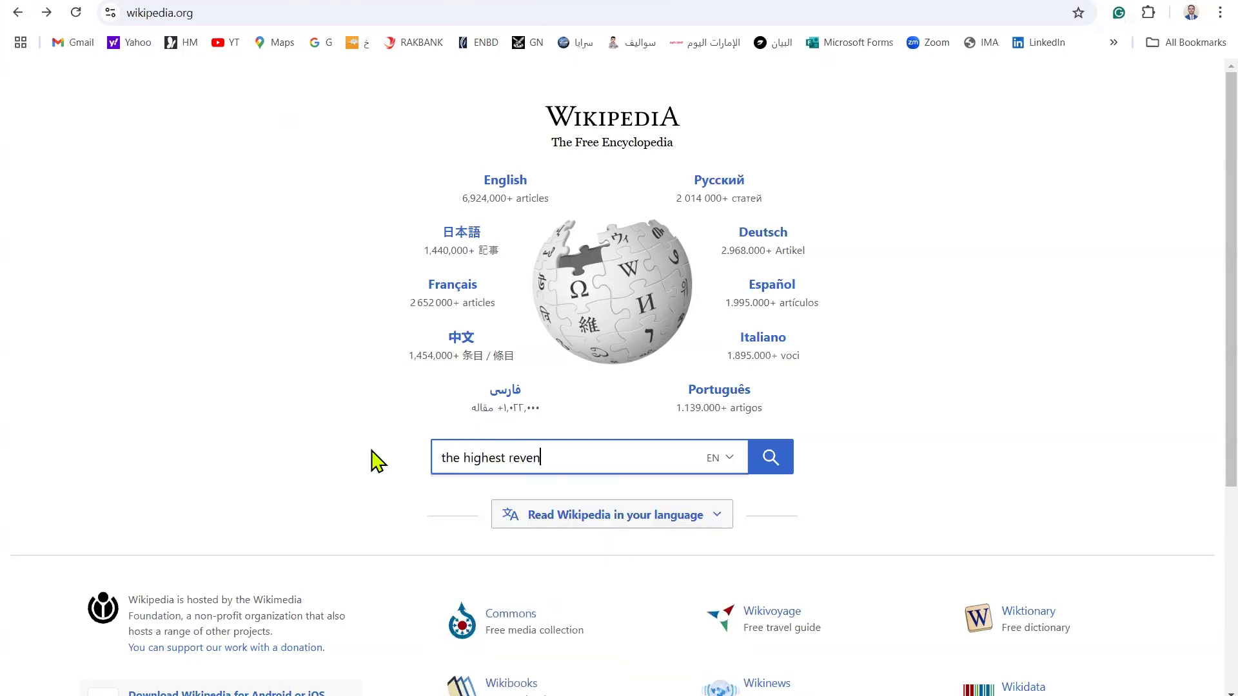
pyautogui.write('ue ')
pyautogui.write('fils')
pyautogui.write('ms')
pyautogui.press('Return')
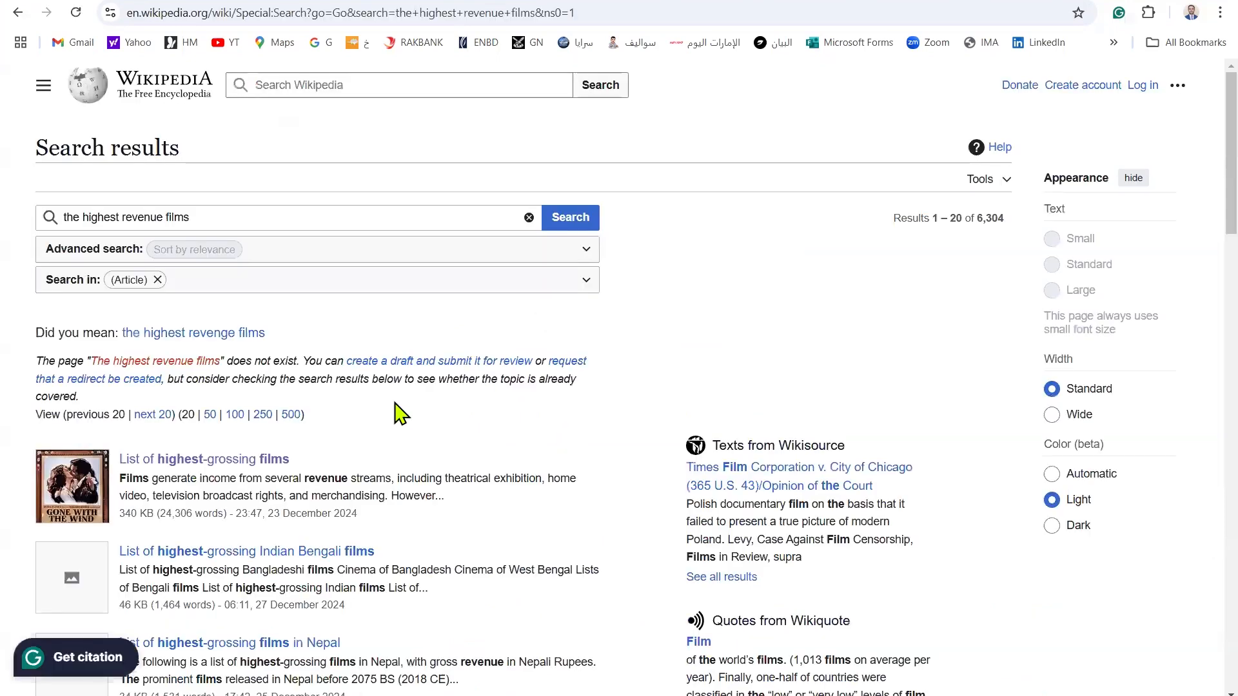
# Open the List of highest-grossing films article from the search results.
pyautogui.scroll(-1, 408, 419)
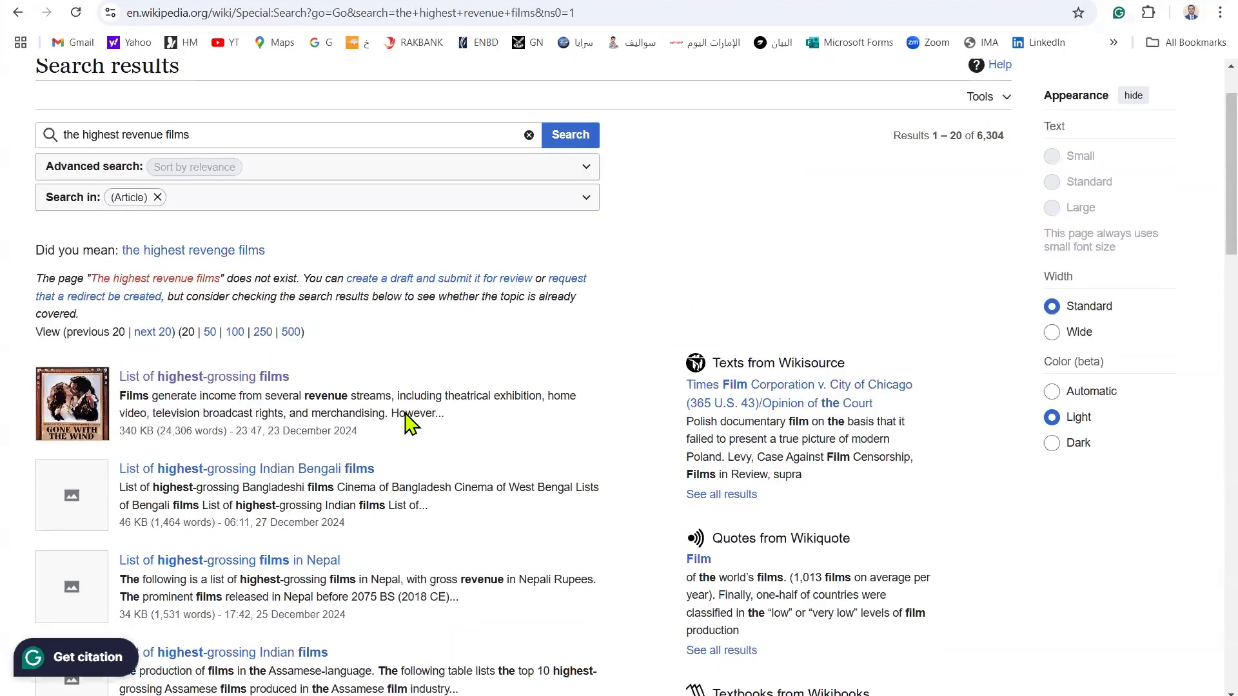
pyautogui.moveTo(161, 387)
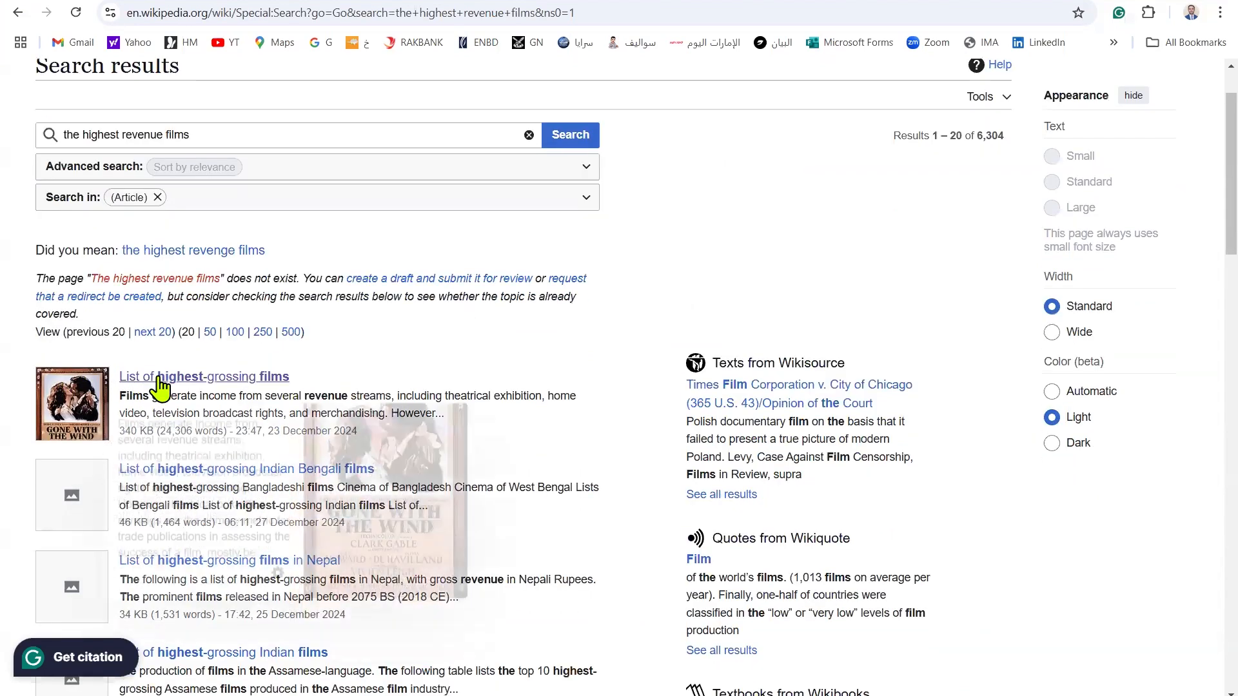
pyautogui.click(171, 381)
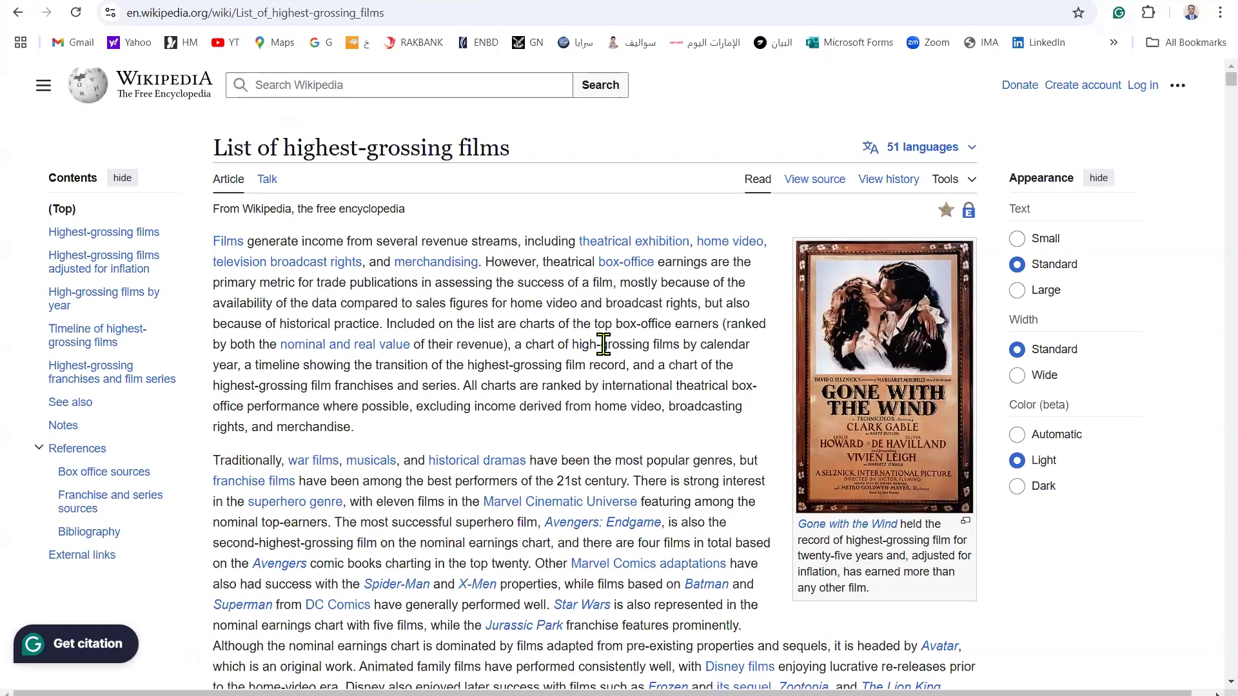
# Examine the Highest-grossing films table in the article, from its first to its last ranked row.
pyautogui.scroll(-3, 604, 343)
pyautogui.scroll(-2, 604, 344)
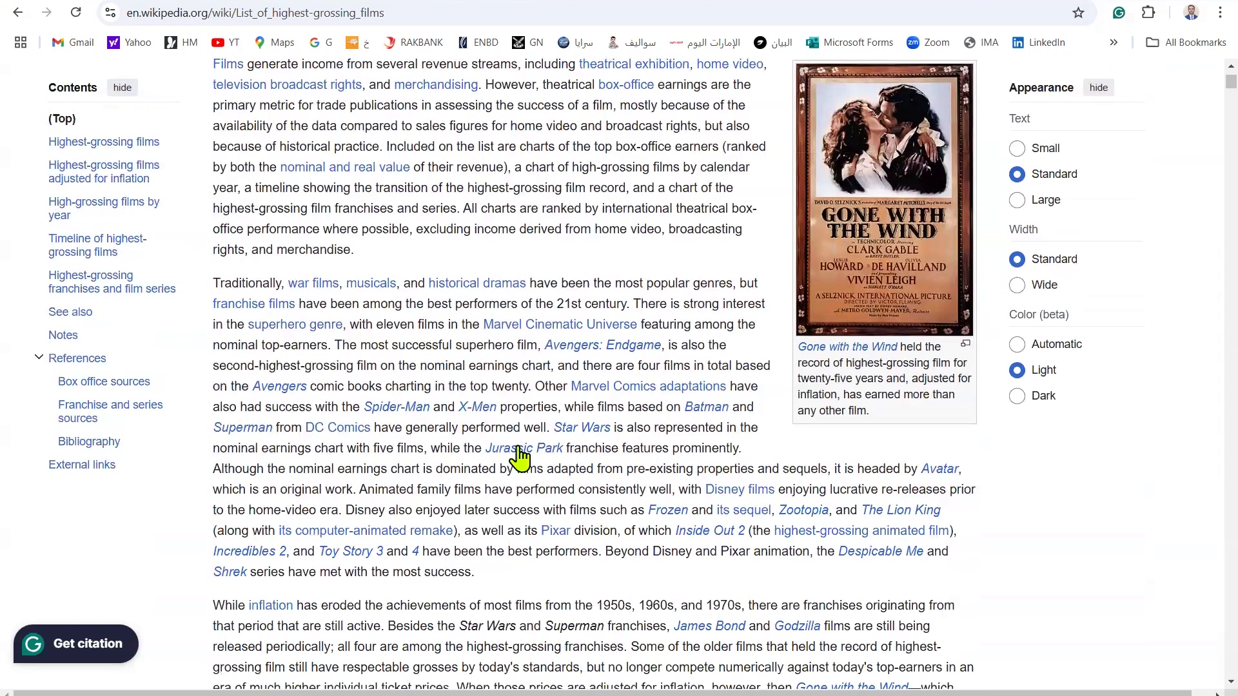
pyautogui.scroll(-12, 522, 457)
pyautogui.scroll(-6, 524, 456)
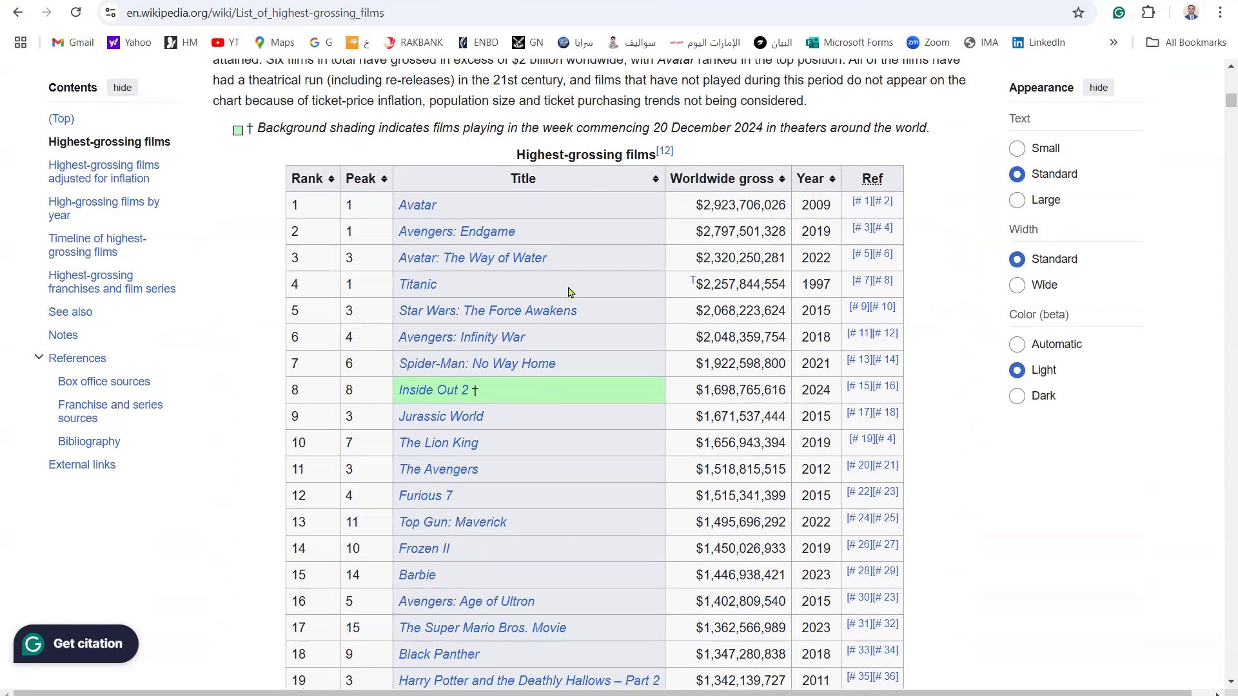
pyautogui.scroll(-15, 570, 292)
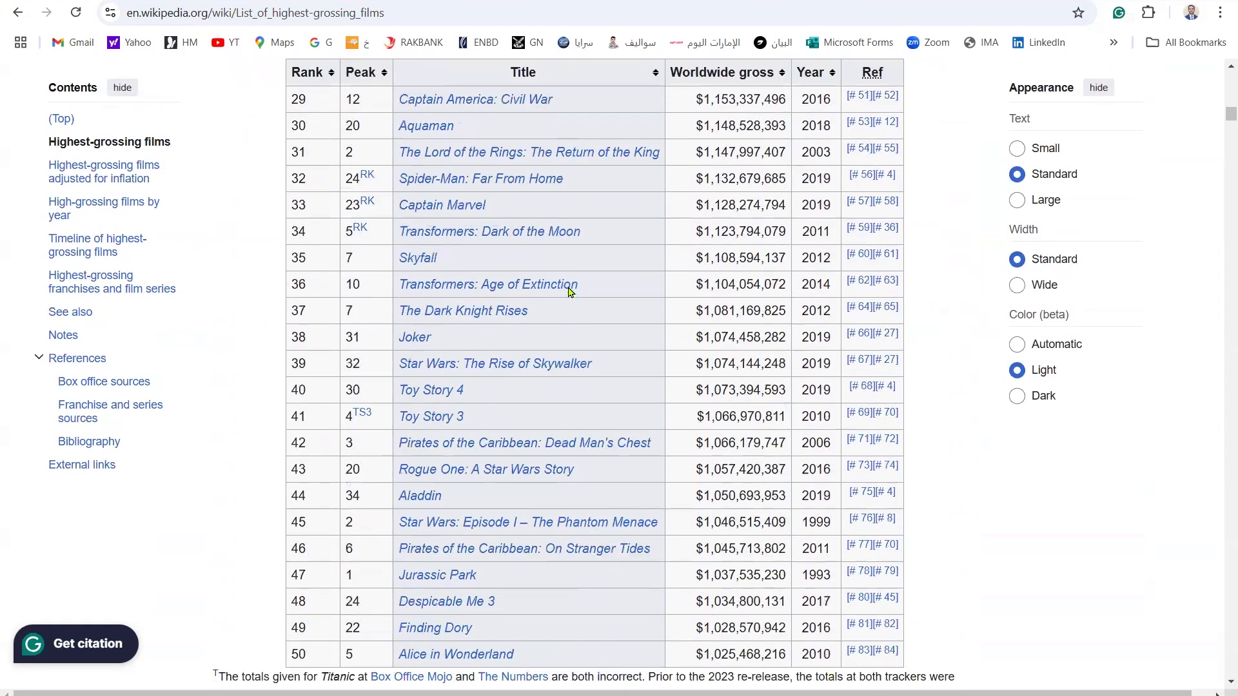
pyautogui.scroll(15, 570, 292)
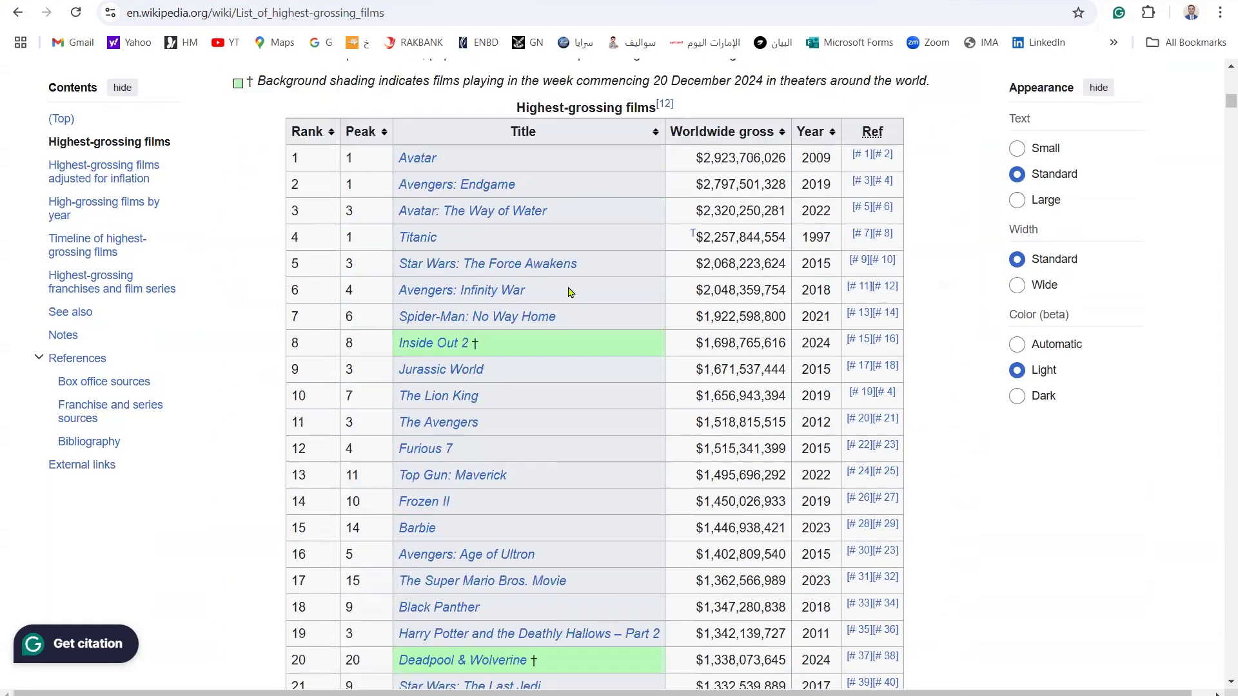
pyautogui.scroll(1, 571, 291)
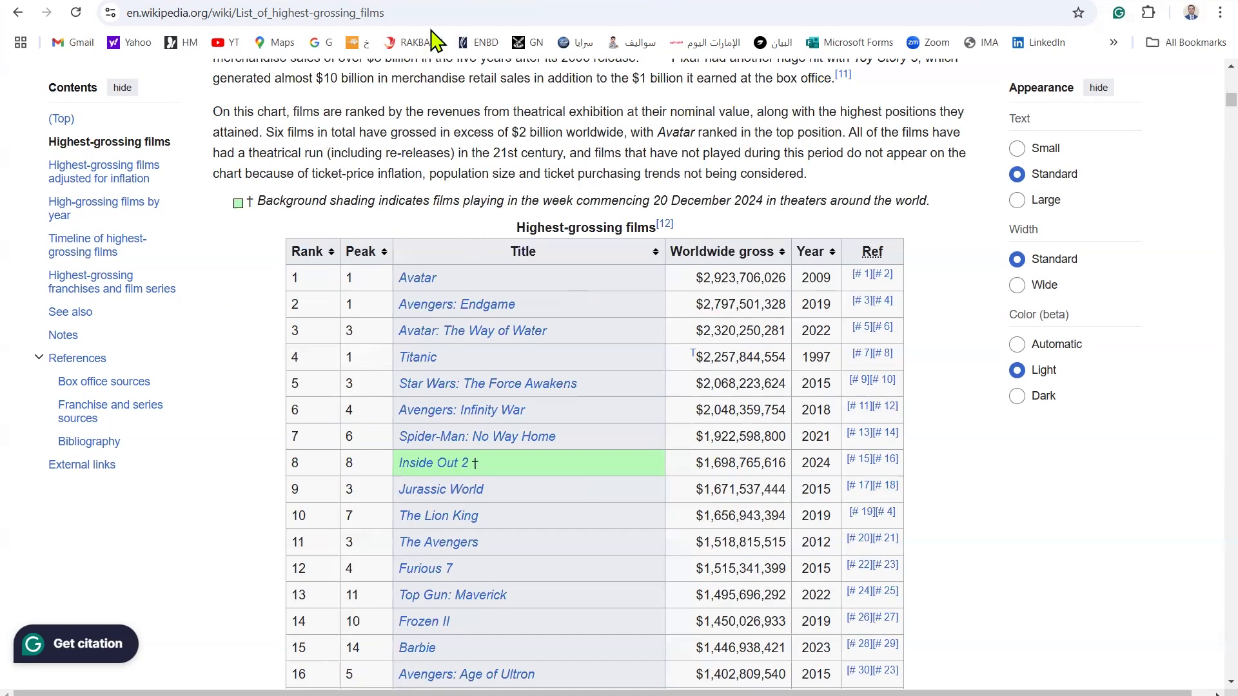
# Copy the web address of the List of highest-grossing films article.
pyautogui.press('ctrl')
pyautogui.press('ctrl')
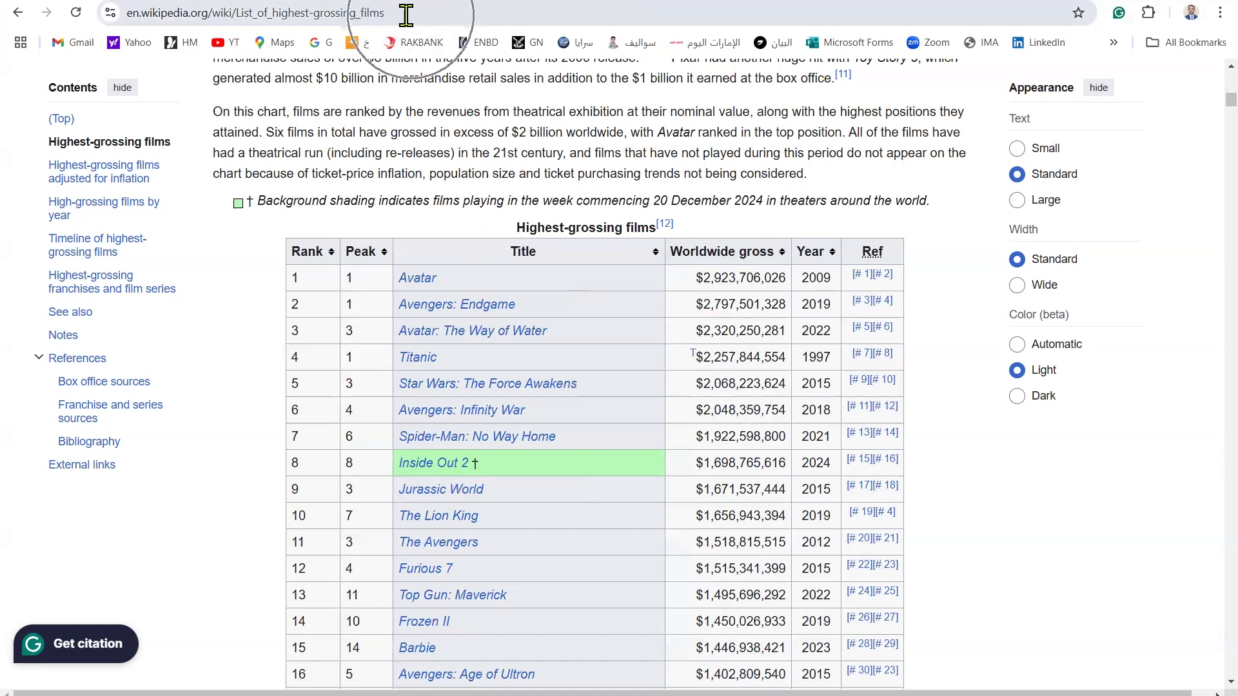
pyautogui.click(379, 13)
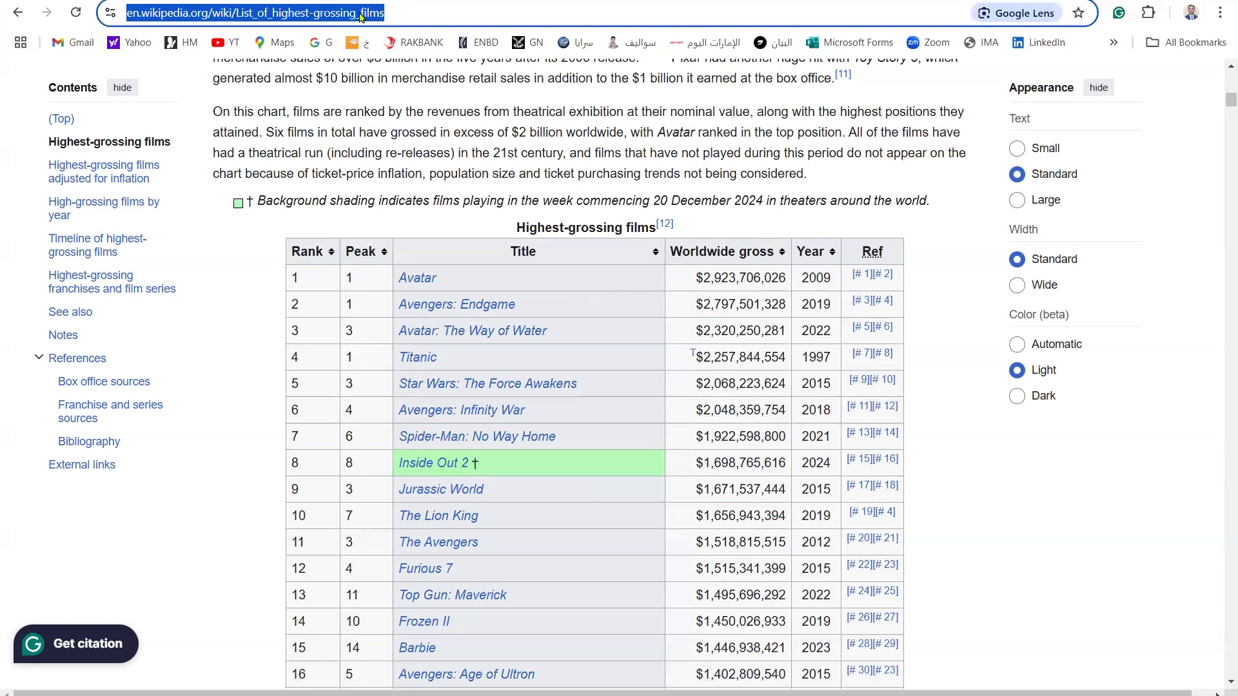
pyautogui.rightClick(361, 17)
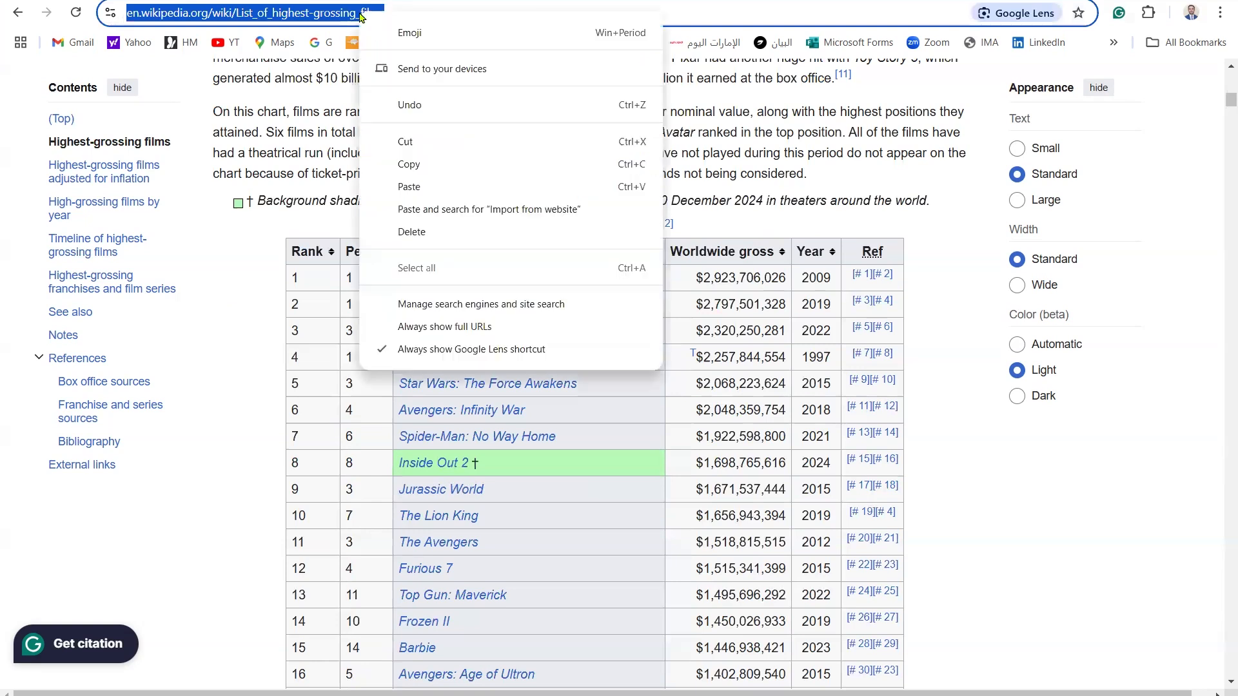
pyautogui.click(451, 164)
pyautogui.click(469, 205)
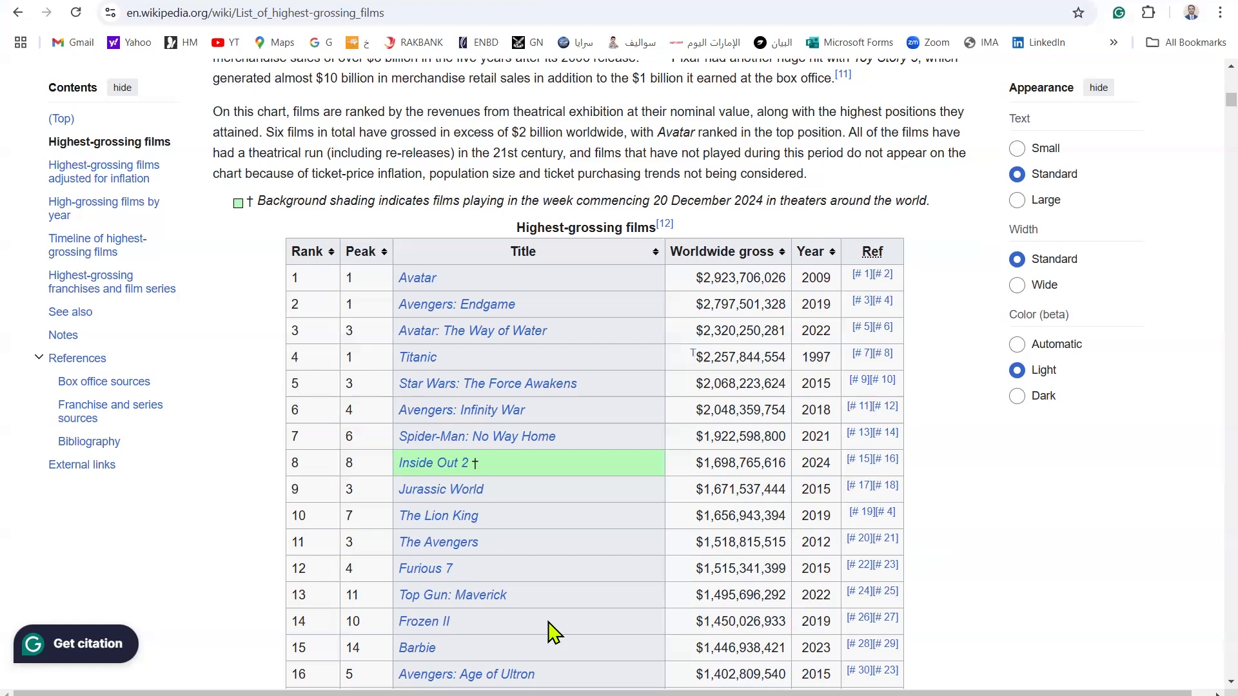
# Copy the films article's full URL from the browser again for use as a web data source.
pyautogui.click(325, 13)
pyautogui.rightClick(325, 13)
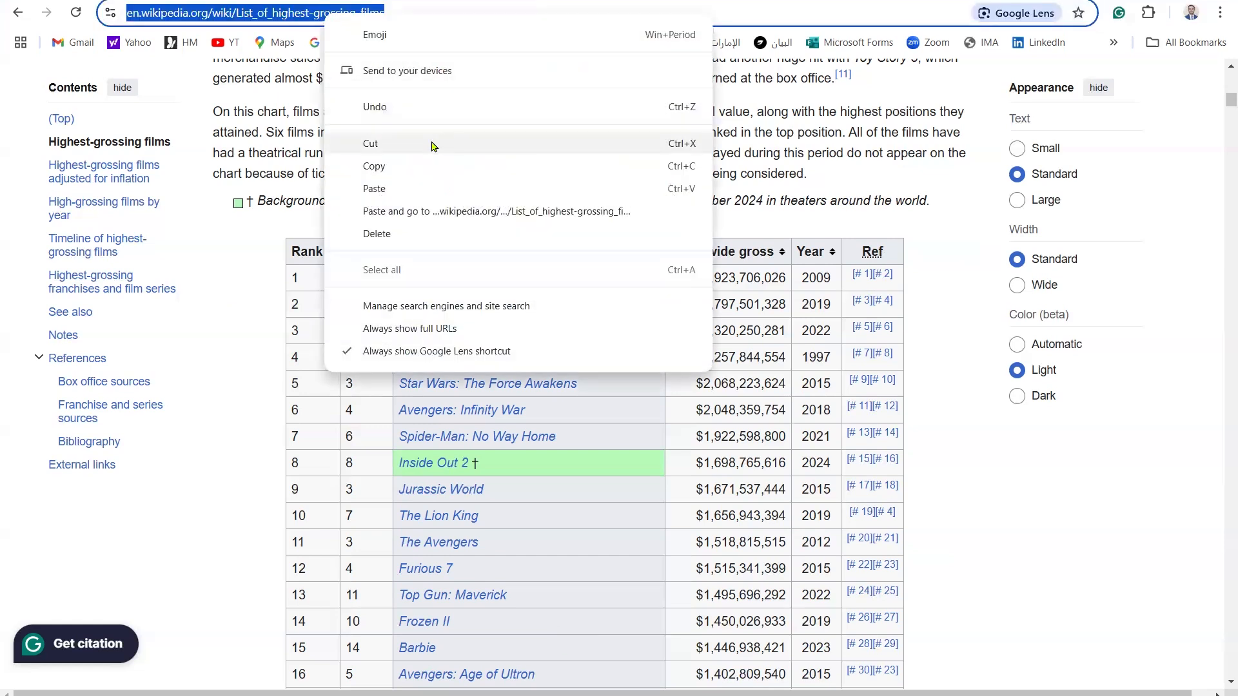
pyautogui.click(388, 169)
pyautogui.click(478, 132)
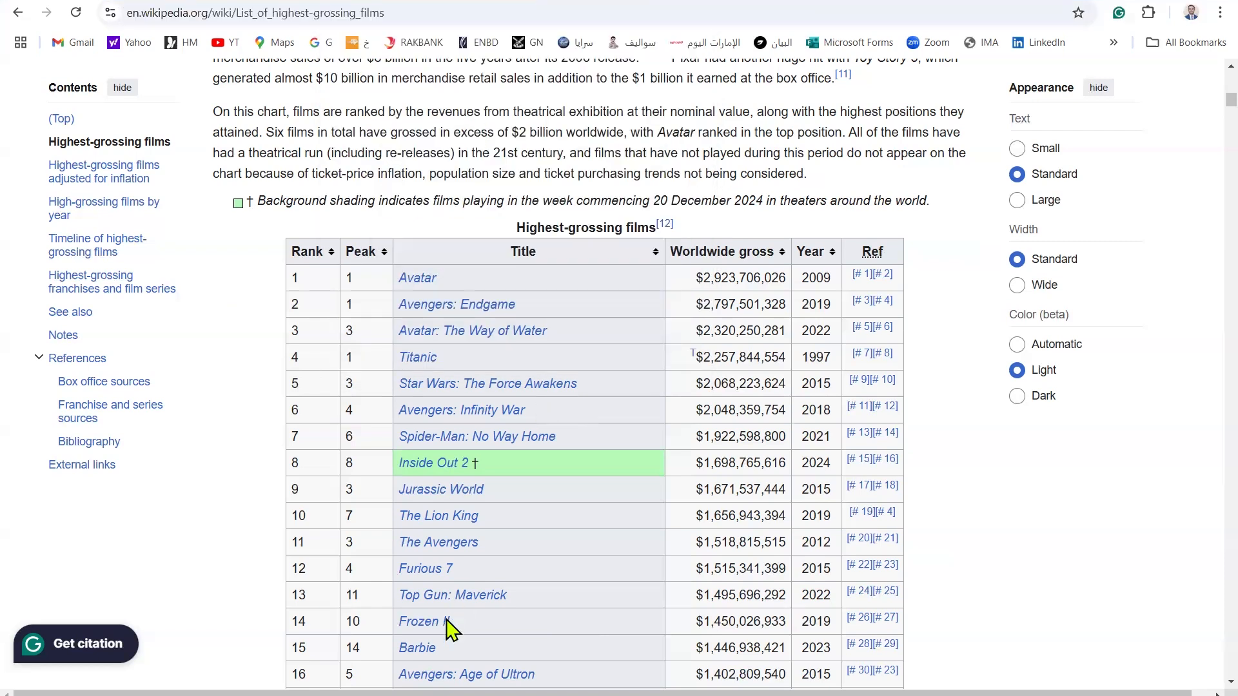
# Switch to Excel and create a blank workbook.
pyautogui.press('super')
pyautogui.press('super')
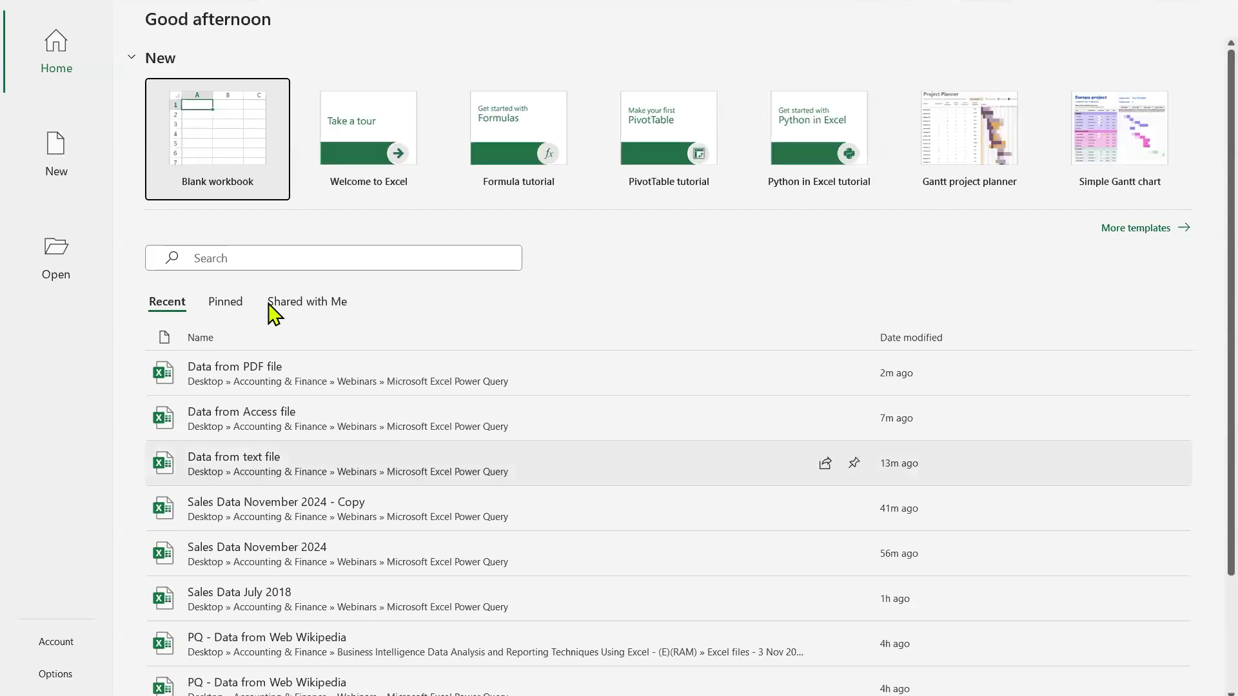
pyautogui.click(222, 123)
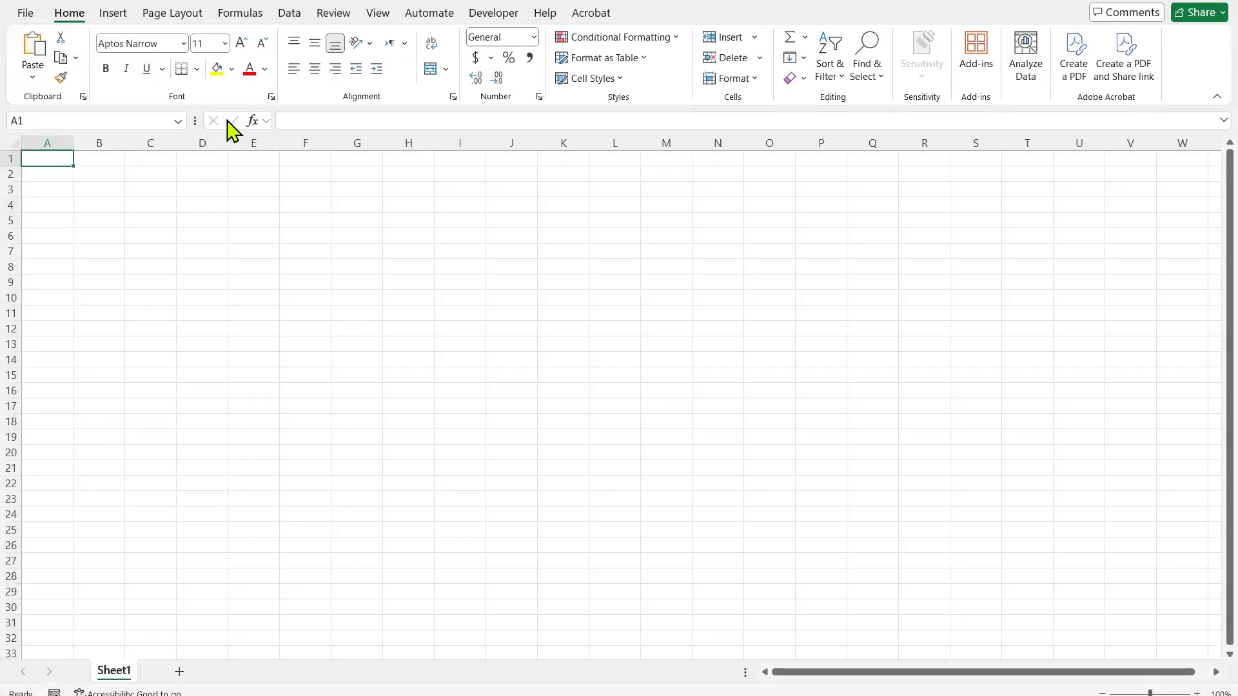
pyautogui.click(289, 18)
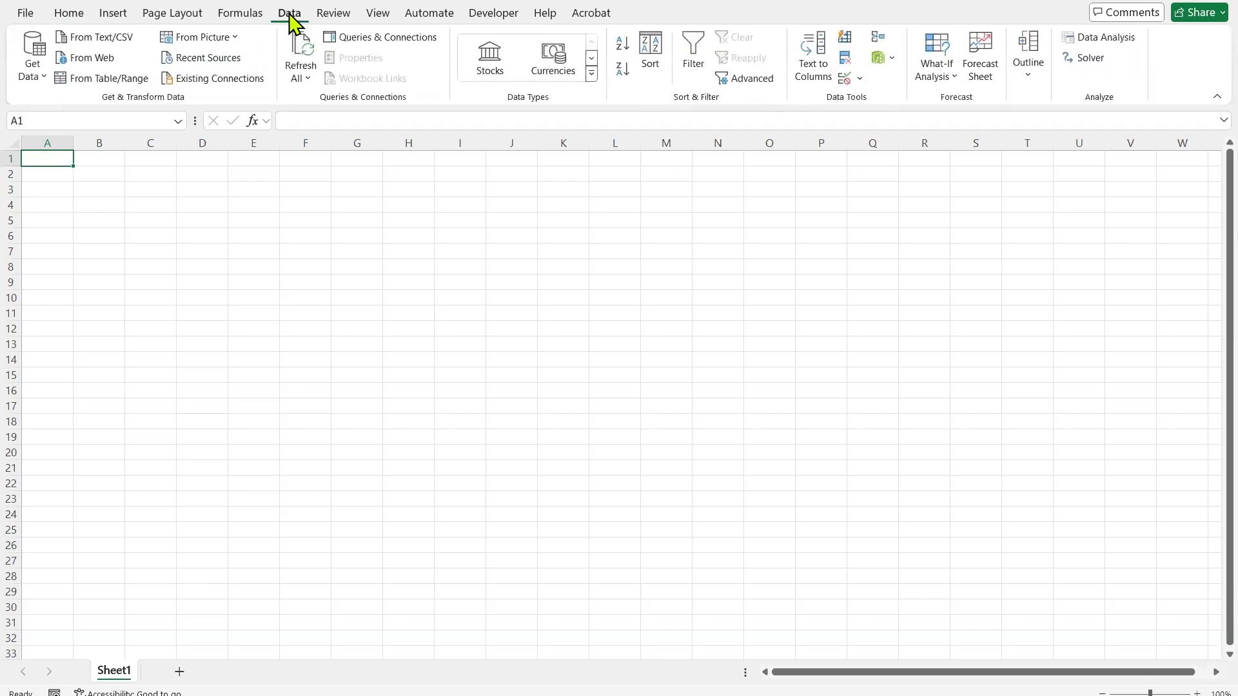
pyautogui.click(97, 61)
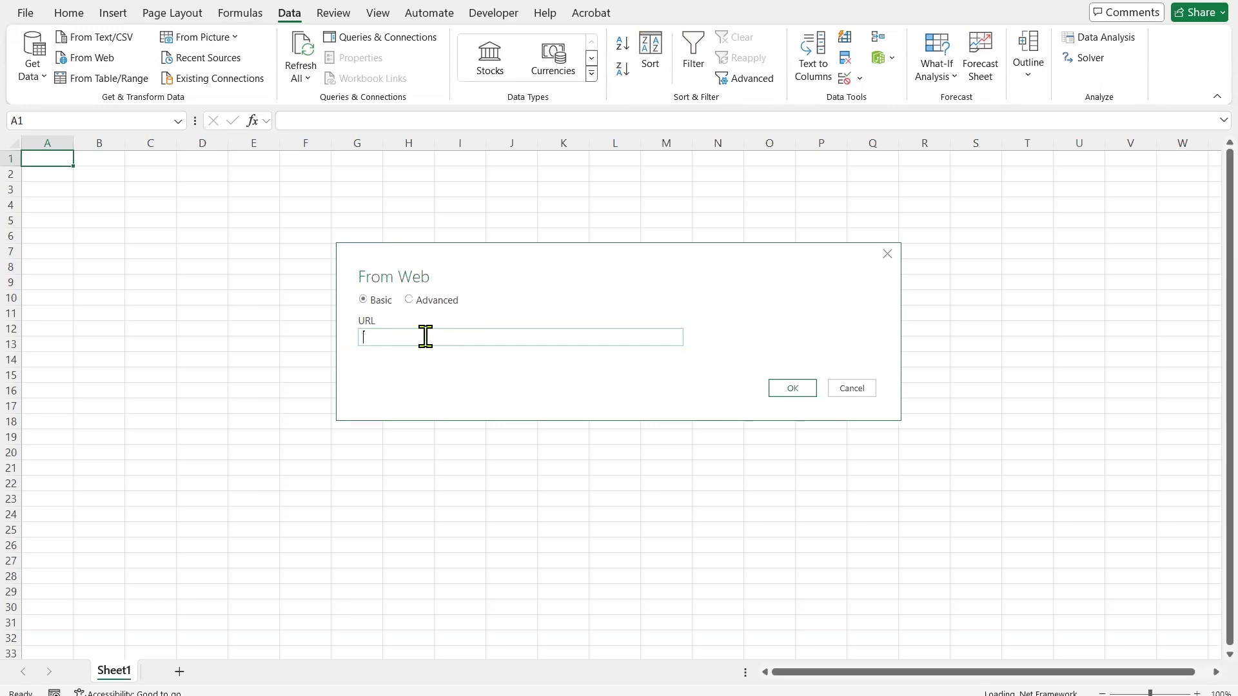
pyautogui.hotkey('ctrl', 'v')
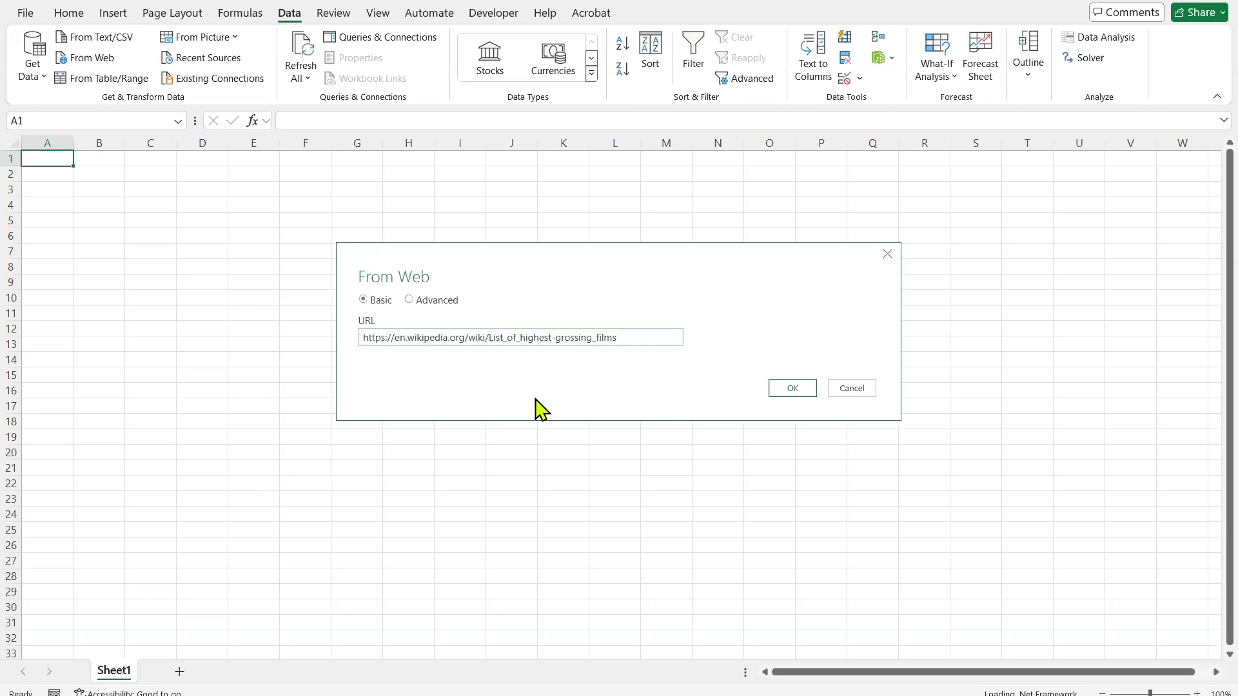
pyautogui.click(790, 391)
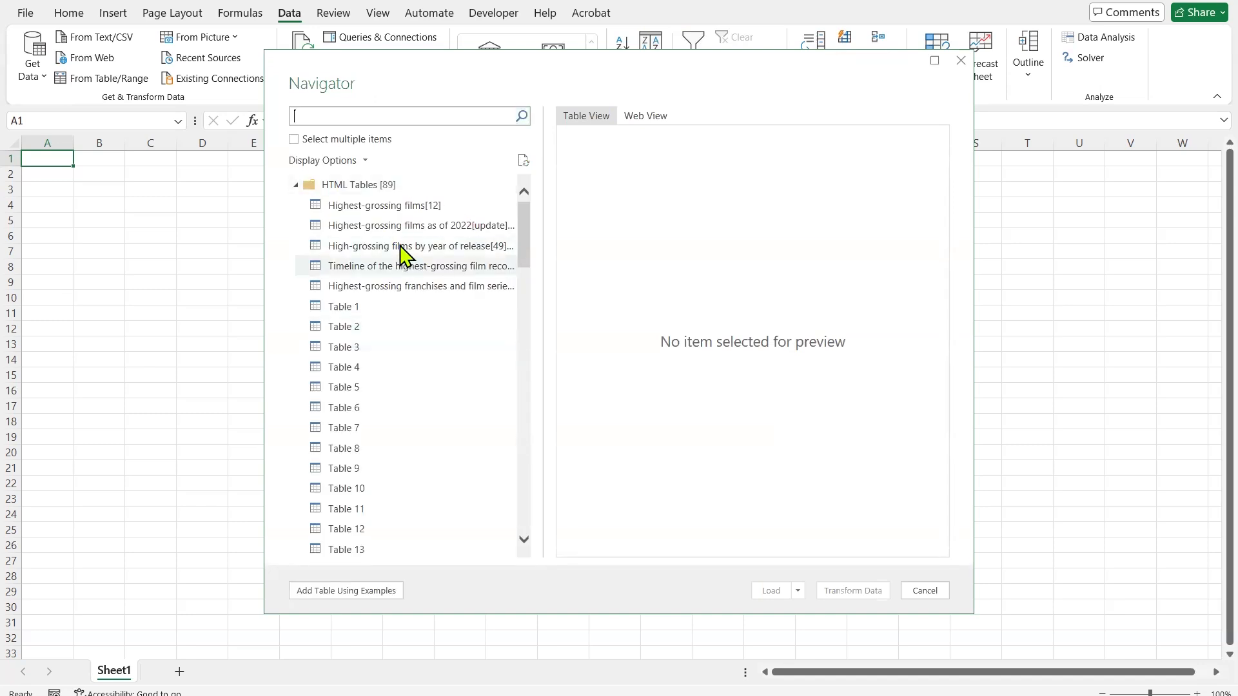
# Look through the tables found on the page and examine the article's web preview in the Navigator.
pyautogui.scroll(-9, 400, 252)
pyautogui.scroll(-15, 400, 254)
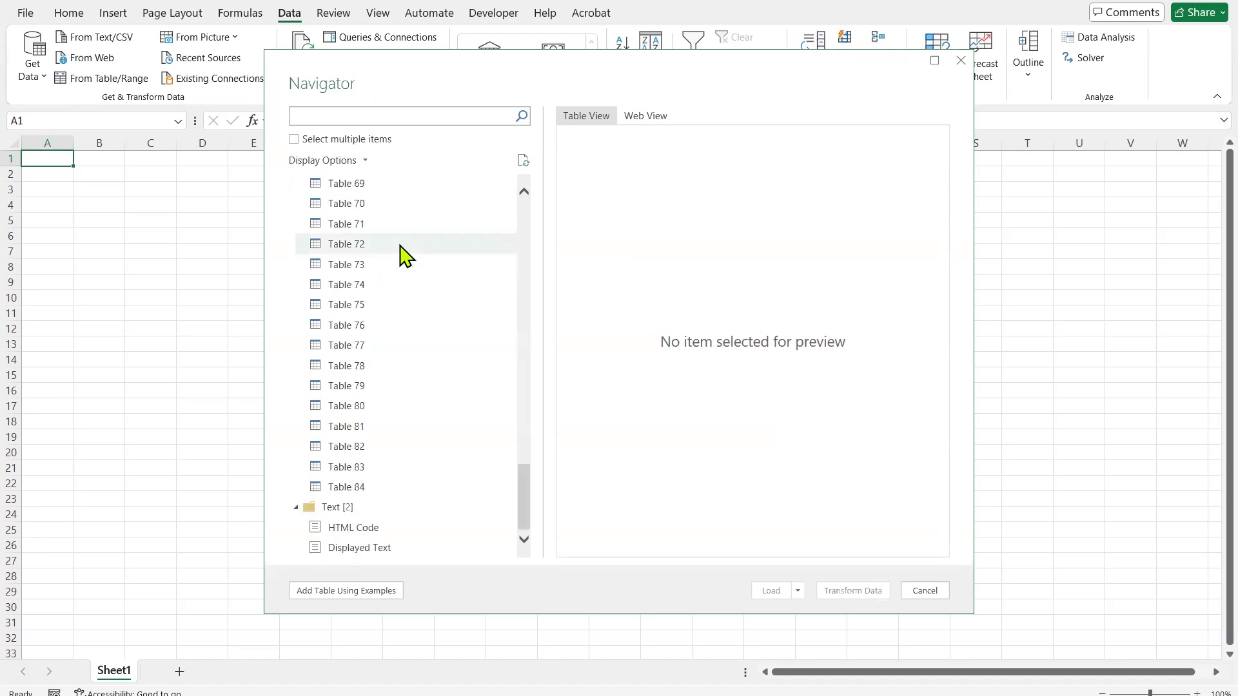
pyautogui.scroll(20, 400, 253)
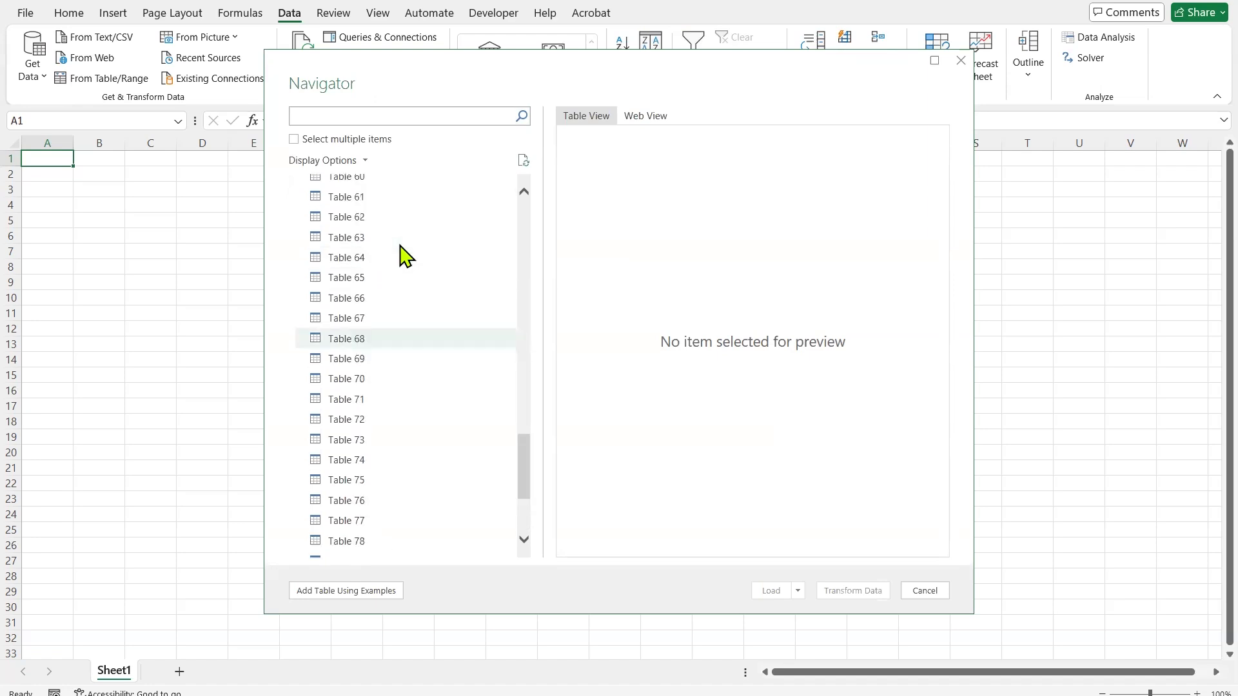
pyautogui.click(586, 122)
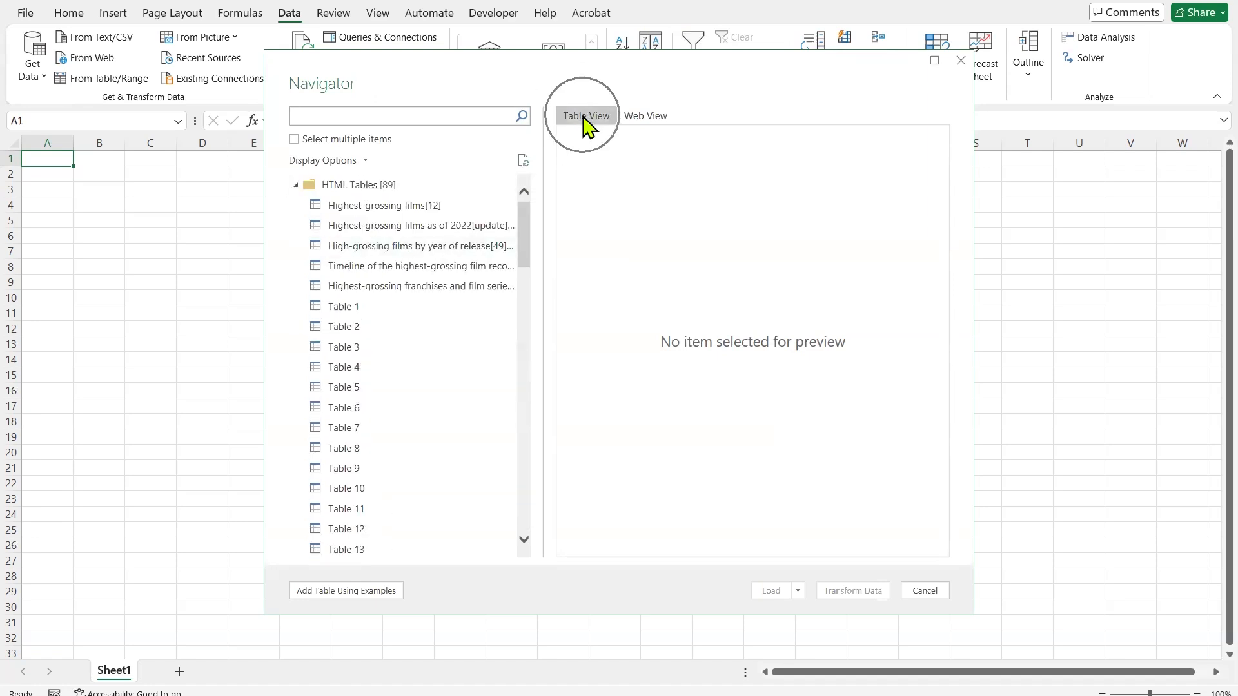
pyautogui.click(654, 118)
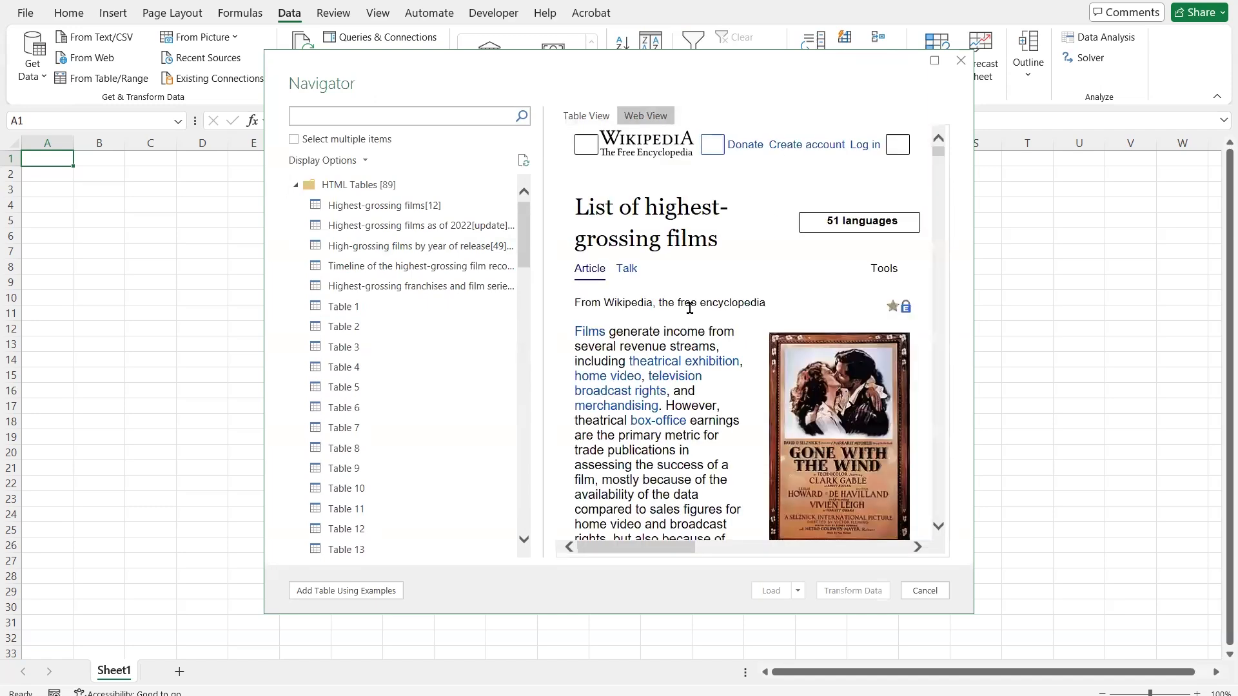
pyautogui.scroll(-5, 690, 316)
pyautogui.scroll(-5, 690, 316)
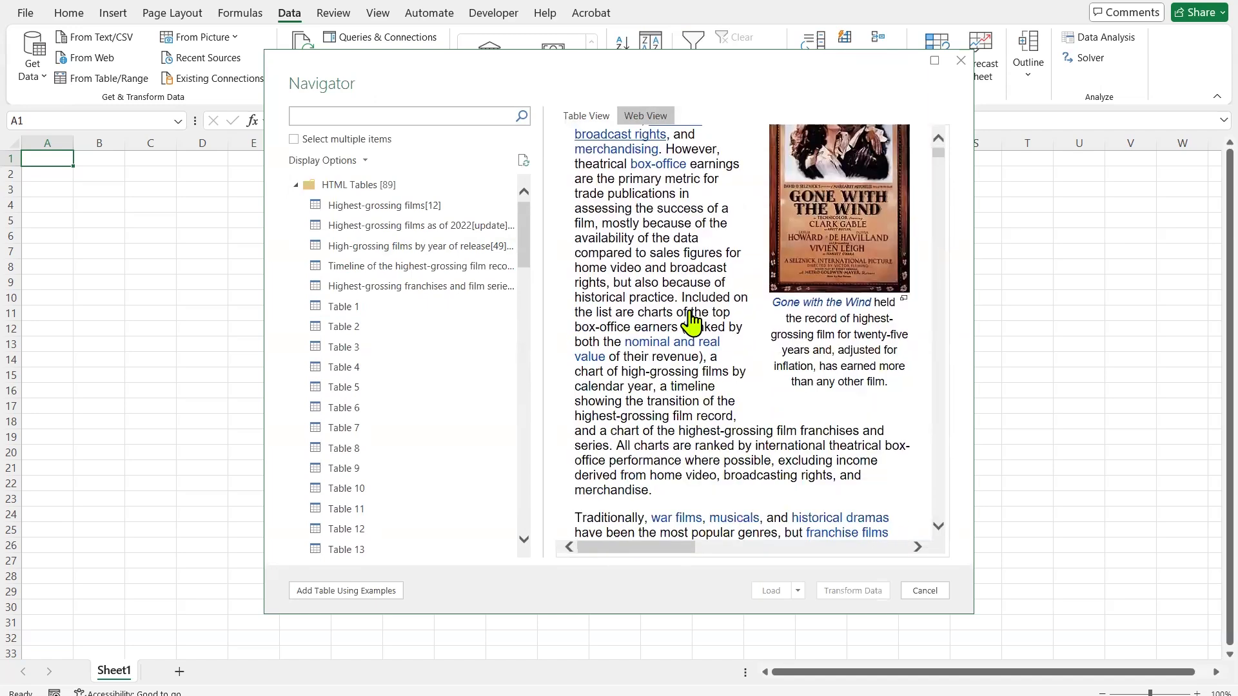
pyautogui.scroll(7, 690, 310)
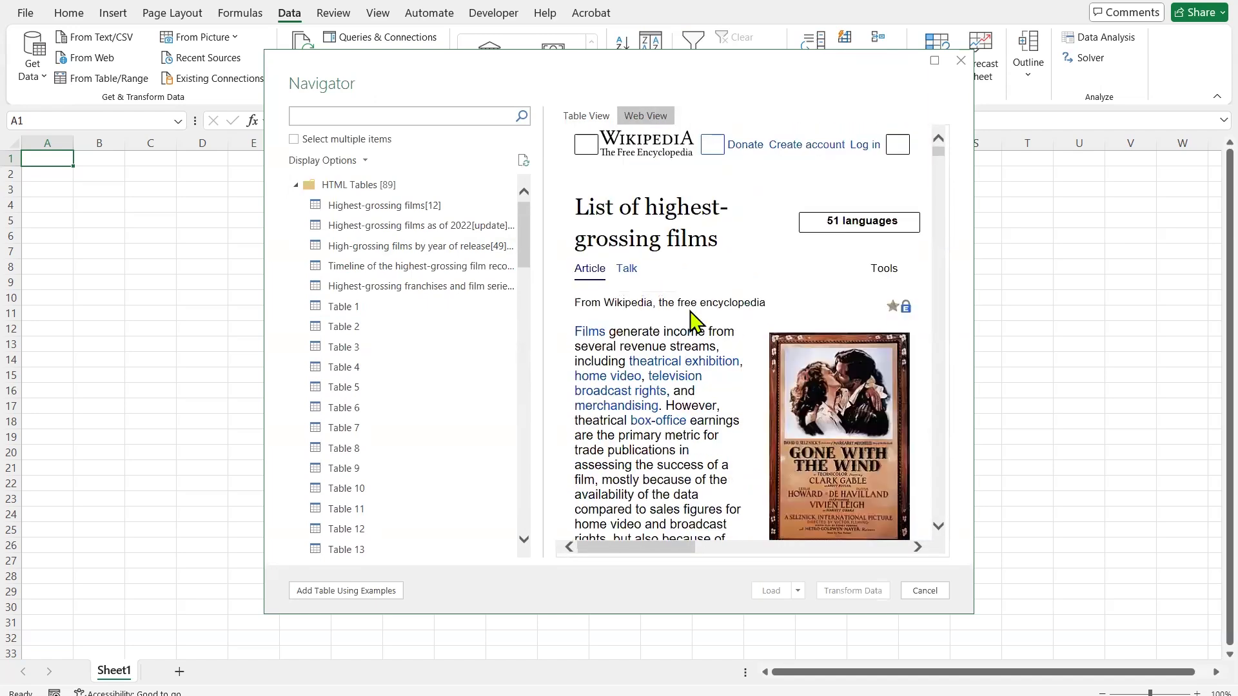
pyautogui.click(592, 118)
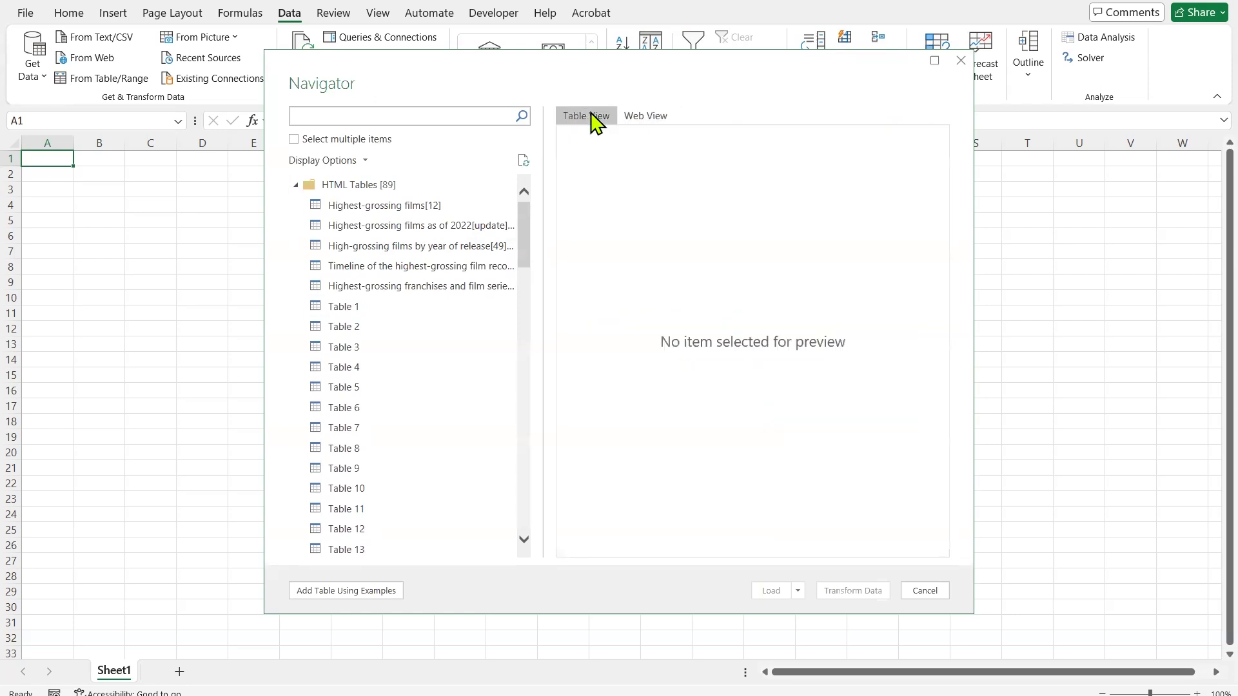
# Select the Highest-grossing films[12] table, review its columns and rows, and open it for transformation in Power Query.
pyautogui.click(368, 207)
pyautogui.click(368, 207)
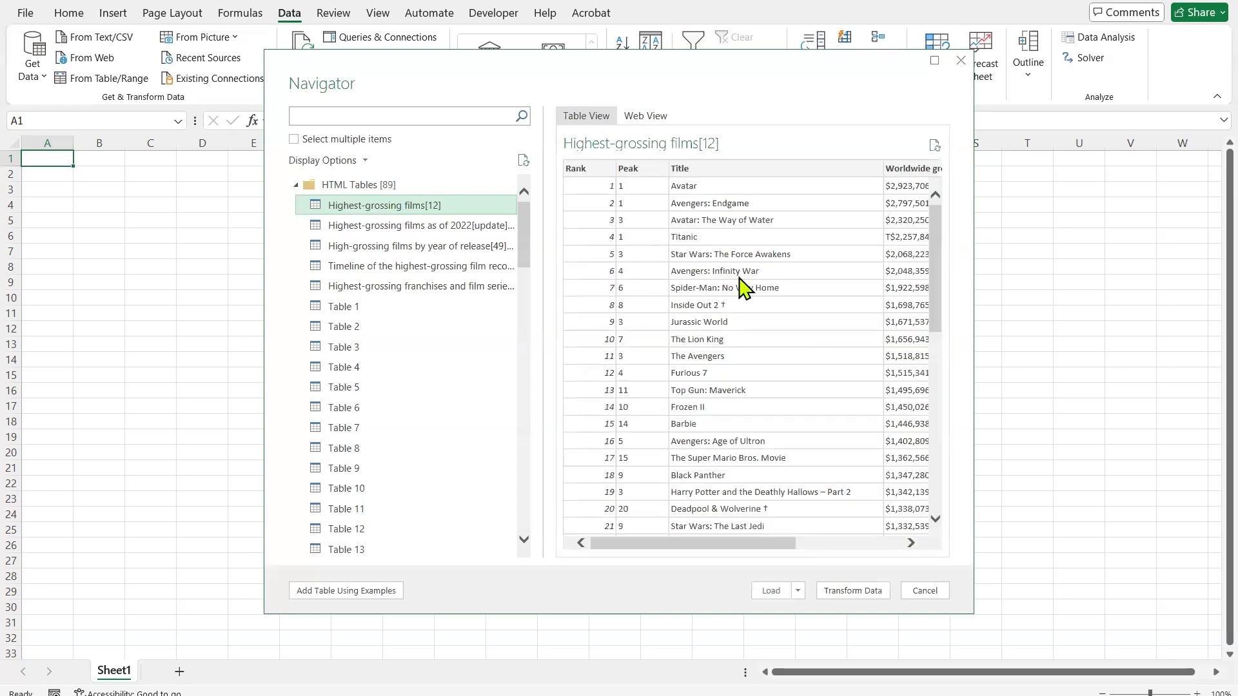
pyautogui.moveTo(716, 542); pyautogui.dragTo(850, 542)
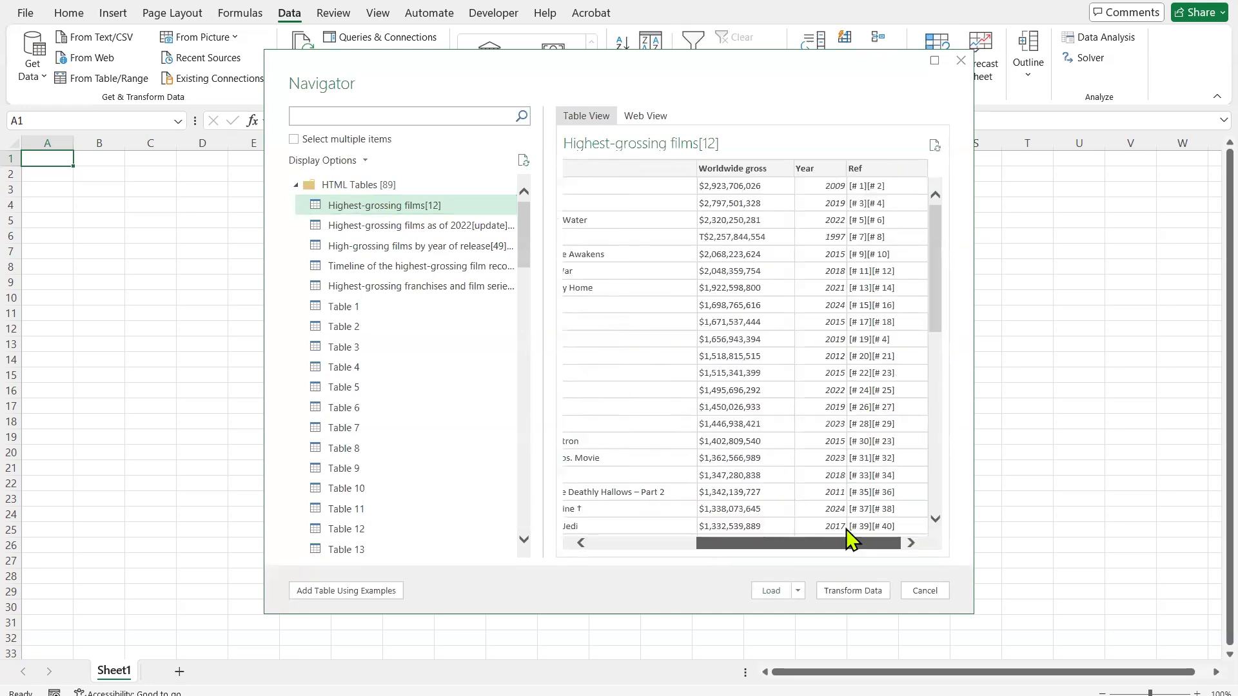
pyautogui.hscroll(-5, 720, 545)
pyautogui.scroll(-7, 729, 361)
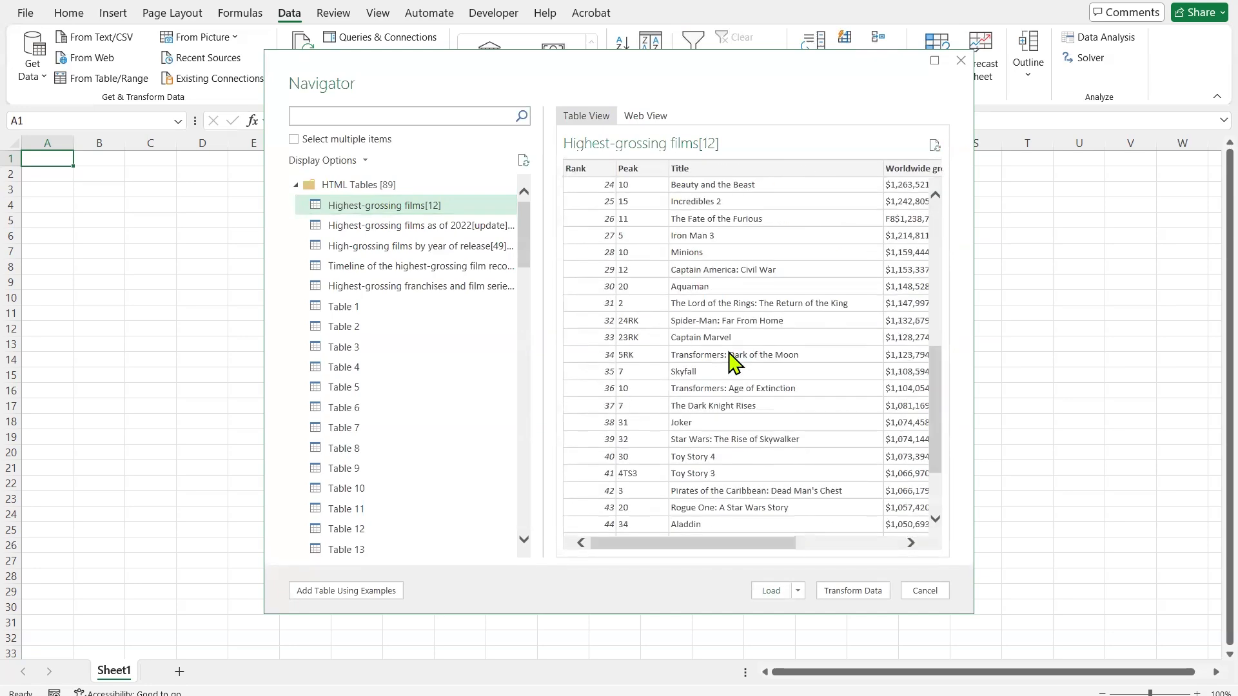
pyautogui.scroll(4, 732, 363)
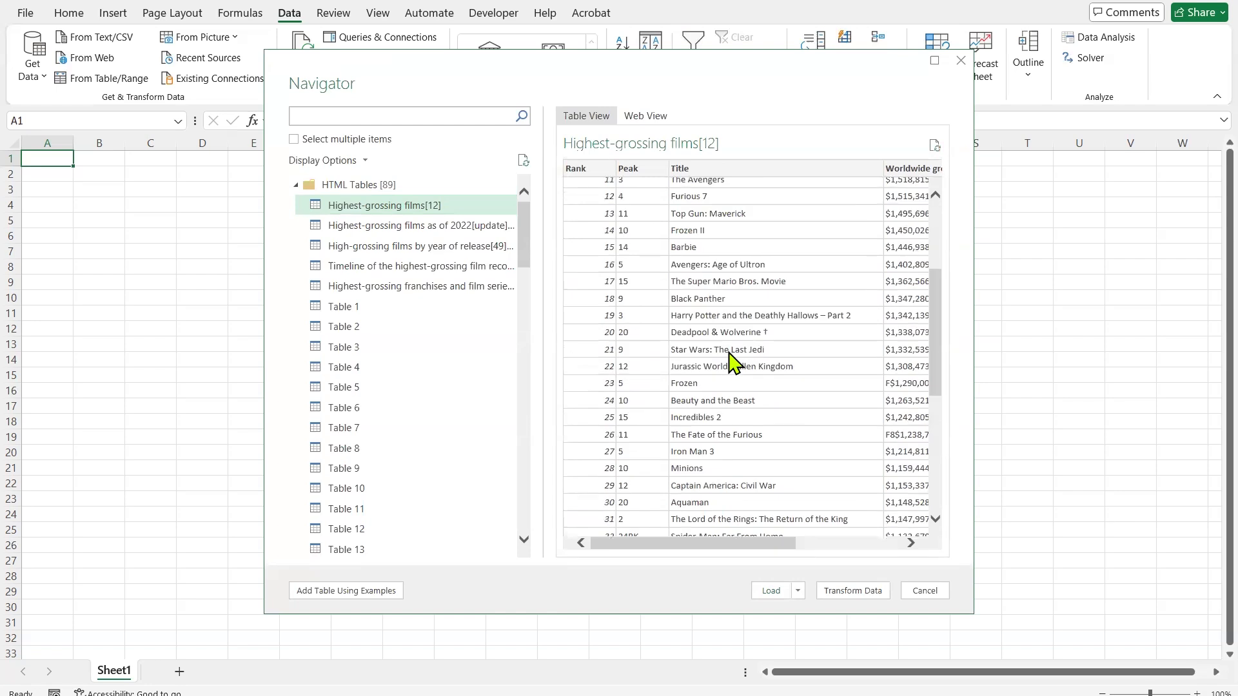
pyautogui.scroll(3, 733, 363)
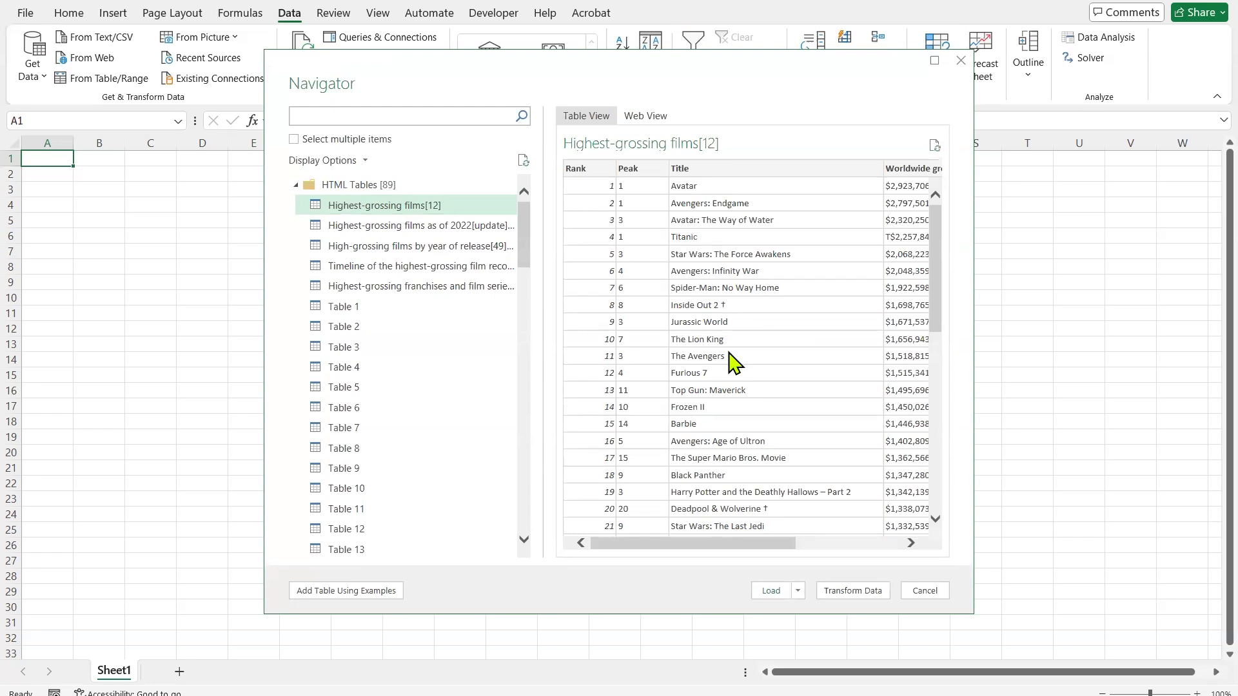
pyautogui.click(847, 591)
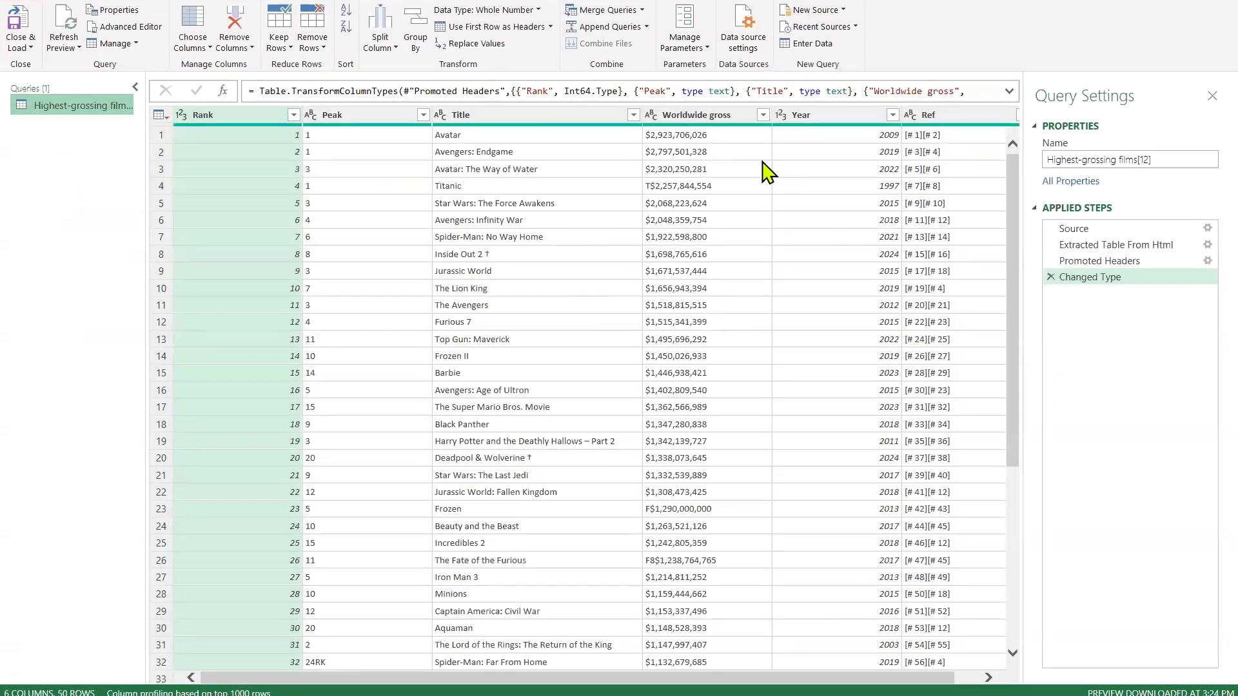
# Remove the Ref column from the Highest-grossing films query.
pyautogui.click(678, 222)
pyautogui.hscroll(1, 676, 219)
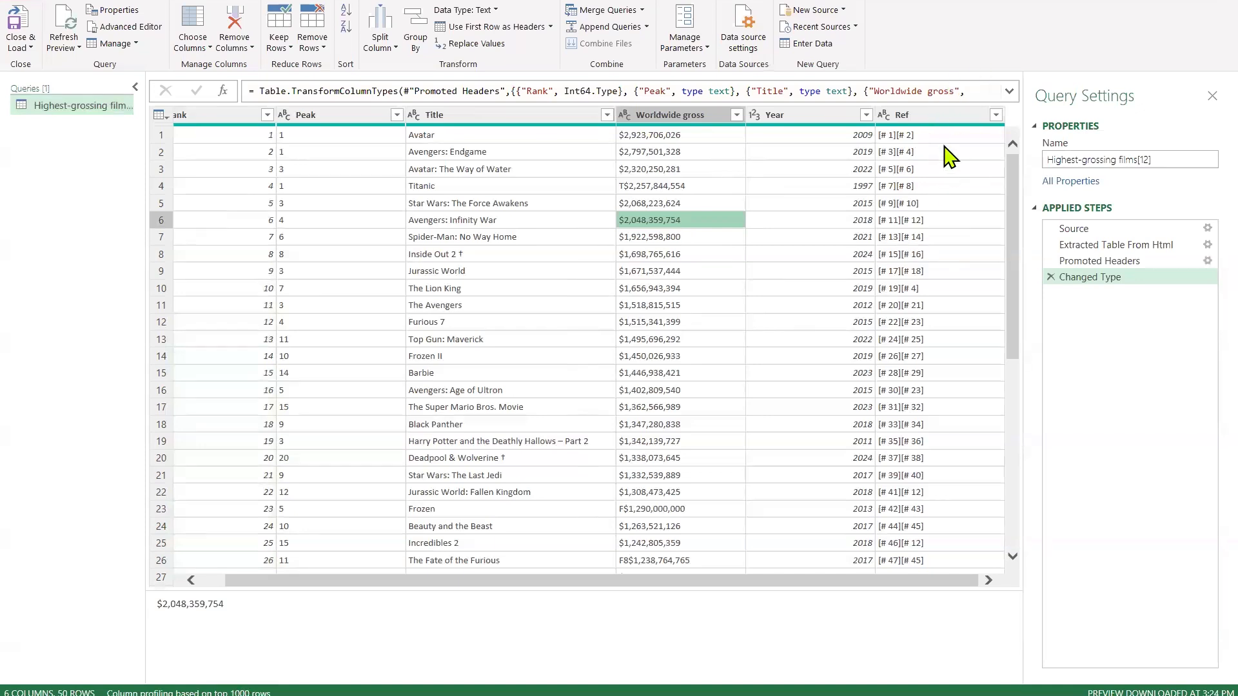
pyautogui.click(943, 119)
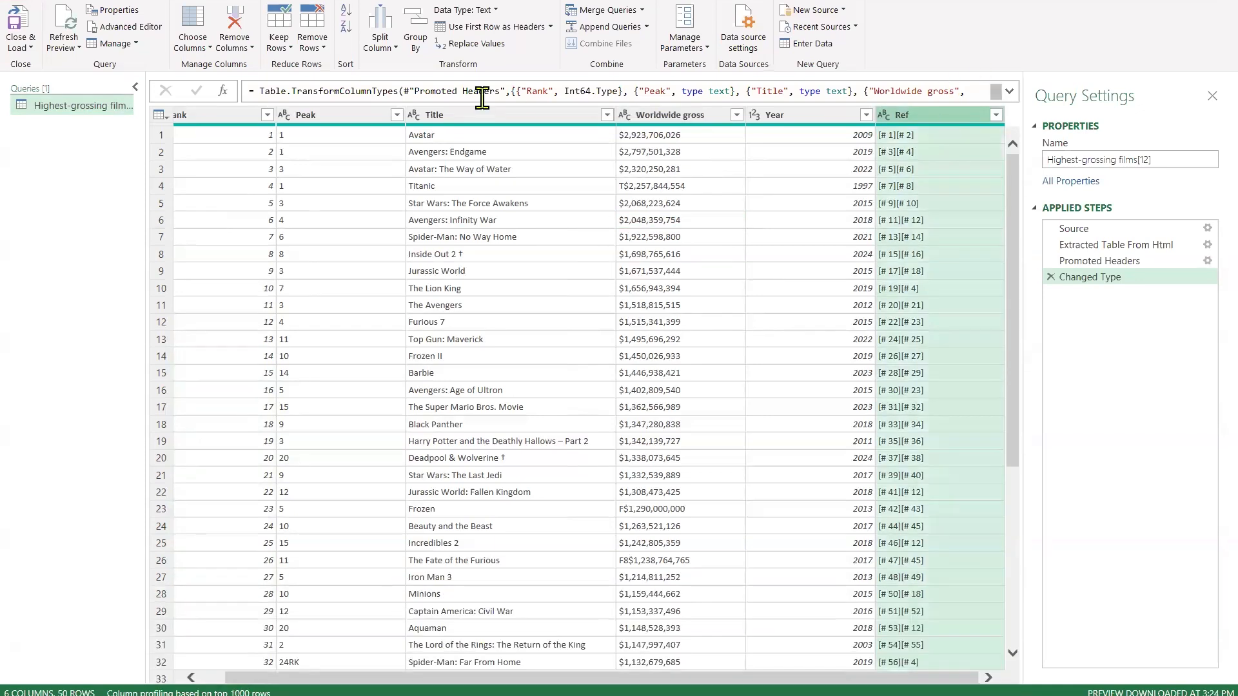
pyautogui.click(240, 23)
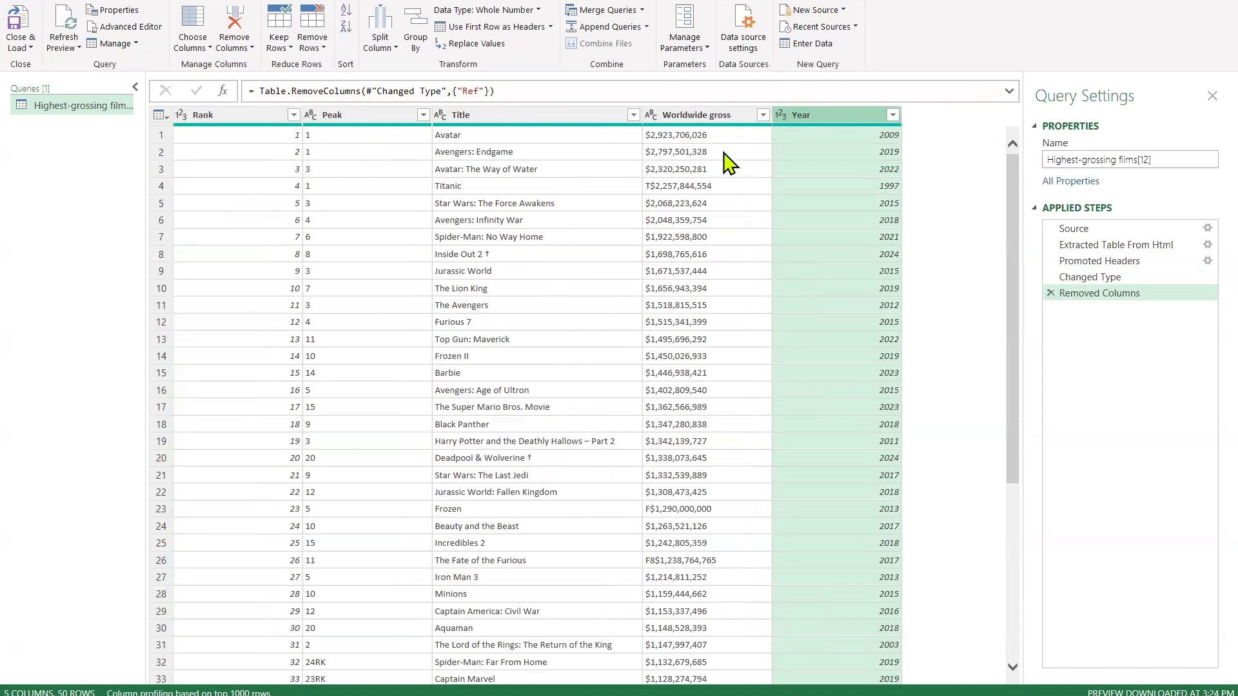
# Rename the Worldwide gross column as Worldwide Revenue.
pyautogui.moveTo(703, 120)
pyautogui.doubleClick(733, 120)
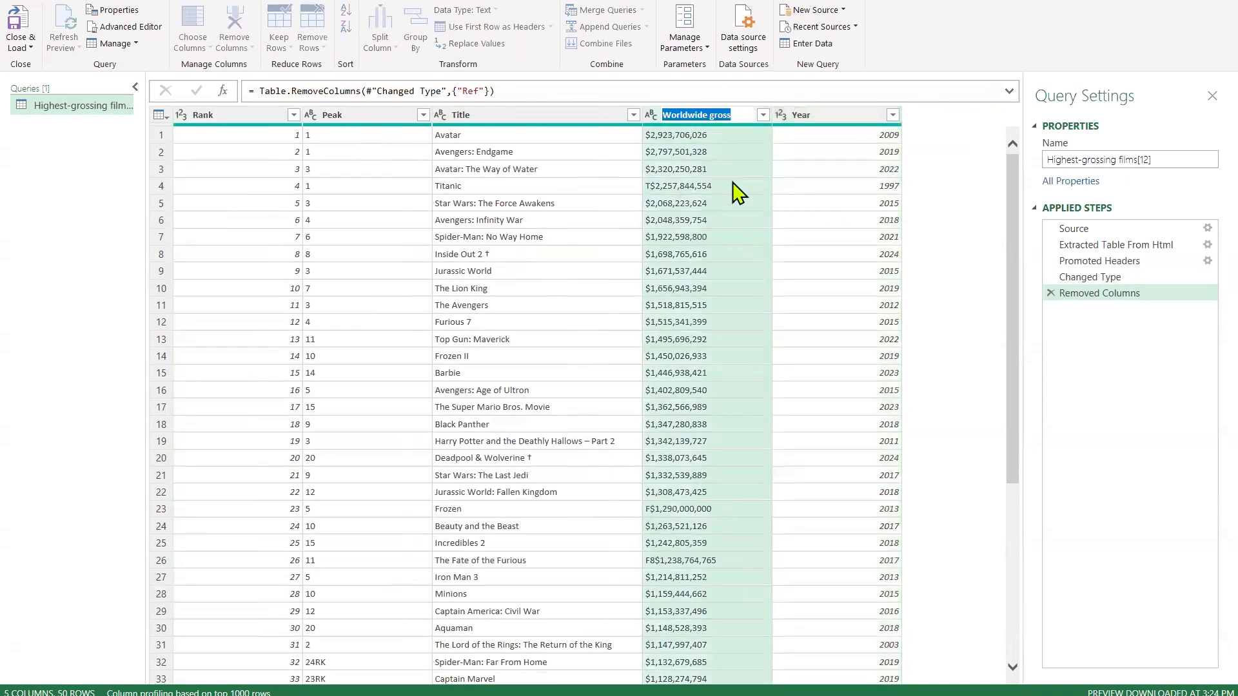
pyautogui.press('End')
pyautogui.press('BackSpace')
pyautogui.press('BackSpace')
pyautogui.press('BackSpace')
pyautogui.press('BackSpace')
pyautogui.press('BackSpace')
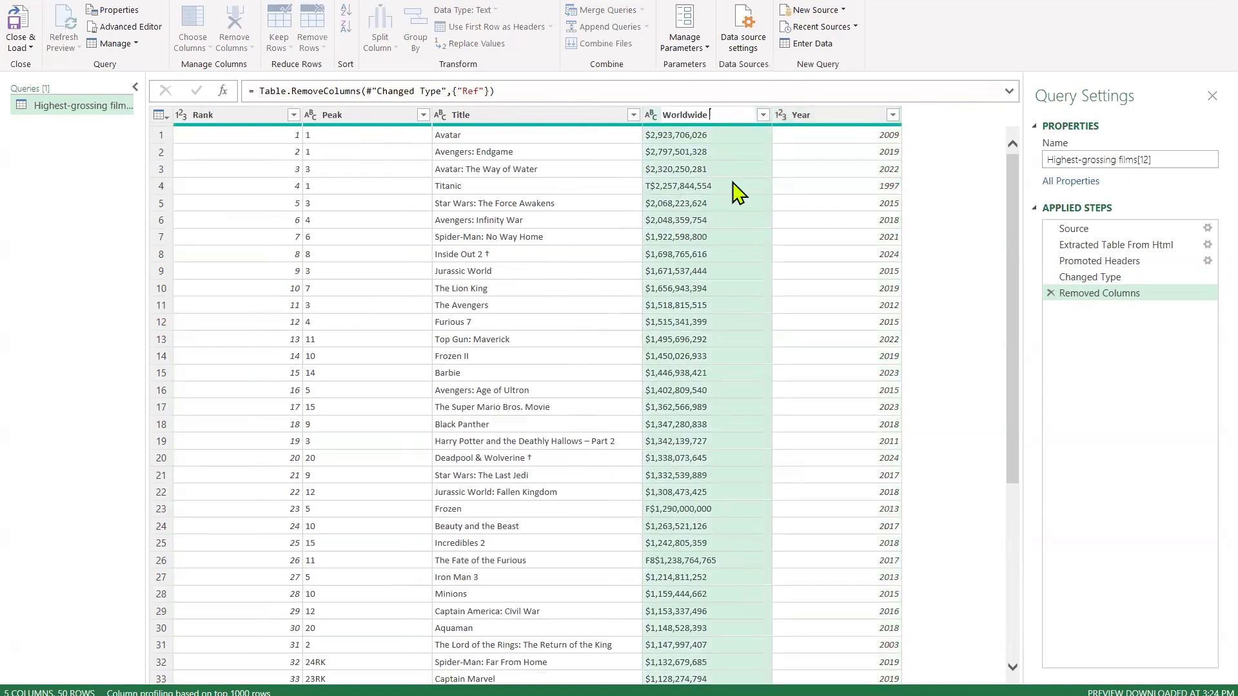
pyautogui.write('Revenue')
pyautogui.press('Return')
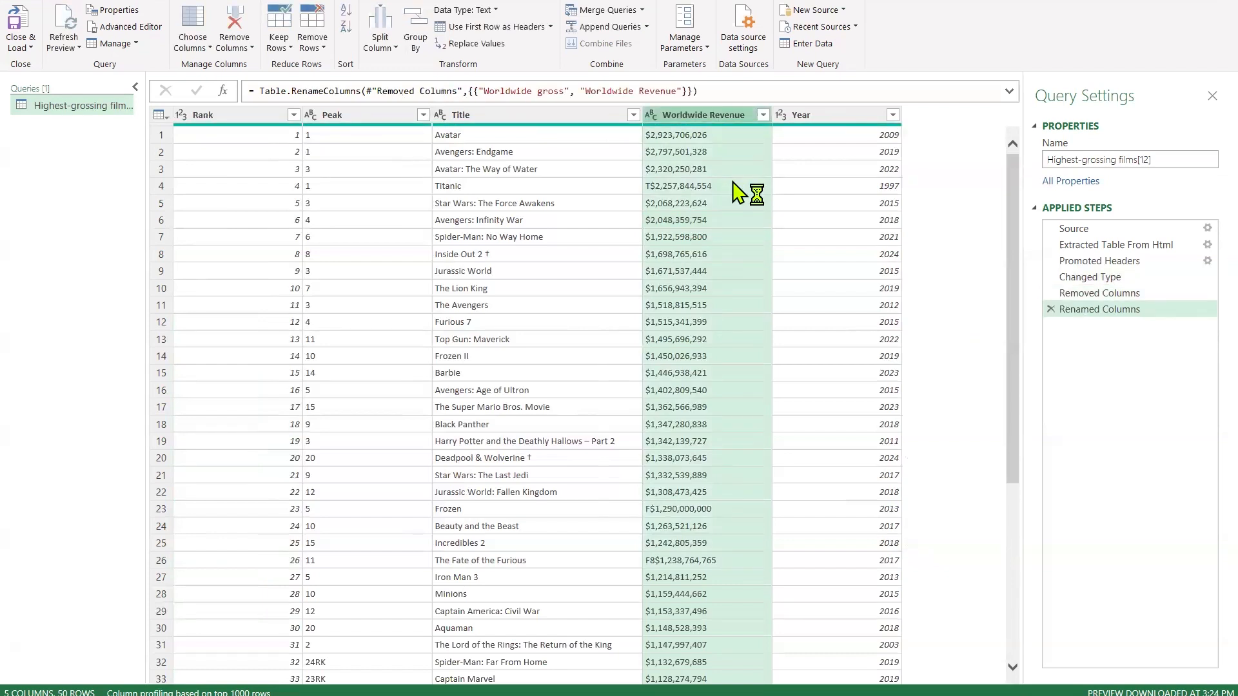
# Close the query editor and load the transformed films table into a worksheet.
pyautogui.click(586, 237)
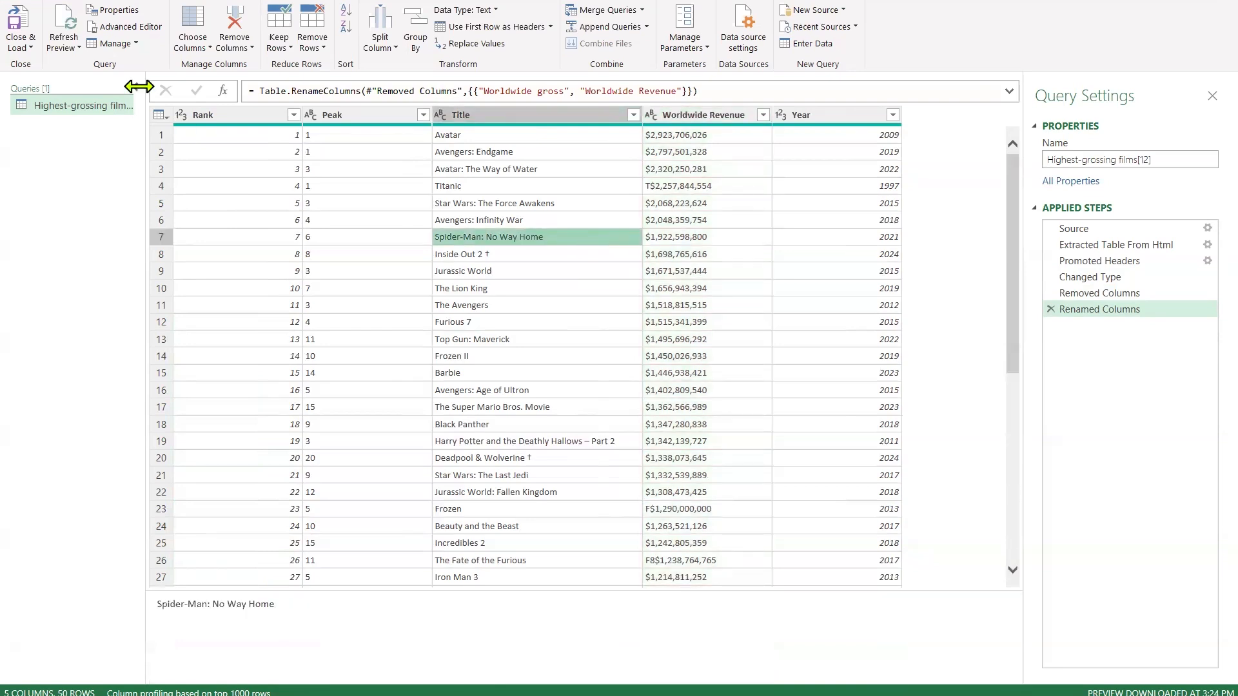
pyautogui.click(24, 24)
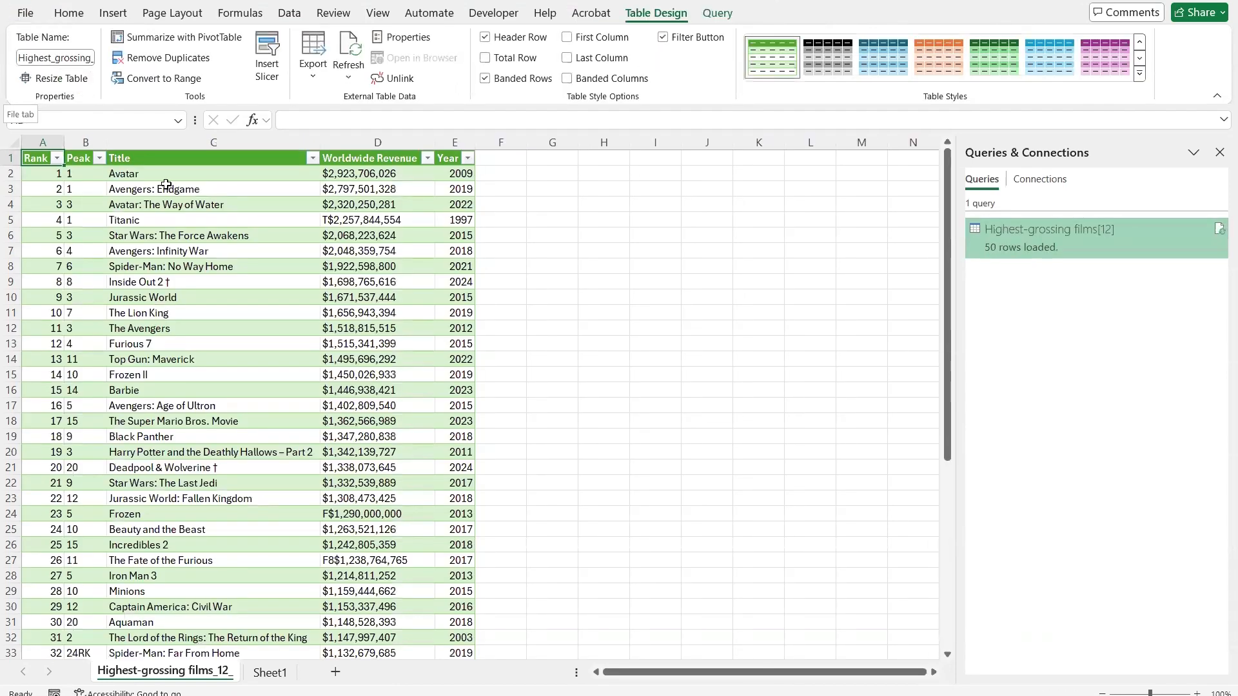
pyautogui.click(212, 246)
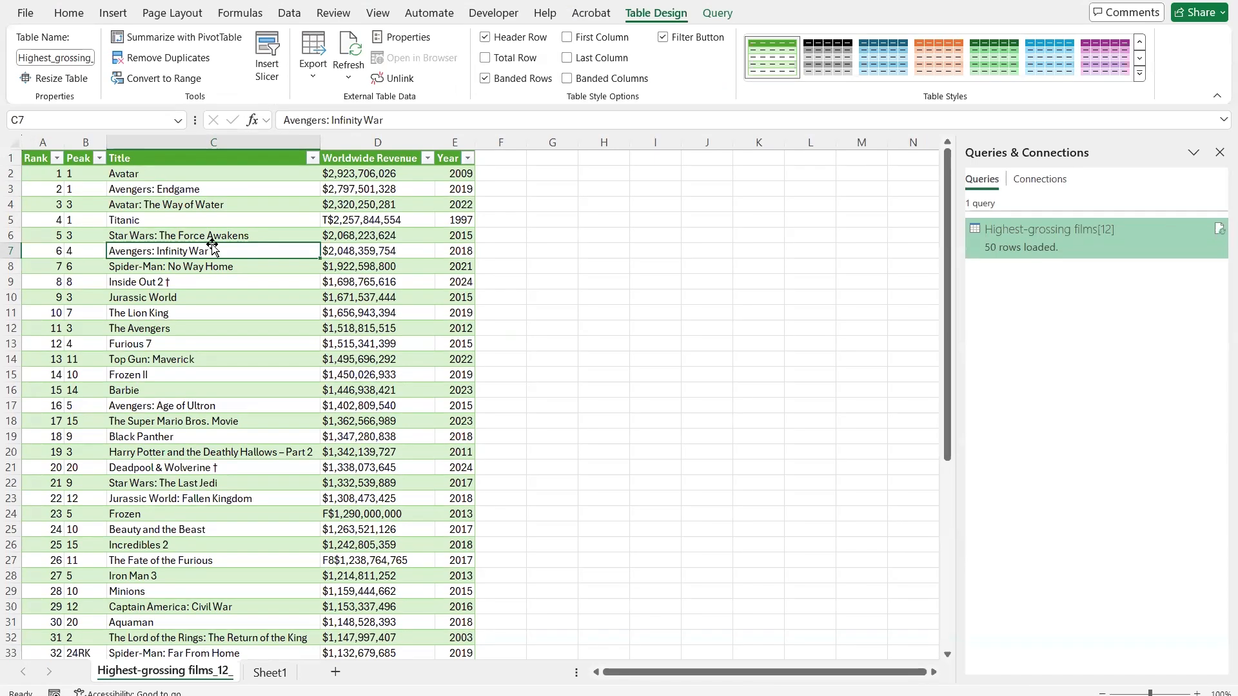
pyautogui.click(260, 331)
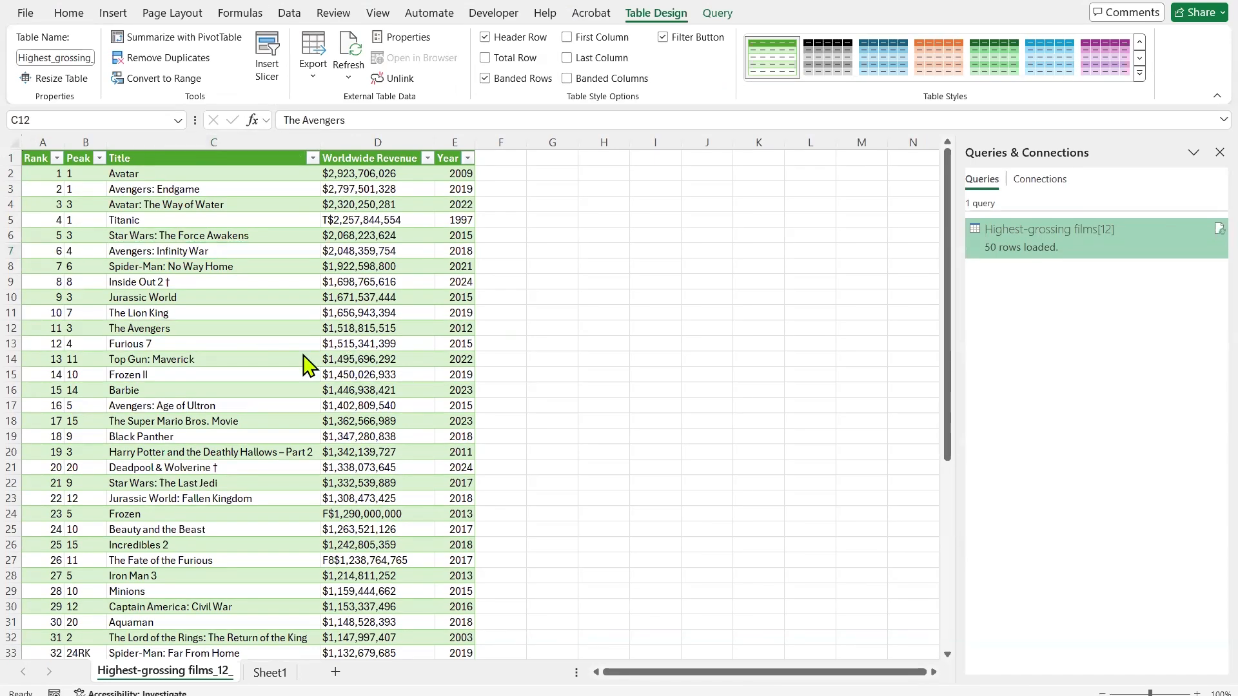
# Compare the loaded table with the Wikipedia article's table and check its rows down to the last ranked film.
pyautogui.press('super')
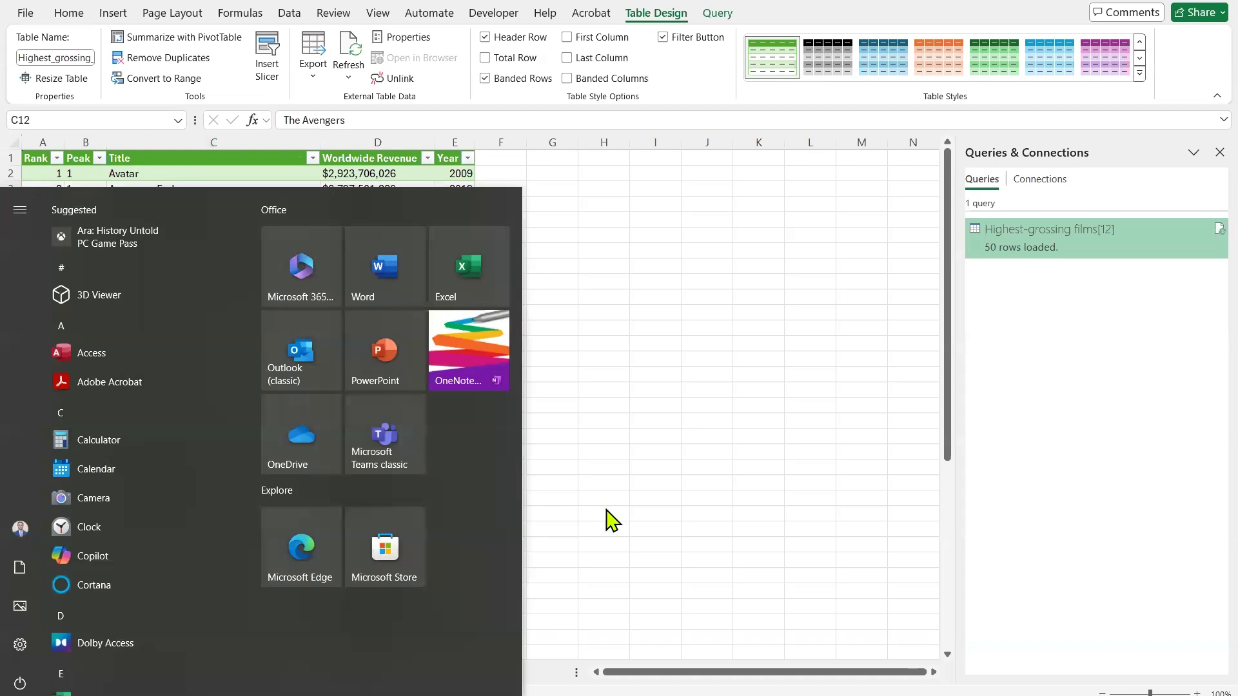
pyautogui.hotkey('alt', 'Tab')
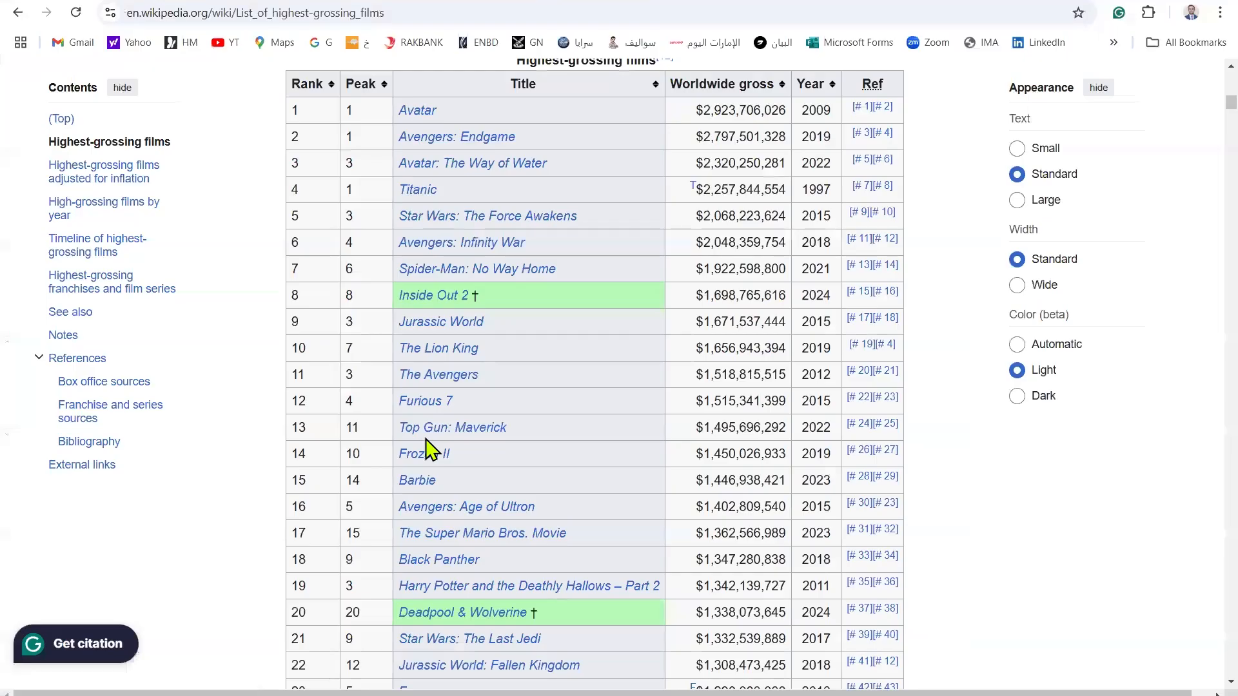
pyautogui.hotkey('alt', 'Tab')
pyautogui.scroll(-4, 238, 378)
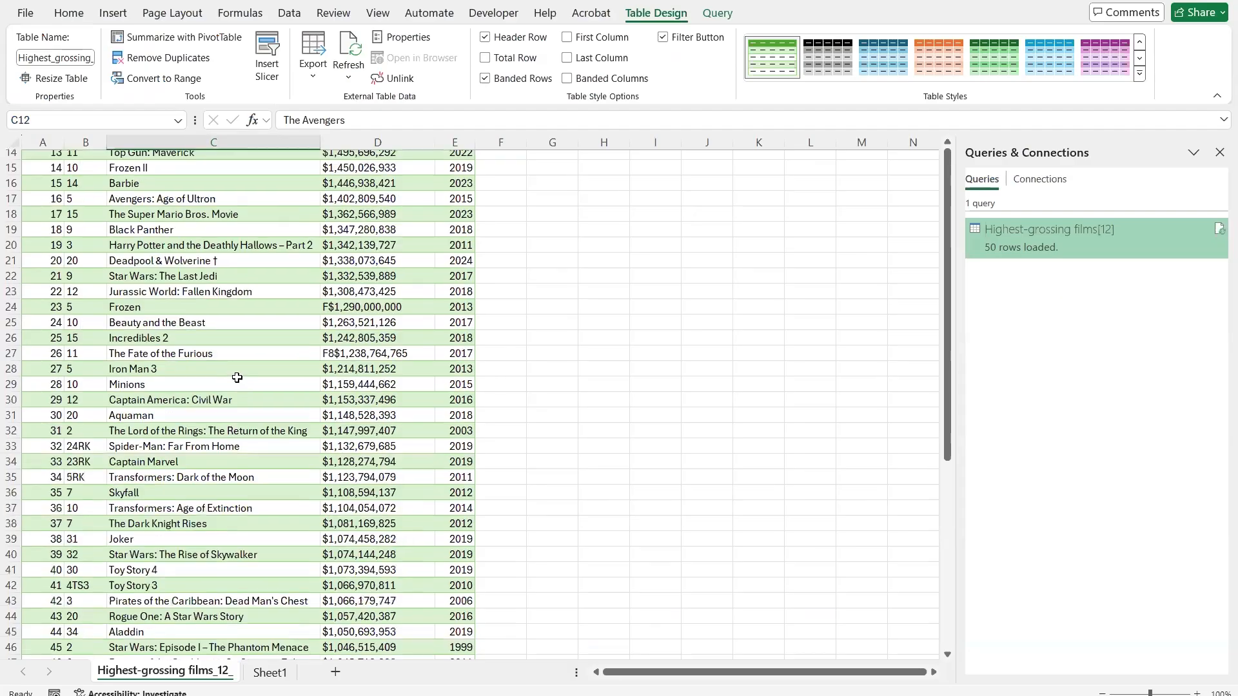
pyautogui.scroll(-11, 237, 378)
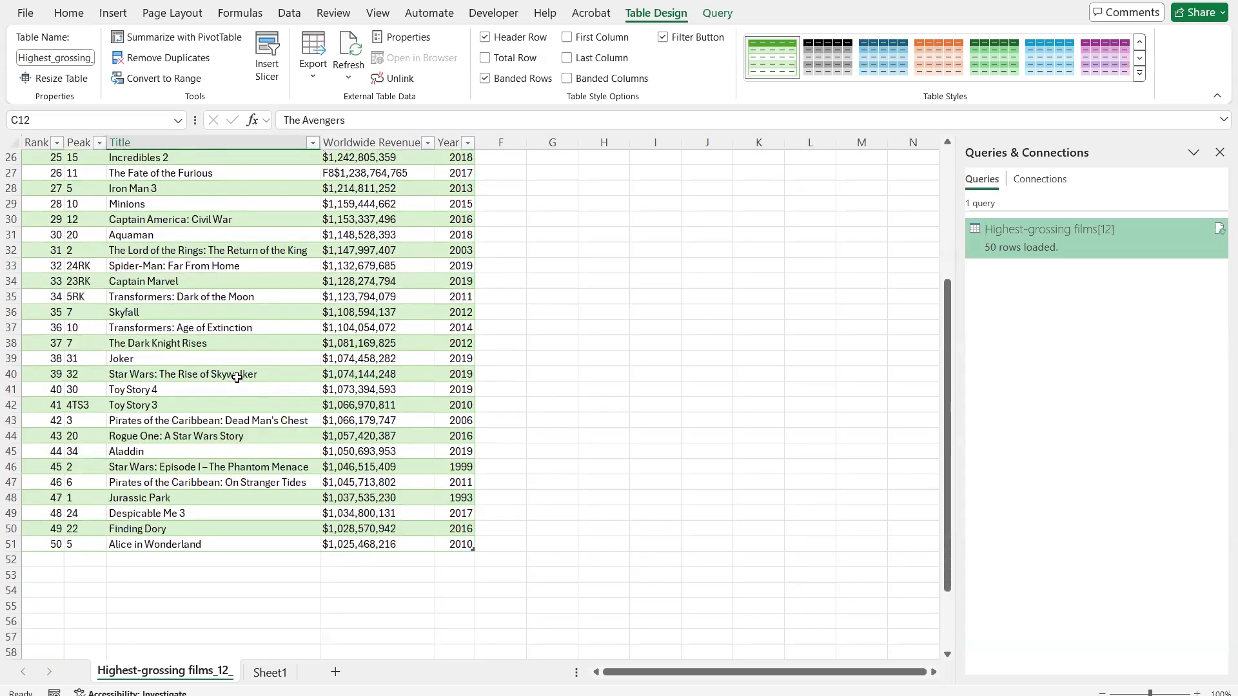
# Create a PivotTable from the Highest_grossing_films_12 table on a new worksheet.
pyautogui.scroll(16, 237, 378)
pyautogui.click(258, 269)
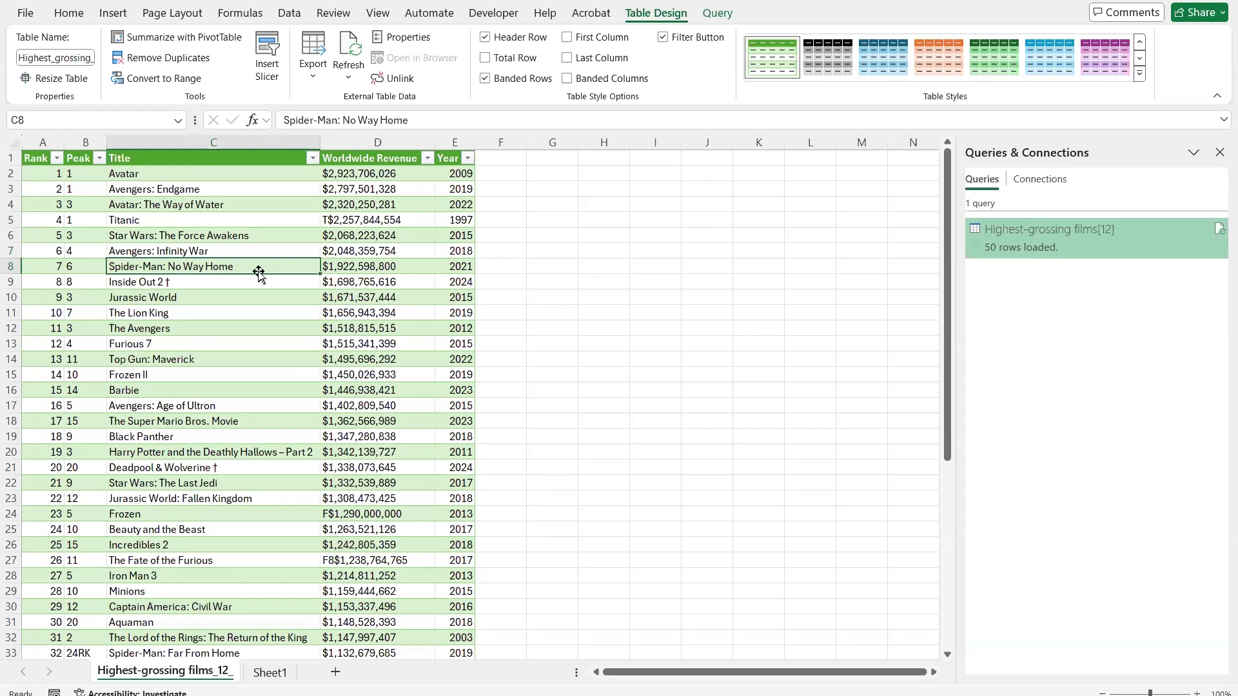
pyautogui.click(240, 301)
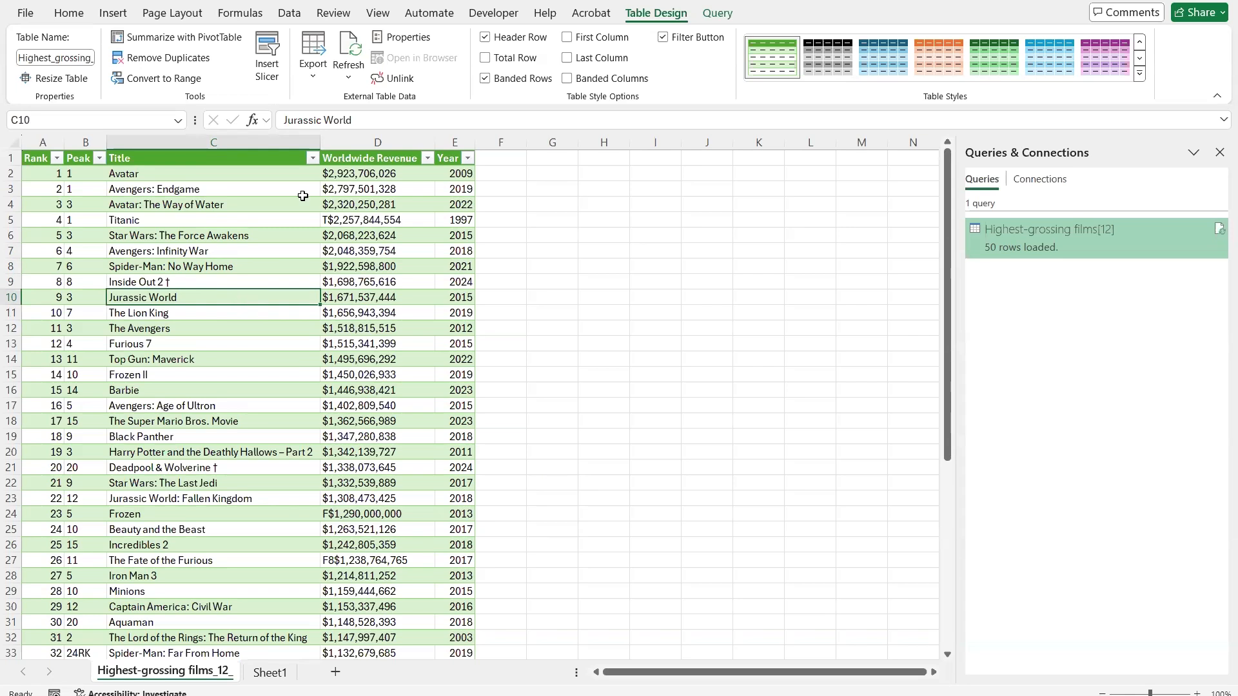
pyautogui.click(121, 14)
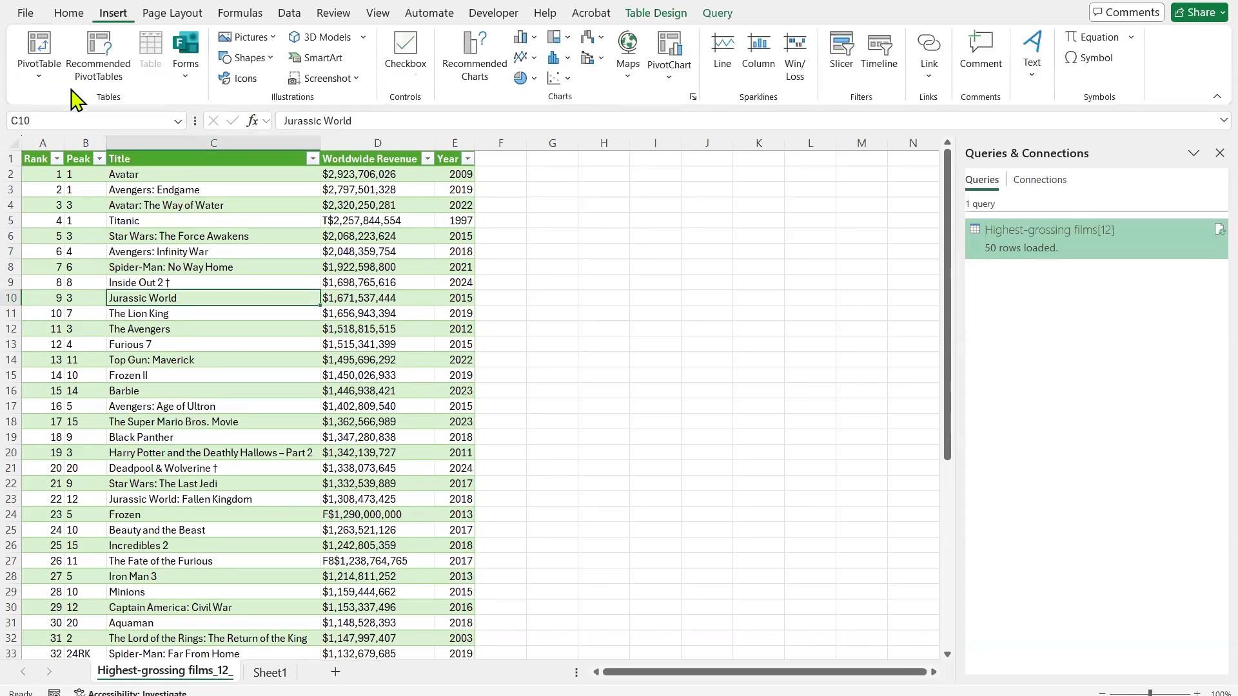
pyautogui.click(38, 51)
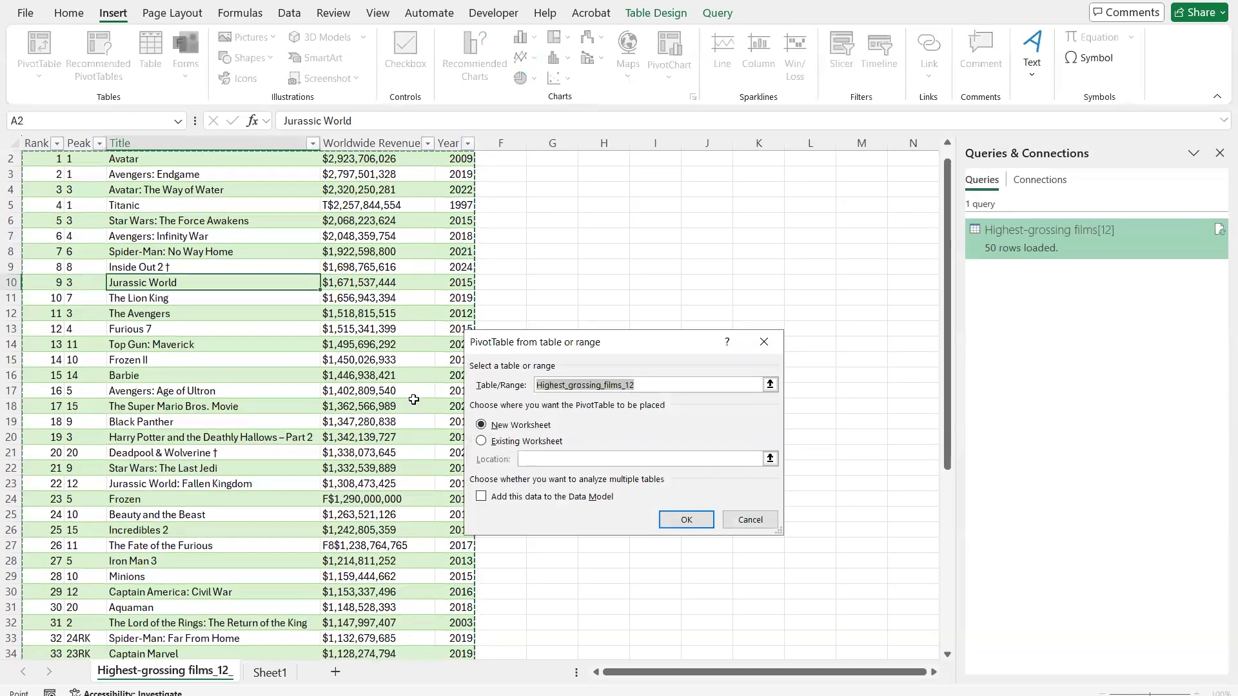
pyautogui.click(682, 519)
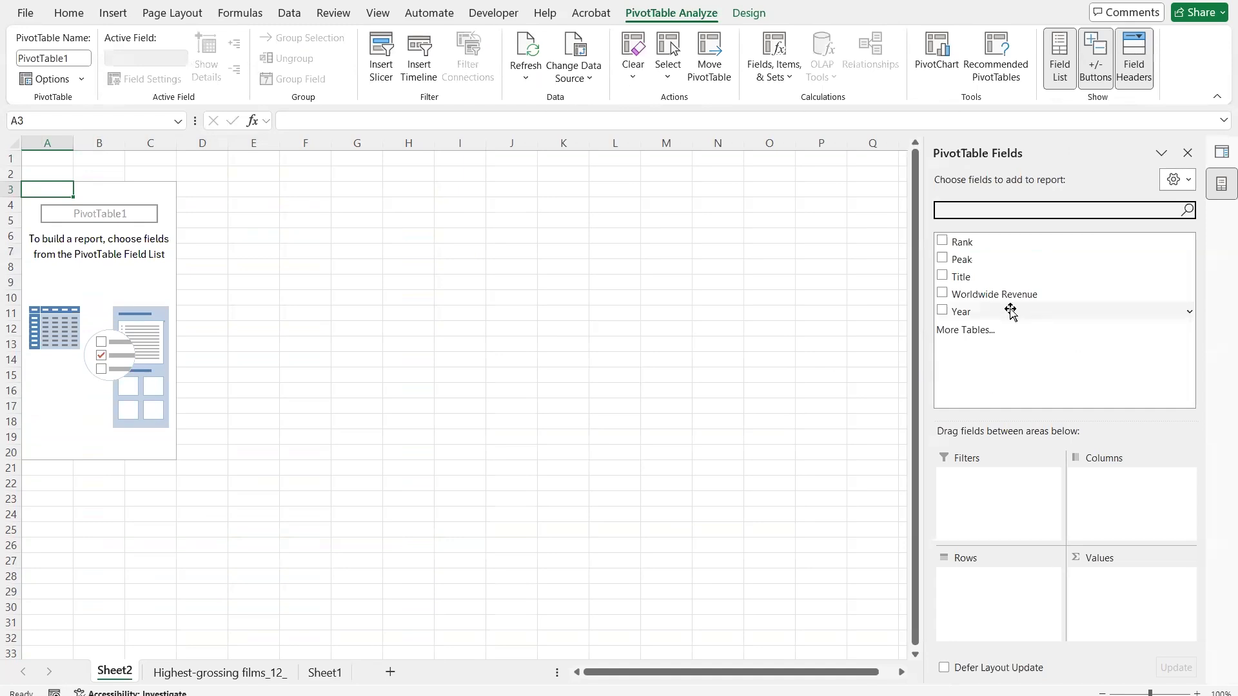
# Add Title to the PivotTable's rows and place Worldwide Revenue in its values.
pyautogui.click(943, 278)
pyautogui.click(943, 295)
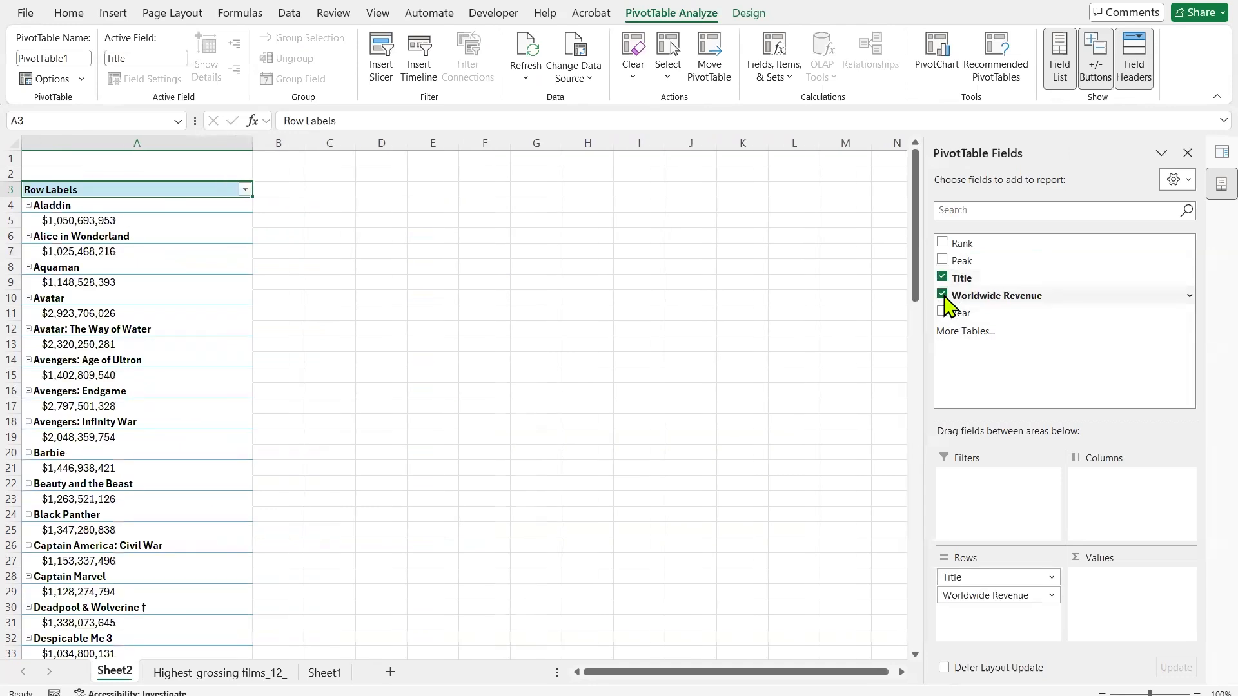
pyautogui.moveTo(1017, 591); pyautogui.dragTo(1122, 601)
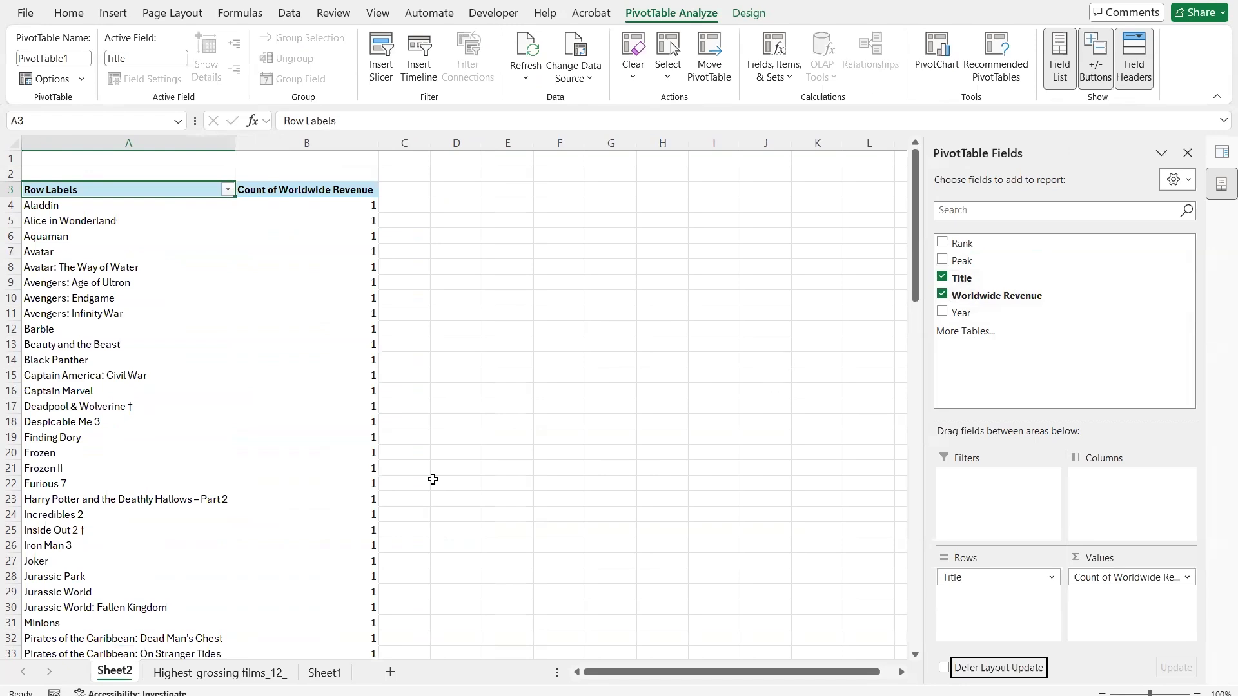
# Examine the Worldwide Revenue column of the loaded films table for entries with stray characters before the dollar sign.
pyautogui.click(243, 674)
pyautogui.click(388, 326)
pyautogui.scroll(-3, 386, 323)
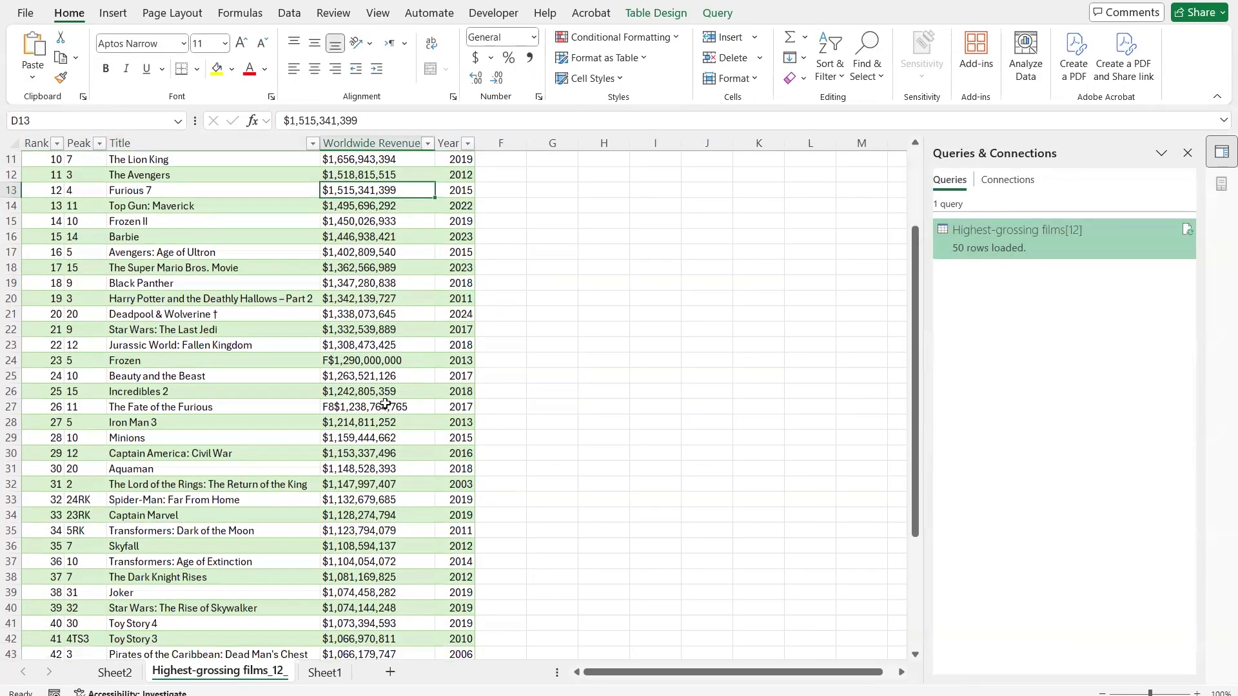
pyautogui.click(385, 405)
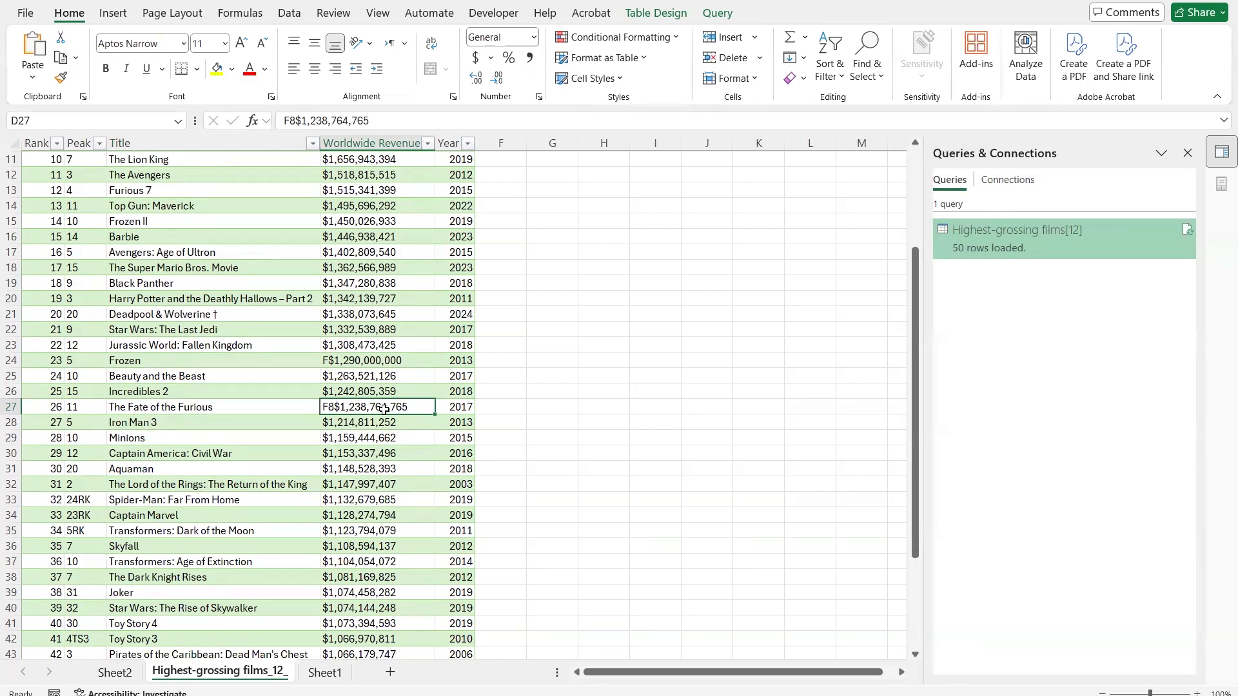
pyautogui.scroll(4, 361, 358)
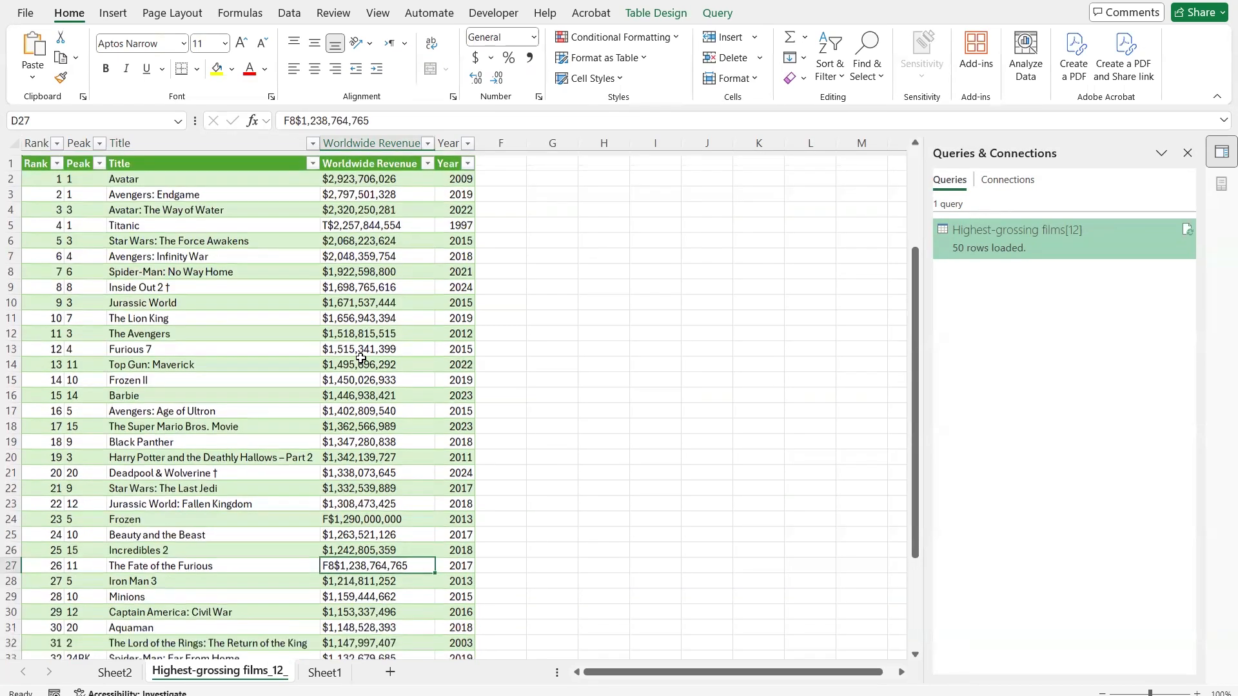
pyautogui.scroll(-8, 361, 358)
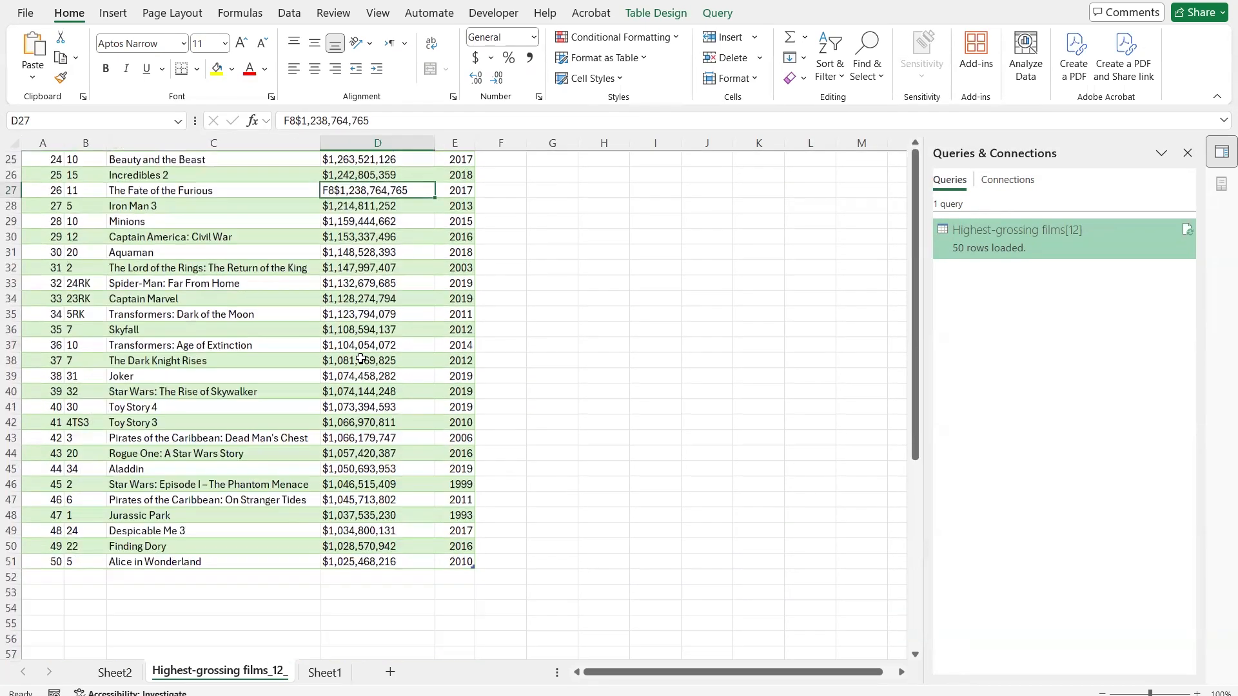
pyautogui.scroll(2, 361, 359)
pyautogui.scroll(-3, 361, 358)
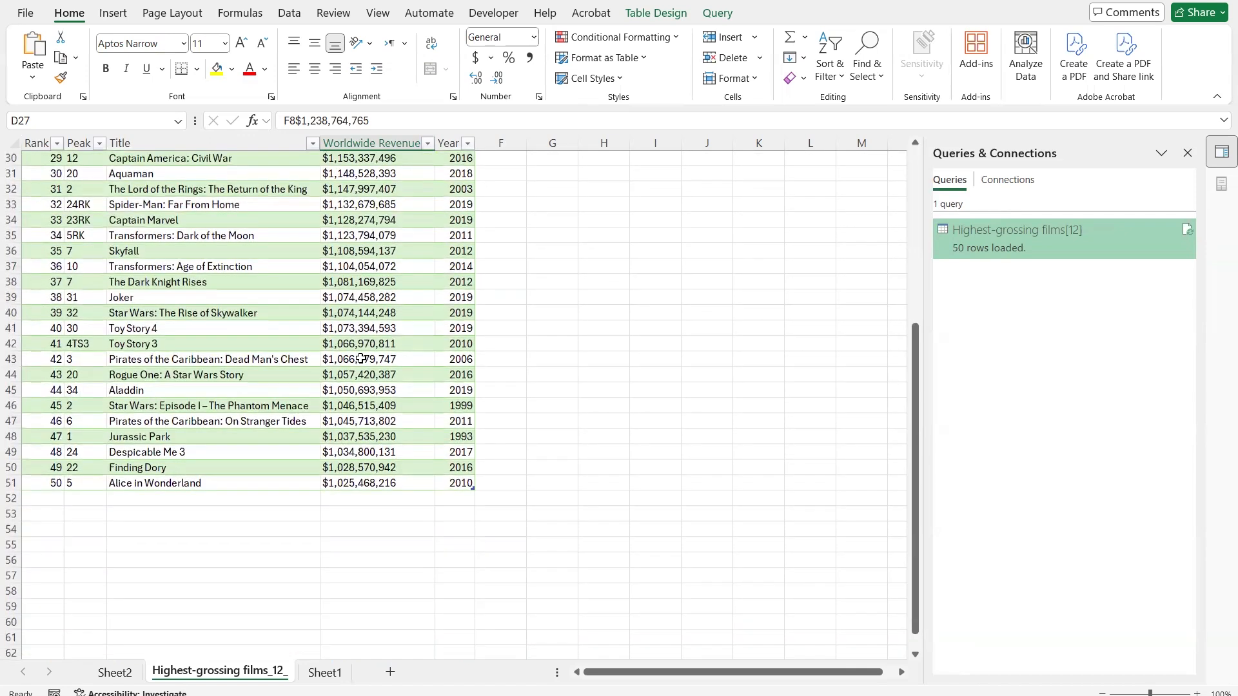
pyautogui.scroll(9, 361, 359)
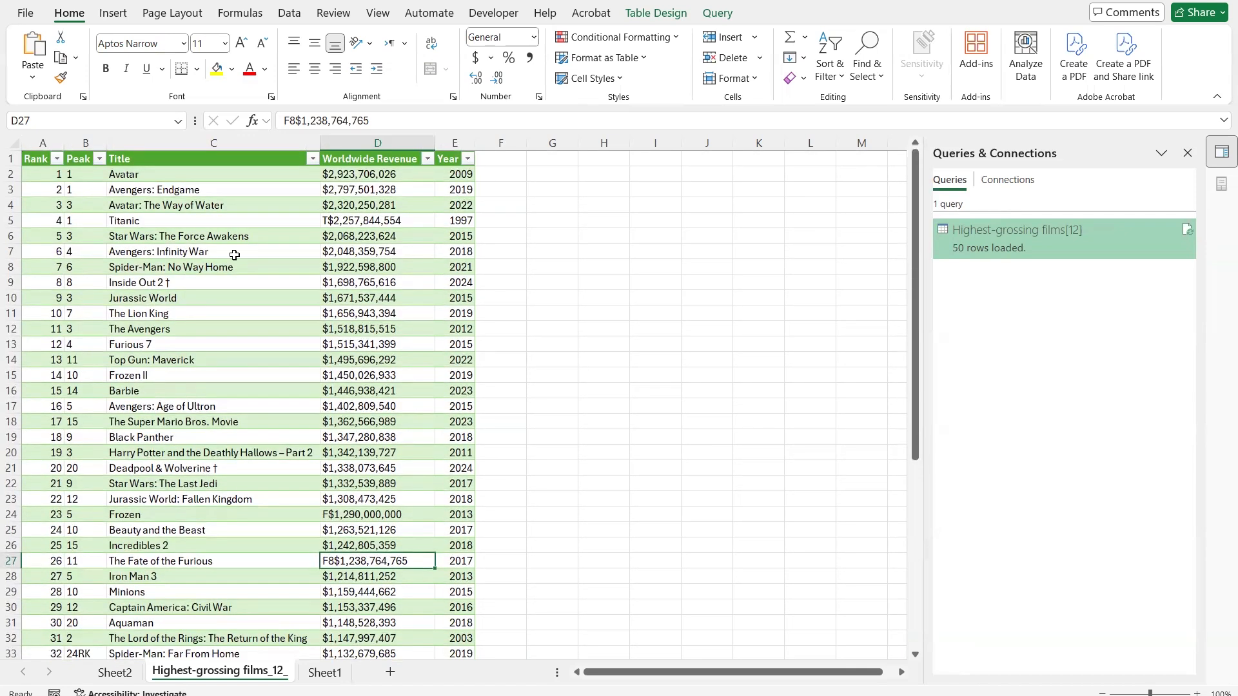
# Delete the Titanic and The Fate of the Furious rows from the films table.
pyautogui.click(10, 221)
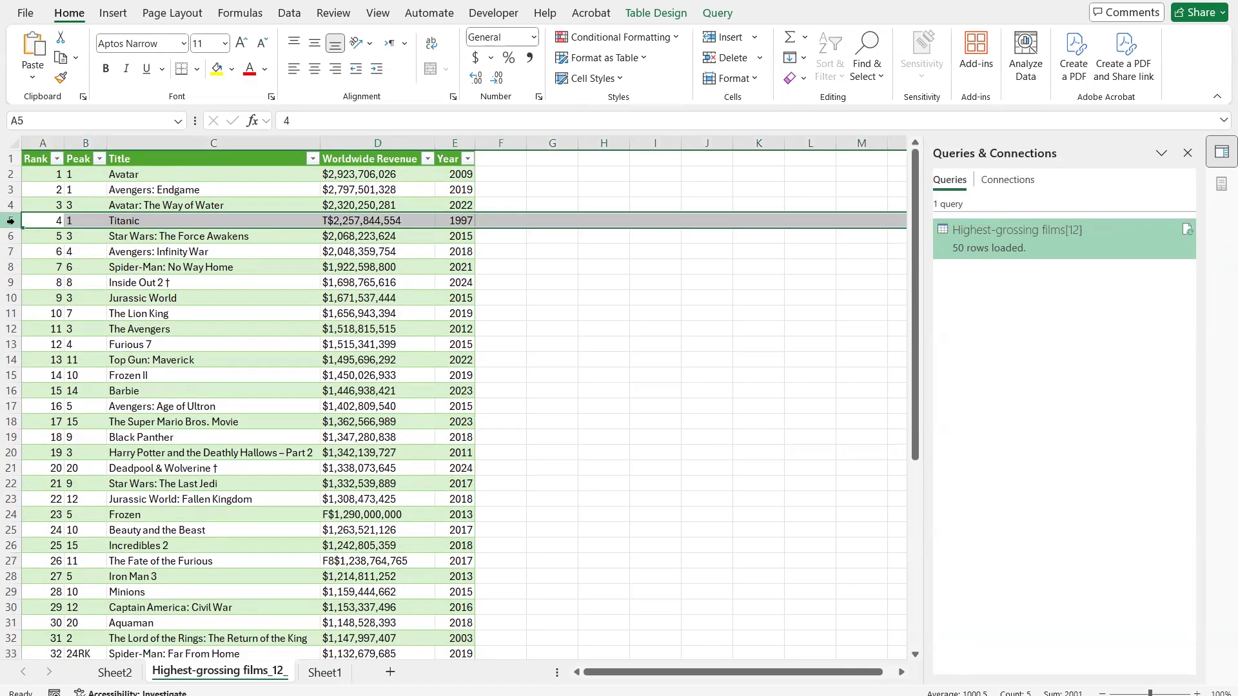
pyautogui.rightClick(10, 221)
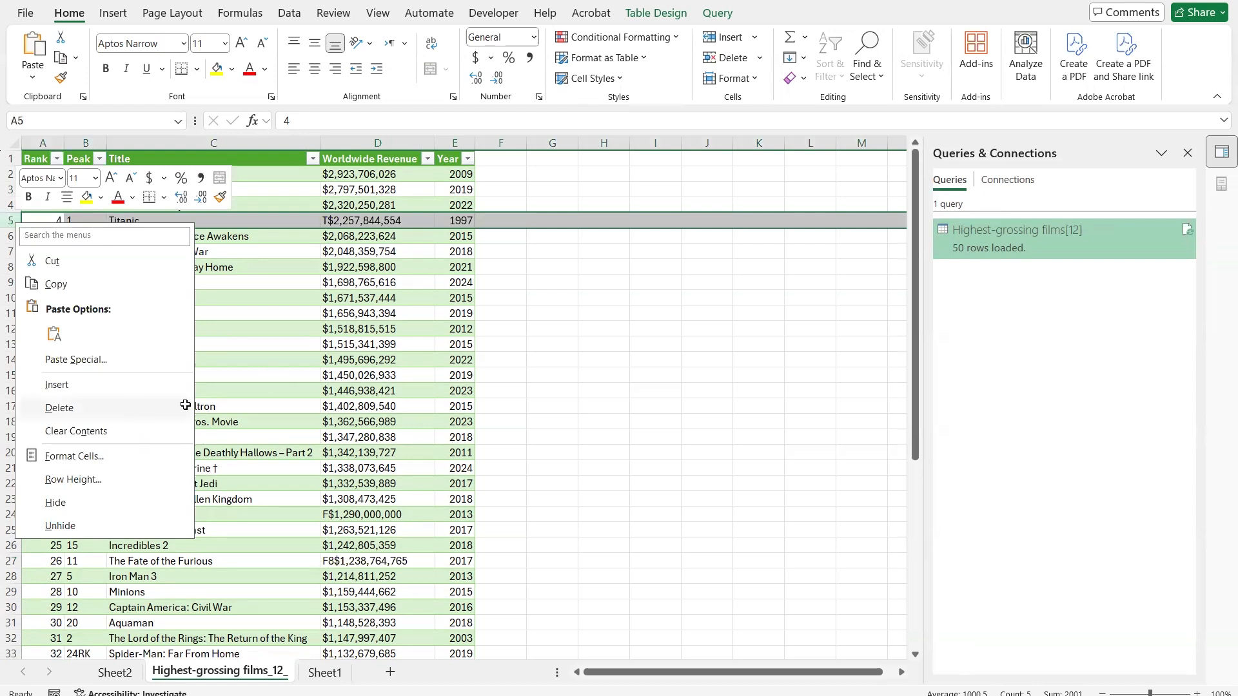
pyautogui.click(135, 405)
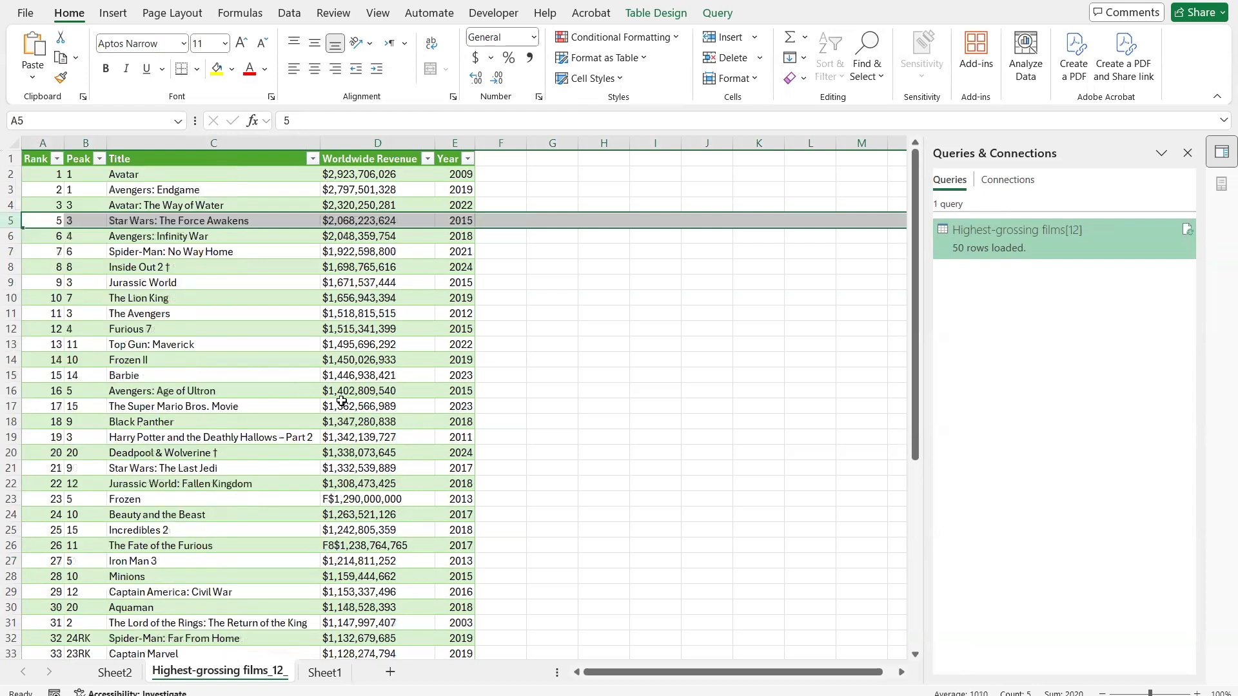
pyautogui.scroll(-2, 290, 400)
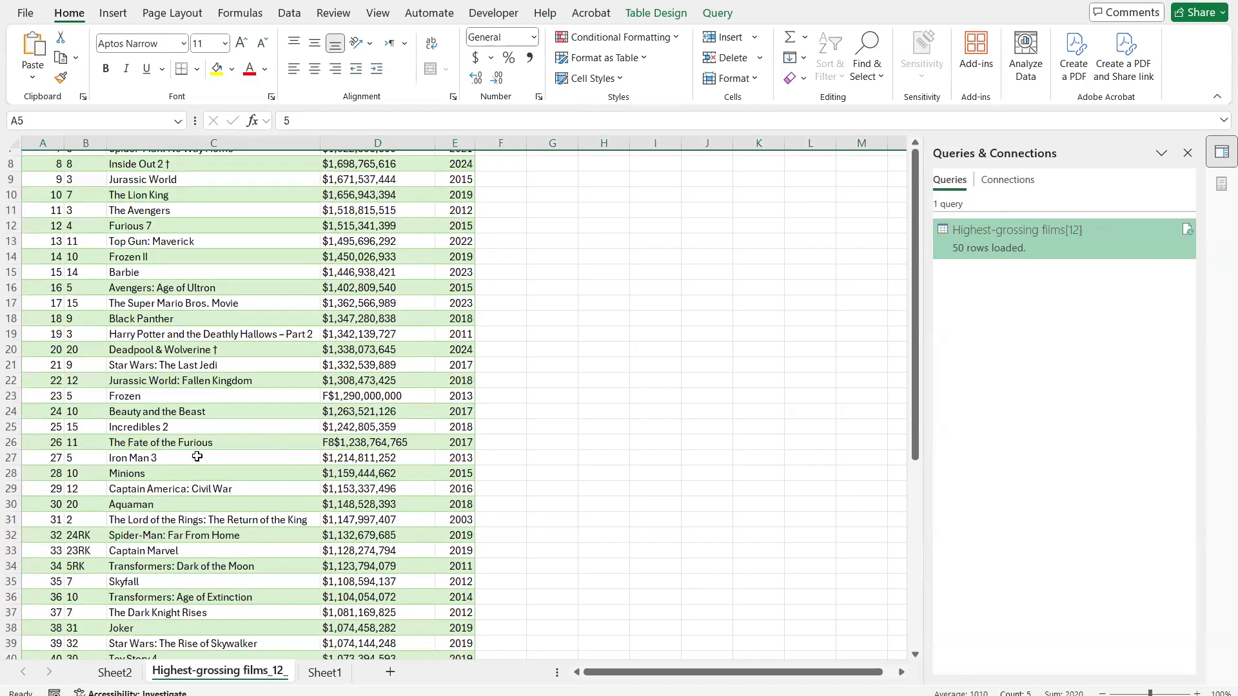
pyautogui.click(9, 443)
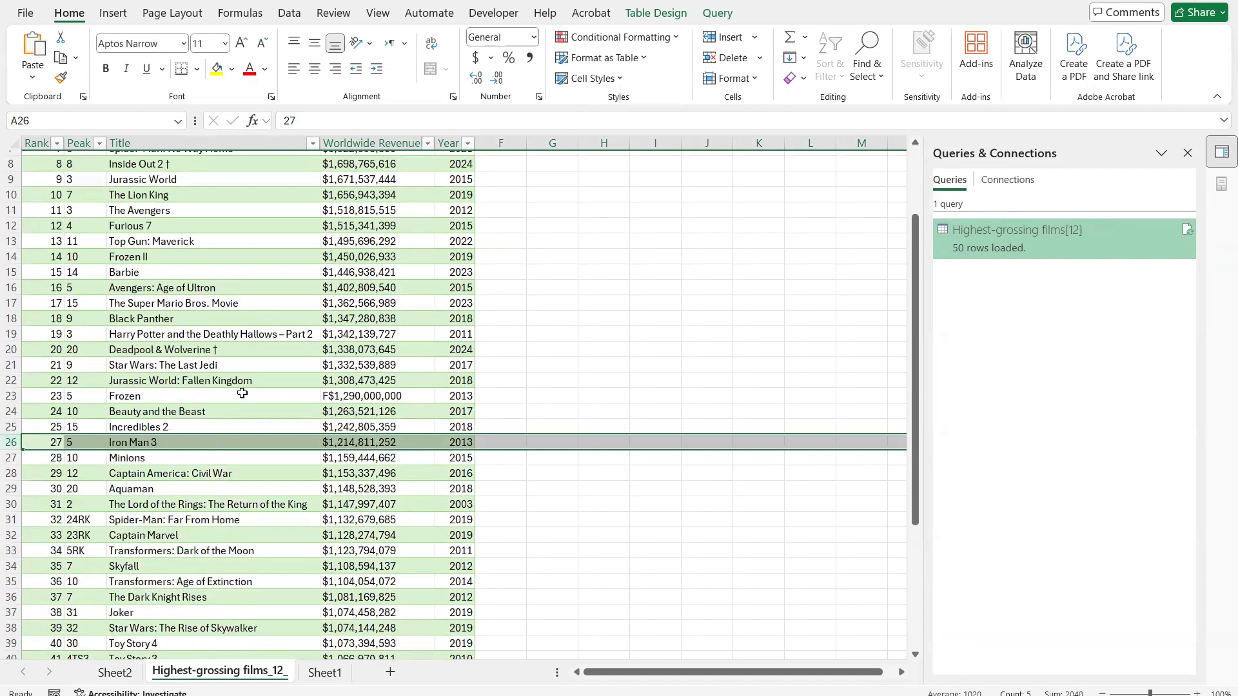
pyautogui.hotkey('ctrl', '-')
# Delete the Frozen row from the films table and check the remaining values in the Worldwide Revenue filter list.
pyautogui.scroll(-4, 244, 395)
pyautogui.scroll(7, 243, 395)
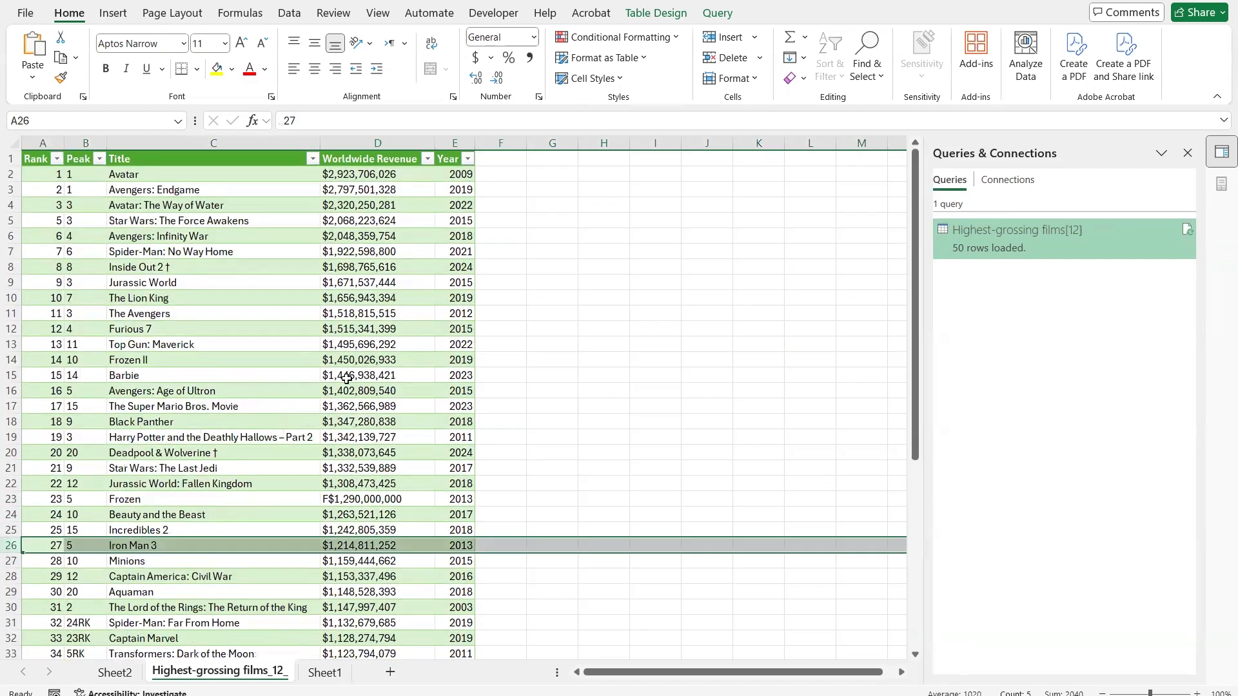
pyautogui.click(9, 499)
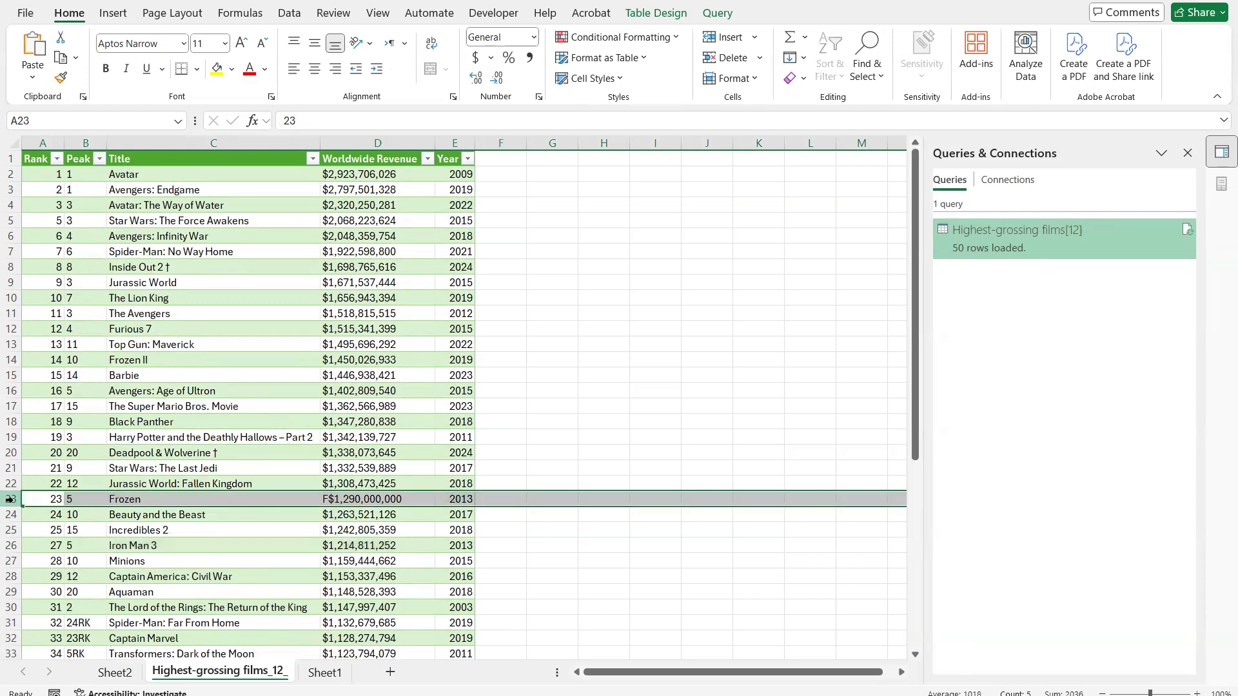
pyautogui.hotkey('ctrl', '-')
pyautogui.click(335, 359)
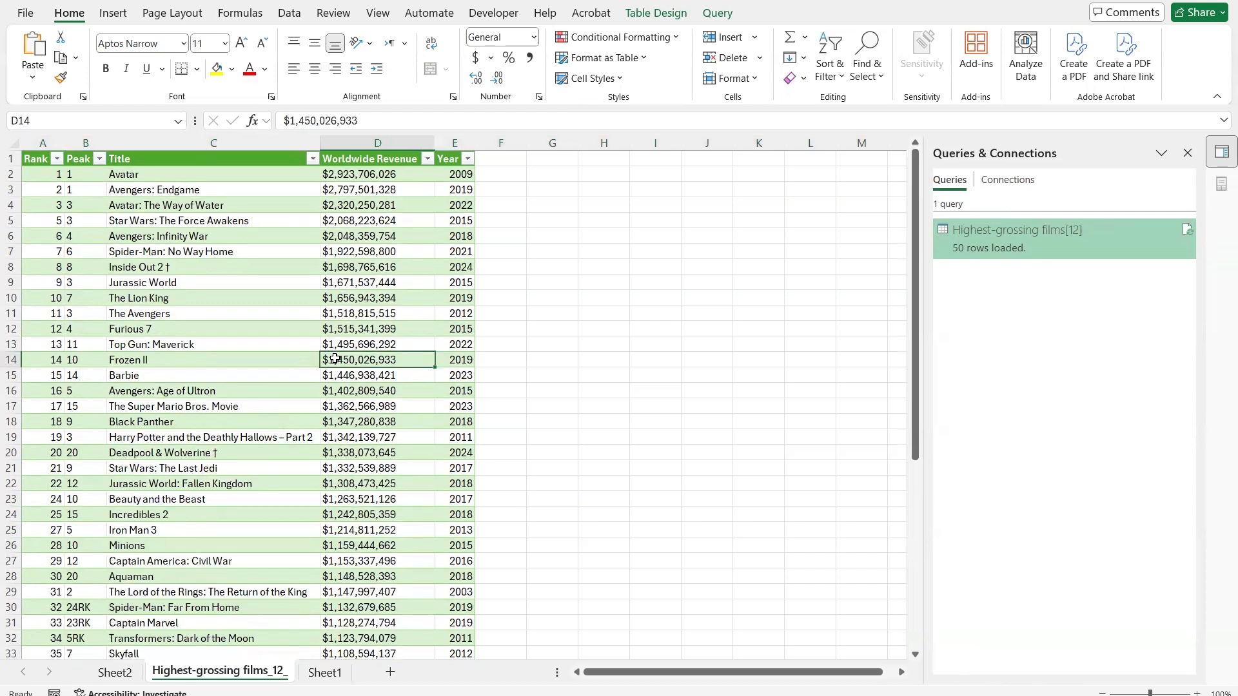
pyautogui.click(427, 159)
pyautogui.scroll(-3, 329, 481)
pyautogui.scroll(-4, 332, 473)
pyautogui.click(454, 376)
# Refresh the PivotTable on Sheet2.
pyautogui.click(129, 674)
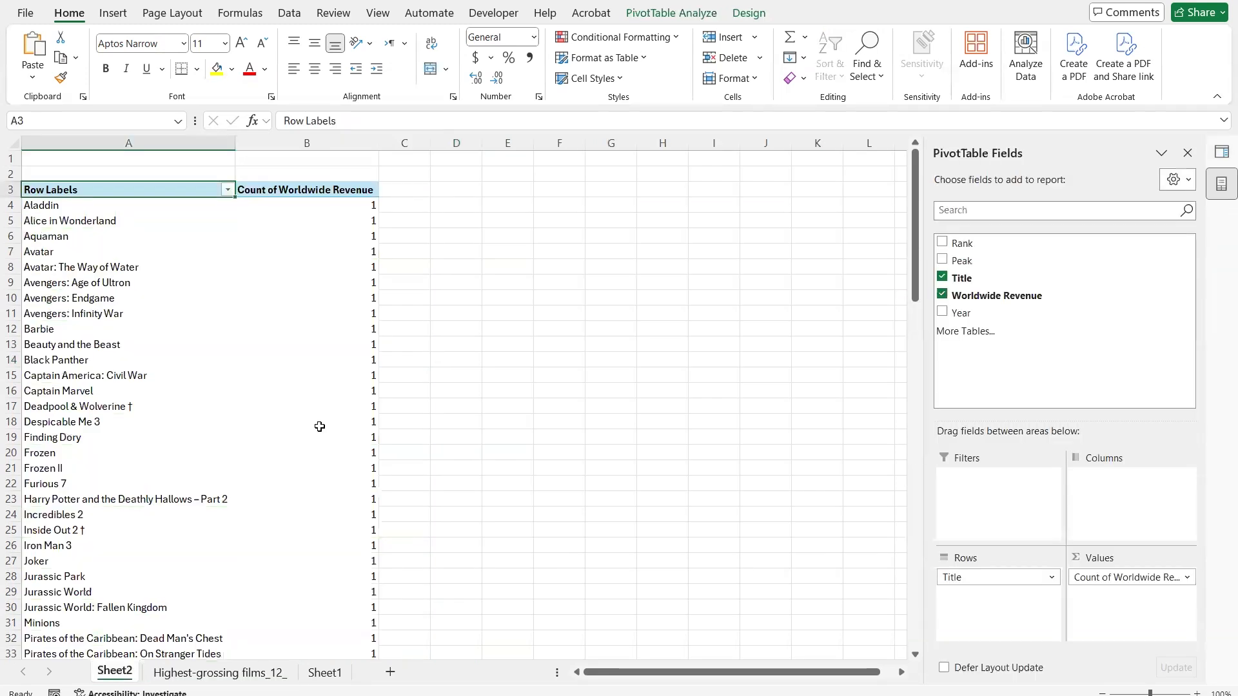
pyautogui.moveTo(319, 427)
pyautogui.click(135, 315)
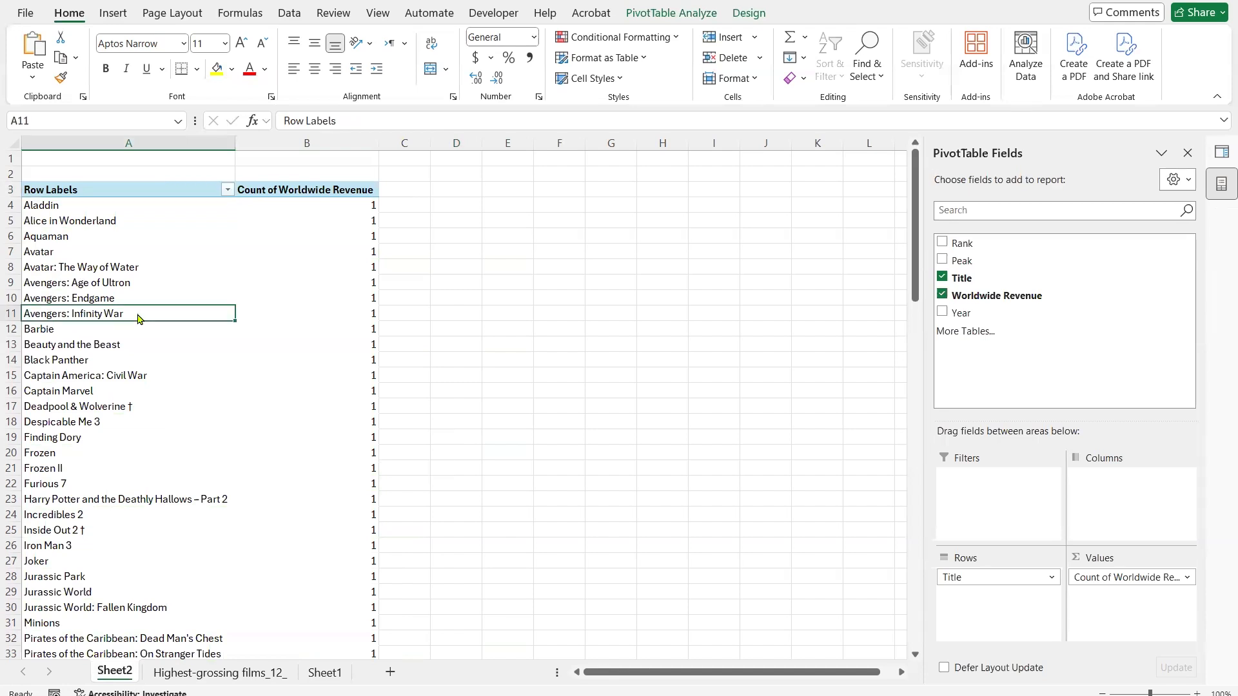
pyautogui.rightClick(140, 314)
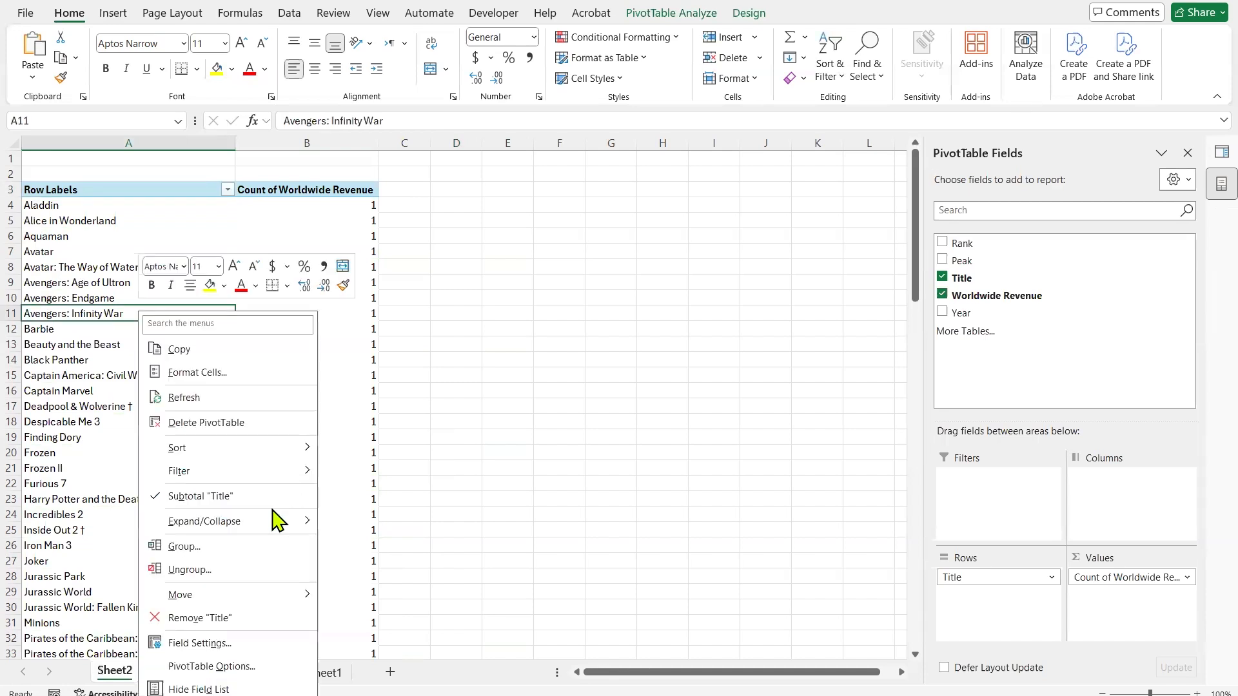
pyautogui.click(224, 396)
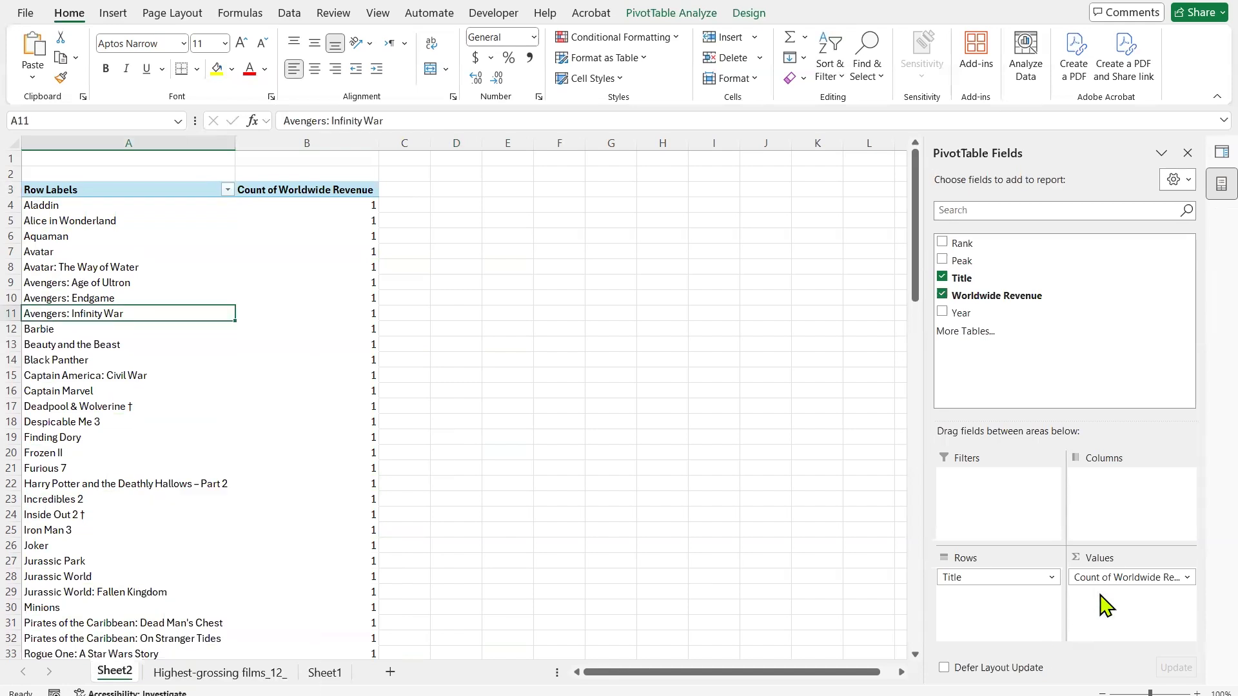
# Remove Worldwide Revenue from the PivotTable and add it back to the values area.
pyautogui.moveTo(1103, 577); pyautogui.dragTo(770, 512)
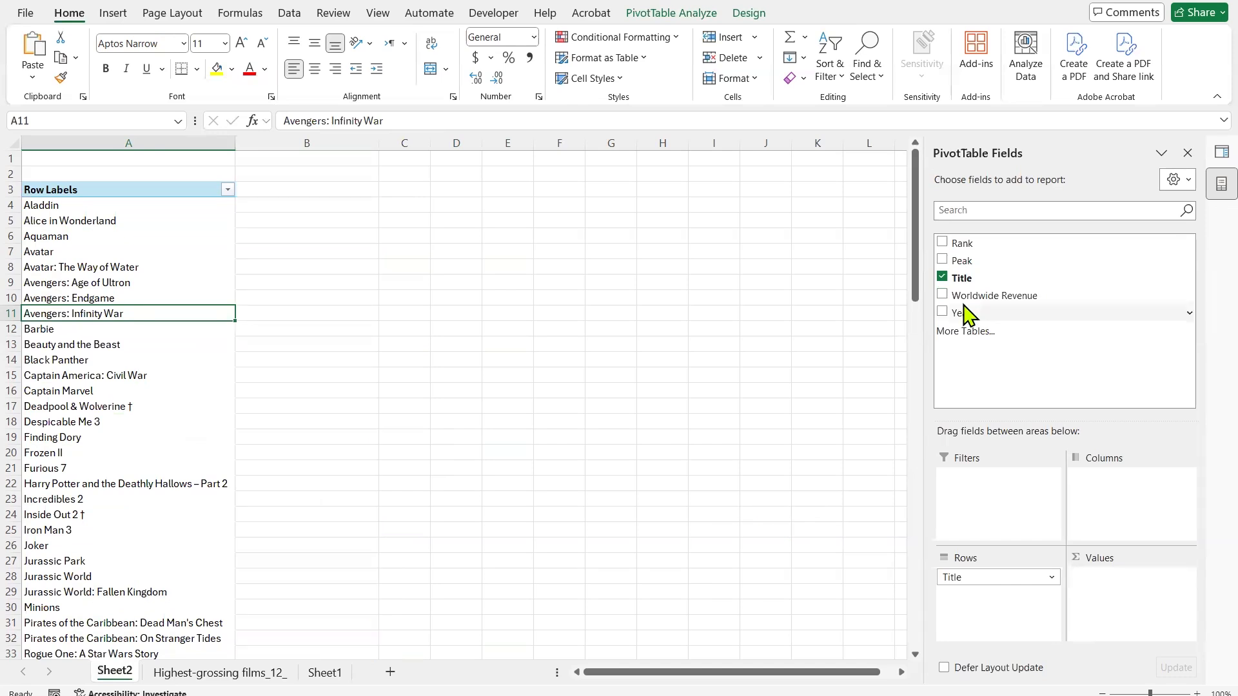
pyautogui.click(943, 295)
pyautogui.moveTo(985, 595); pyautogui.dragTo(1090, 608)
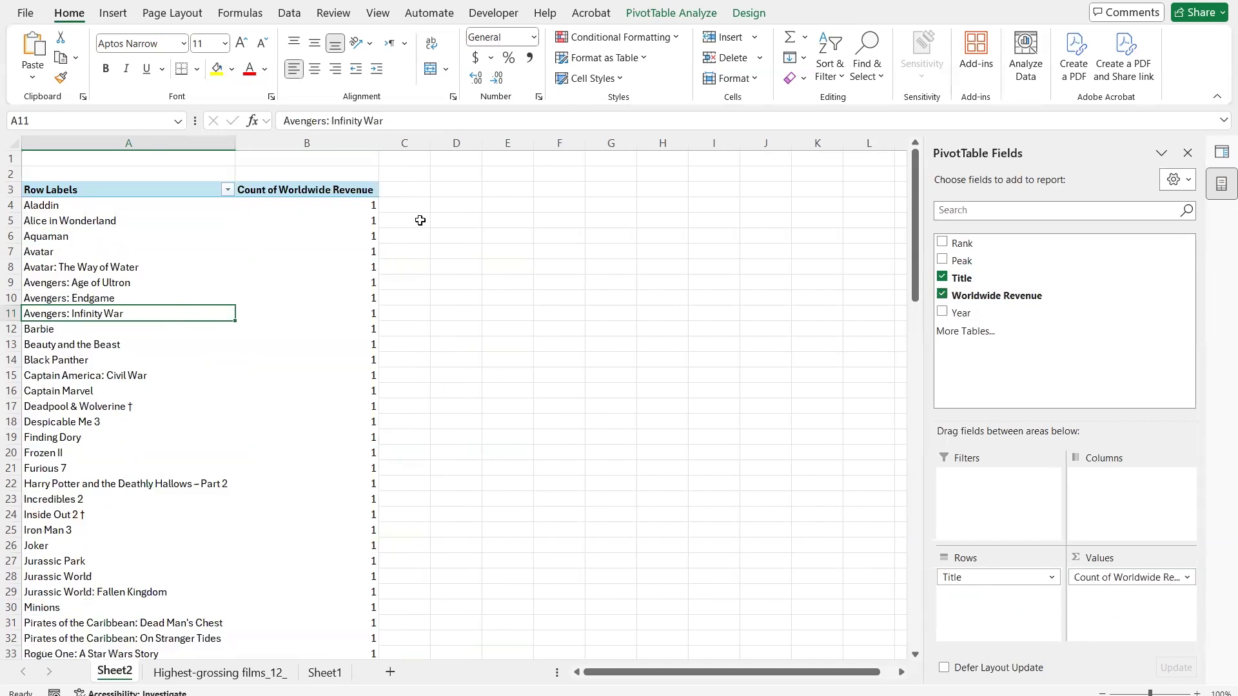
# Check which Summarize Values By options are offered for the PivotTable's Worldwide Revenue field.
pyautogui.rightClick(354, 206)
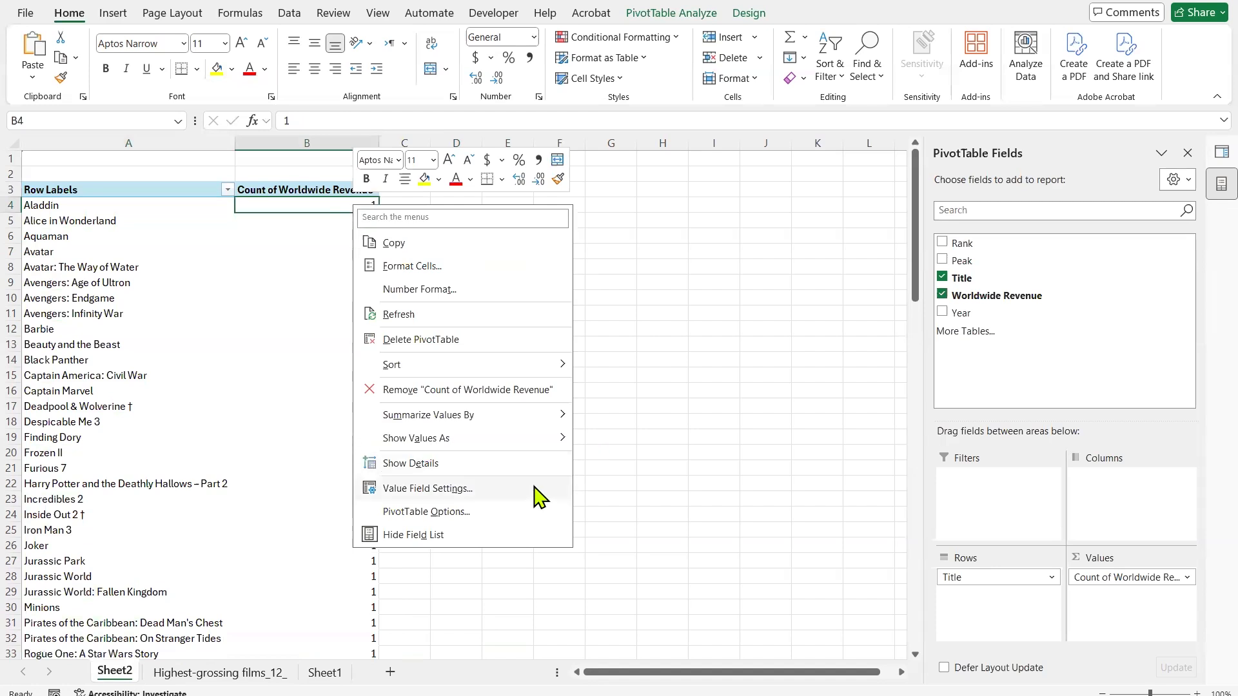
pyautogui.moveTo(556, 422)
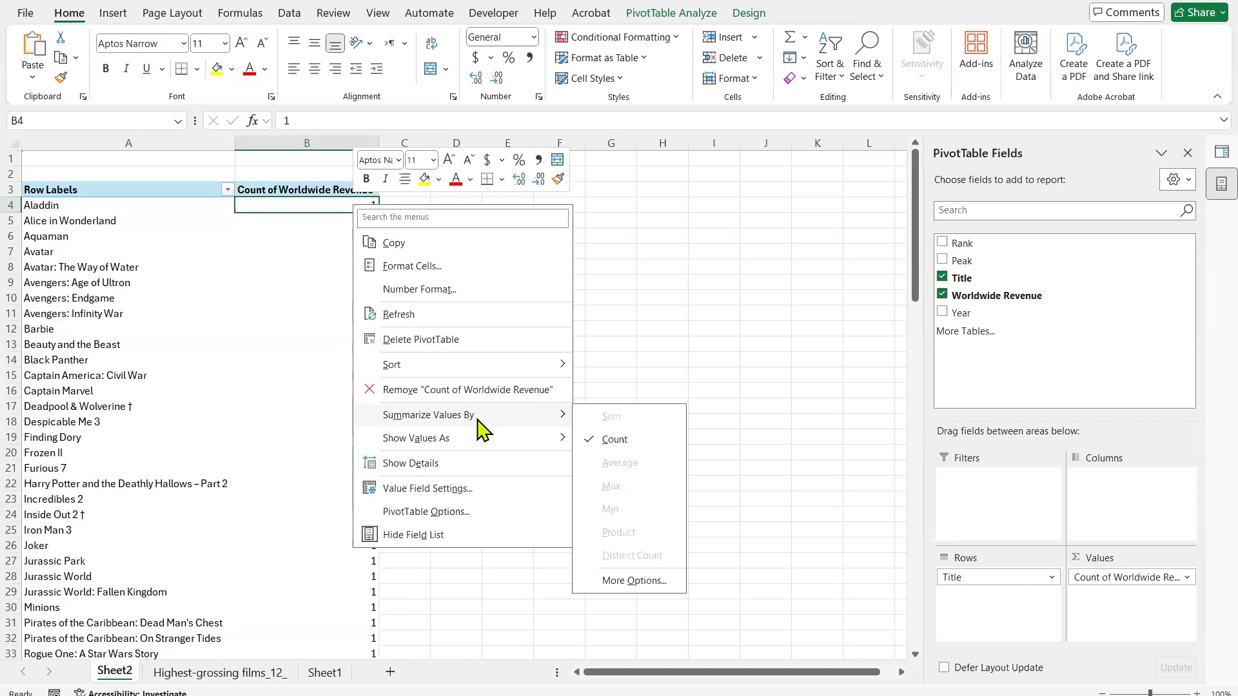
pyautogui.click(258, 310)
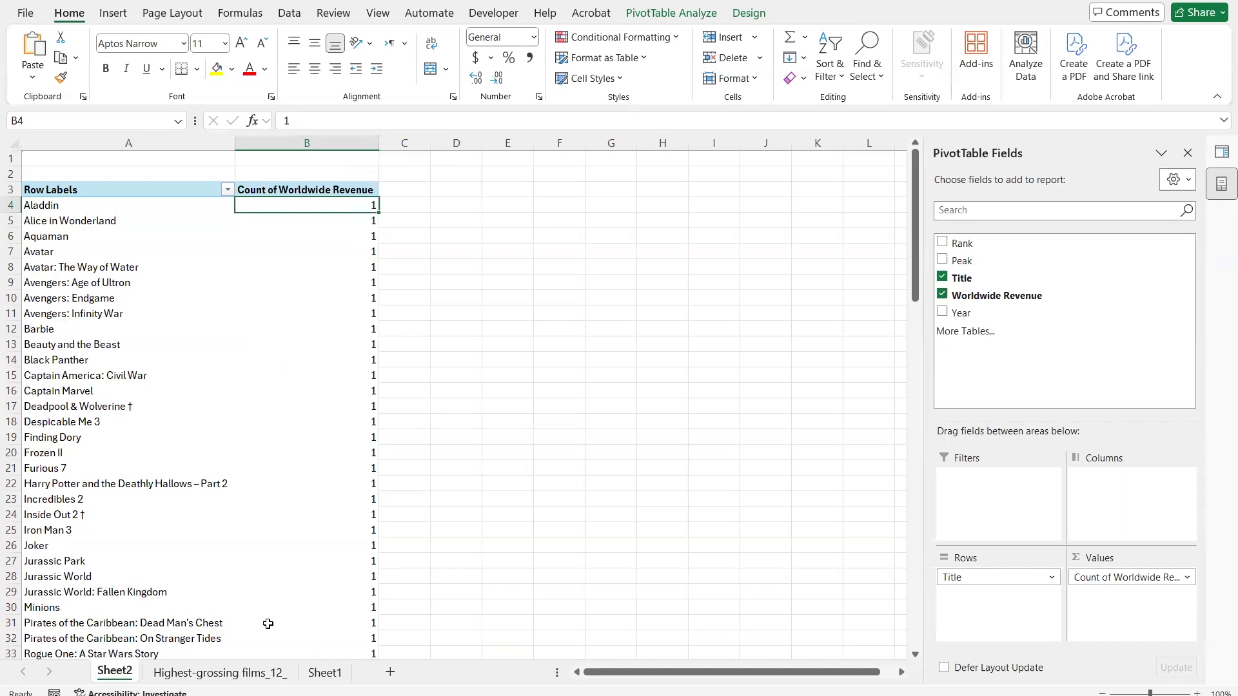
# Apply the Number format to all Worldwide Revenue values in the films table.
pyautogui.click(234, 674)
pyautogui.click(366, 266)
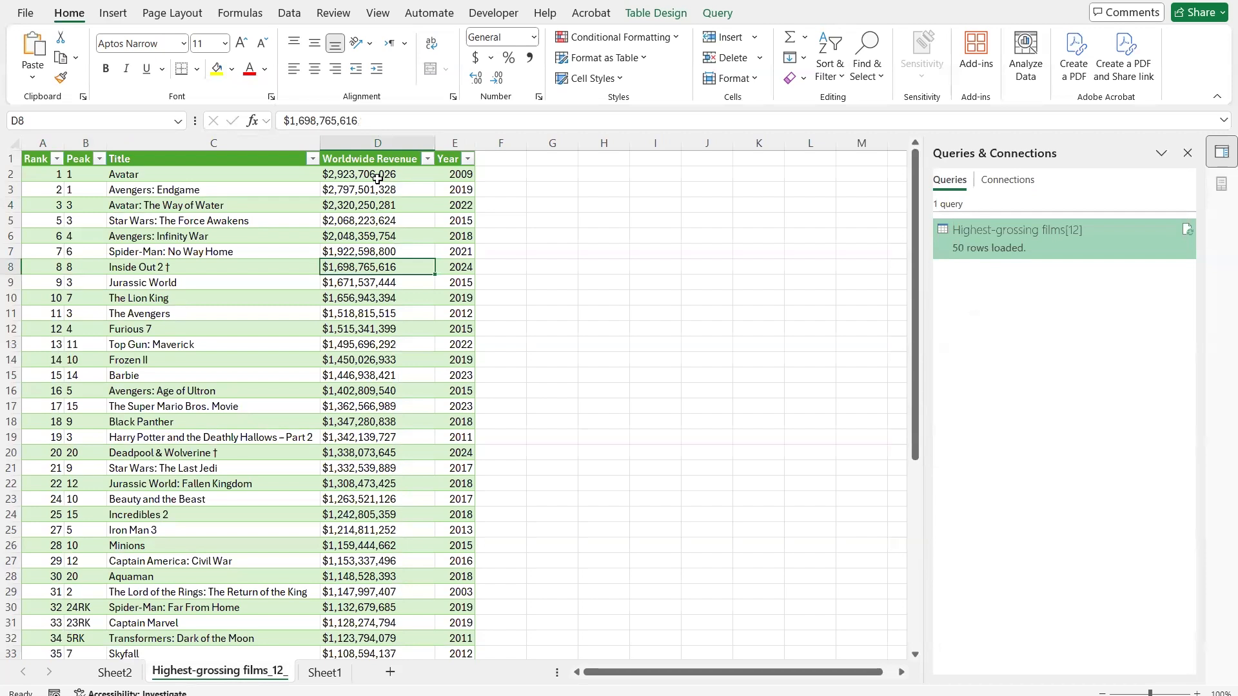
pyautogui.click(381, 219)
pyautogui.click(381, 172)
pyautogui.hotkey('ctrl', 'shift', 'Down')
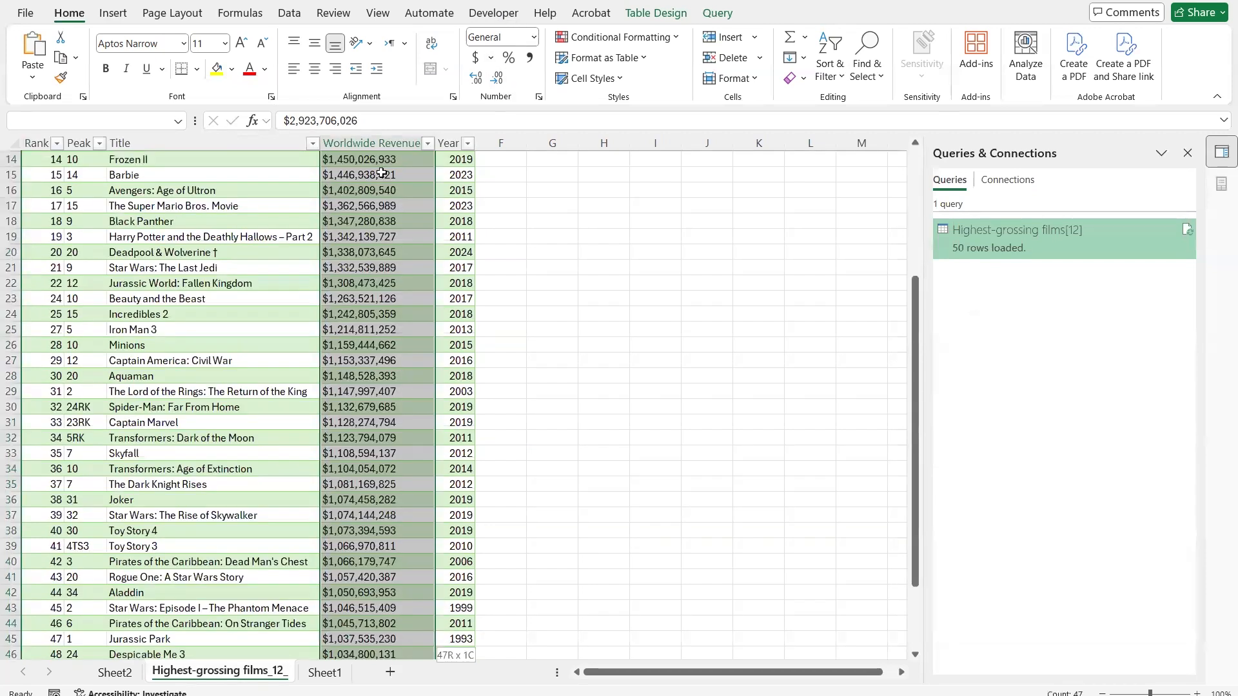
pyautogui.click(533, 37)
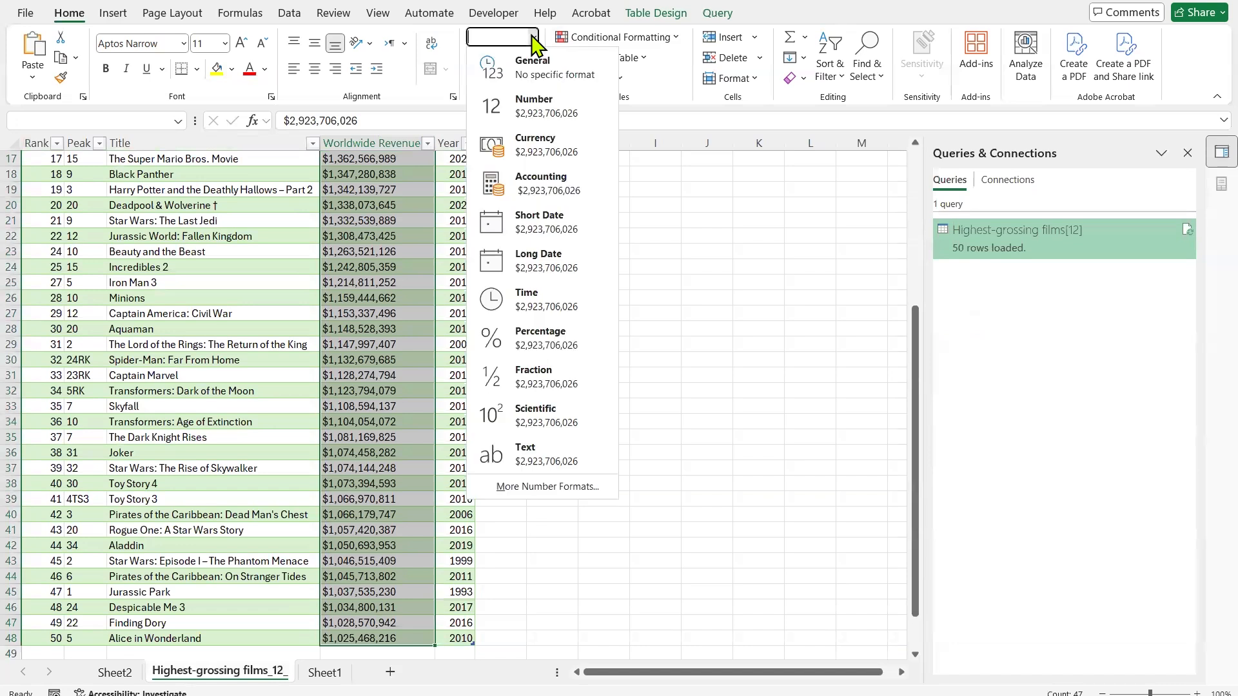
pyautogui.click(537, 111)
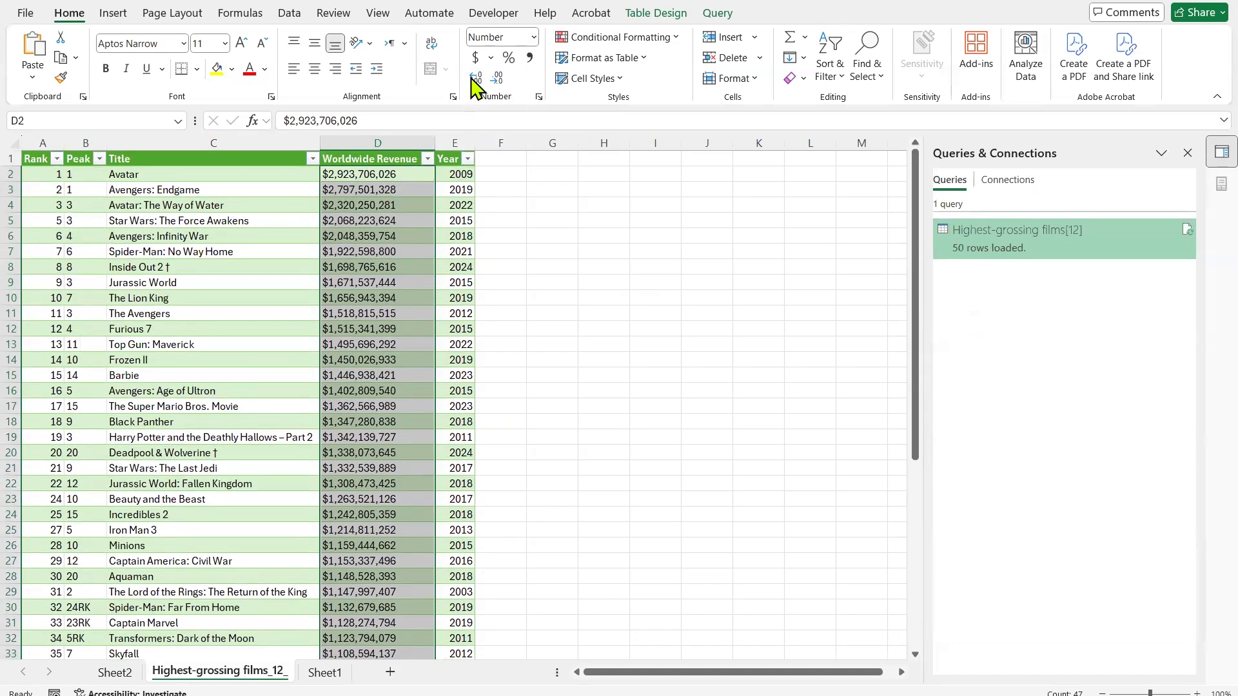
pyautogui.click(491, 59)
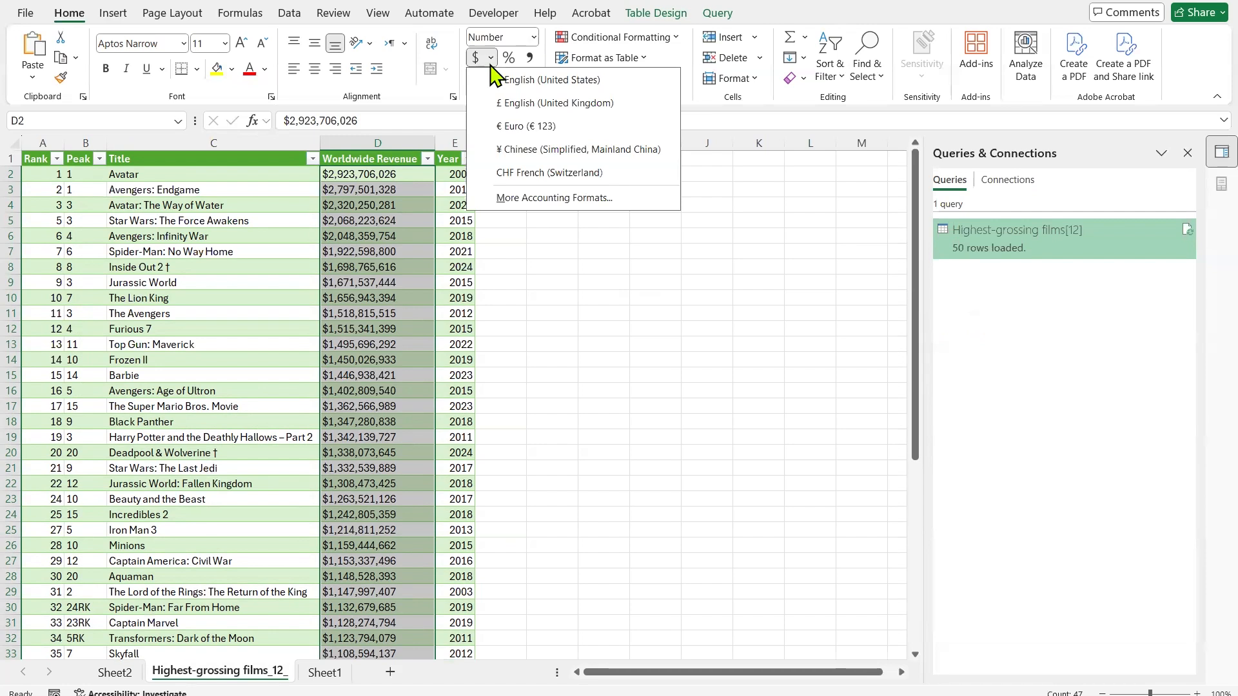
pyautogui.click(385, 245)
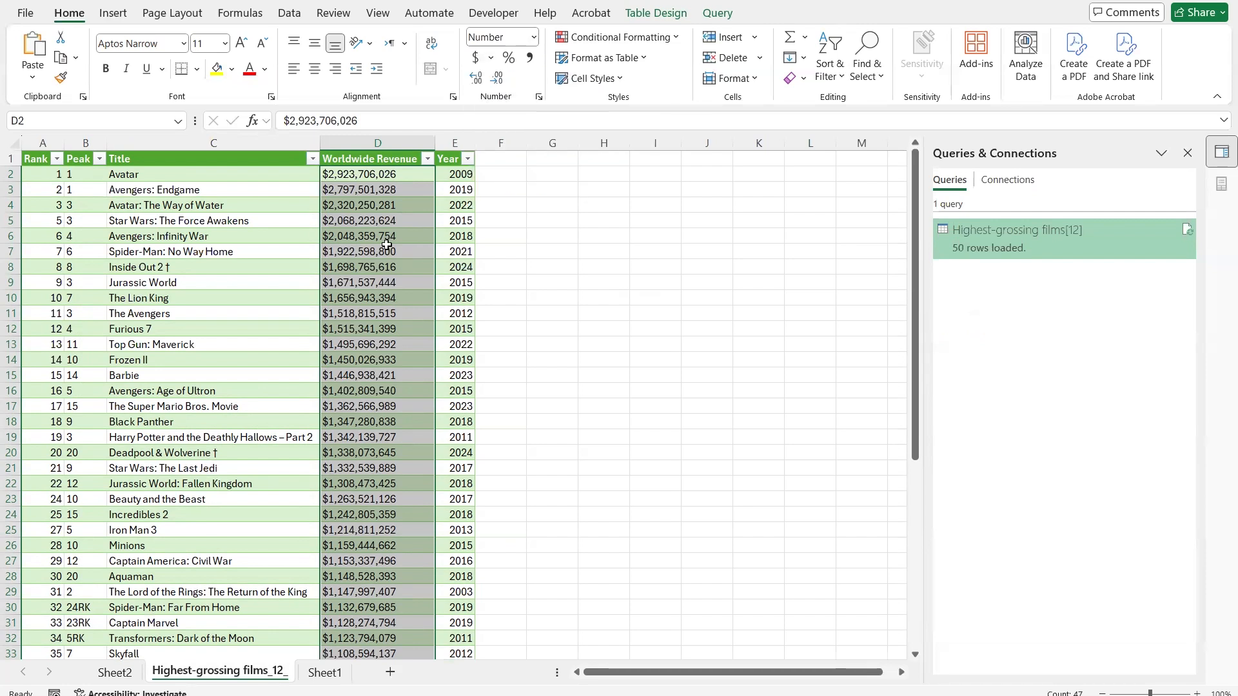
pyautogui.click(381, 283)
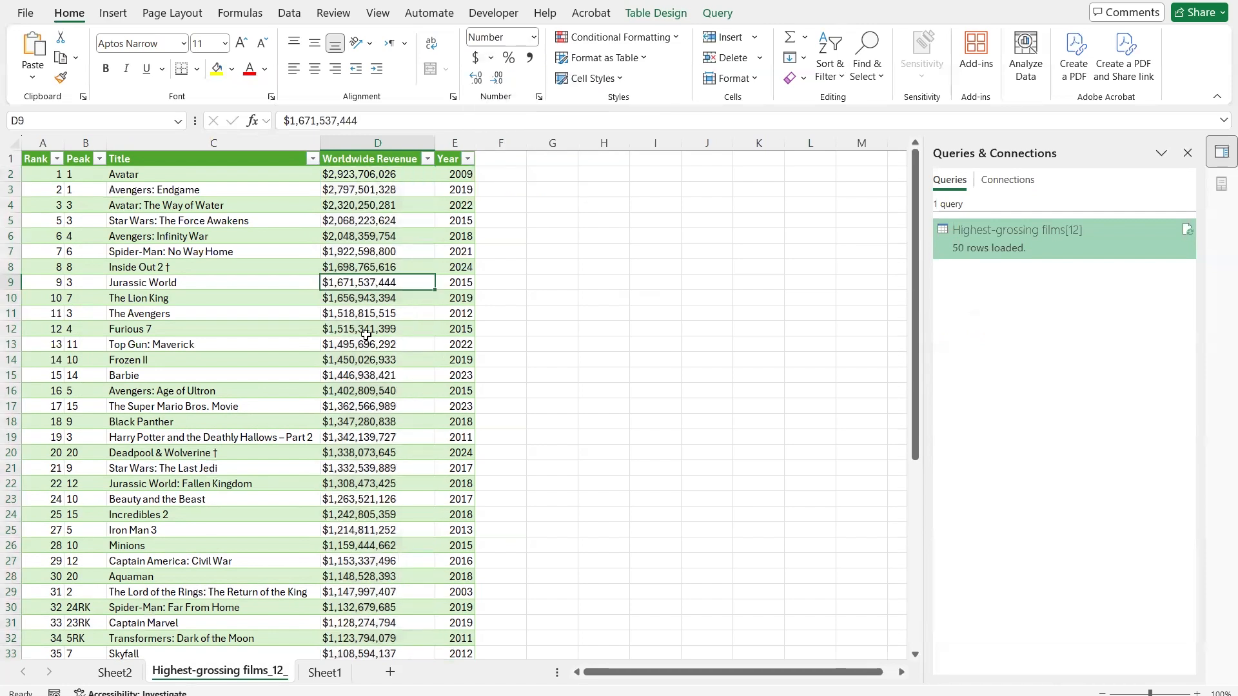
pyautogui.click(238, 269)
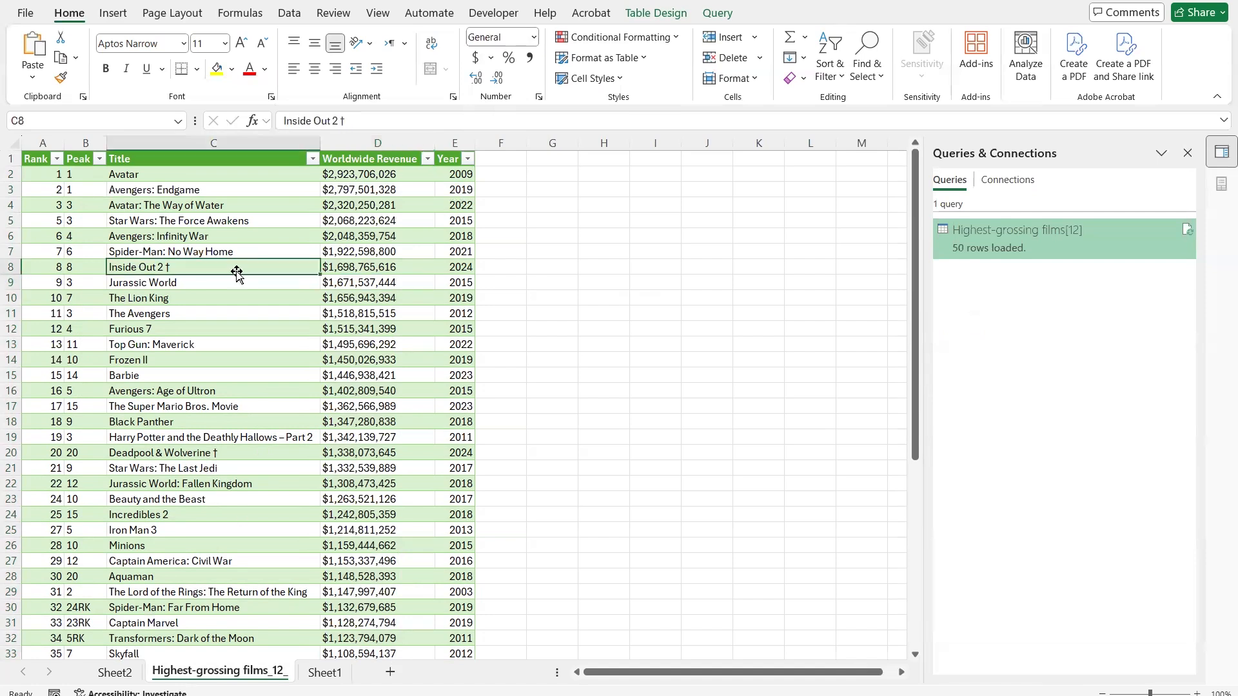
# Refresh the PivotTable on Sheet2 after the format change in its source table.
pyautogui.click(115, 673)
pyautogui.click(199, 274)
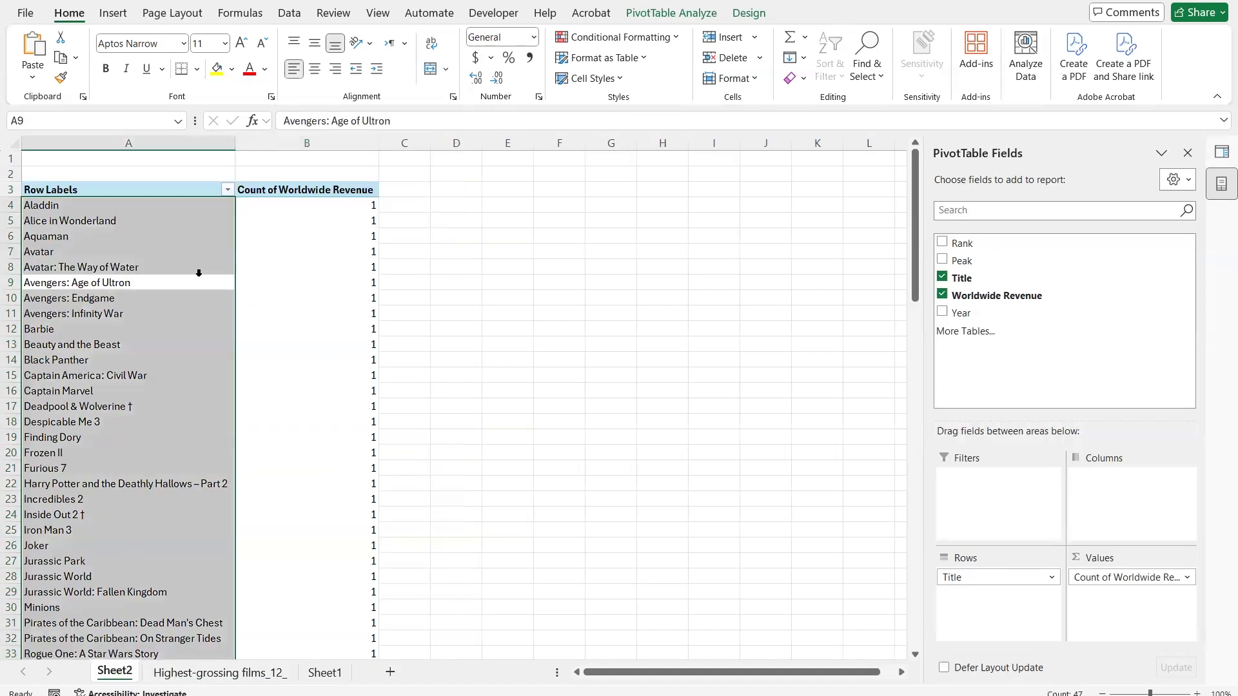
pyautogui.rightClick(198, 273)
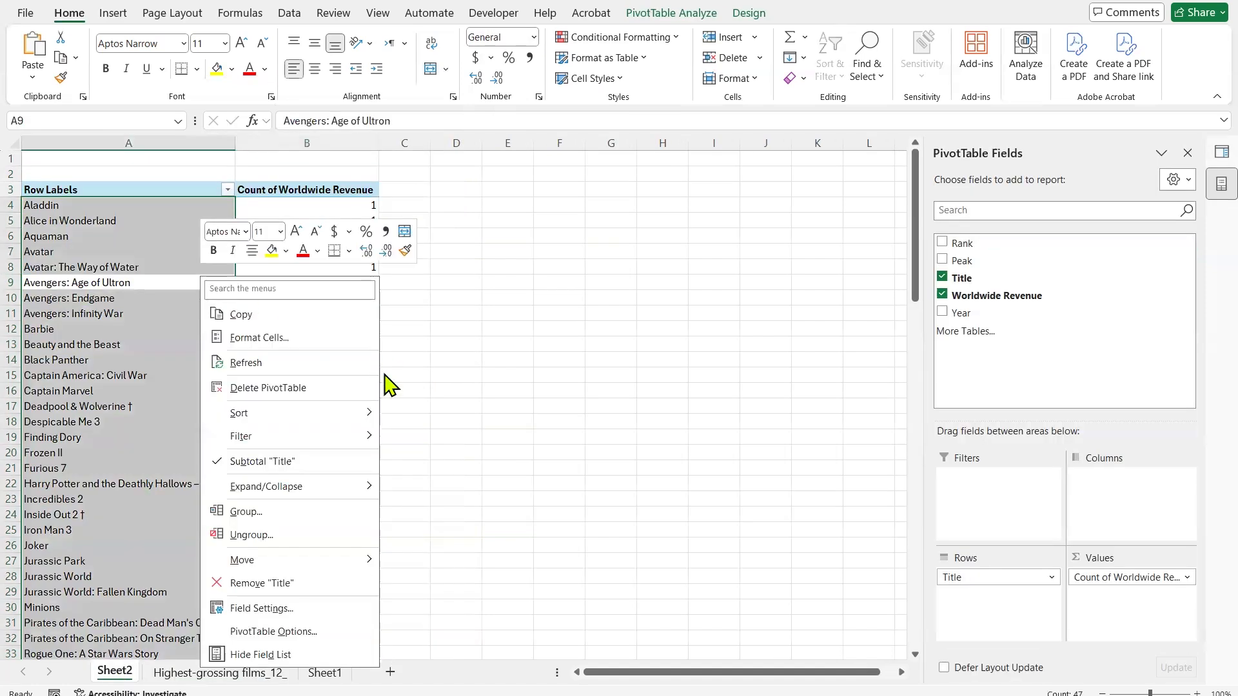
pyautogui.click(291, 363)
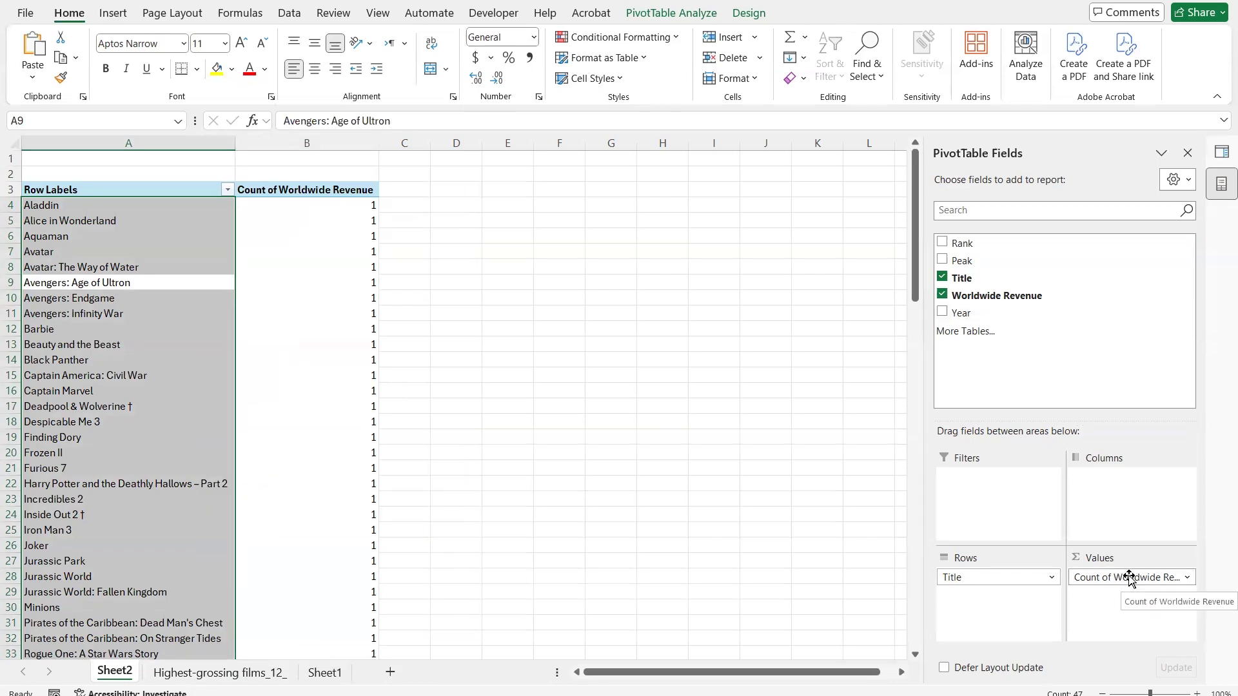
# Take Worldwide Revenue out of the PivotTable's values area and add it there again.
pyautogui.moveTo(1129, 576); pyautogui.dragTo(948, 307)
pyautogui.click(217, 284)
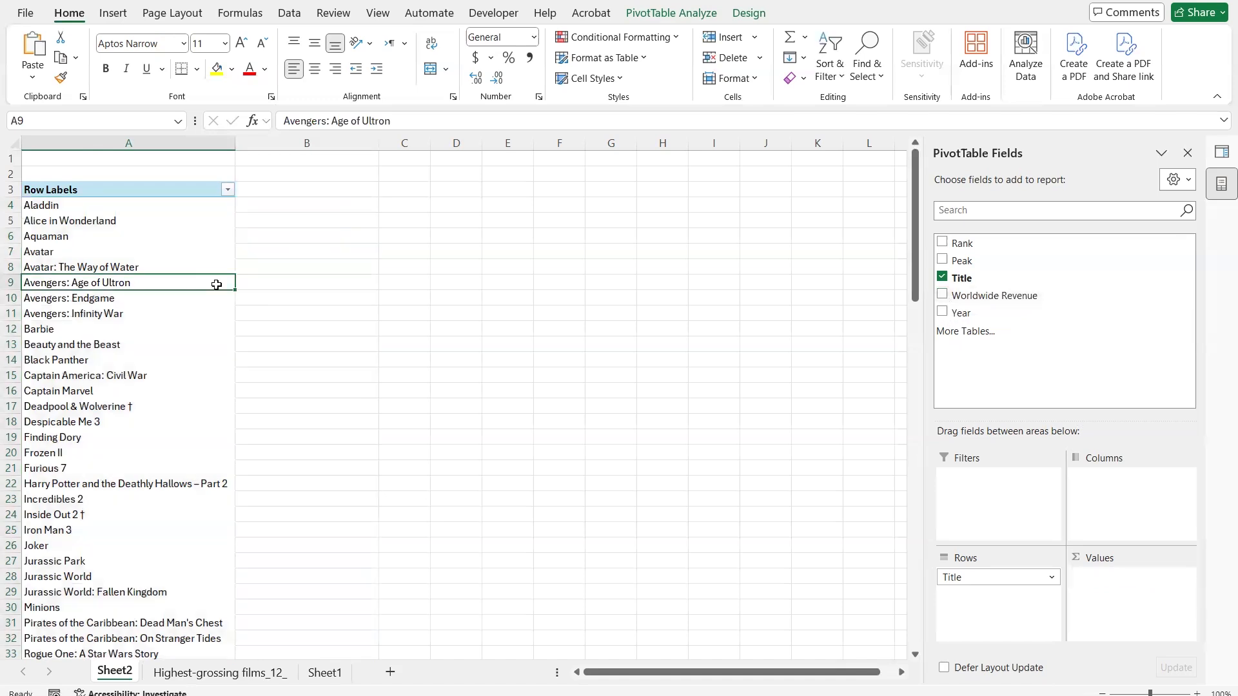
pyautogui.moveTo(987, 295); pyautogui.dragTo(1160, 611)
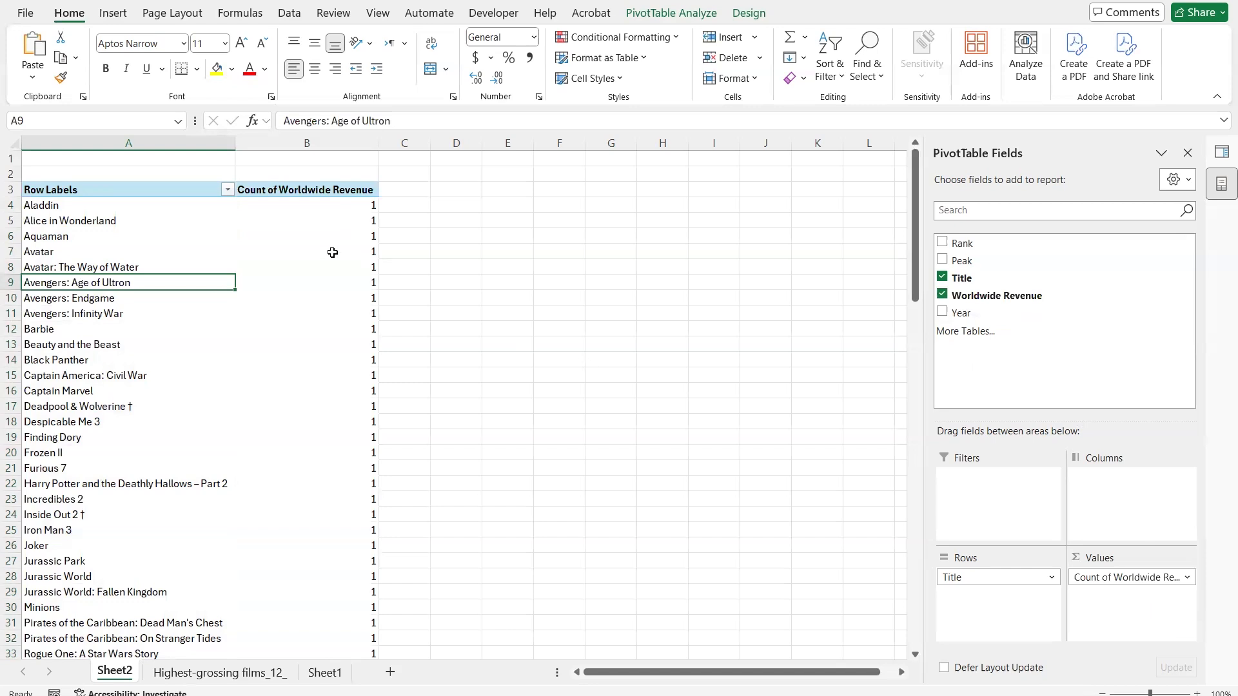
pyautogui.click(299, 233)
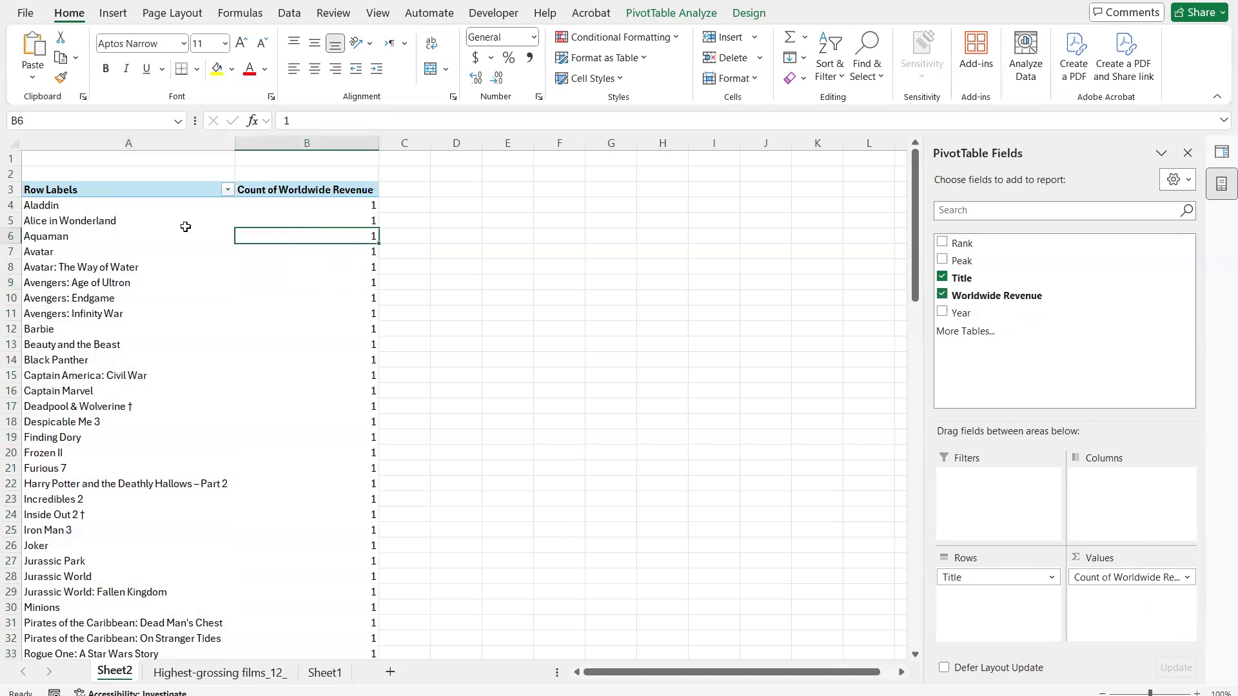
# Save the workbook as Data from Website in the Microsoft Excel Power Query folder.
pyautogui.click(194, 674)
pyautogui.click(286, 300)
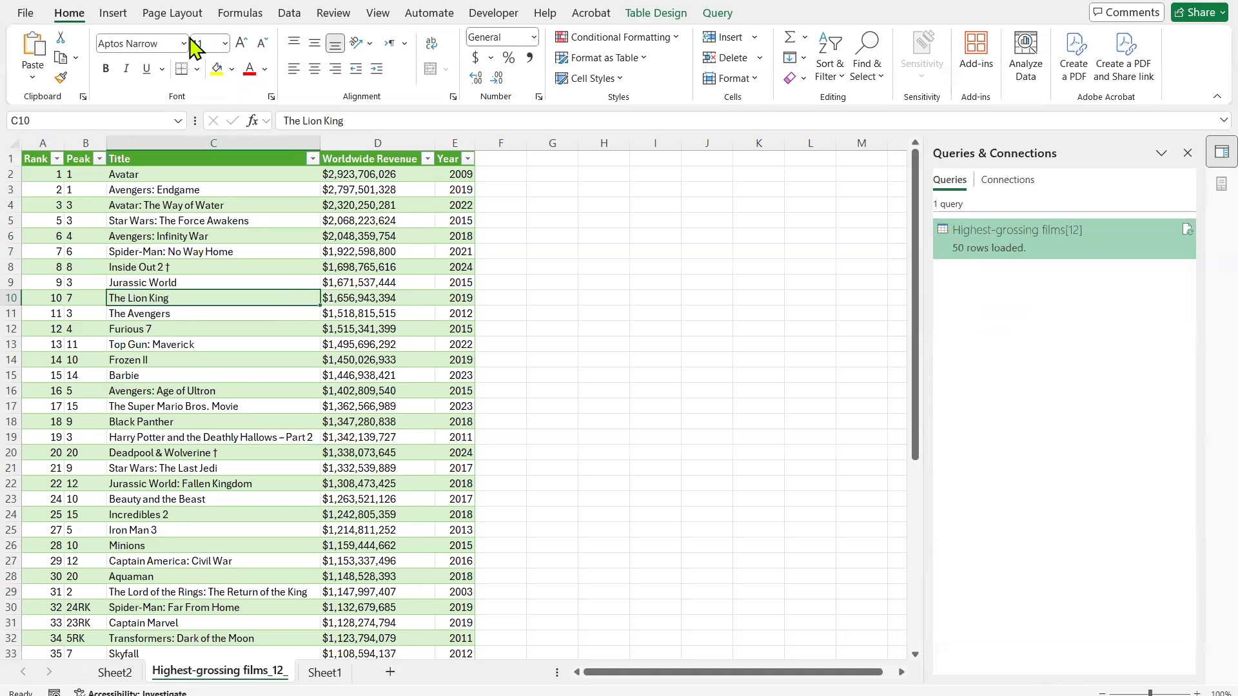
pyautogui.hotkey('ctrl', 's')
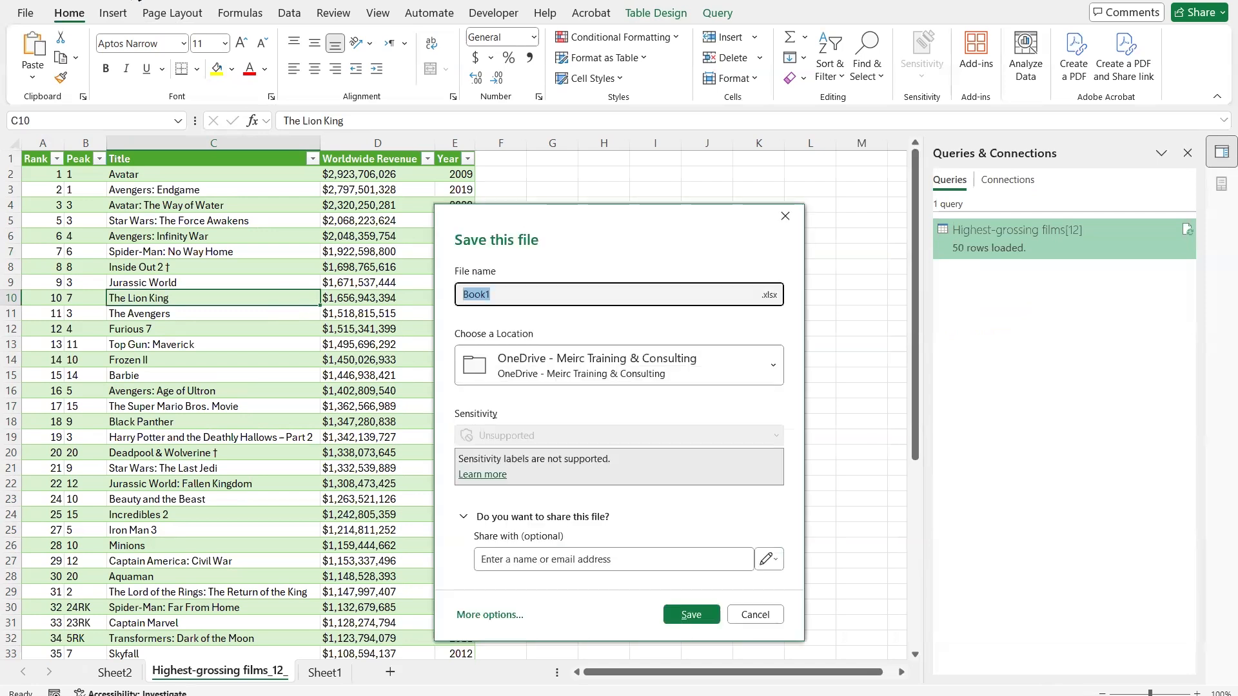
pyautogui.click(493, 616)
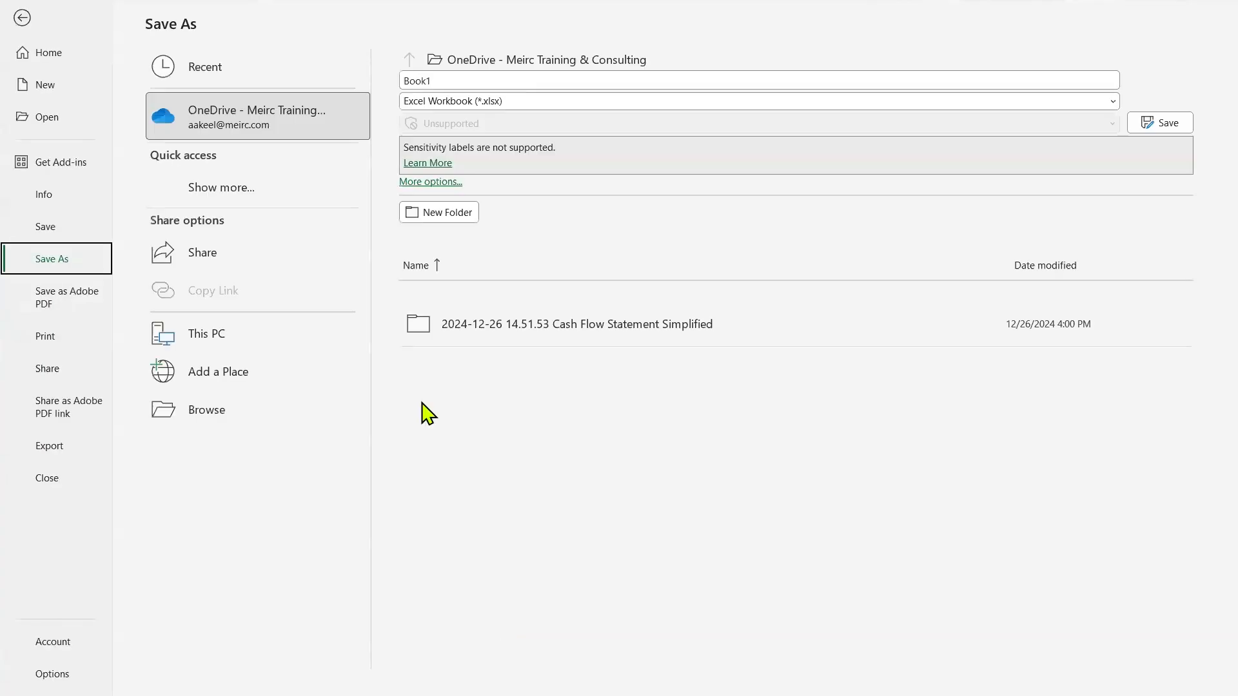
pyautogui.click(240, 419)
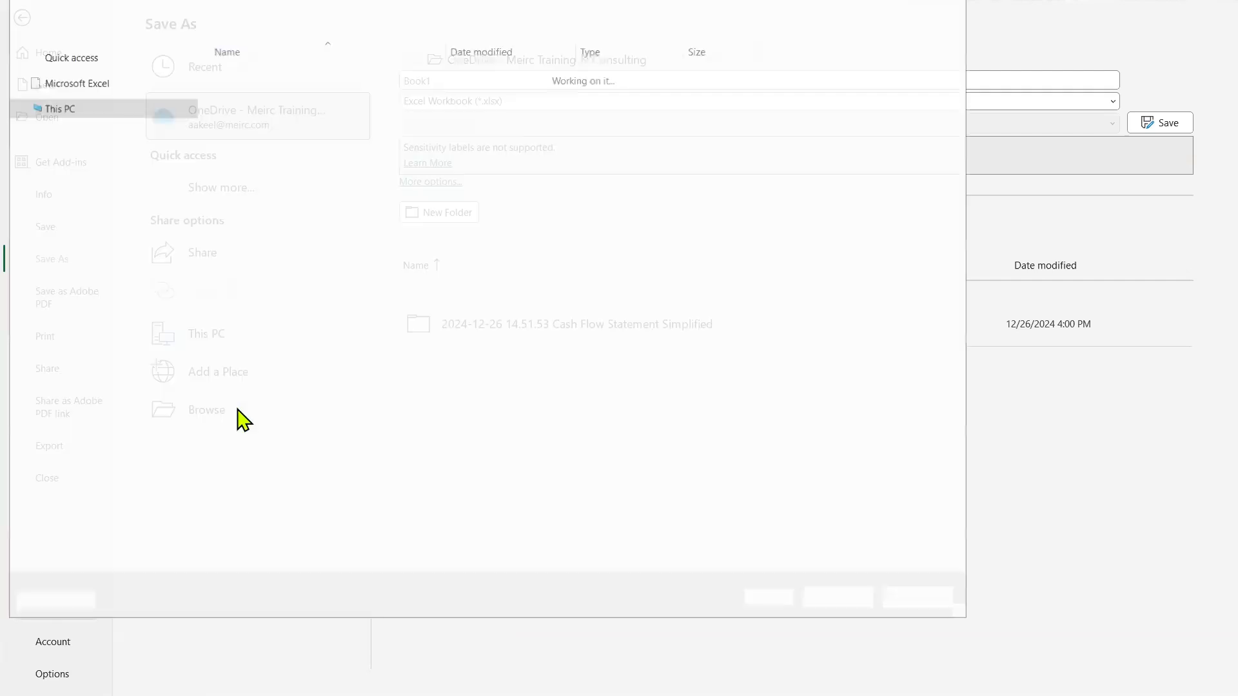
pyautogui.click(115, 199)
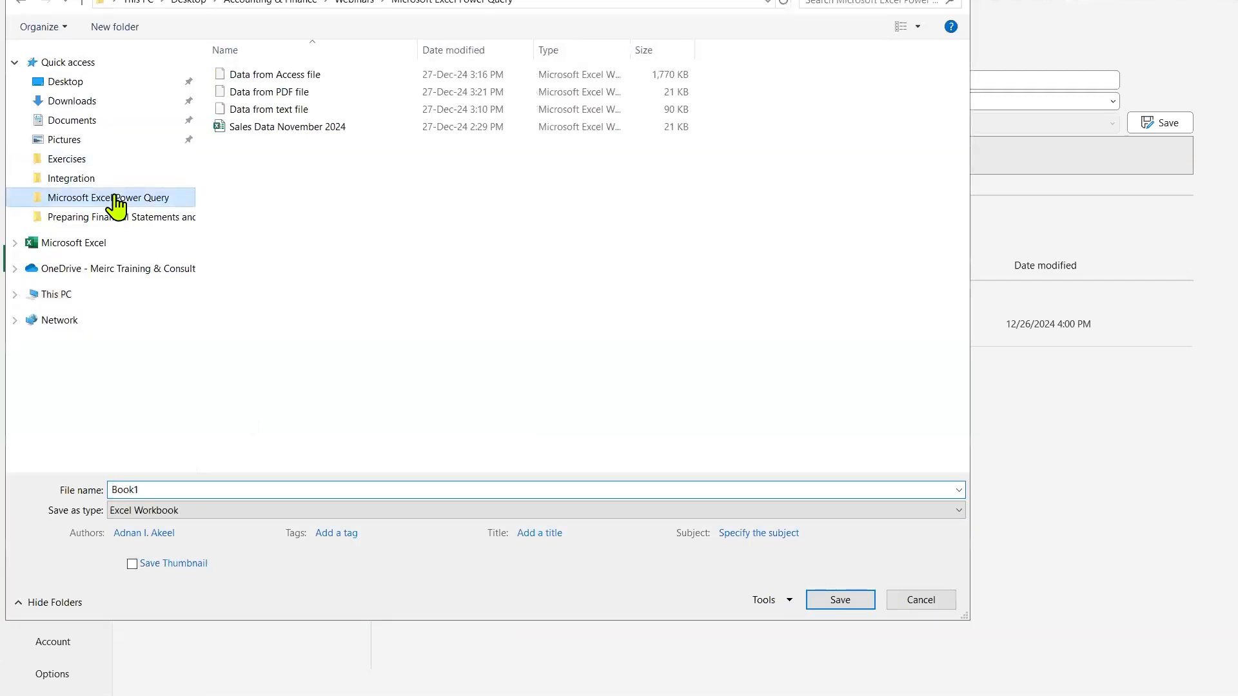
pyautogui.click(289, 94)
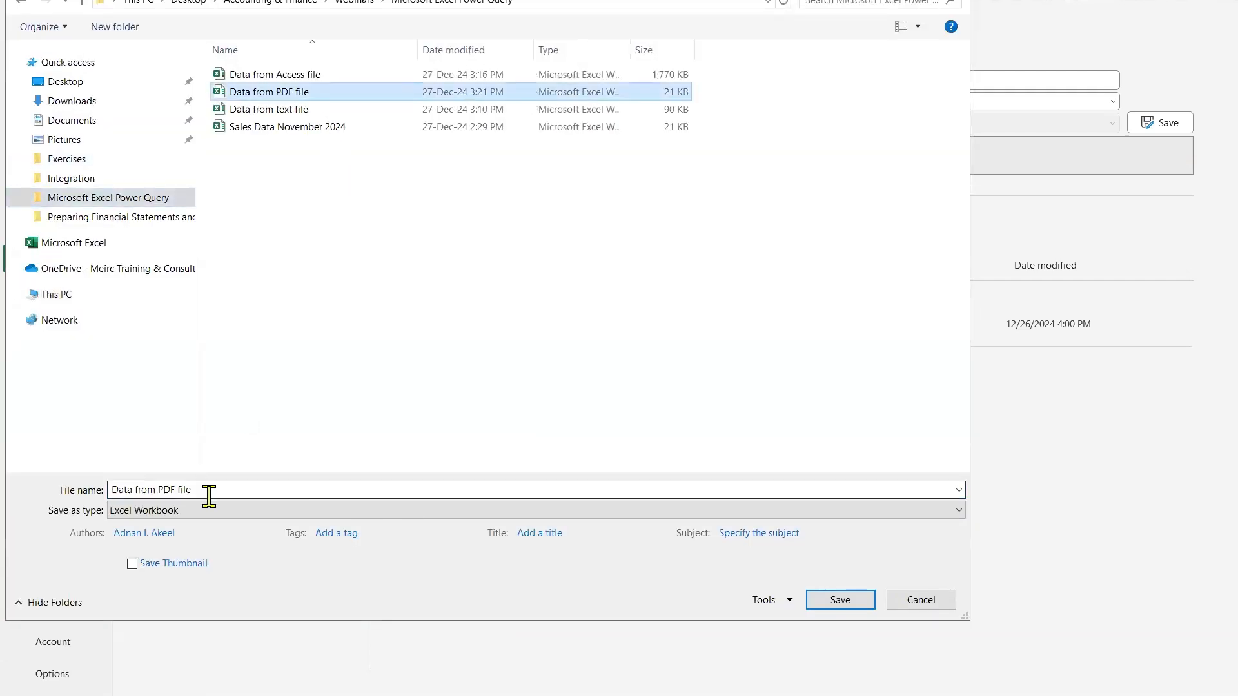
pyautogui.click(166, 490)
pyautogui.doubleClick(166, 490)
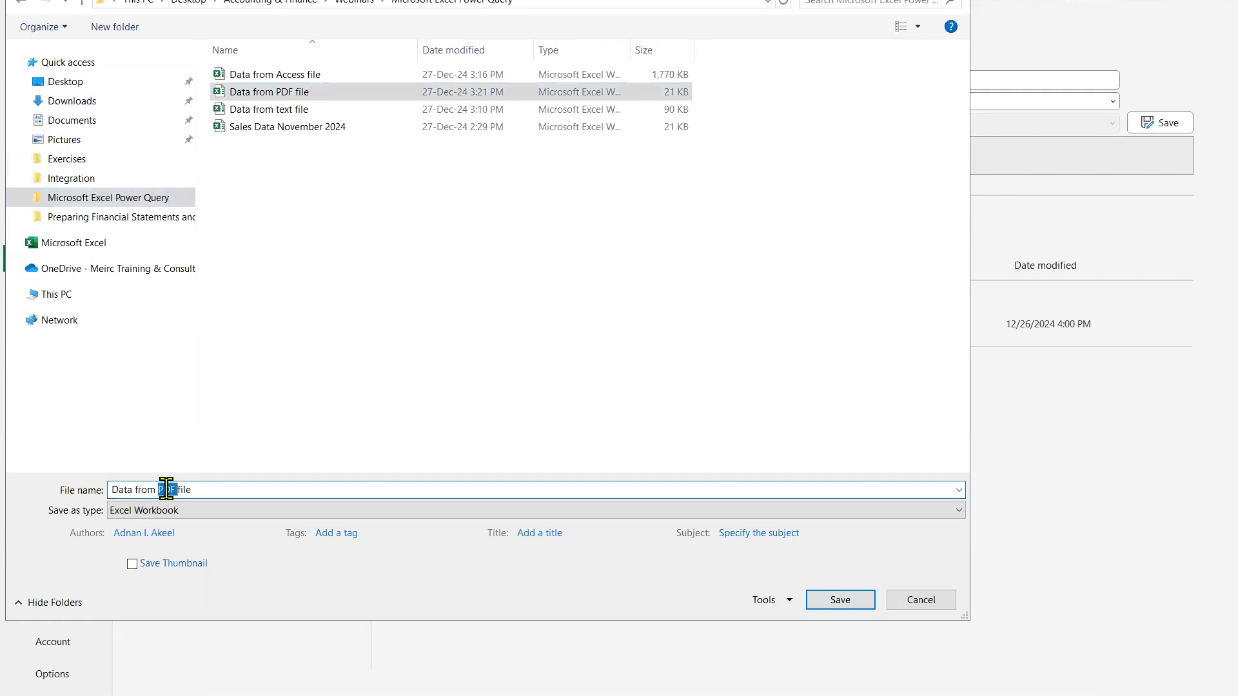
pyautogui.write('Website')
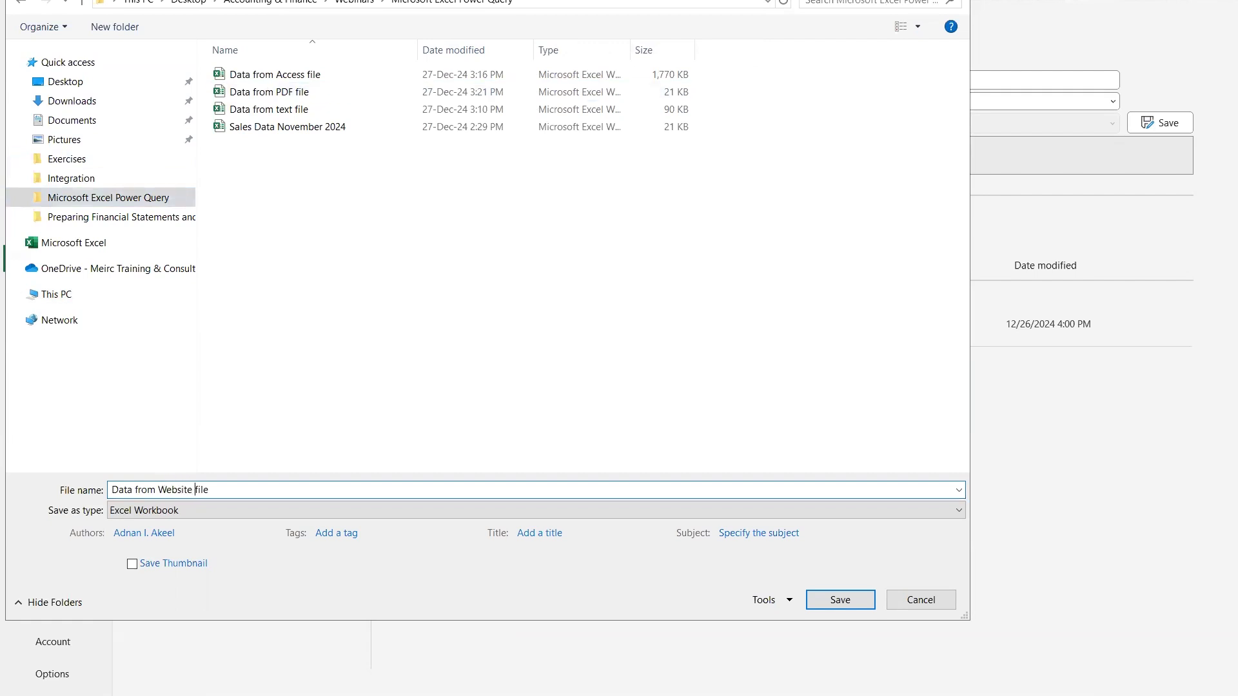
pyautogui.press('Delete')
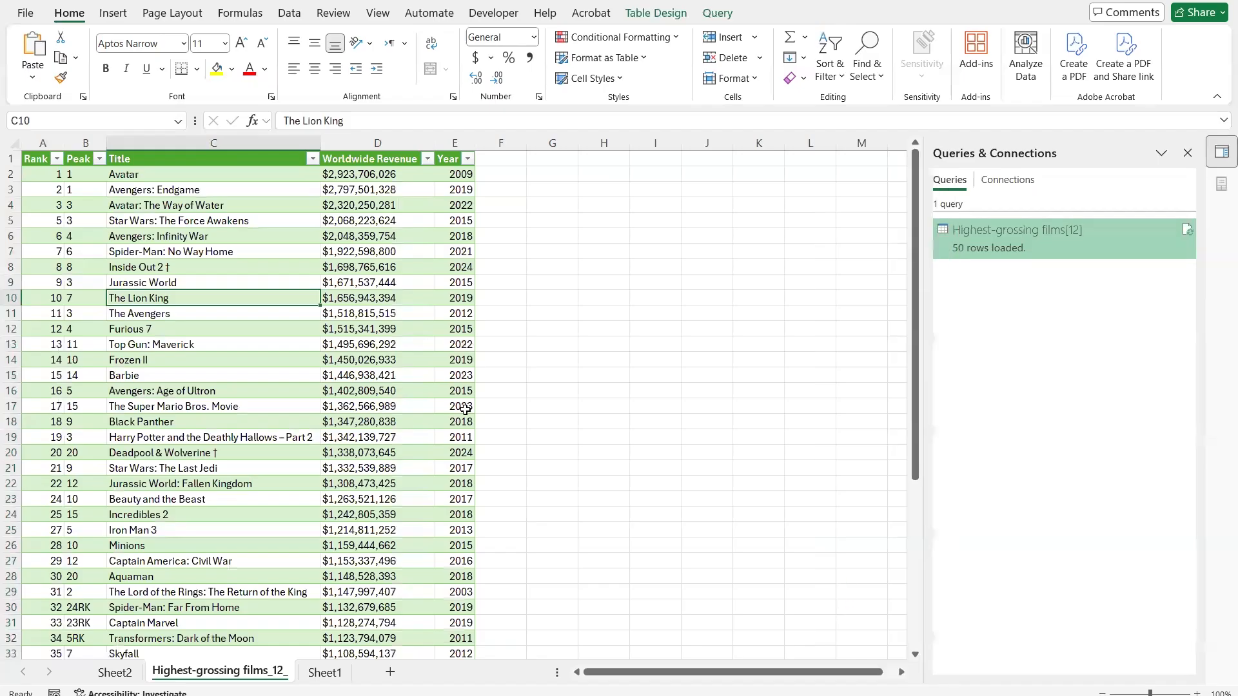
# Close the films workbook and open Sales Data November 2024 from the Microsoft Excel Power Query folder in File Explorer.
pyautogui.click(396, 360)
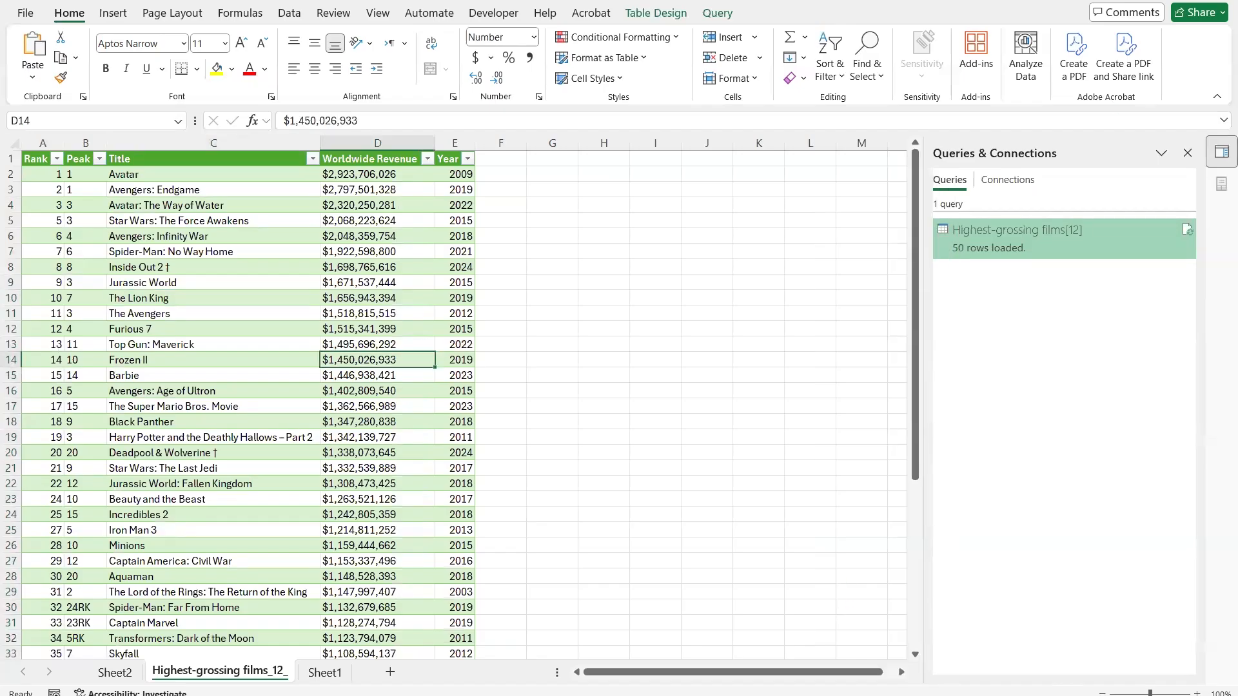
pyautogui.click(1206, 0)
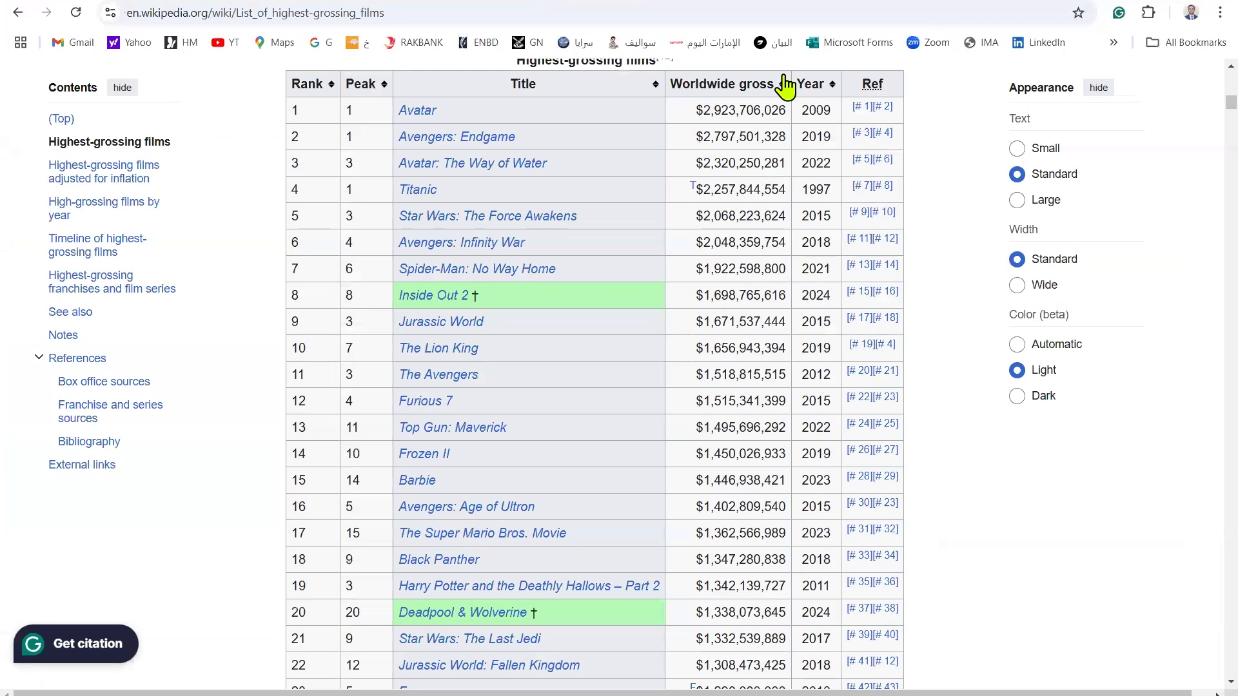
pyautogui.press('super')
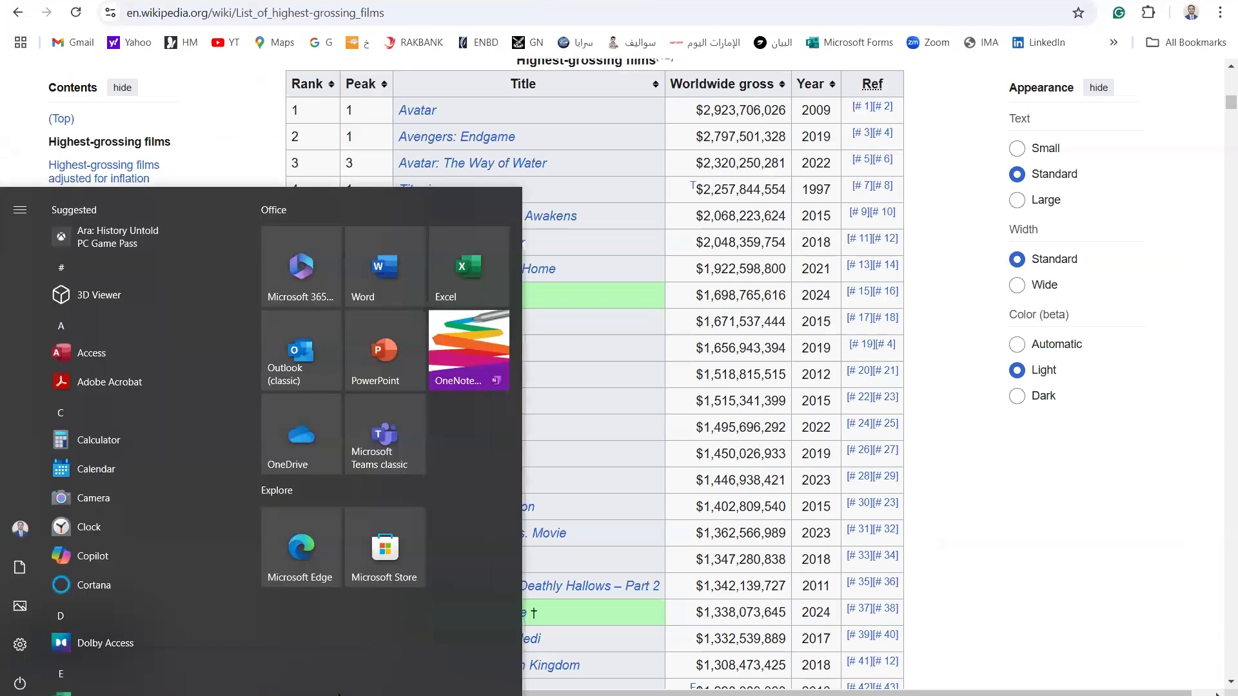
pyautogui.moveTo(329, 695)
pyautogui.click(258, 639)
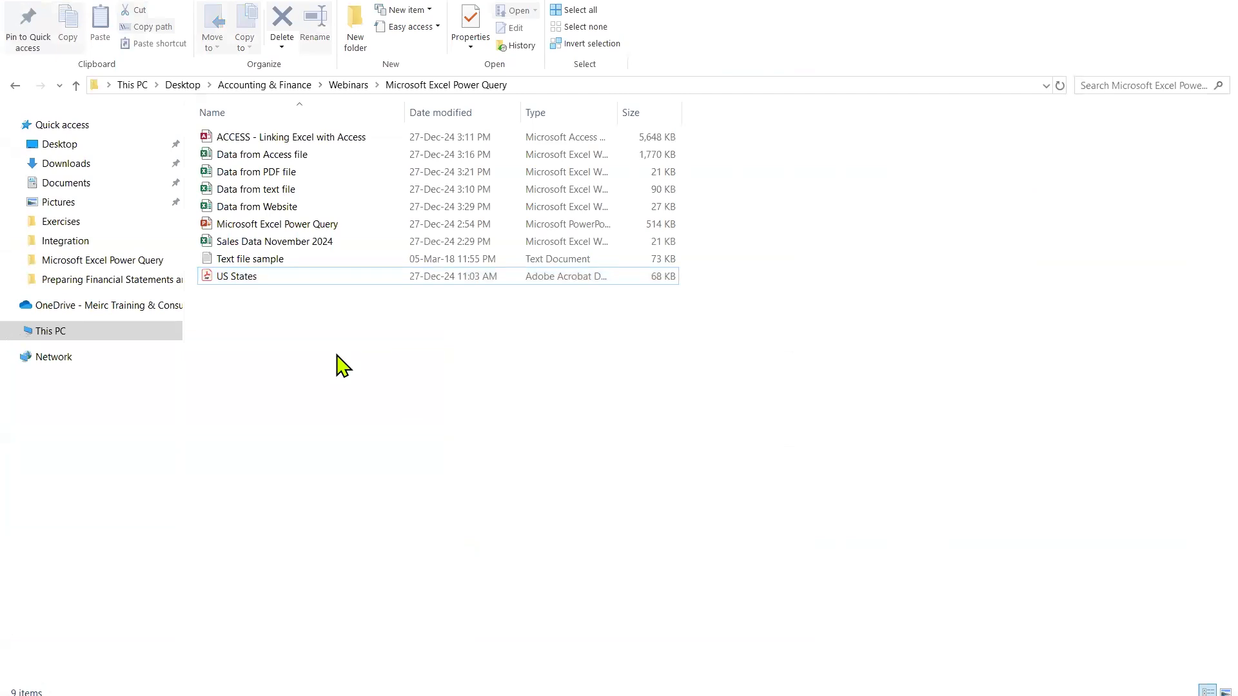
pyautogui.click(209, 242)
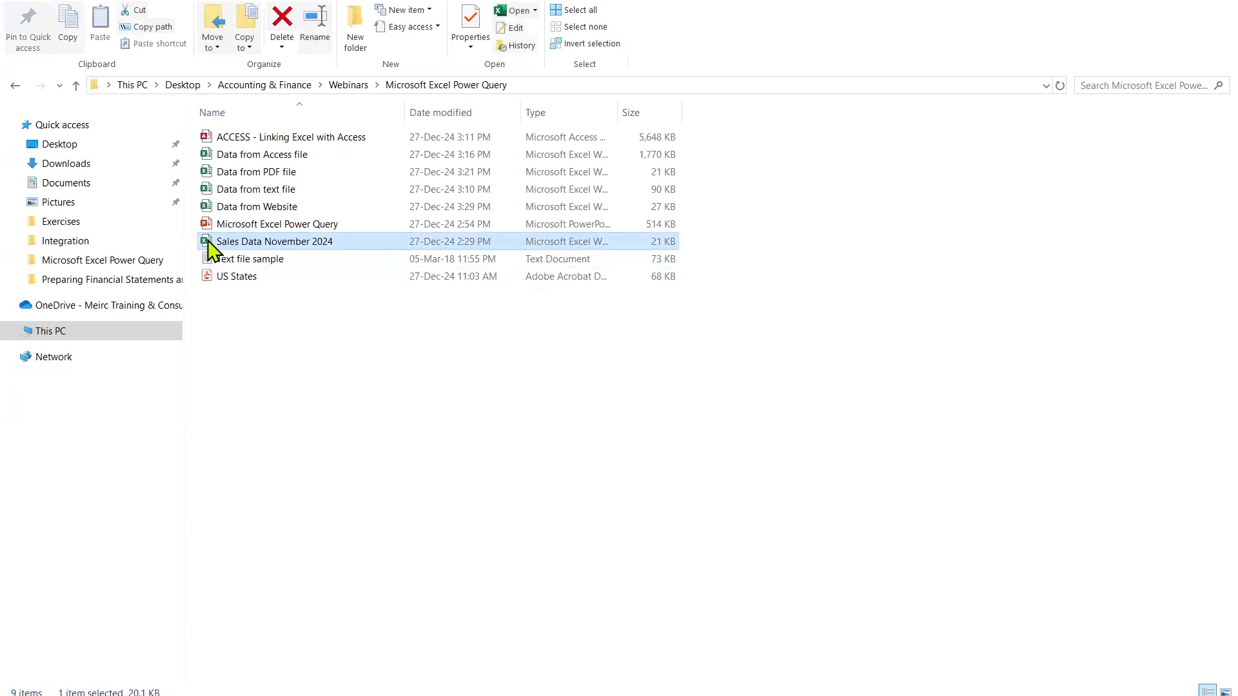
pyautogui.doubleClick(211, 245)
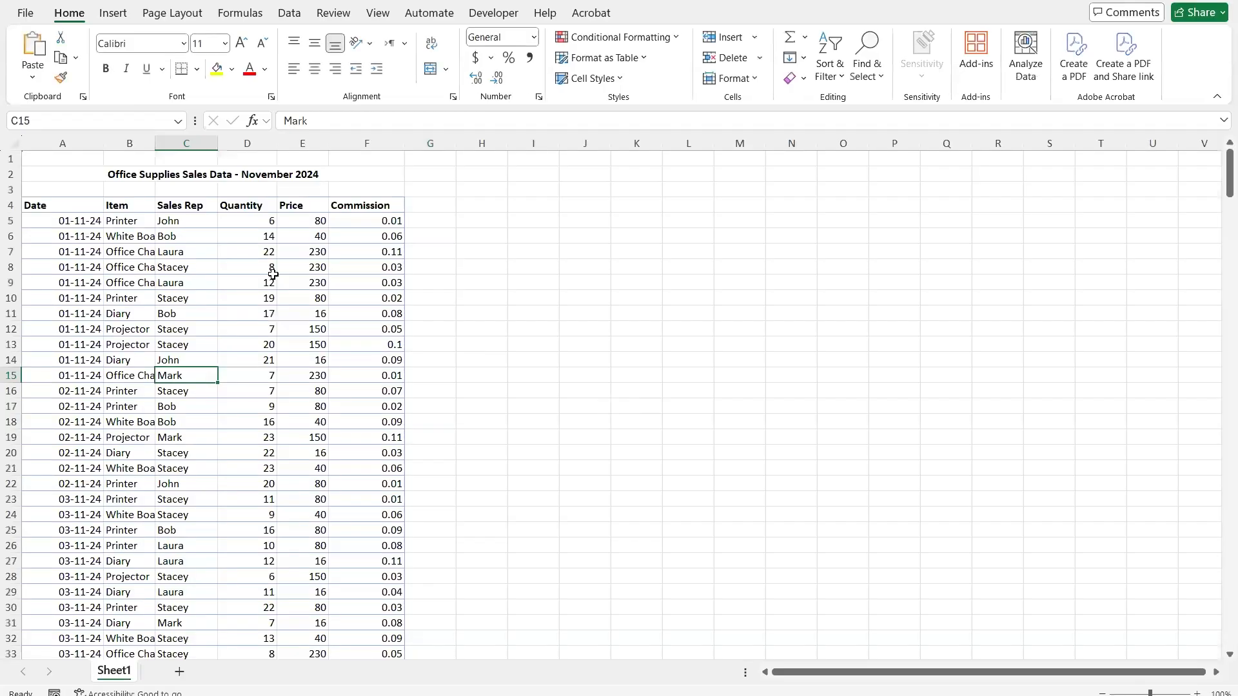
# Examine the Office Supplies Sales Data for November 2024, checking its columns and date range from the first to the last row.
pyautogui.click(273, 278)
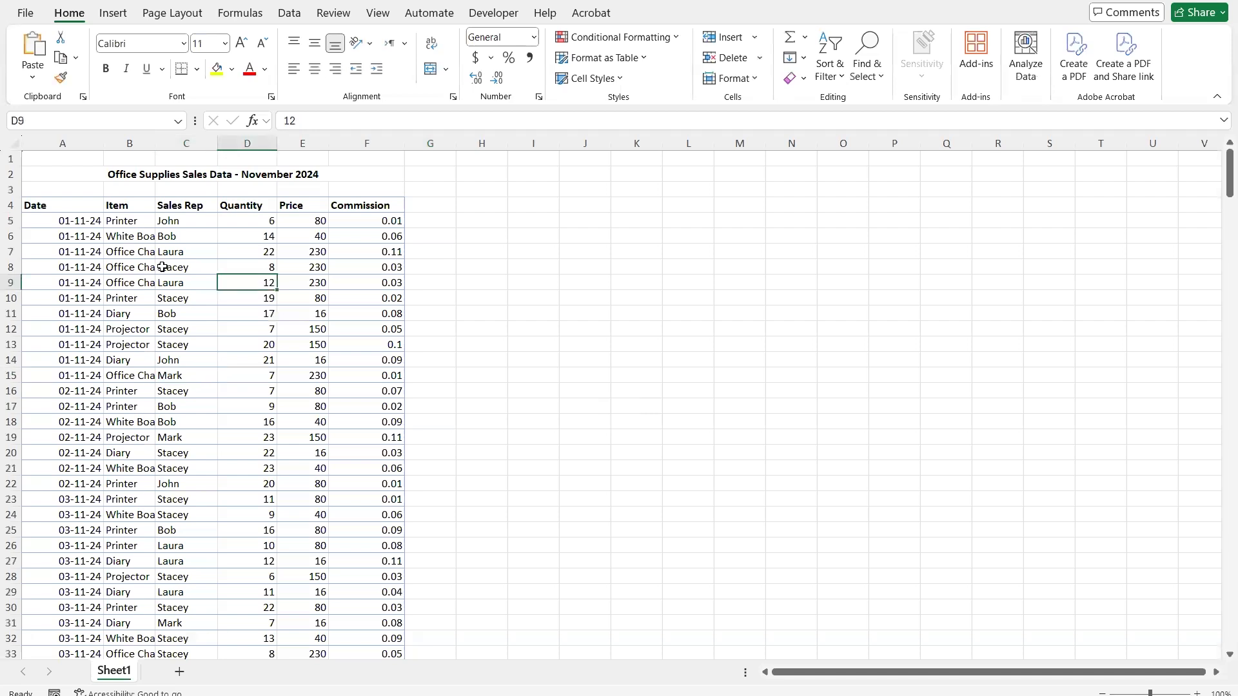
pyautogui.click(90, 248)
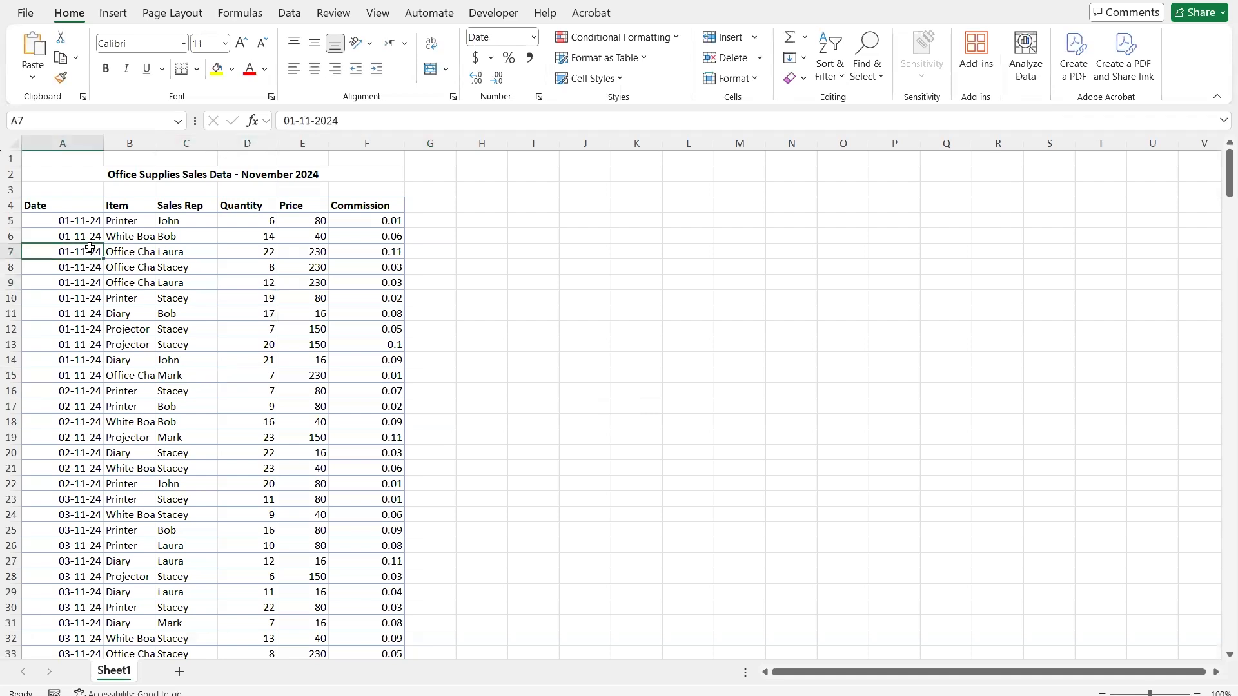
pyautogui.click(74, 282)
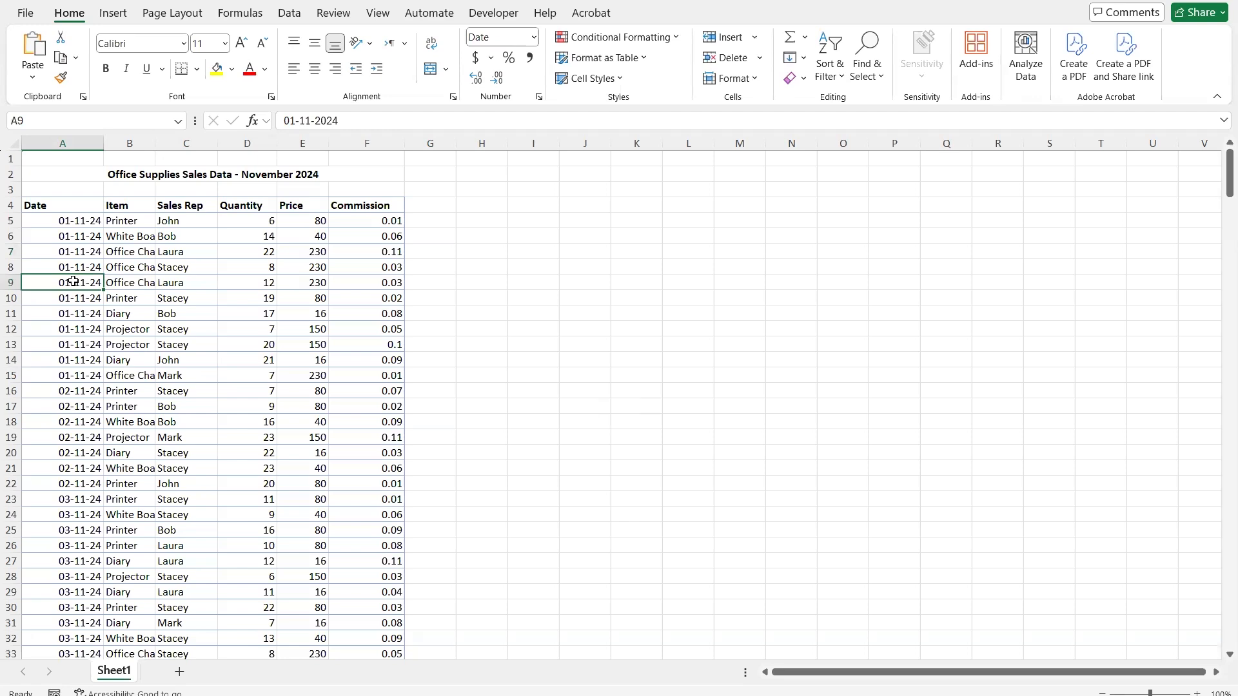
pyautogui.hotkey('ctrl', 'Down')
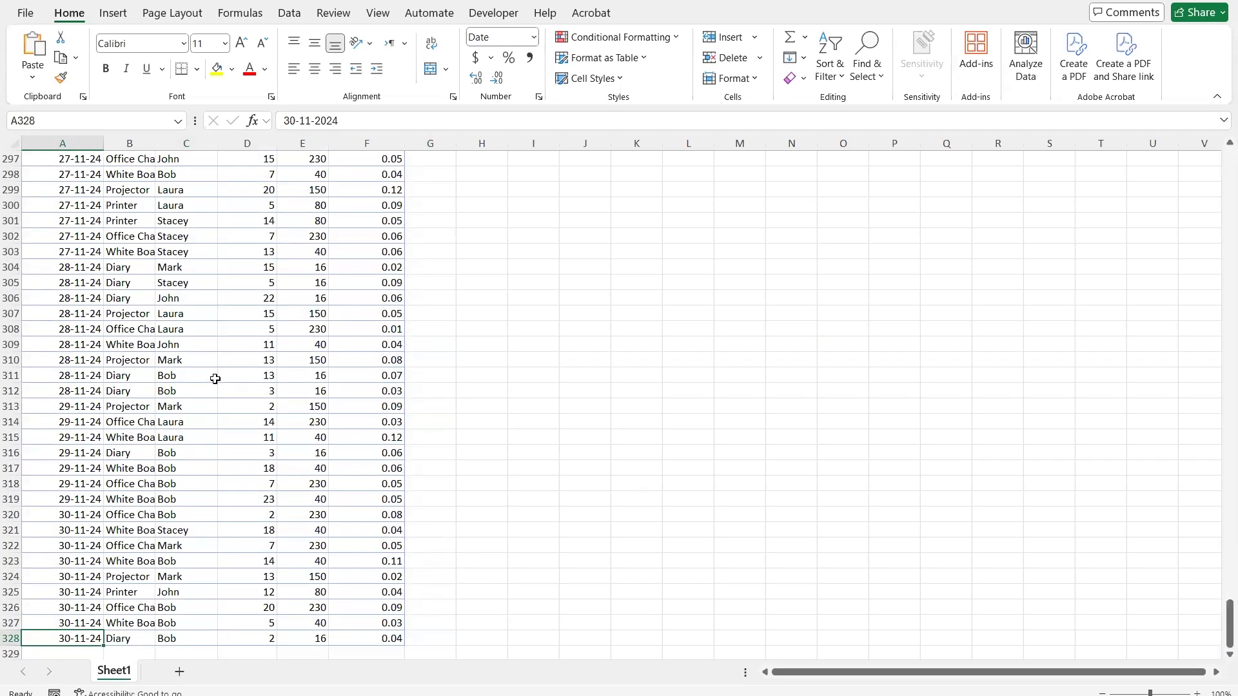
pyautogui.hotkey('ctrl', 'Up')
pyautogui.hotkey('ctrl', 'Up')
pyautogui.click(171, 310)
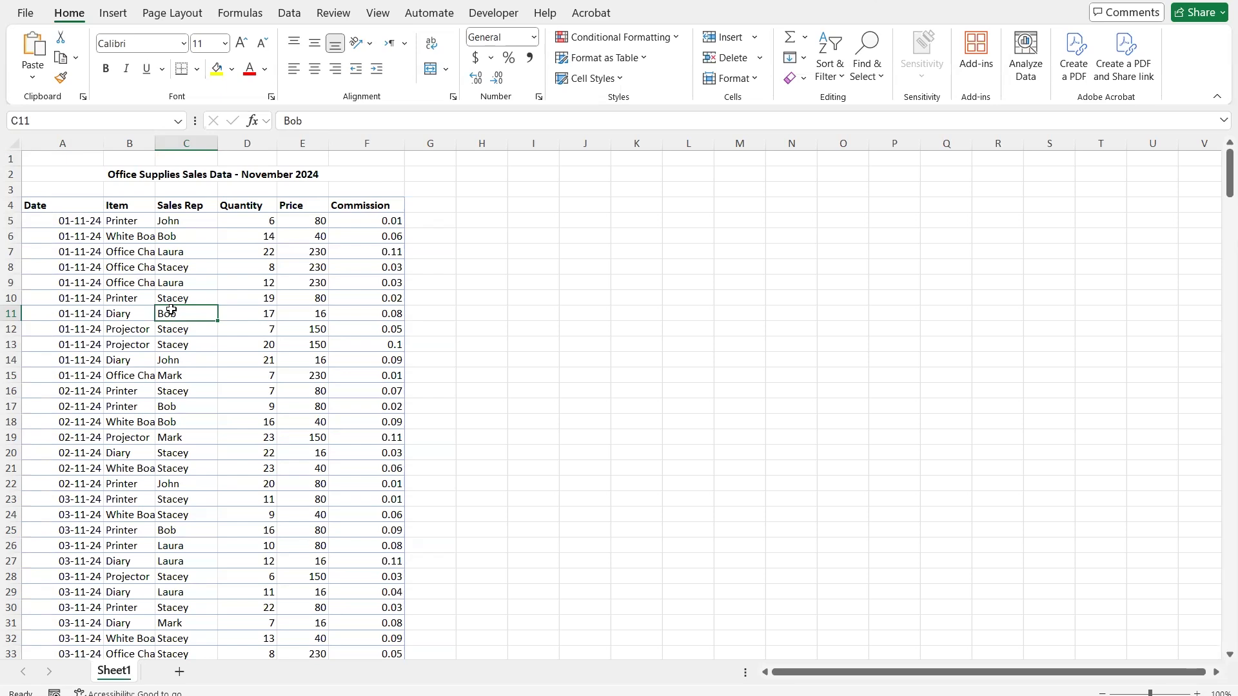
pyautogui.click(299, 326)
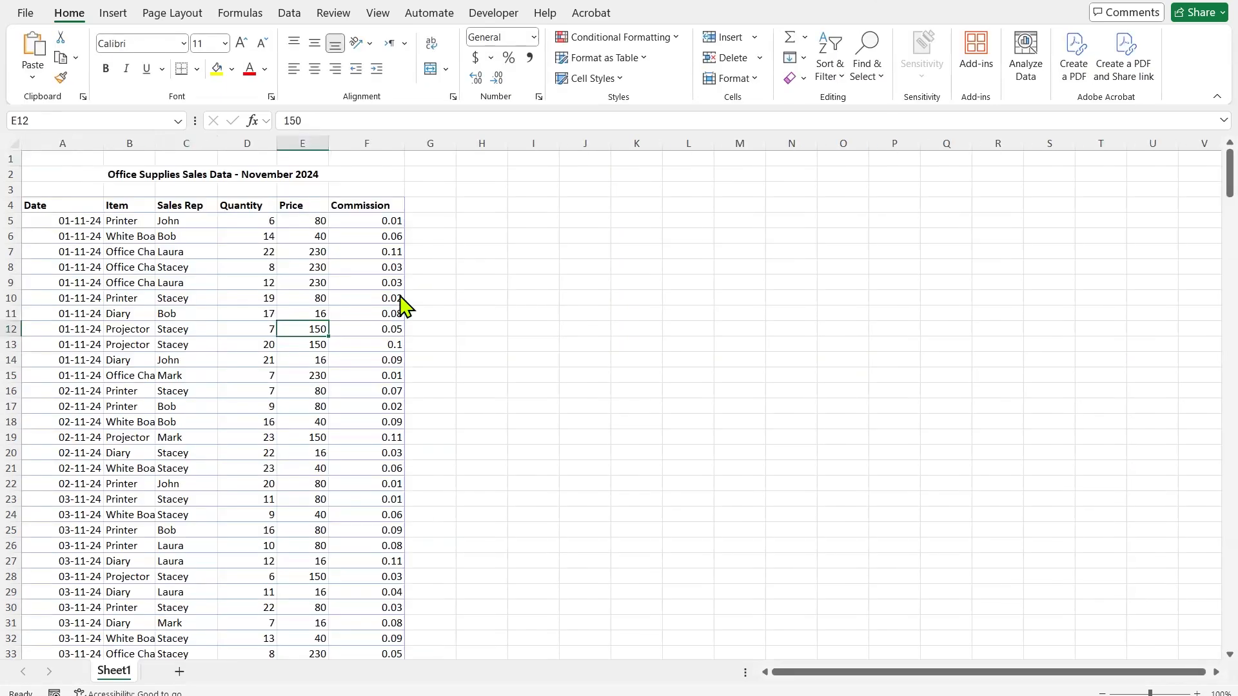
# Leave the sales data workbook and open a blank workbook with cell A1 selected as the starting cell.
pyautogui.click(293, 285)
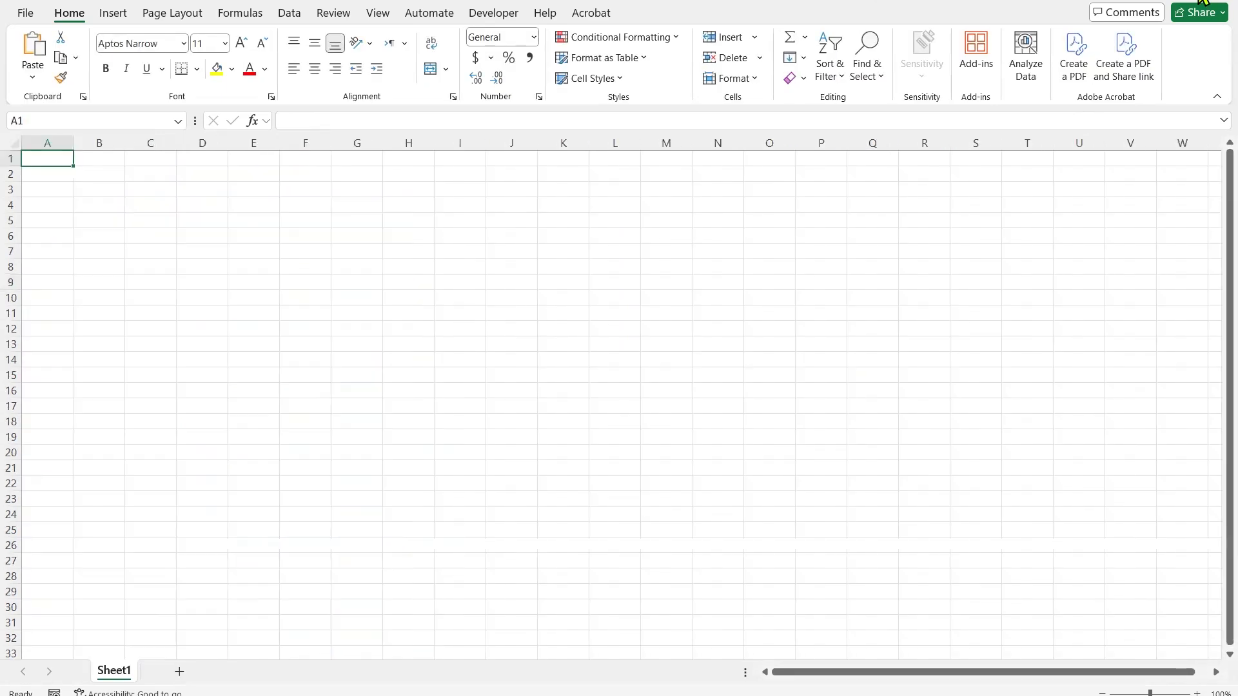
pyautogui.click(252, 180)
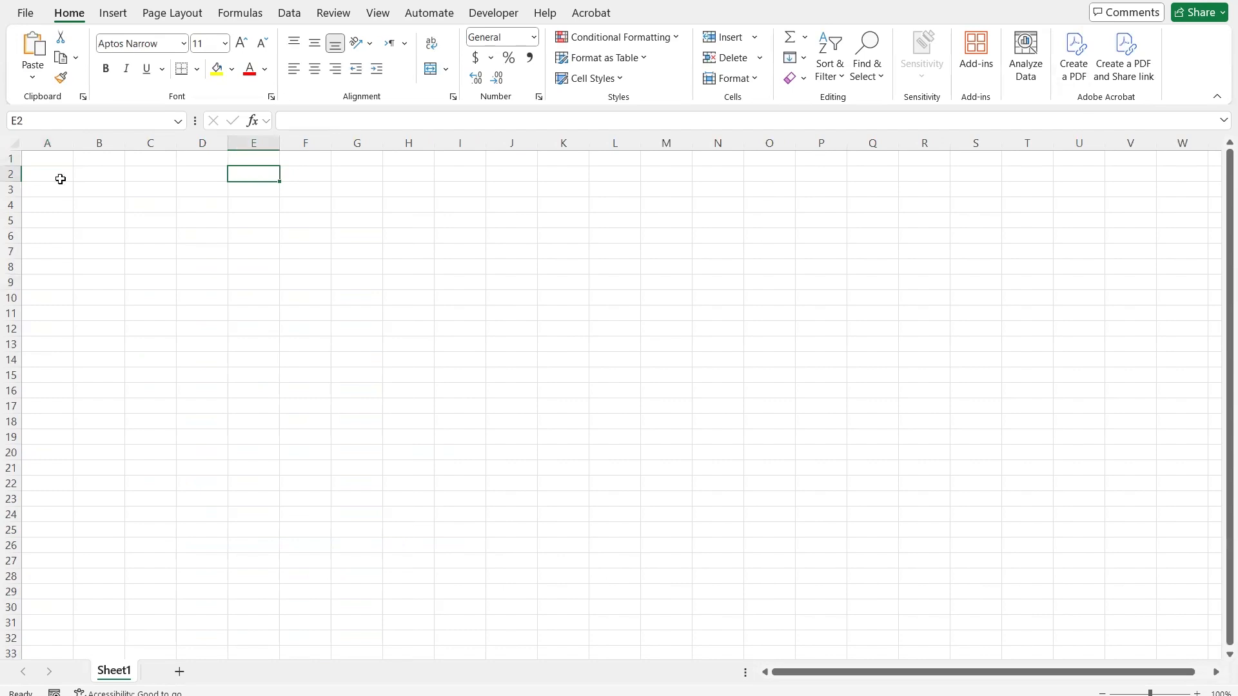
pyautogui.click(47, 159)
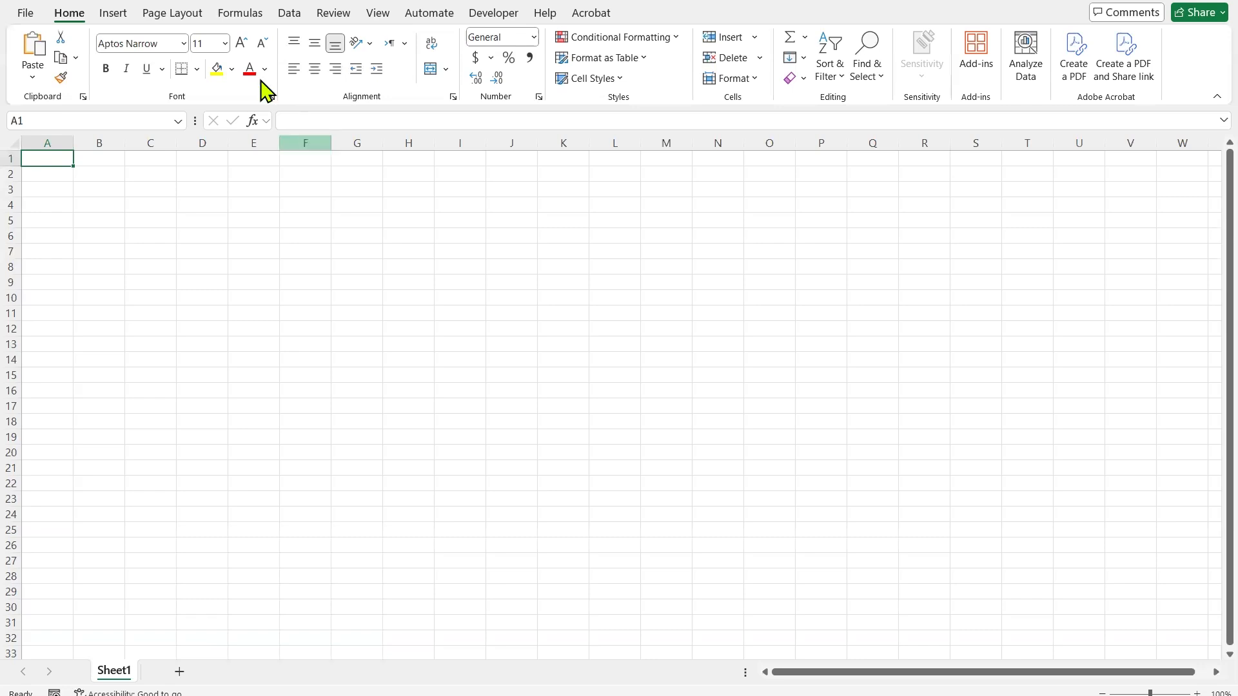
# Get data from the Excel workbook Sales Data November 2024 in the Microsoft Excel Power Query folder.
pyautogui.click(290, 15)
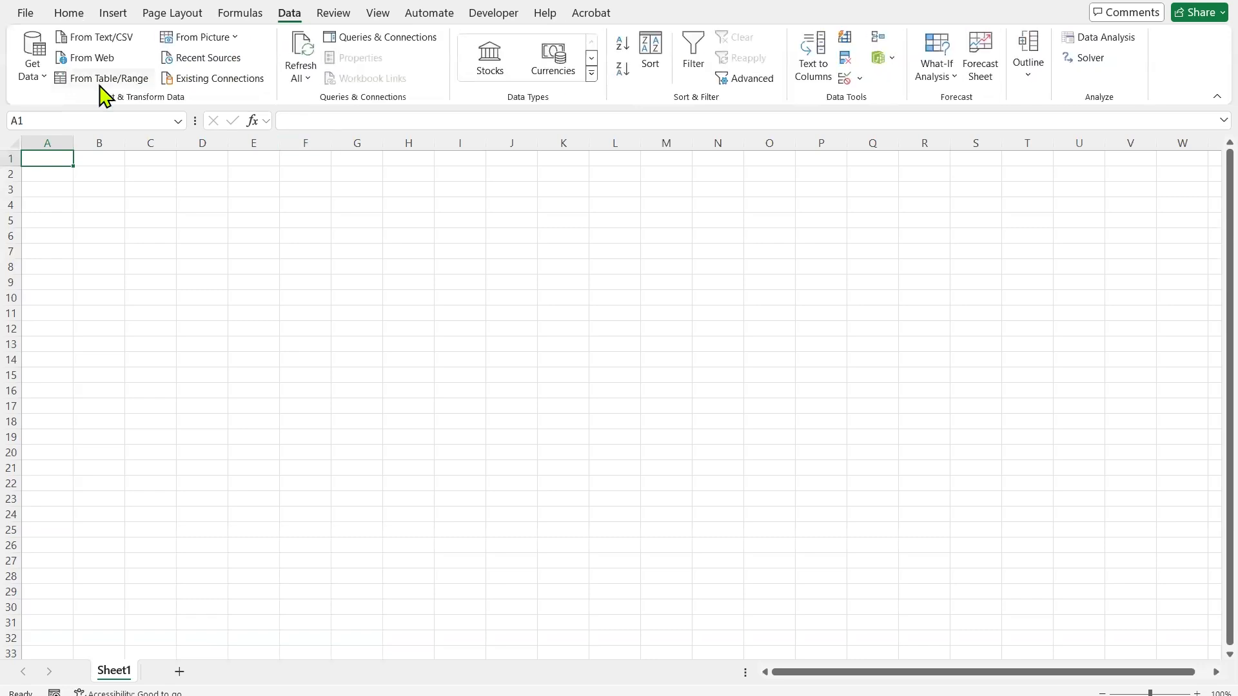
pyautogui.click(34, 70)
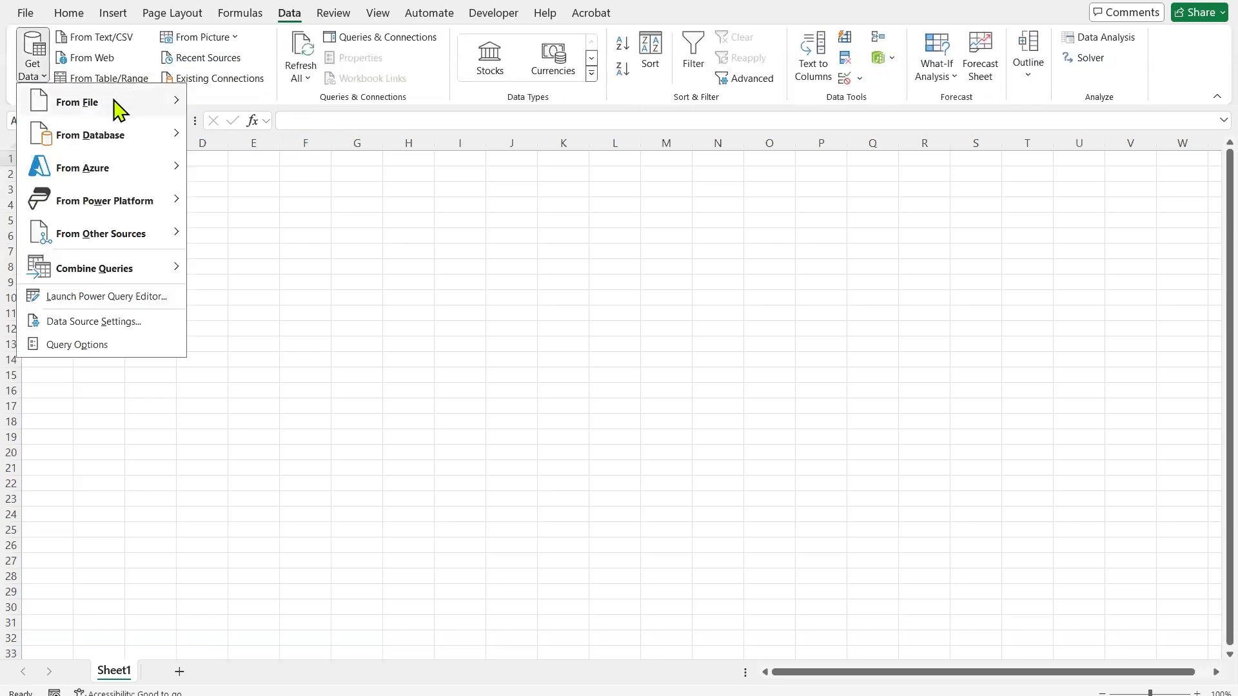
pyautogui.moveTo(133, 111)
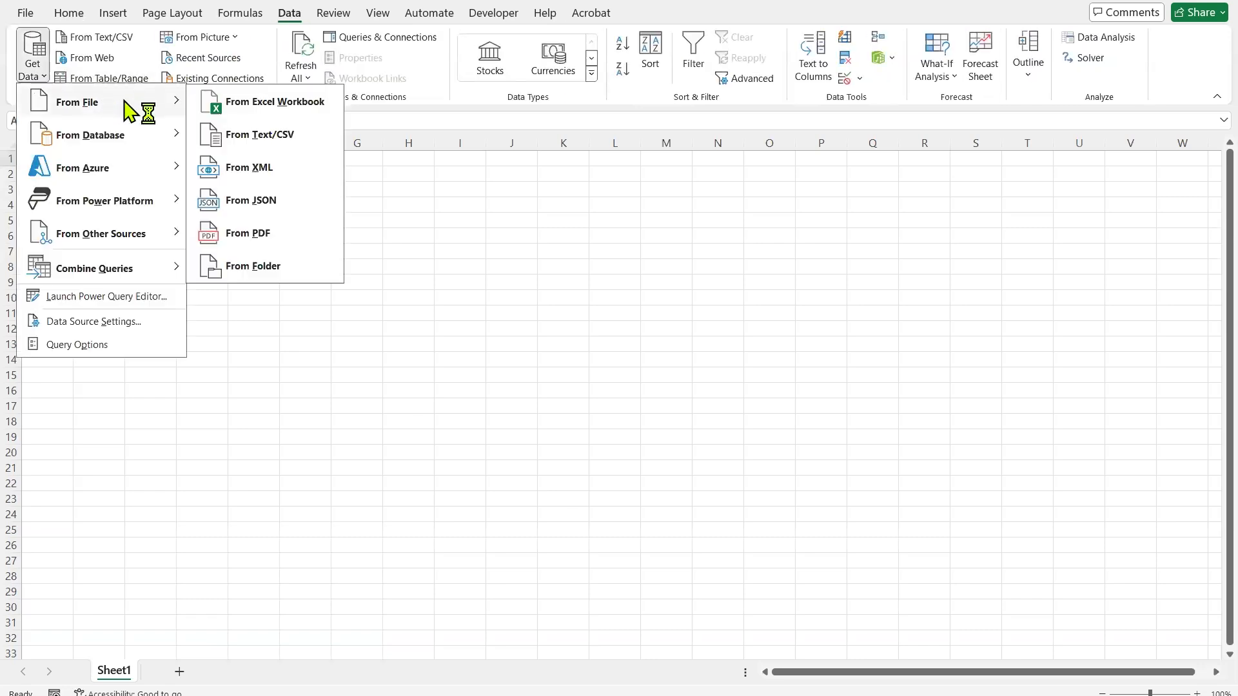
pyautogui.click(333, 102)
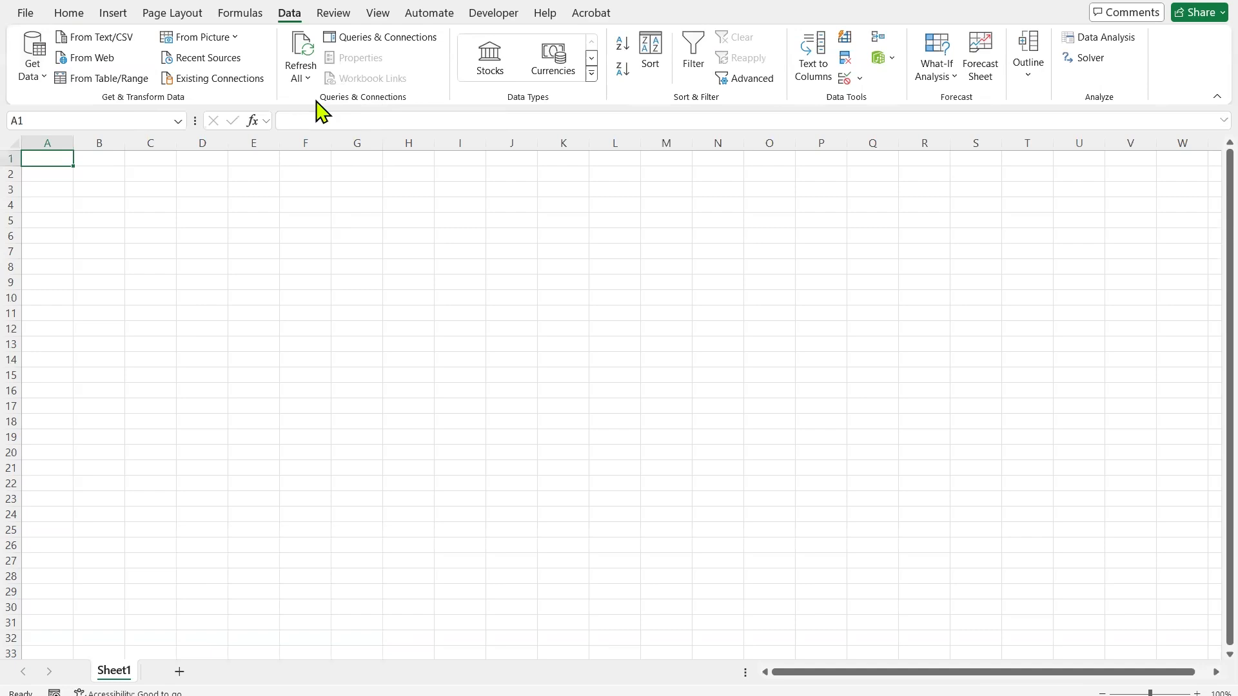
pyautogui.click(374, 314)
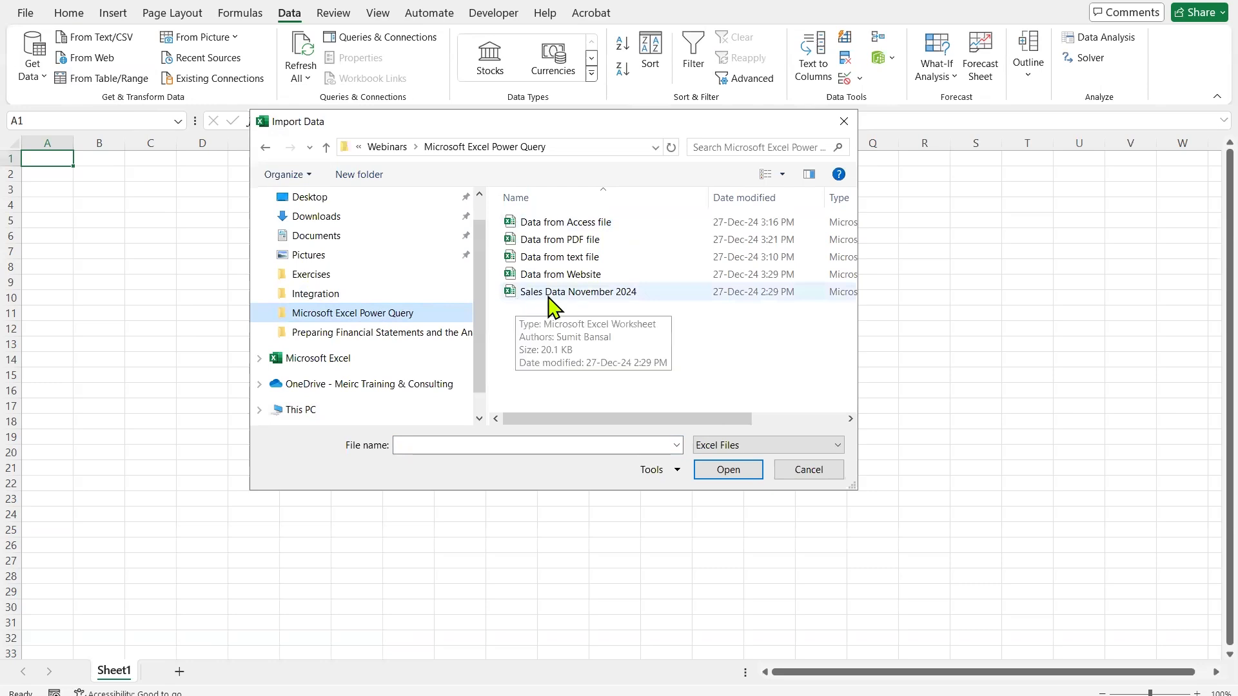
pyautogui.doubleClick(511, 294)
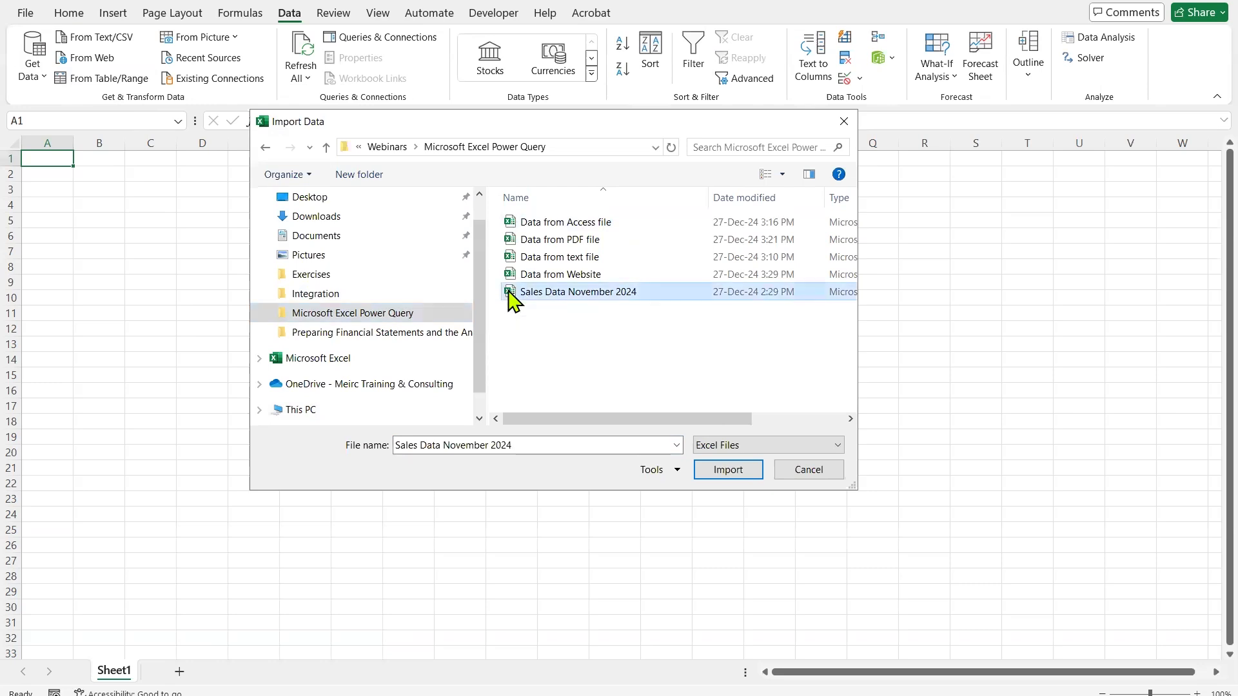
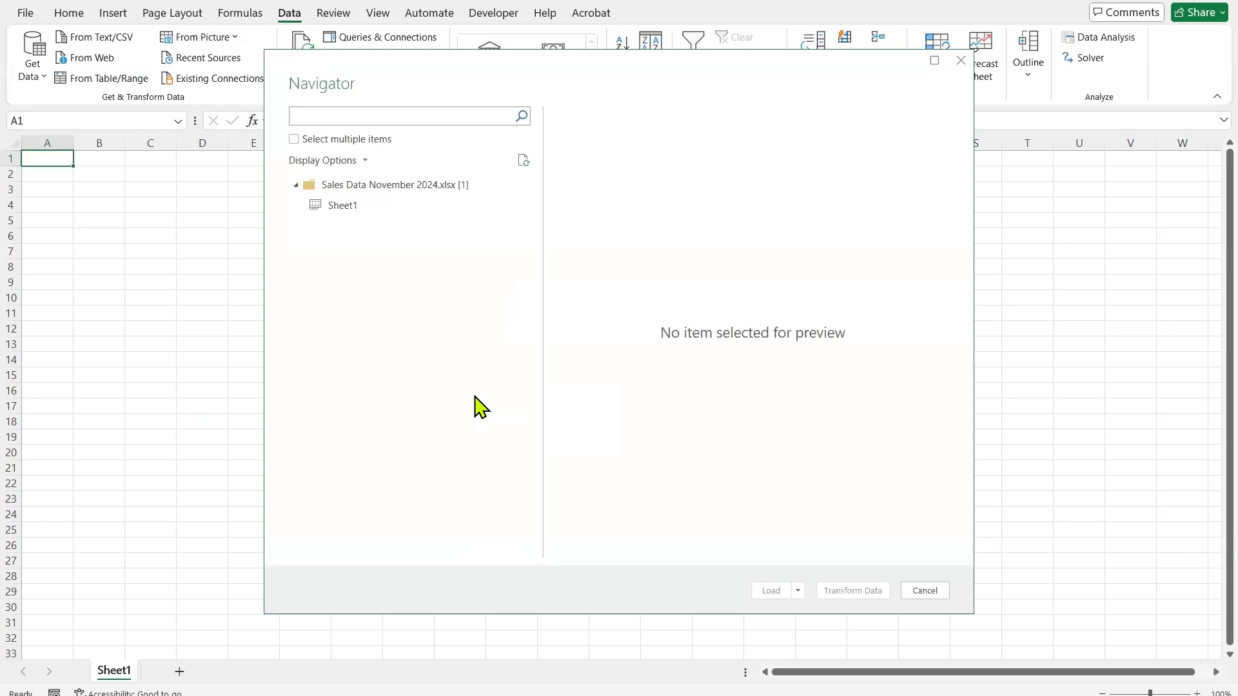
# Preview Sheet1 of the sales workbook and open it in the Power Query Editor for transformation.
pyautogui.click(336, 206)
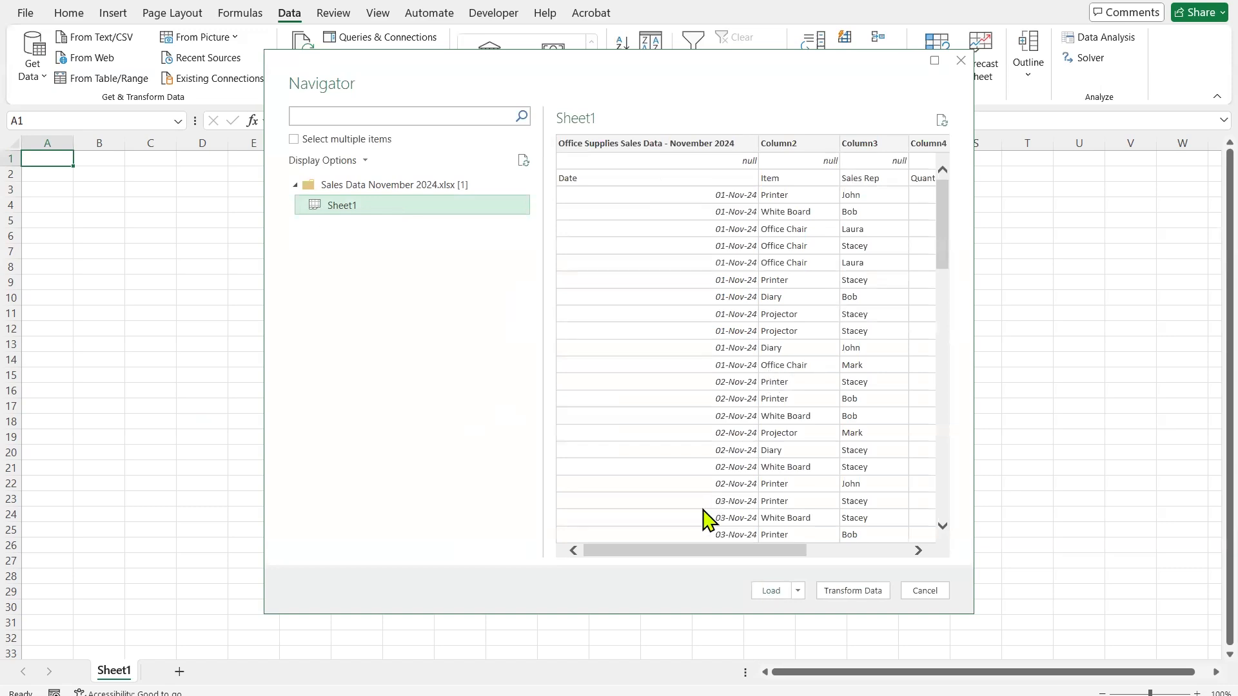
pyautogui.moveTo(705, 551); pyautogui.dragTo(639, 553)
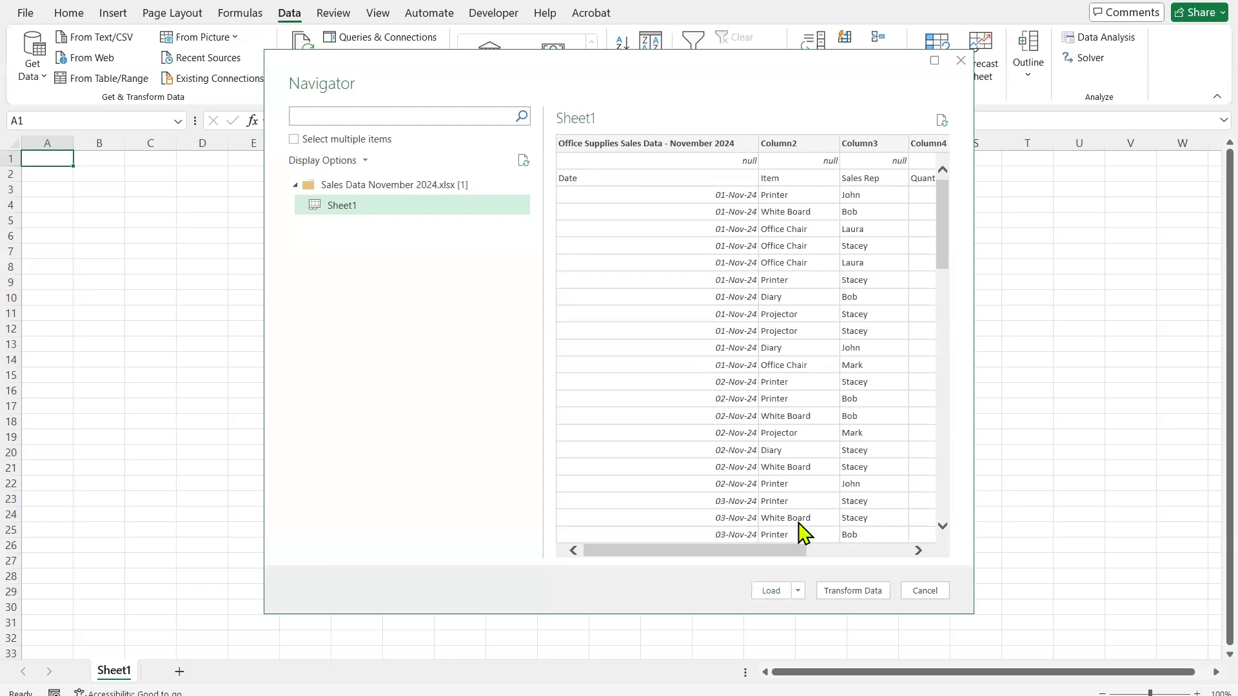
pyautogui.click(861, 591)
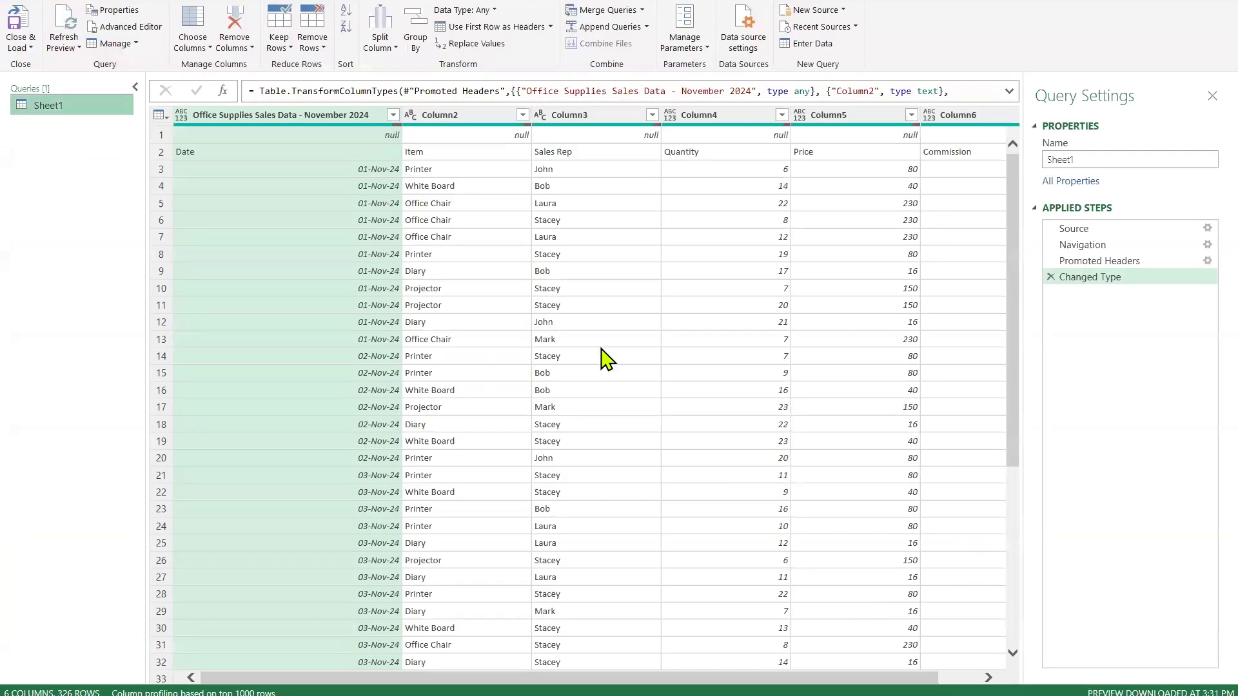
# Remove the top 1 row, the null row above the column names, from the Sheet1 query.
pyautogui.click(500, 249)
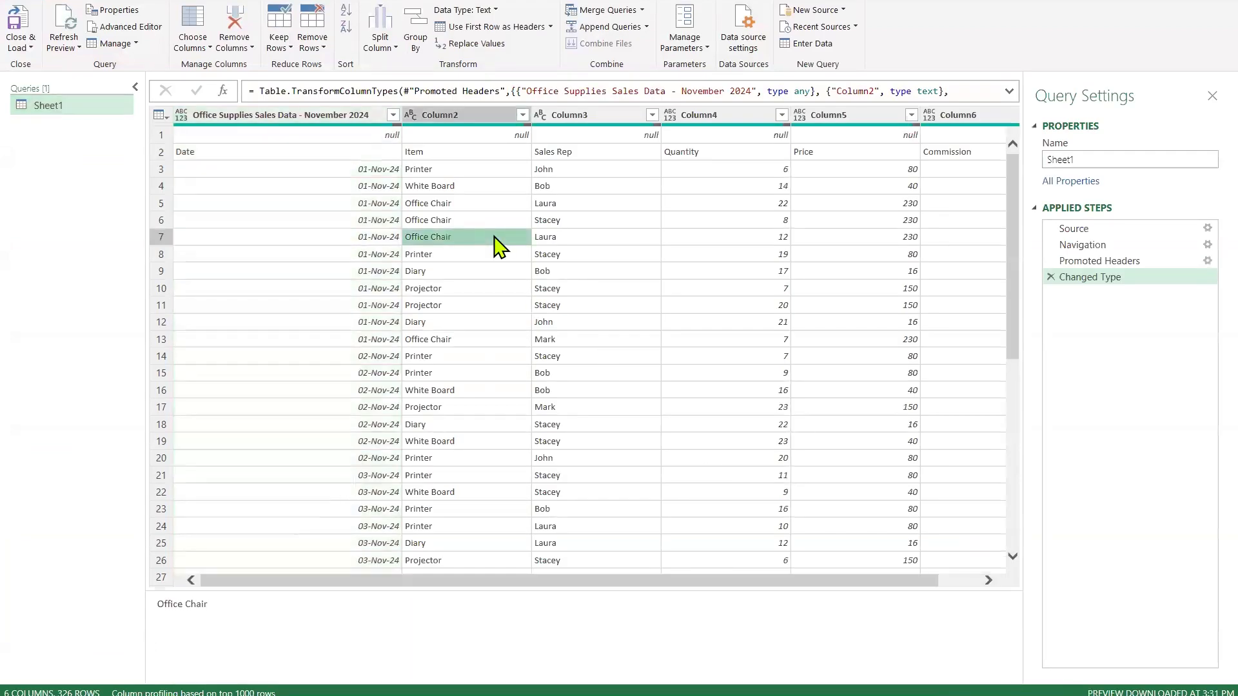
pyautogui.click(249, 134)
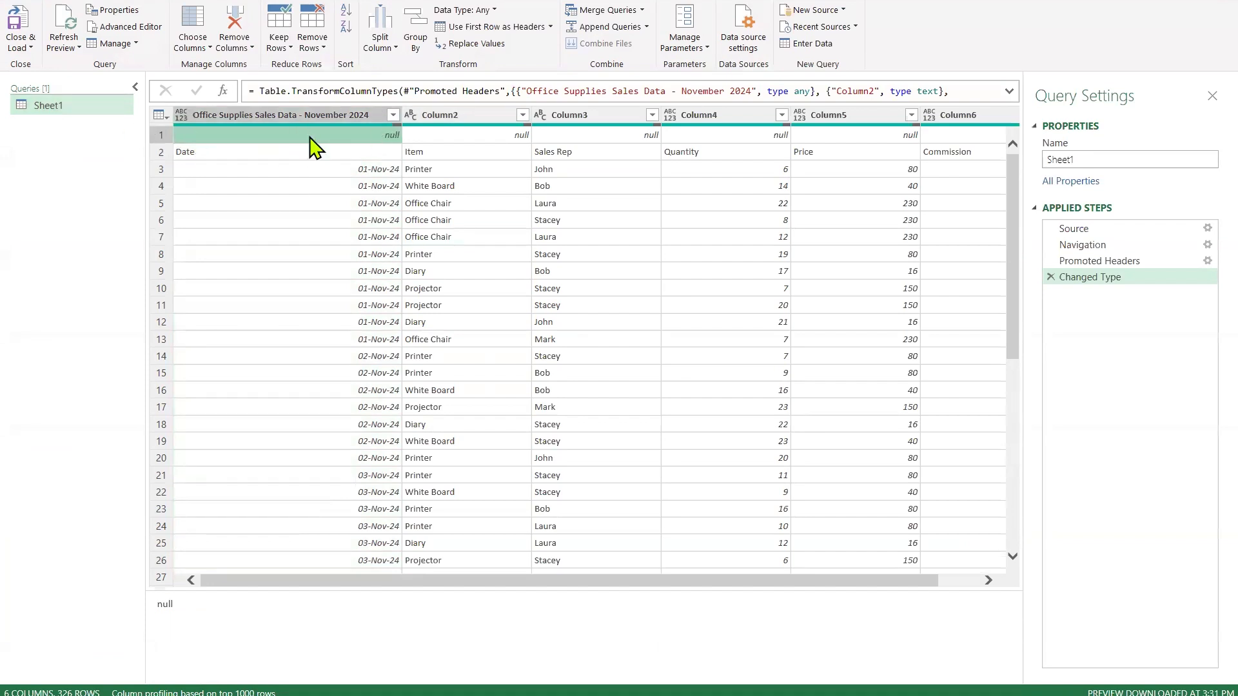
pyautogui.click(322, 24)
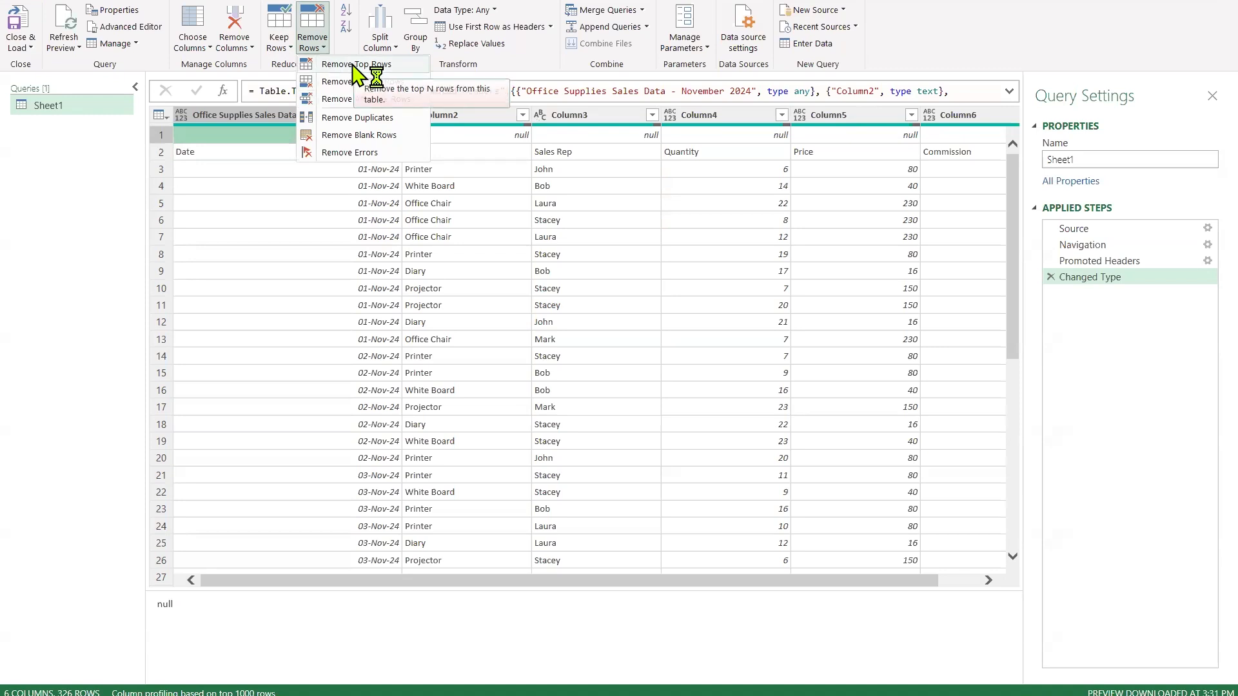
pyautogui.click(353, 64)
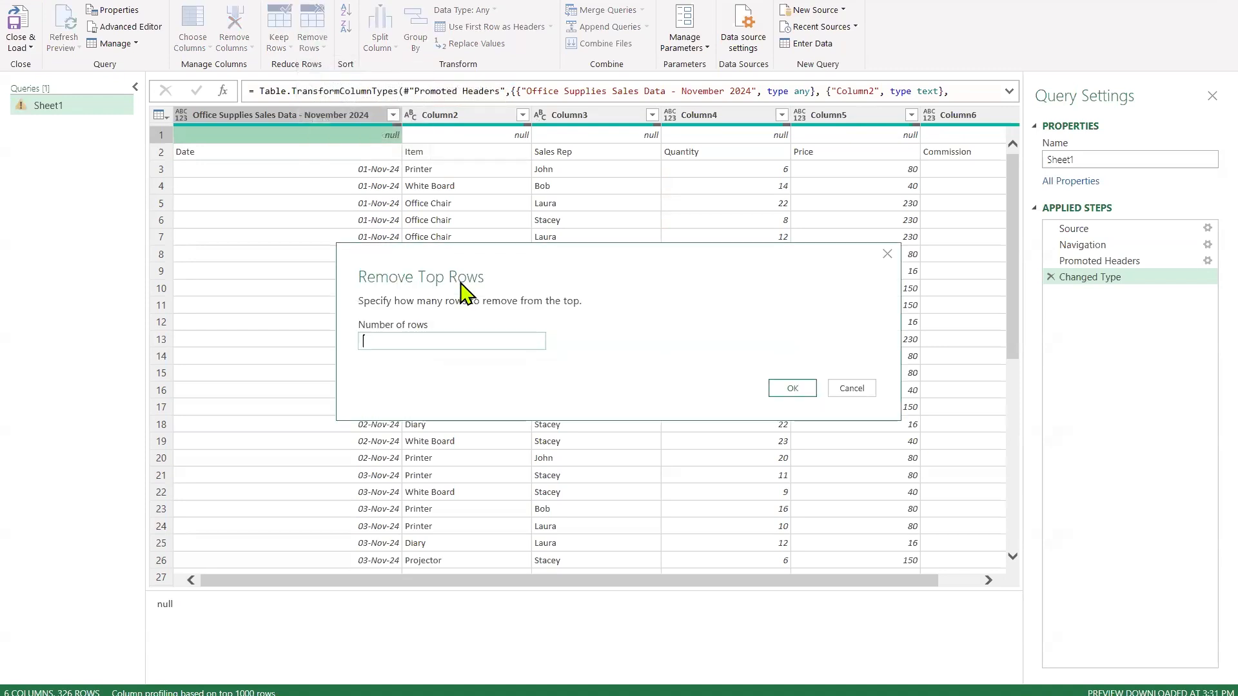
pyautogui.write('1')
pyautogui.click(793, 388)
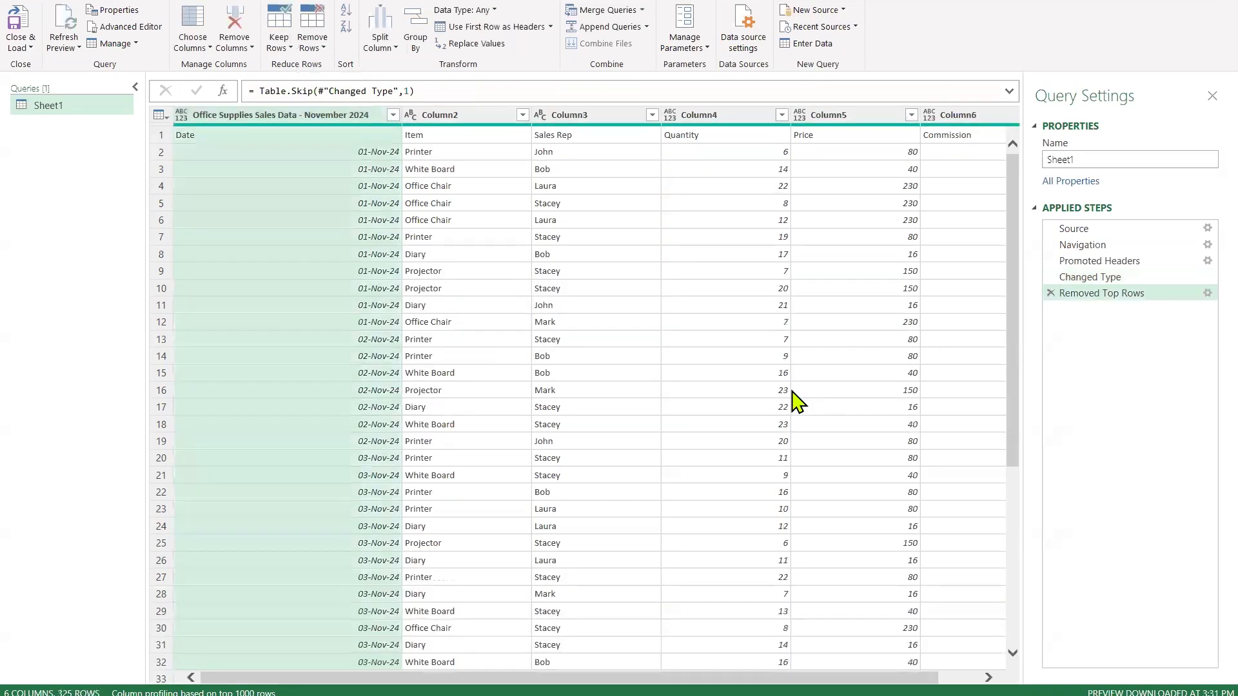
# Use the first row, containing Date, Item, Sales Rep, Quantity, Price and Commission, as the query's column headers.
pyautogui.click(305, 135)
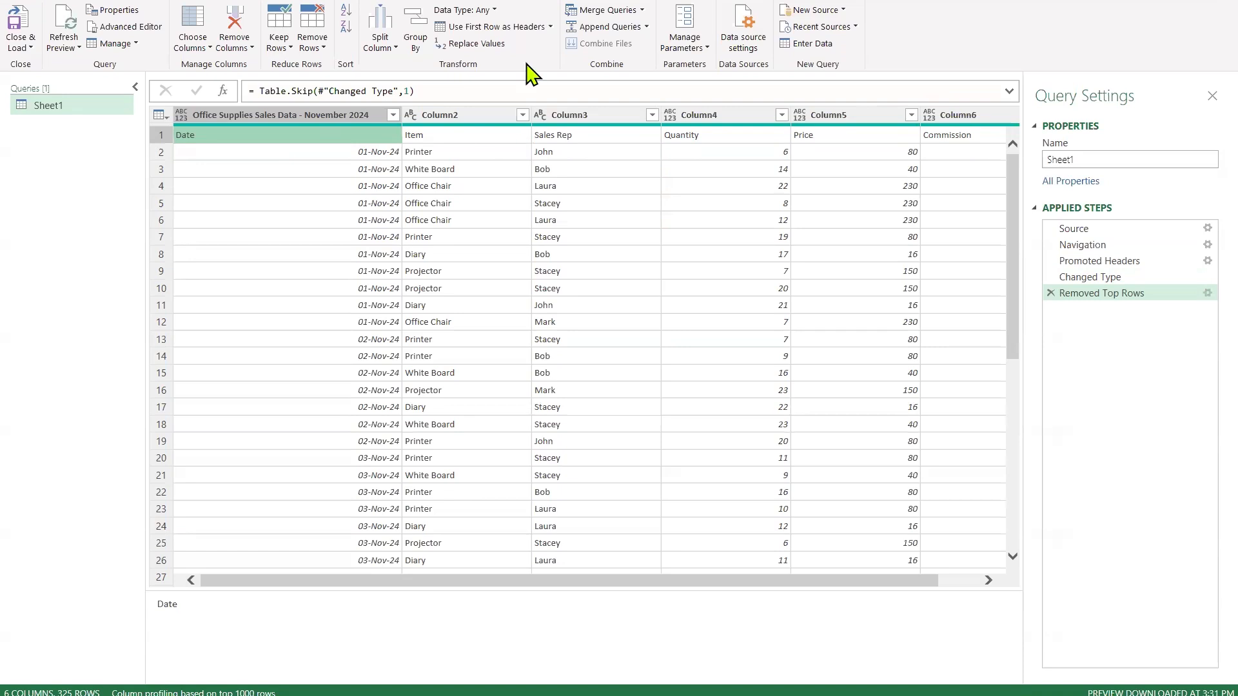
pyautogui.click(528, 31)
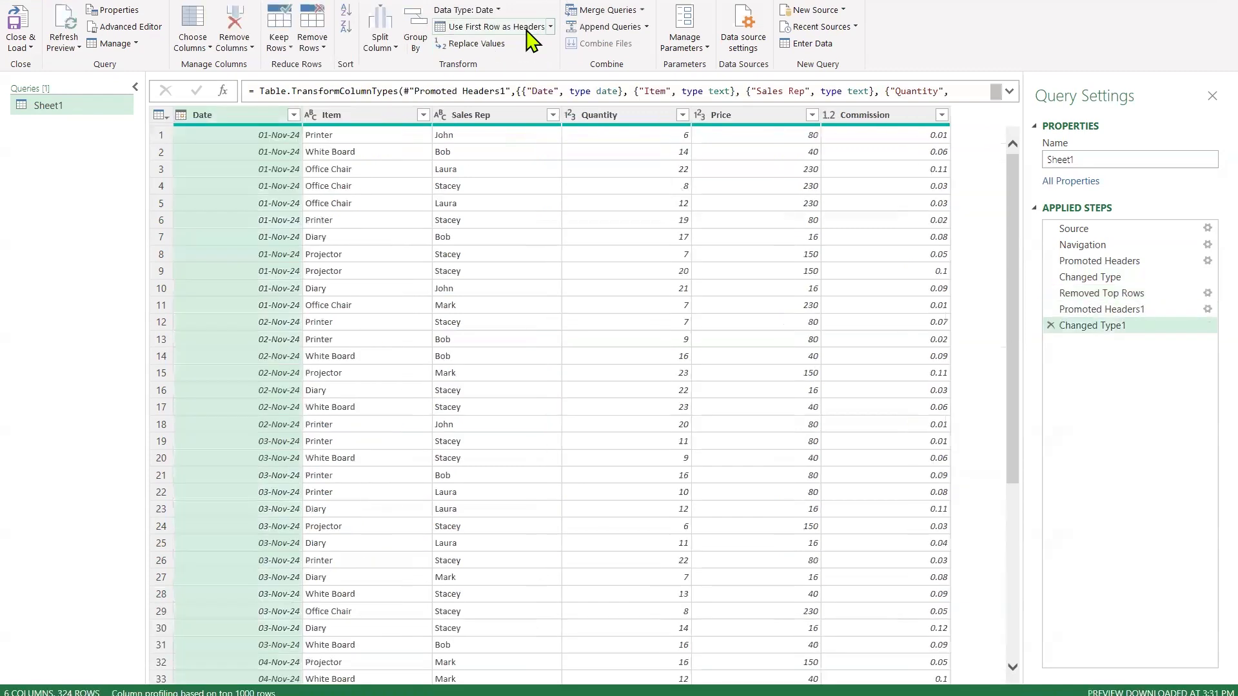
pyautogui.click(395, 189)
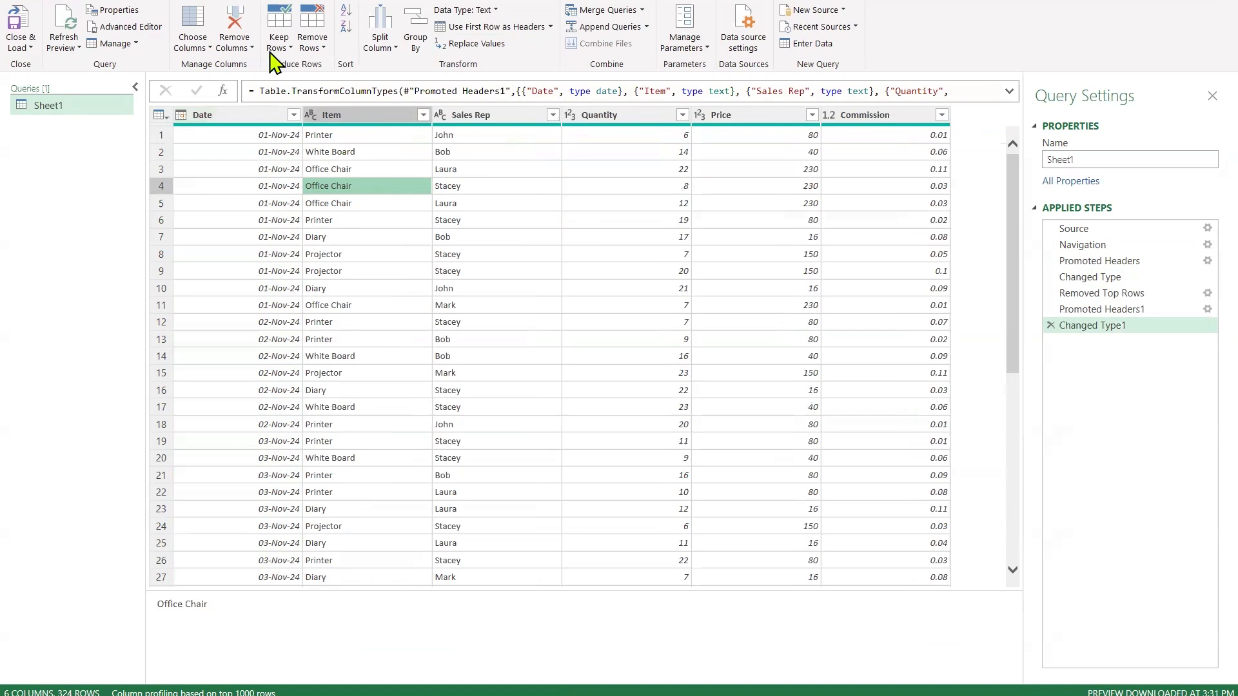
# Add a Quarter of Year column to the query based on the Date column.
pyautogui.click(191, 0)
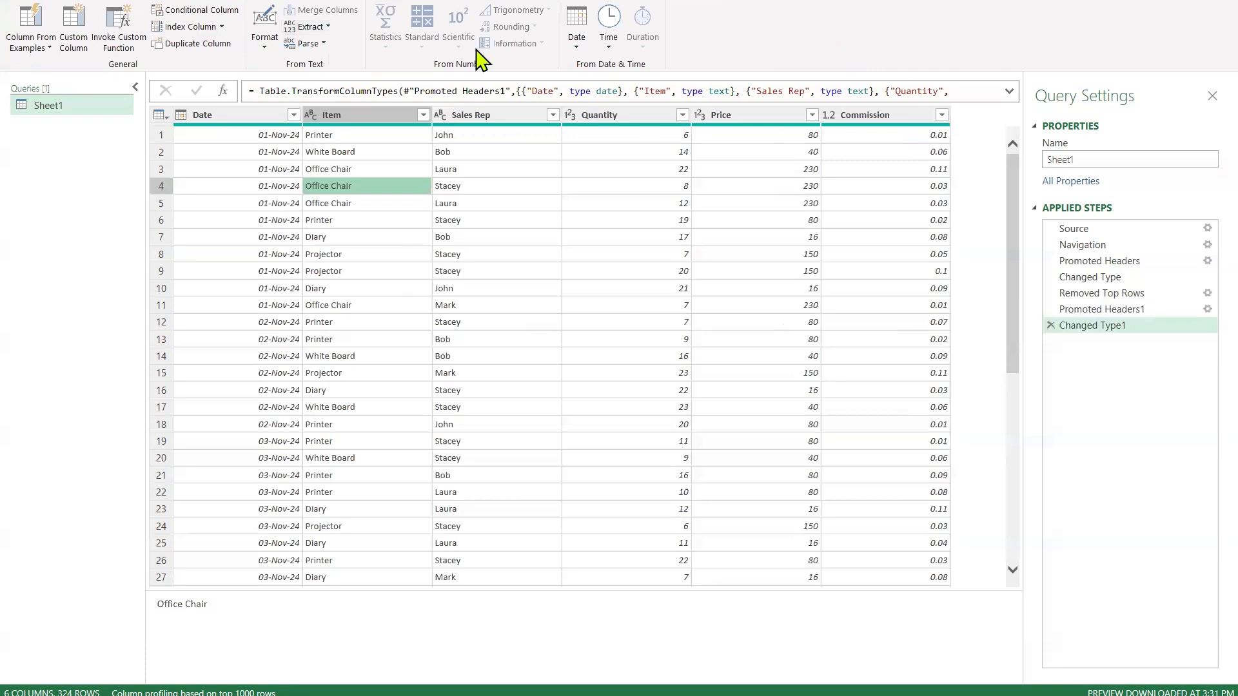
pyautogui.click(577, 46)
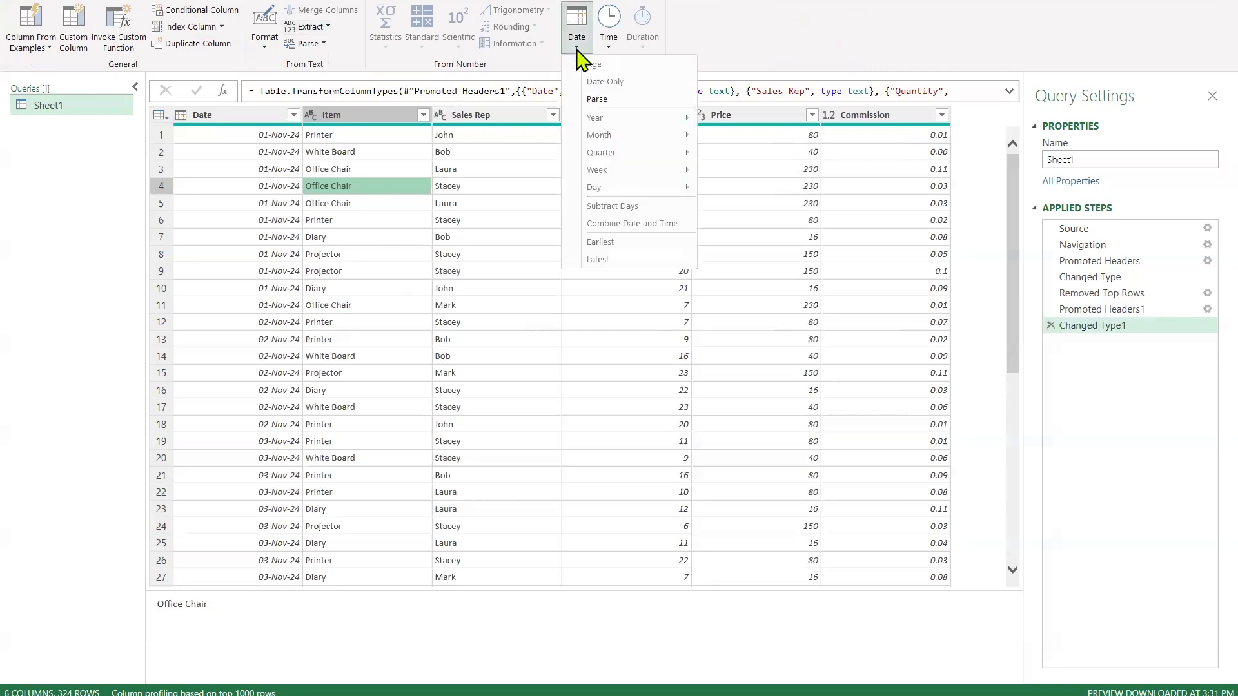
pyautogui.click(249, 156)
pyautogui.click(249, 156)
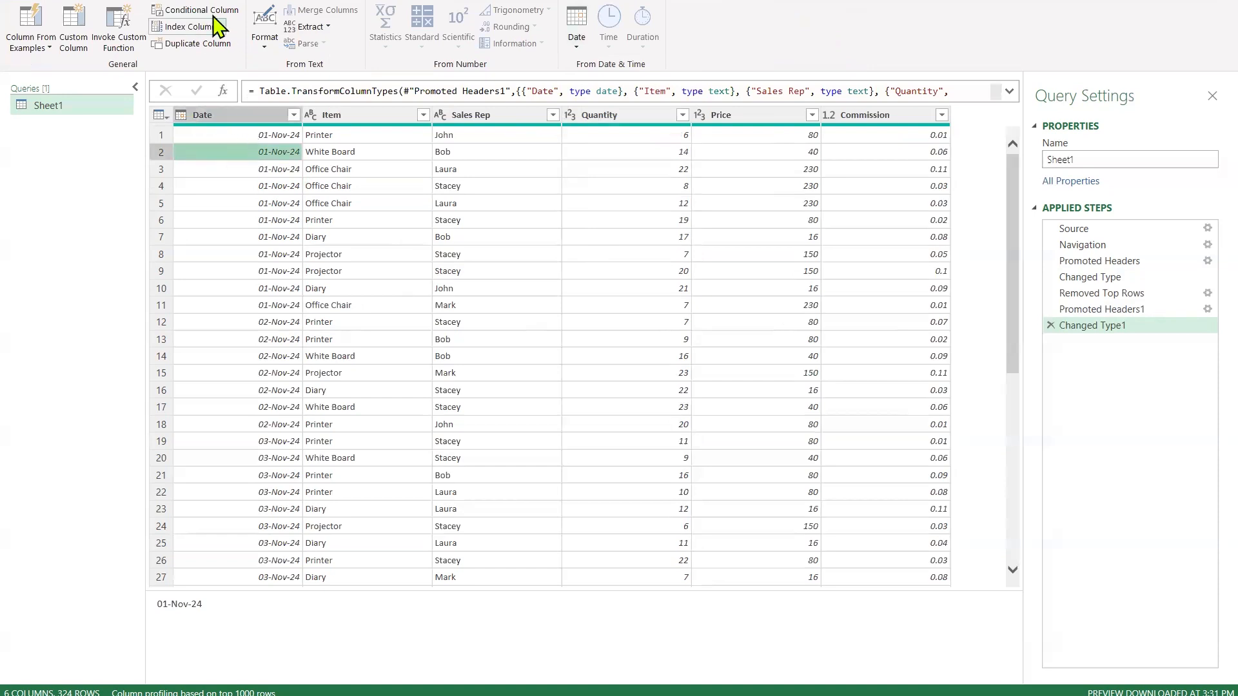
pyautogui.click(577, 46)
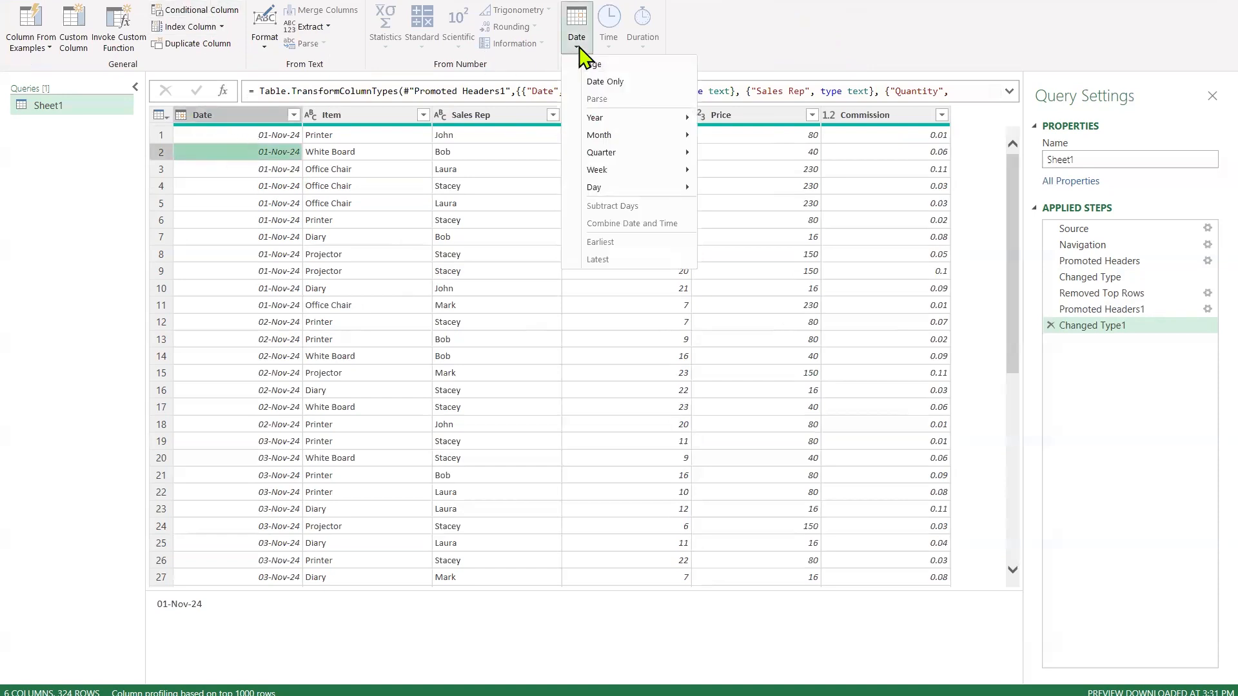
pyautogui.moveTo(650, 157)
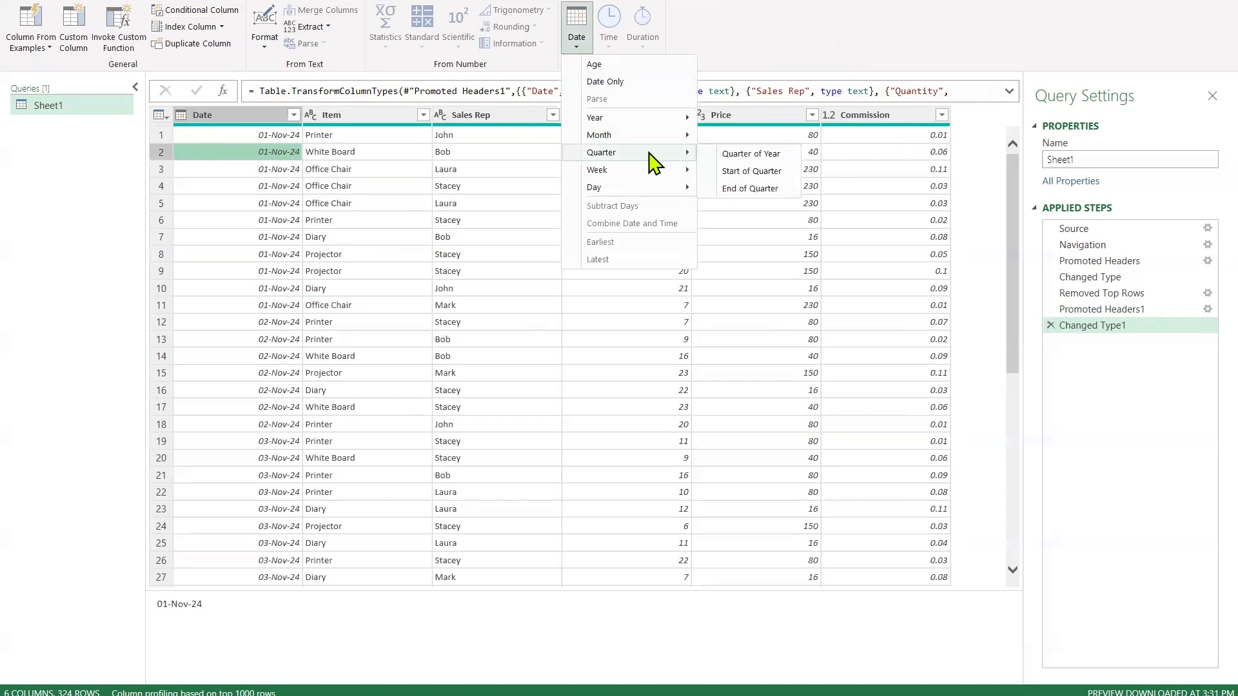
pyautogui.click(758, 157)
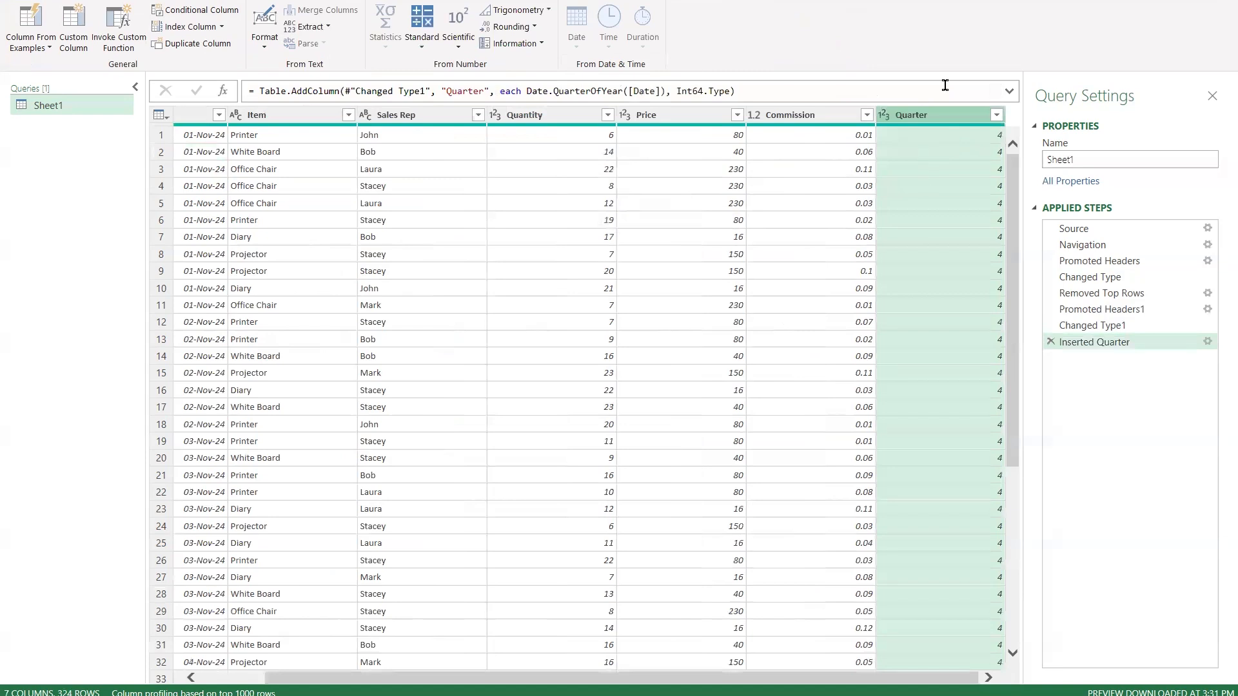
# Move the Quarter column so that it sits between the Date and Item columns.
pyautogui.click(934, 141)
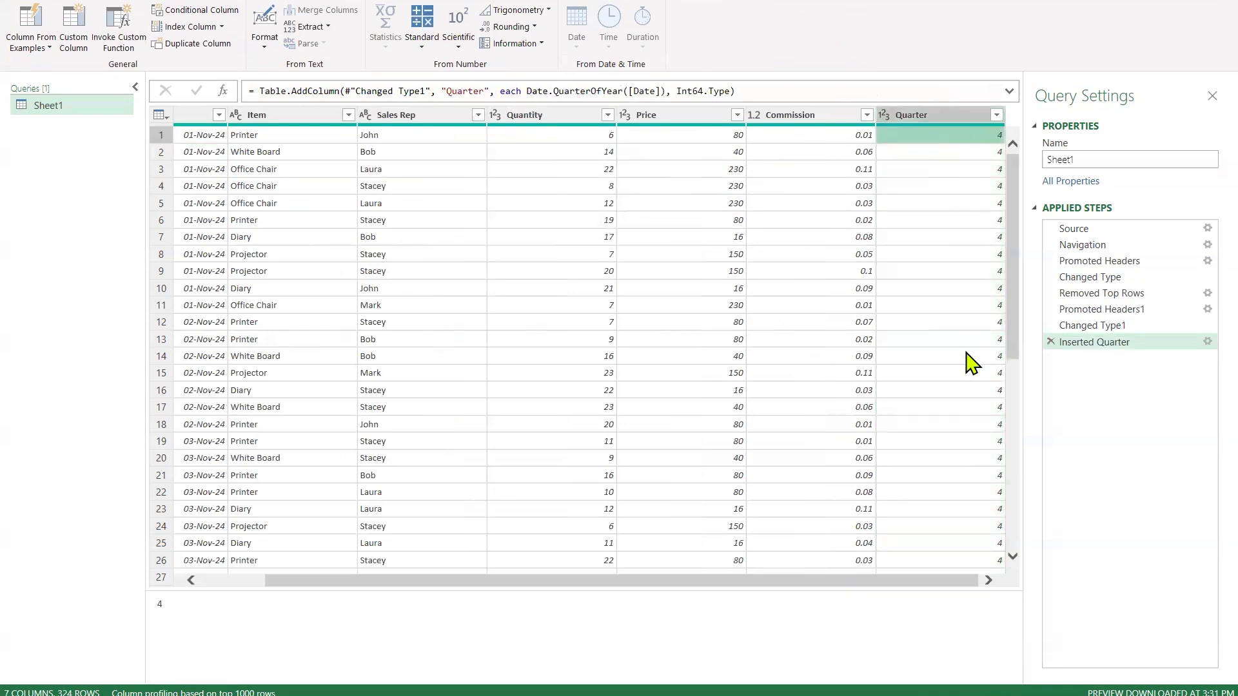
pyautogui.click(939, 116)
pyautogui.moveTo(939, 116); pyautogui.dragTo(265, 120)
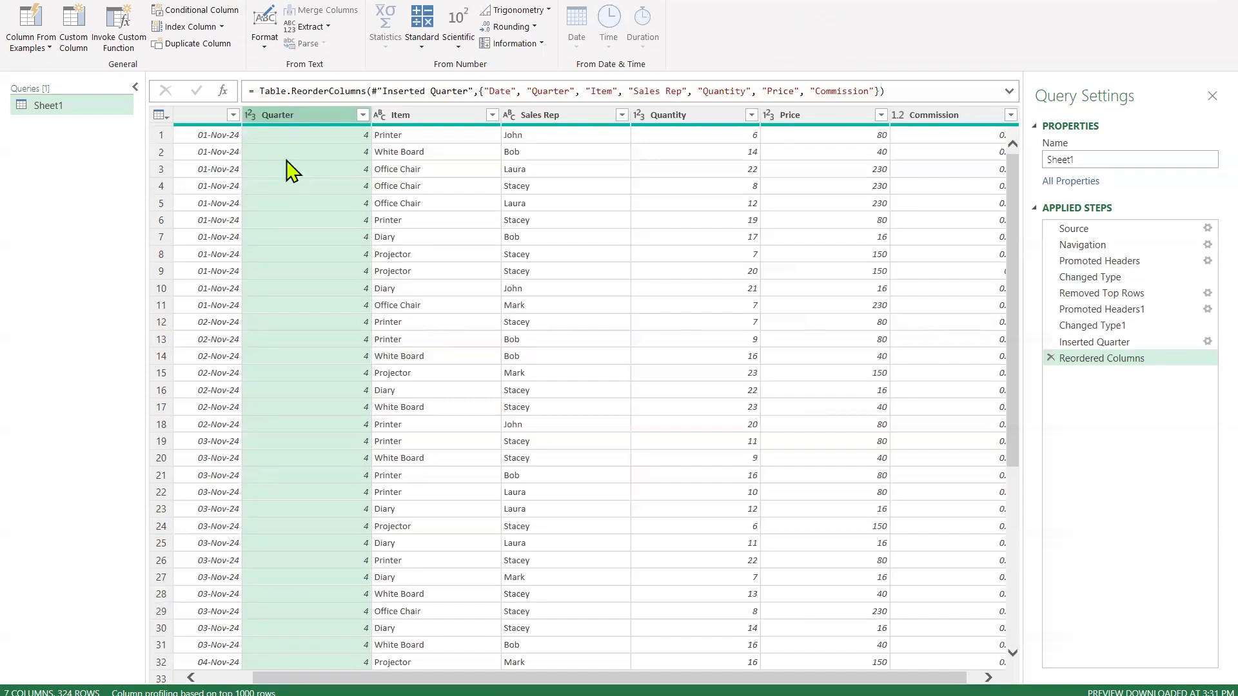
# Close the query and load it as a table on a new worksheet, and check its Quarter column.
pyautogui.click(447, 229)
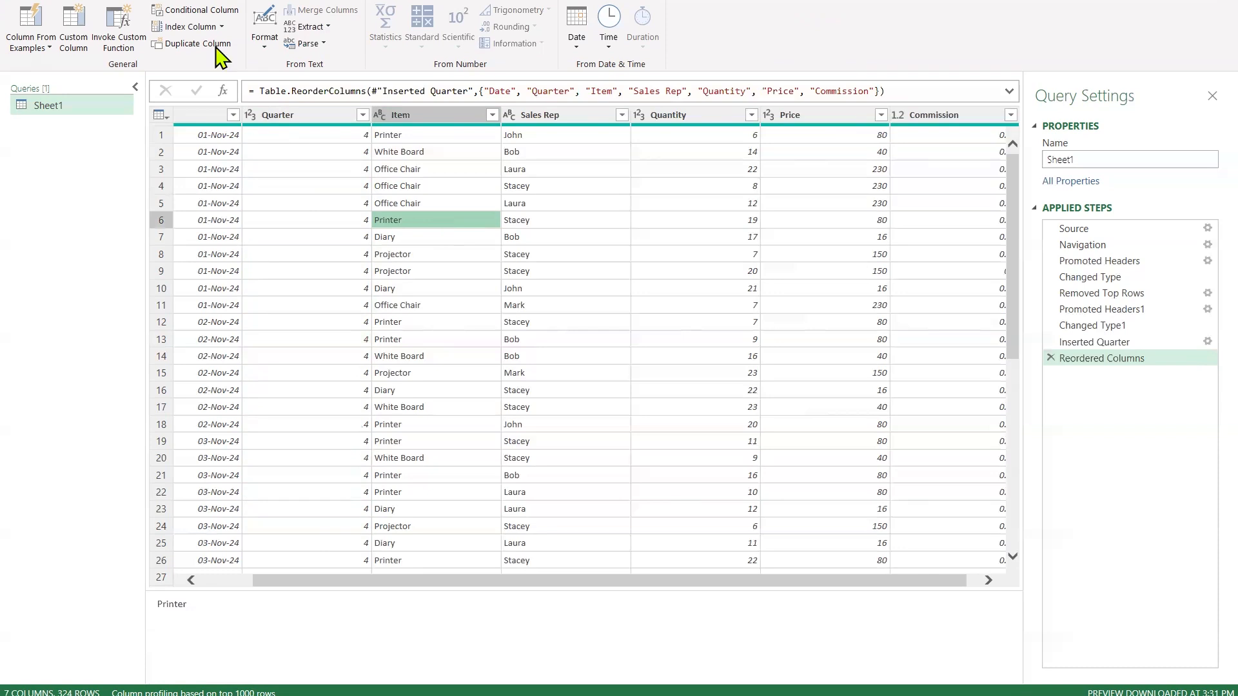
pyautogui.click(73, 2)
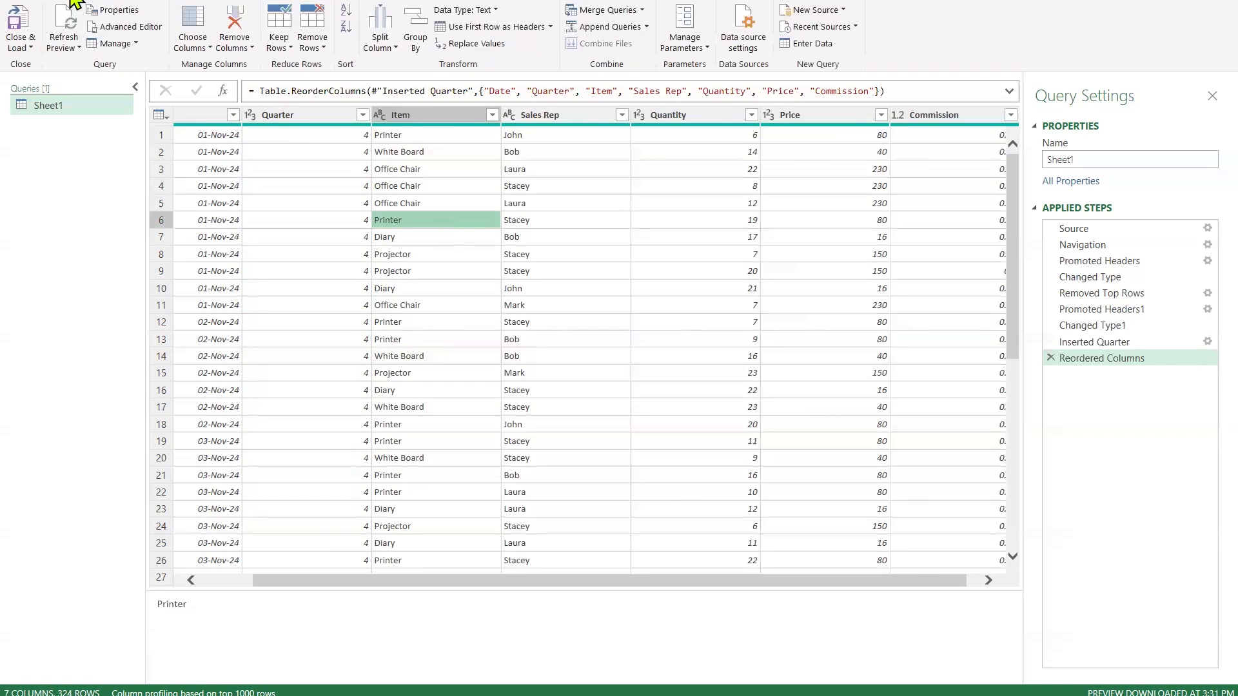
pyautogui.click(21, 20)
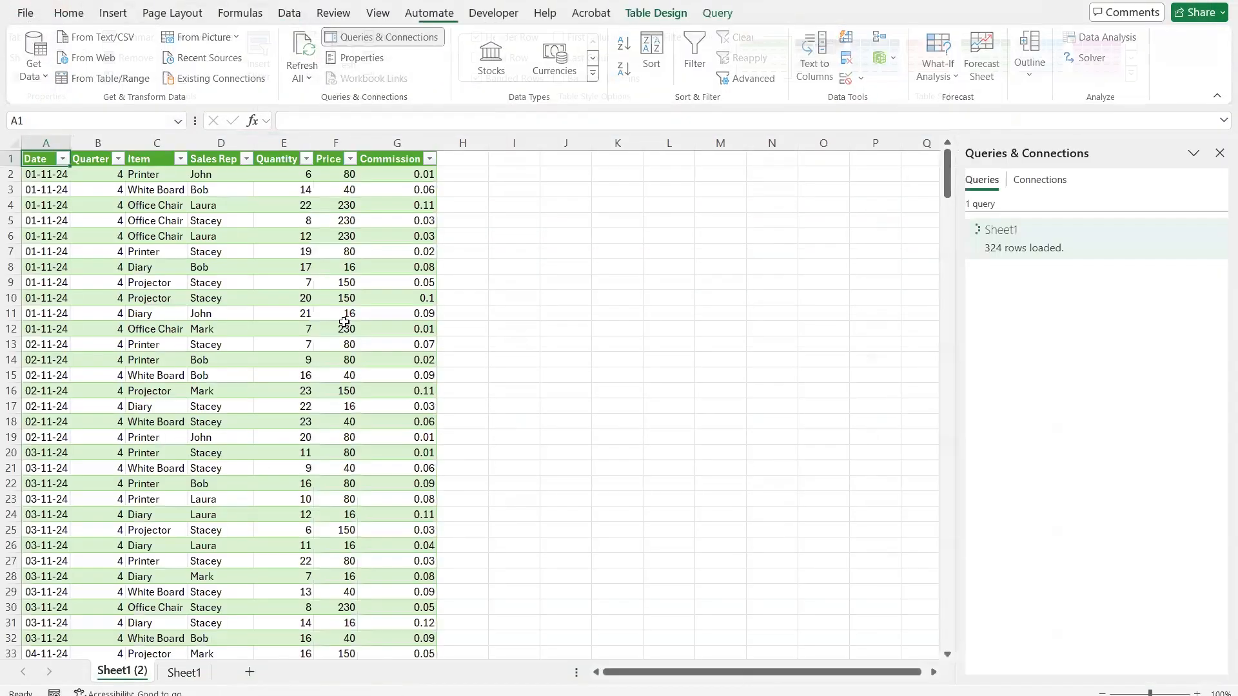
pyautogui.click(244, 288)
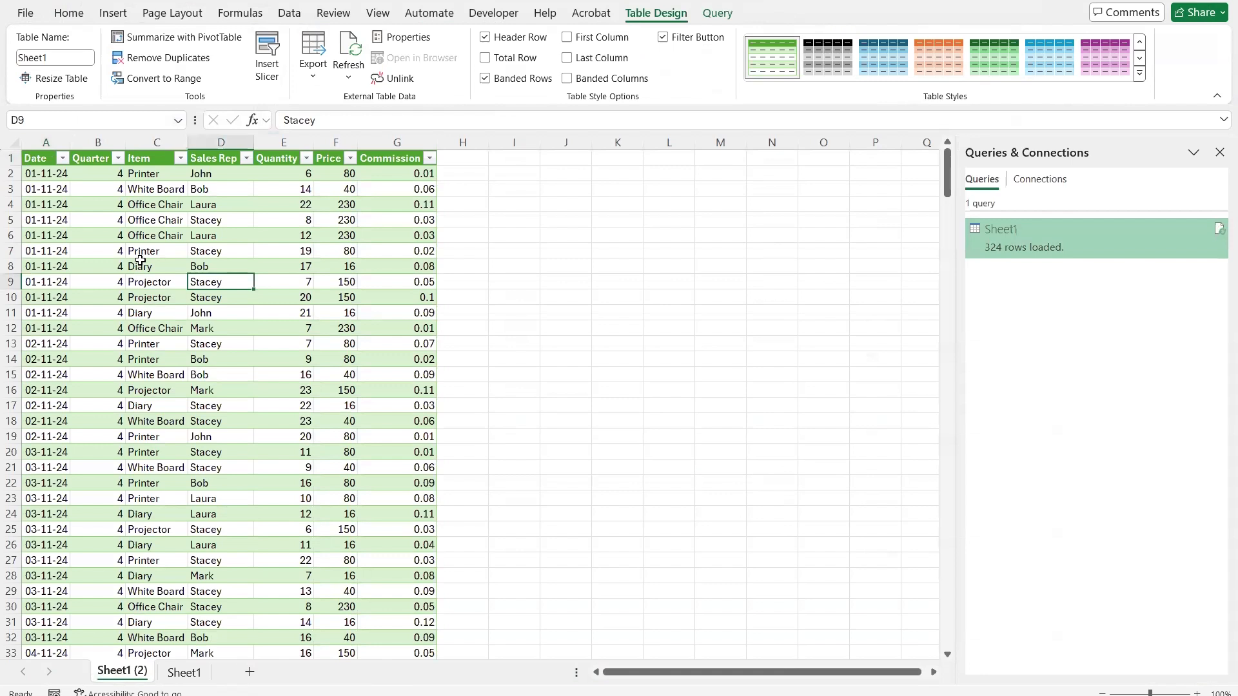
pyautogui.moveTo(104, 174); pyautogui.dragTo(105, 476)
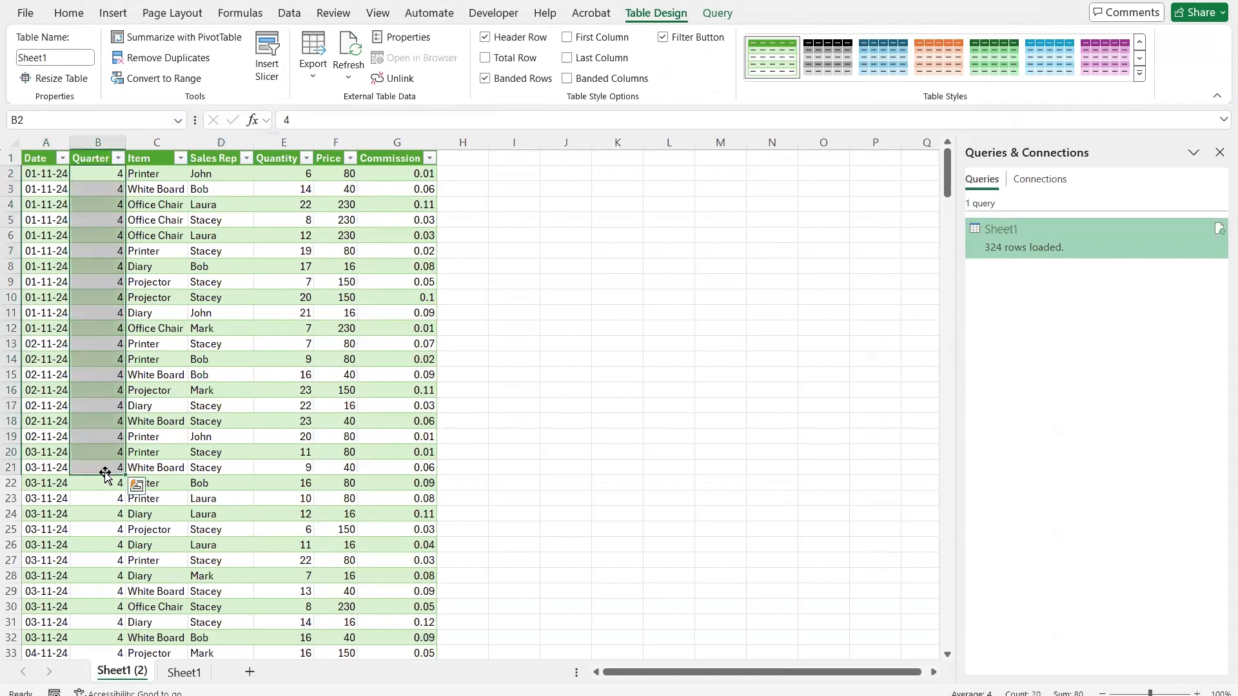
pyautogui.click(205, 450)
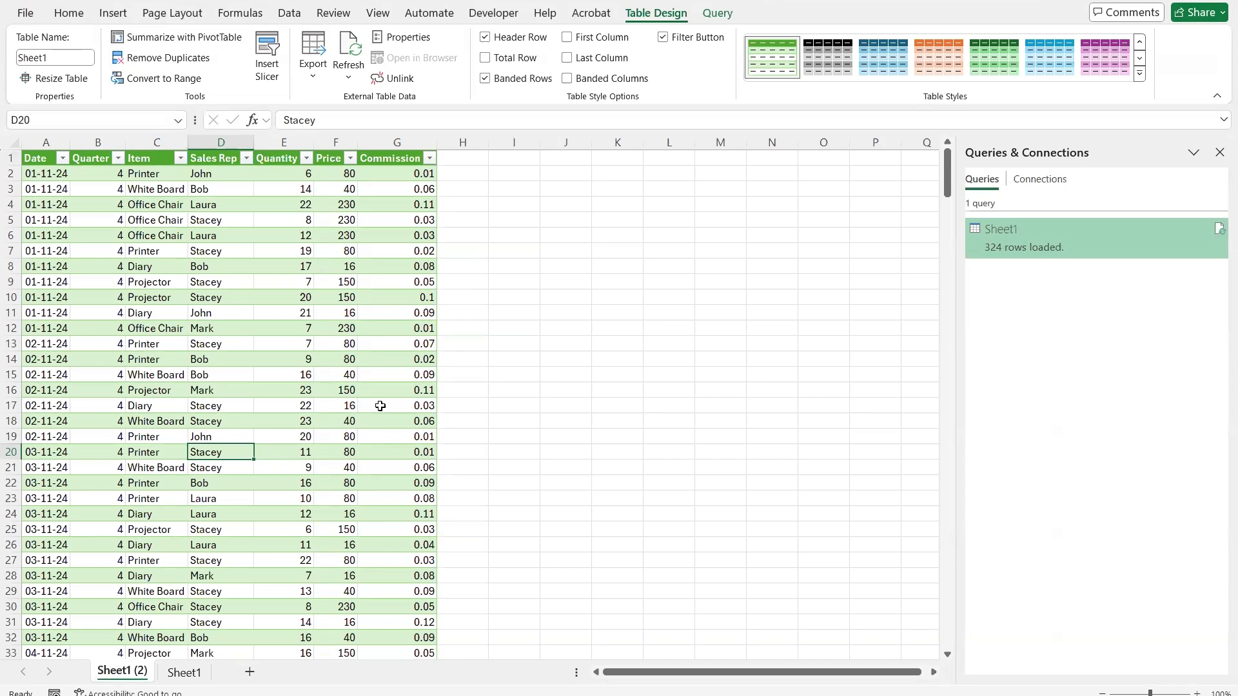
# Open the recent workbook Sales Data November 2024.
pyautogui.click(514, 253)
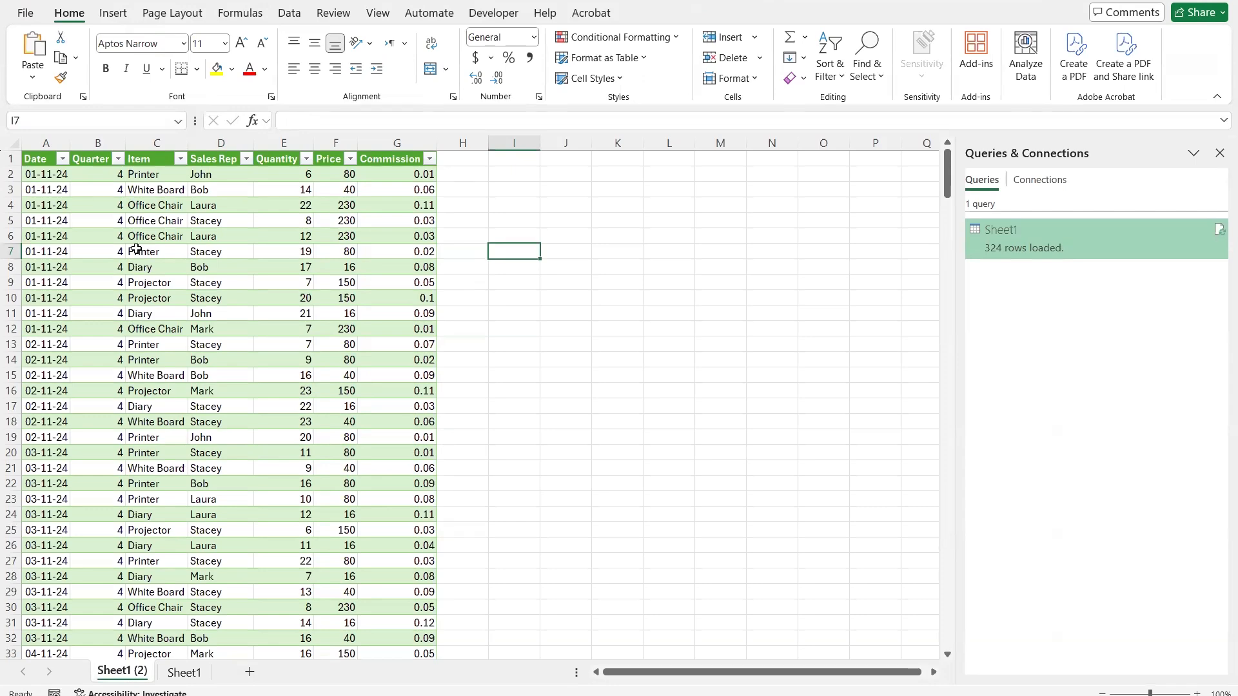
pyautogui.click(26, 14)
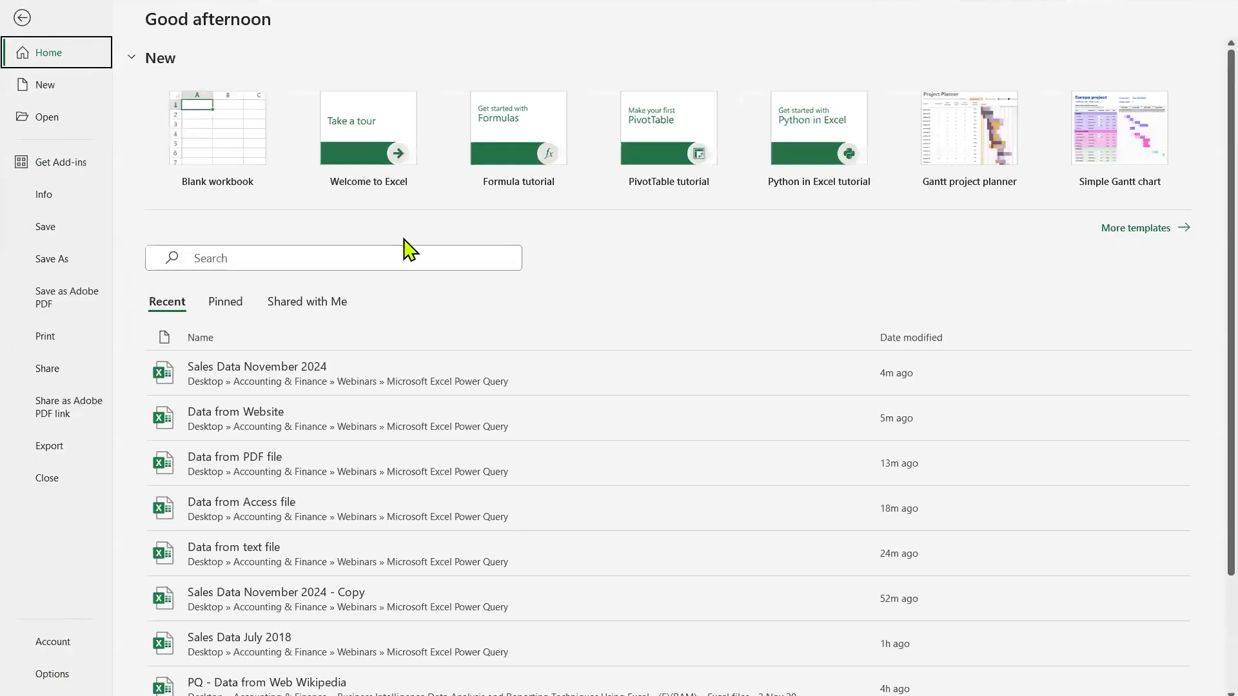
pyautogui.click(356, 381)
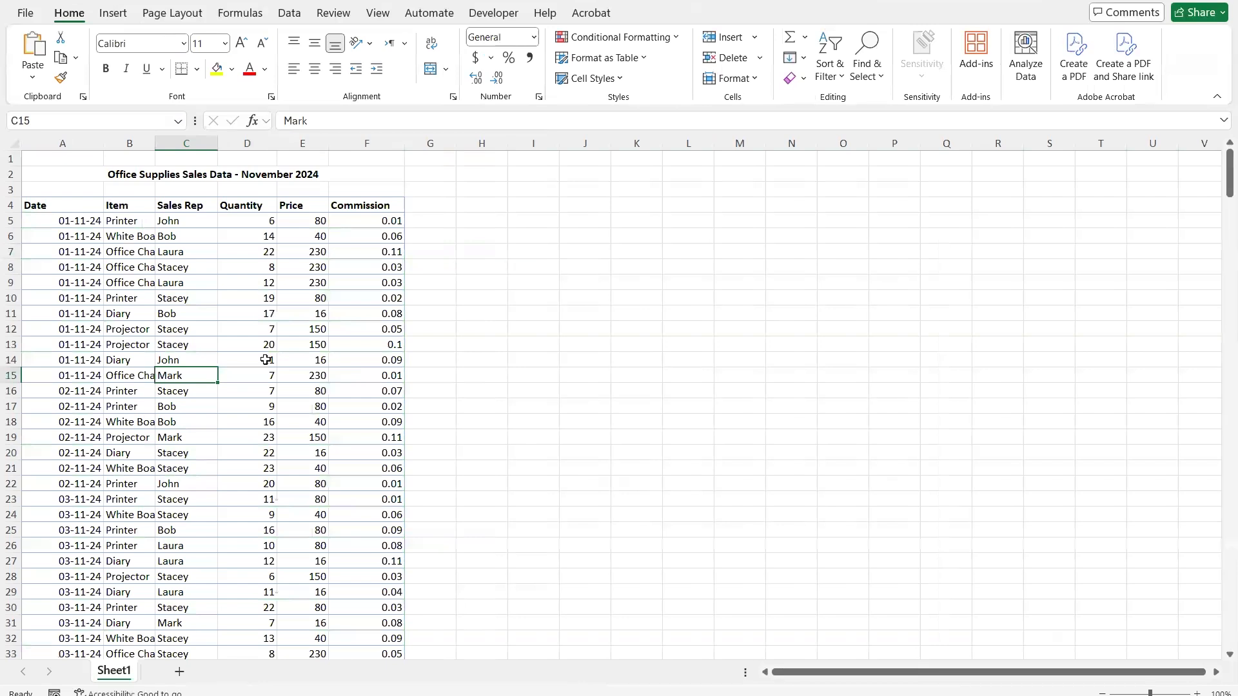
pyautogui.click(229, 315)
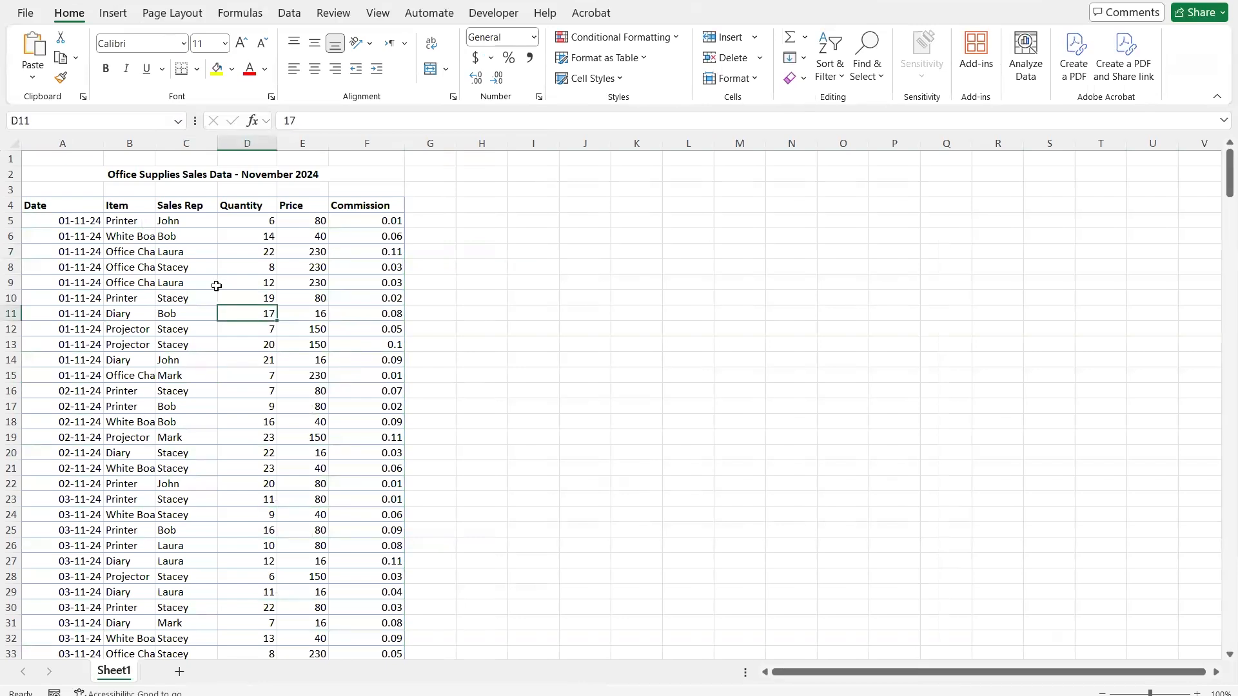
# Copy the 30-11-24 rows in A320:F328 at the end of the sales data and paste them at A332, below blank rows.
pyautogui.click(67, 299)
pyautogui.hotkey('ctrl', 'Down')
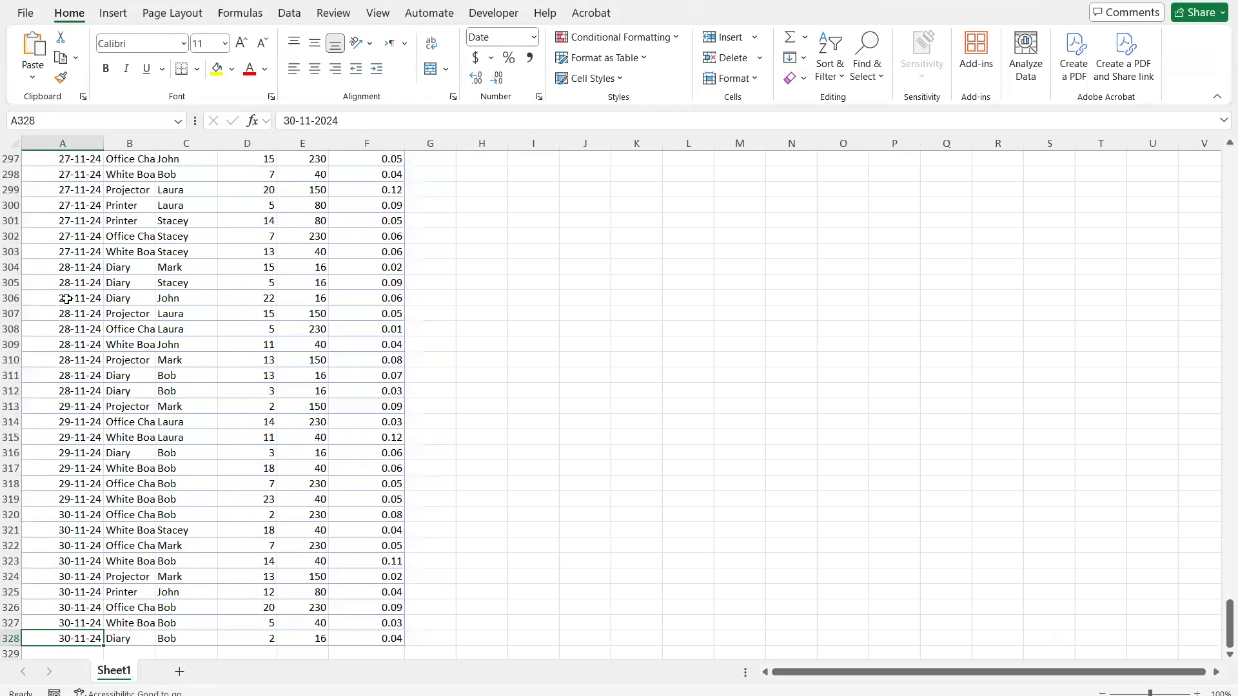
pyautogui.click(281, 373)
pyautogui.scroll(-2, 199, 377)
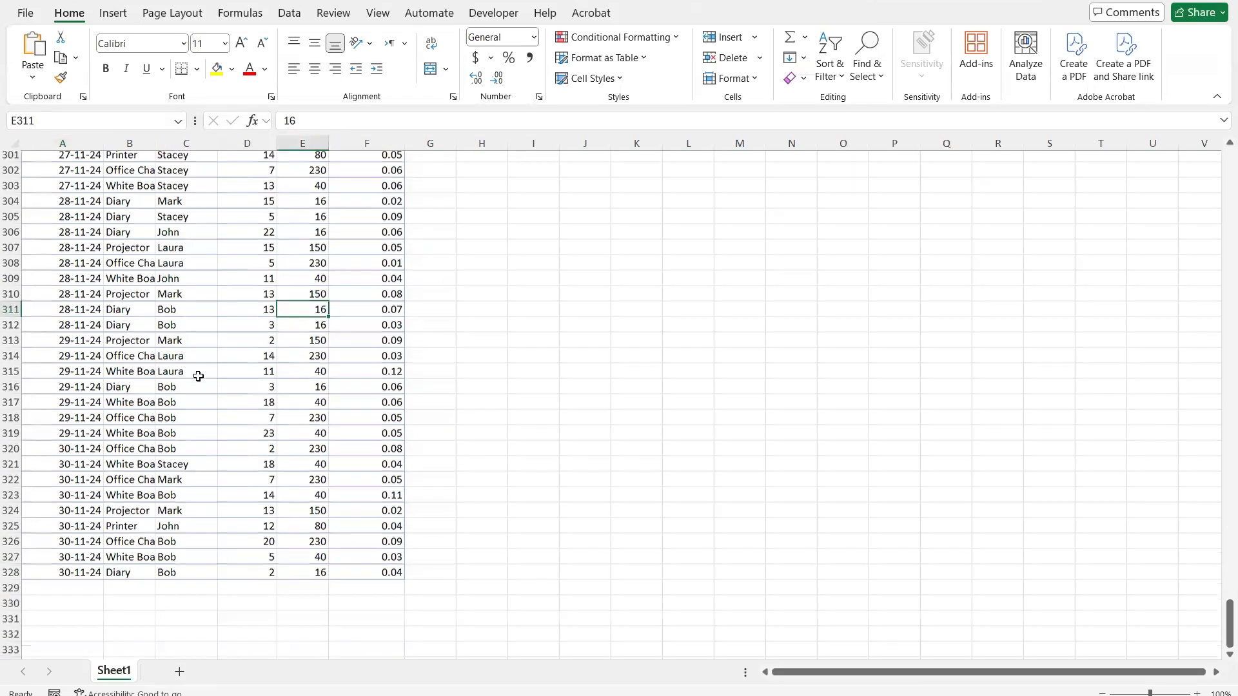
pyautogui.scroll(-2, 199, 377)
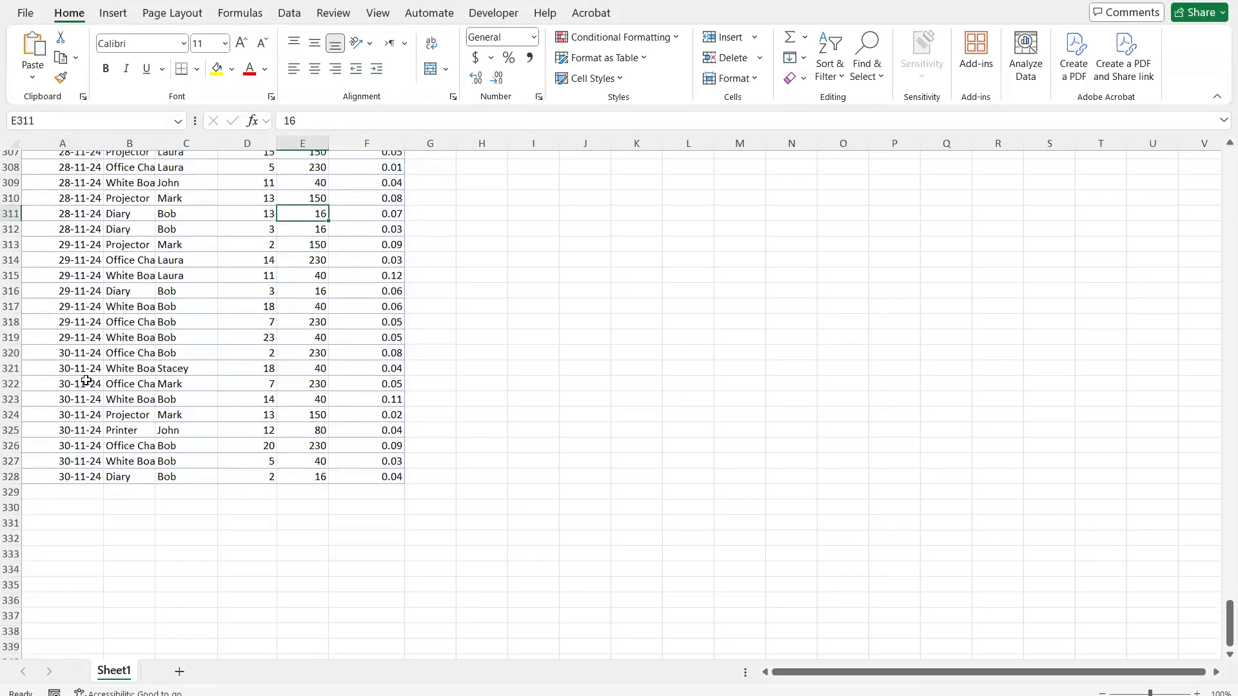
pyautogui.moveTo(75, 354); pyautogui.dragTo(356, 469)
pyautogui.hotkey('ctrl', 'c')
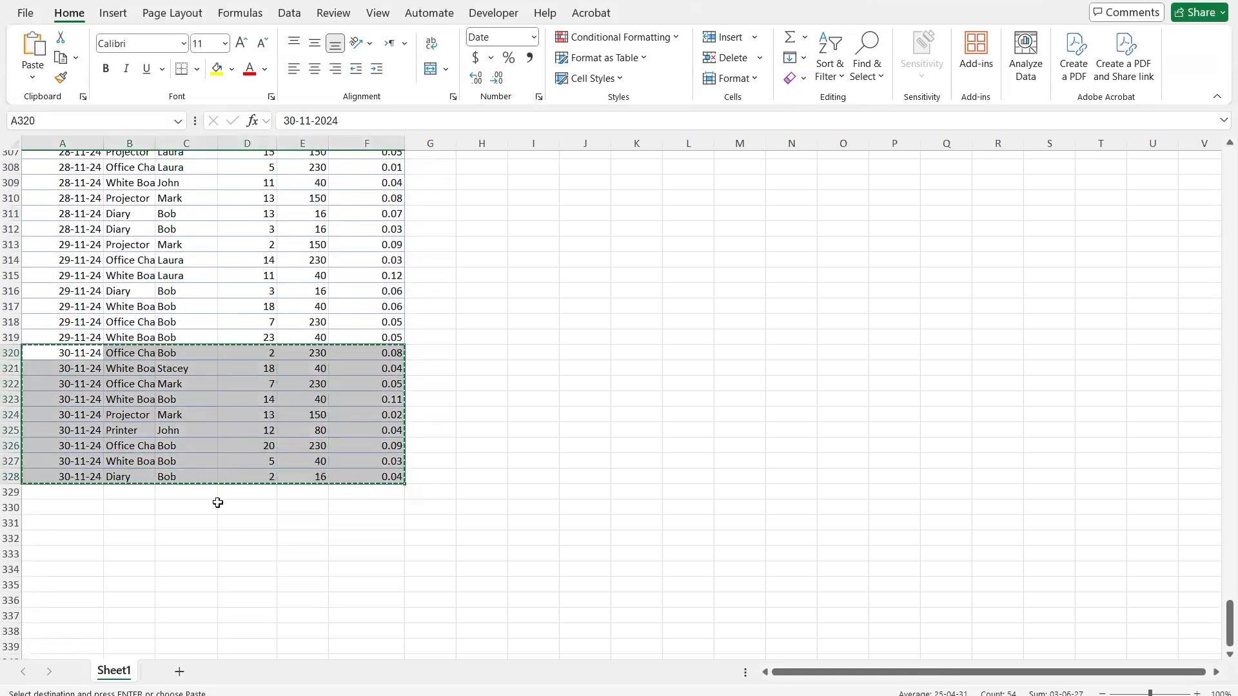
pyautogui.click(82, 539)
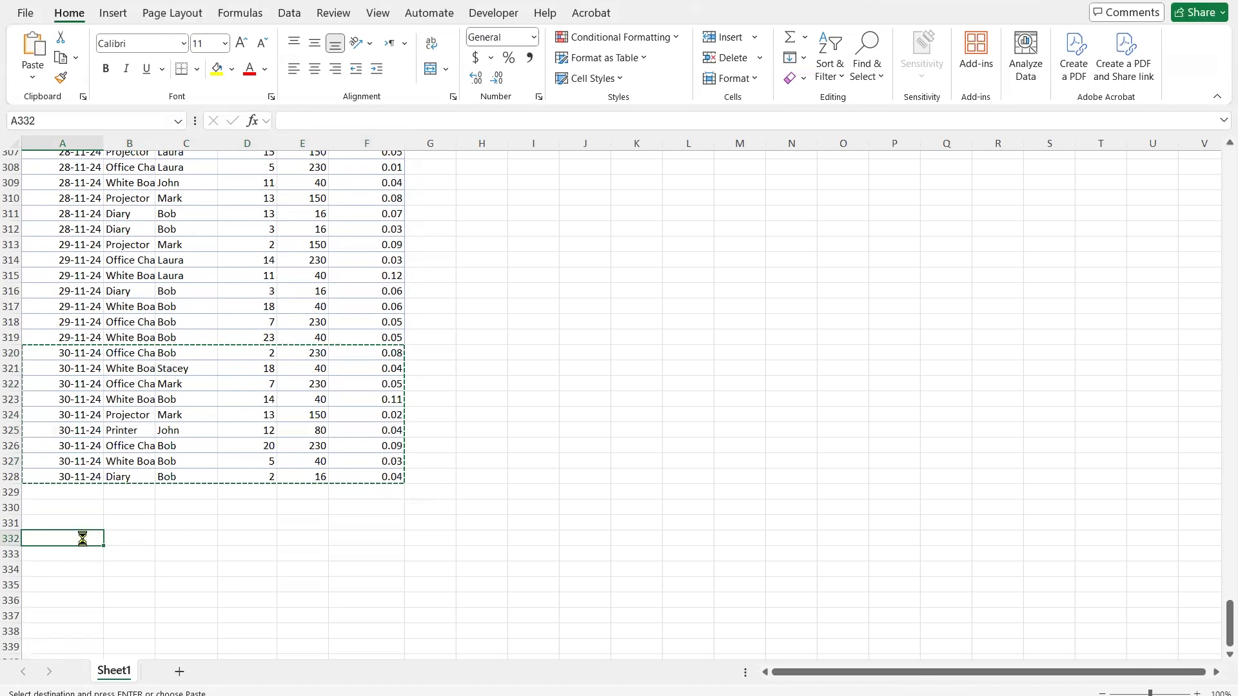
pyautogui.hotkey('ctrl', 'v')
pyautogui.click(90, 508)
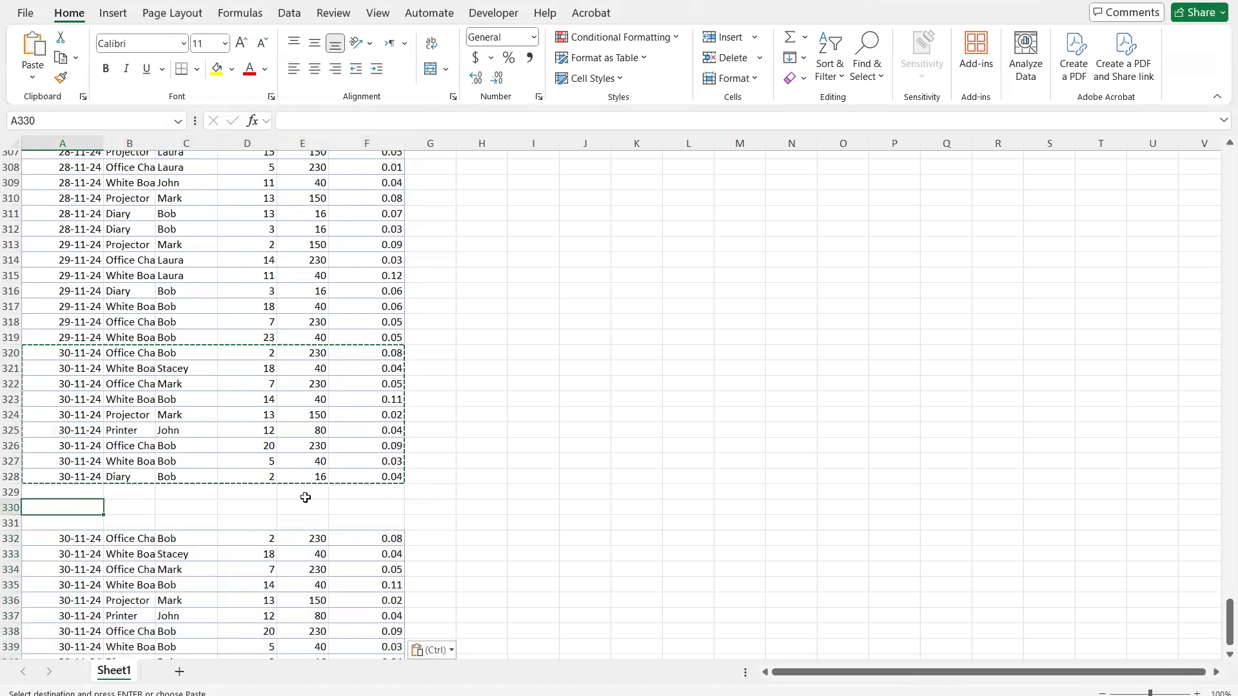
# Convert the main sales data range A4:F328 into a table with headers.
pyautogui.click(247, 289)
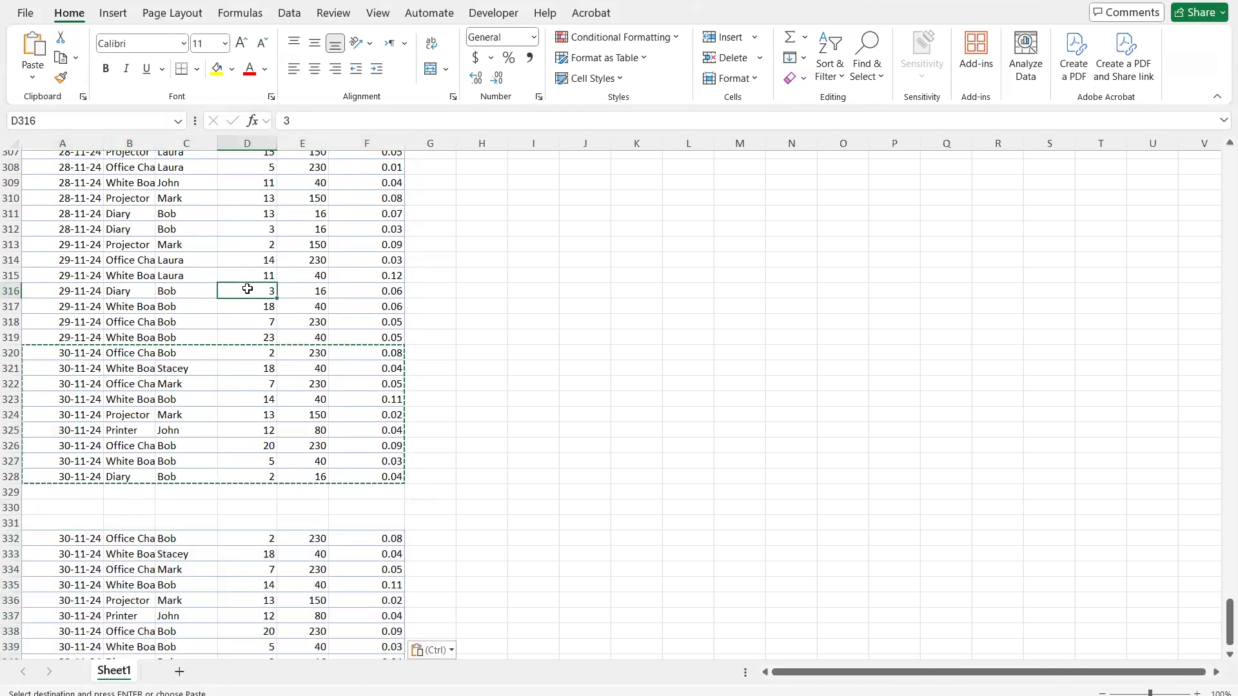
pyautogui.scroll(20, 248, 289)
pyautogui.click(172, 296)
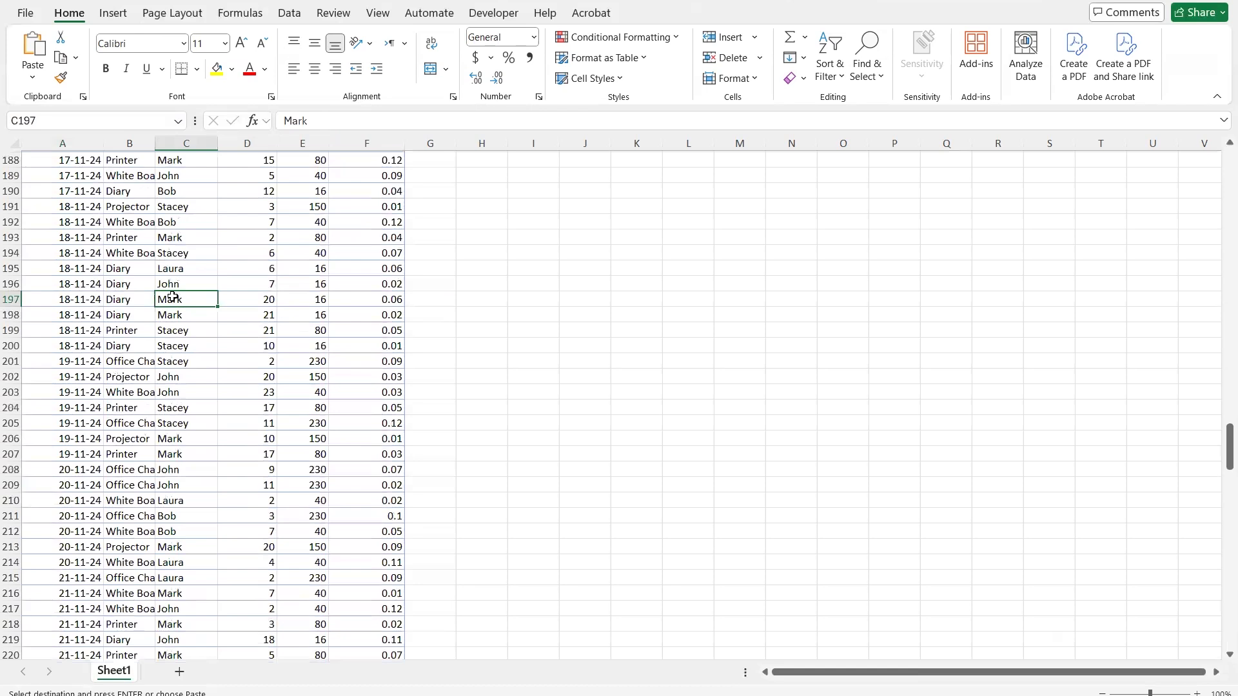
pyautogui.hotkey('ctrl', 'a')
pyautogui.scroll(20, 172, 297)
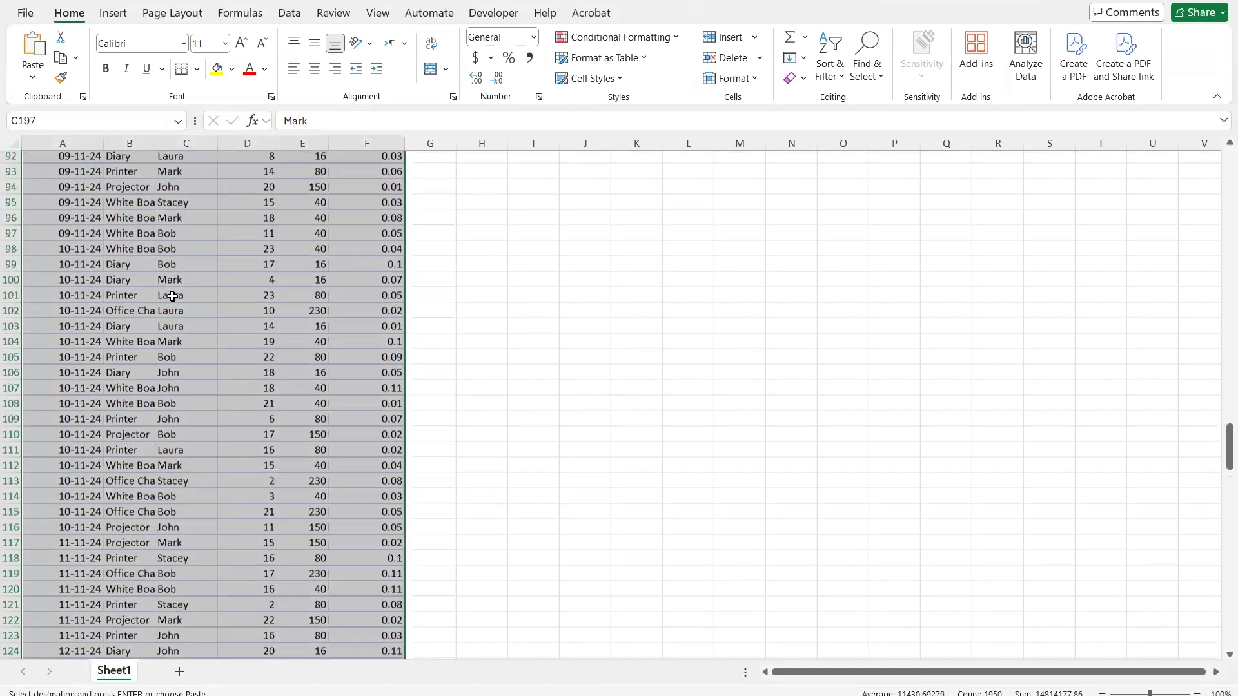
pyautogui.scroll(20, 172, 297)
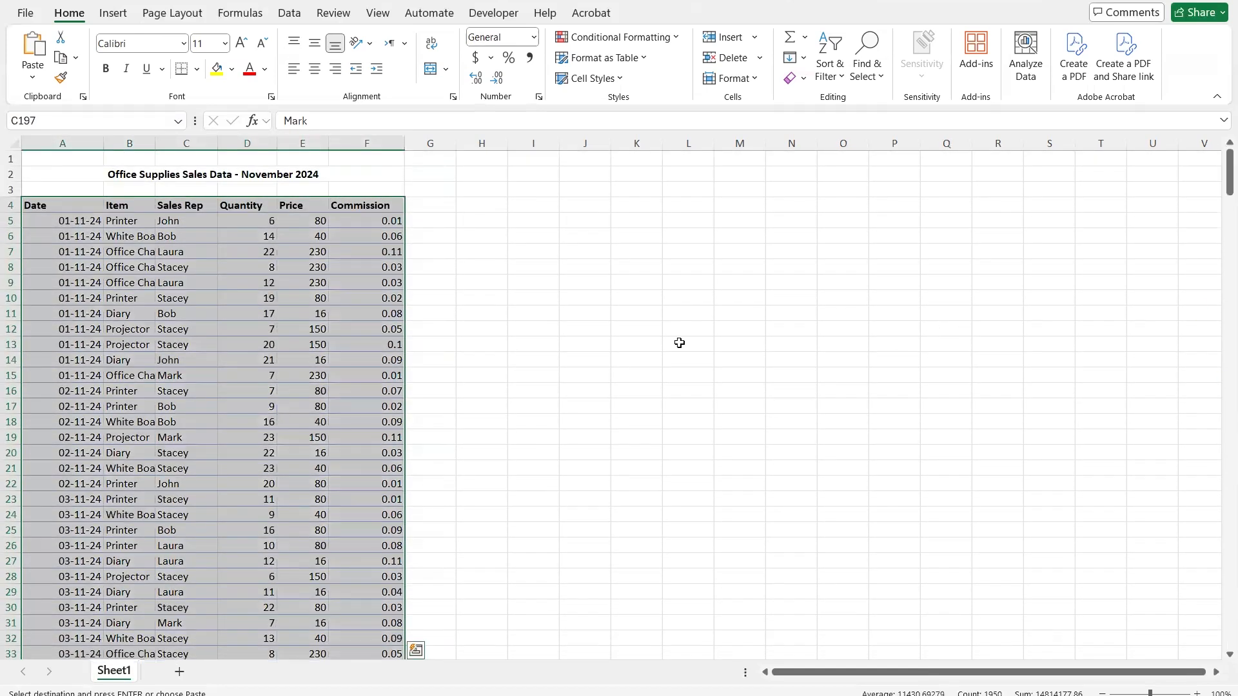
pyautogui.moveTo(1229, 188); pyautogui.dragTo(1204, 160)
pyautogui.click(113, 12)
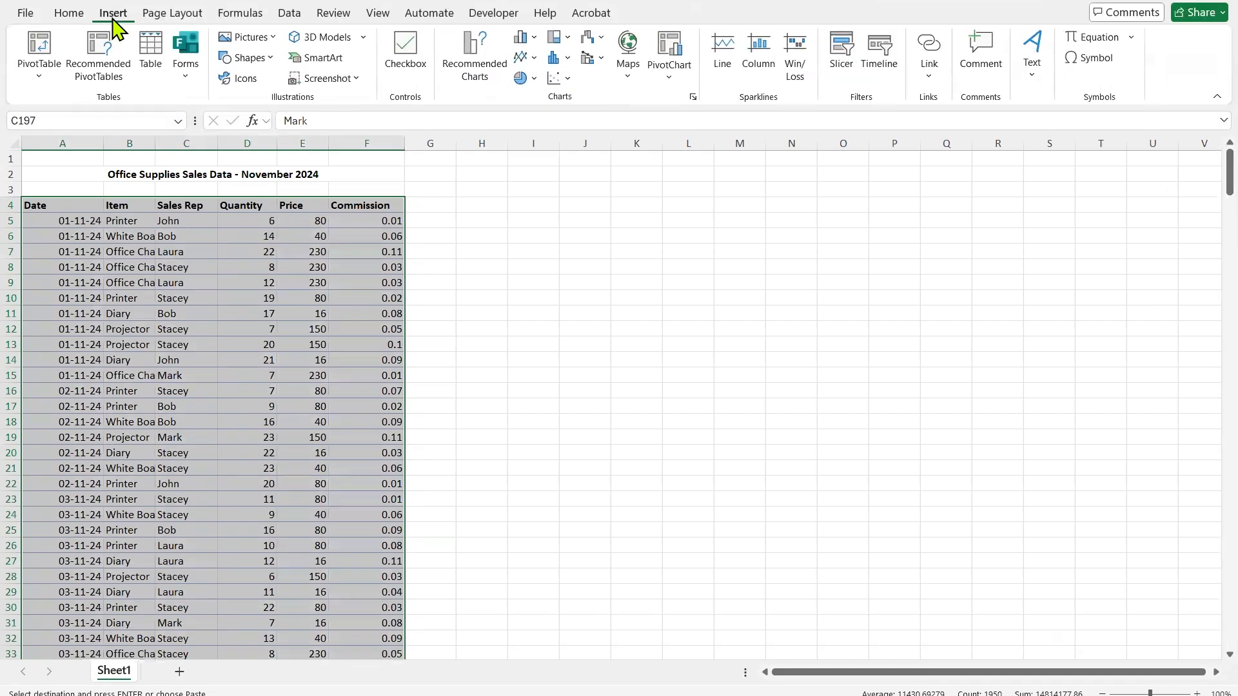
pyautogui.click(149, 53)
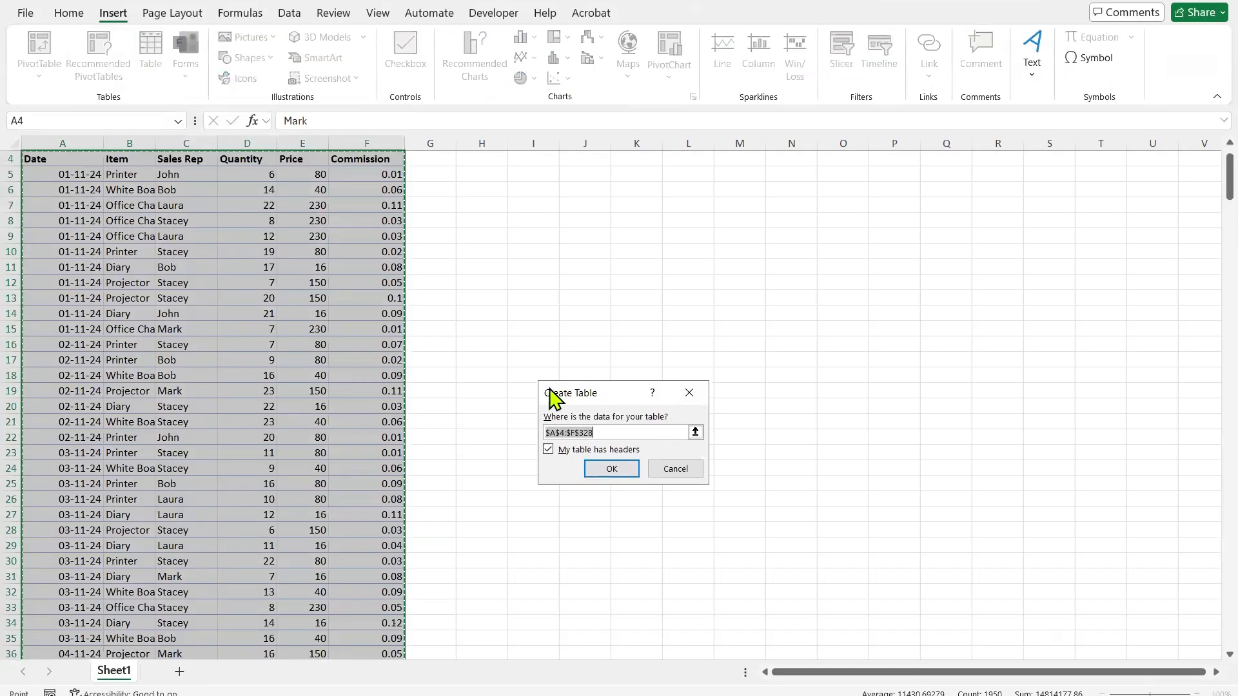
pyautogui.click(614, 467)
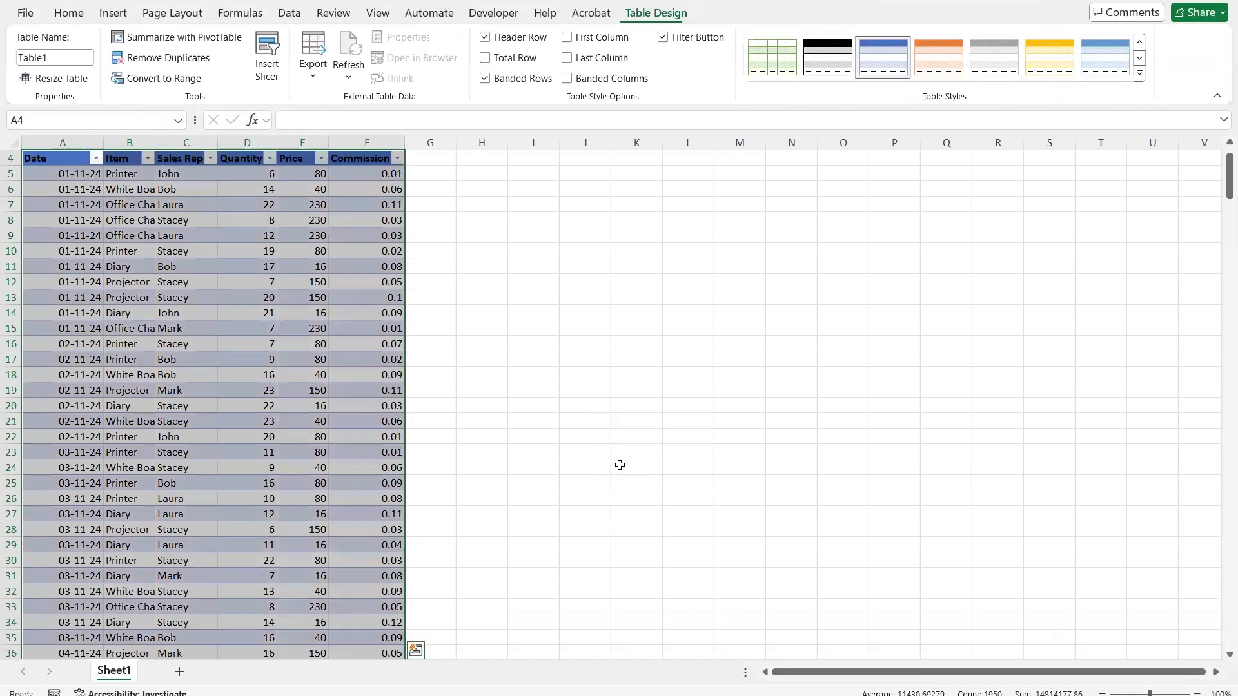
pyautogui.click(357, 285)
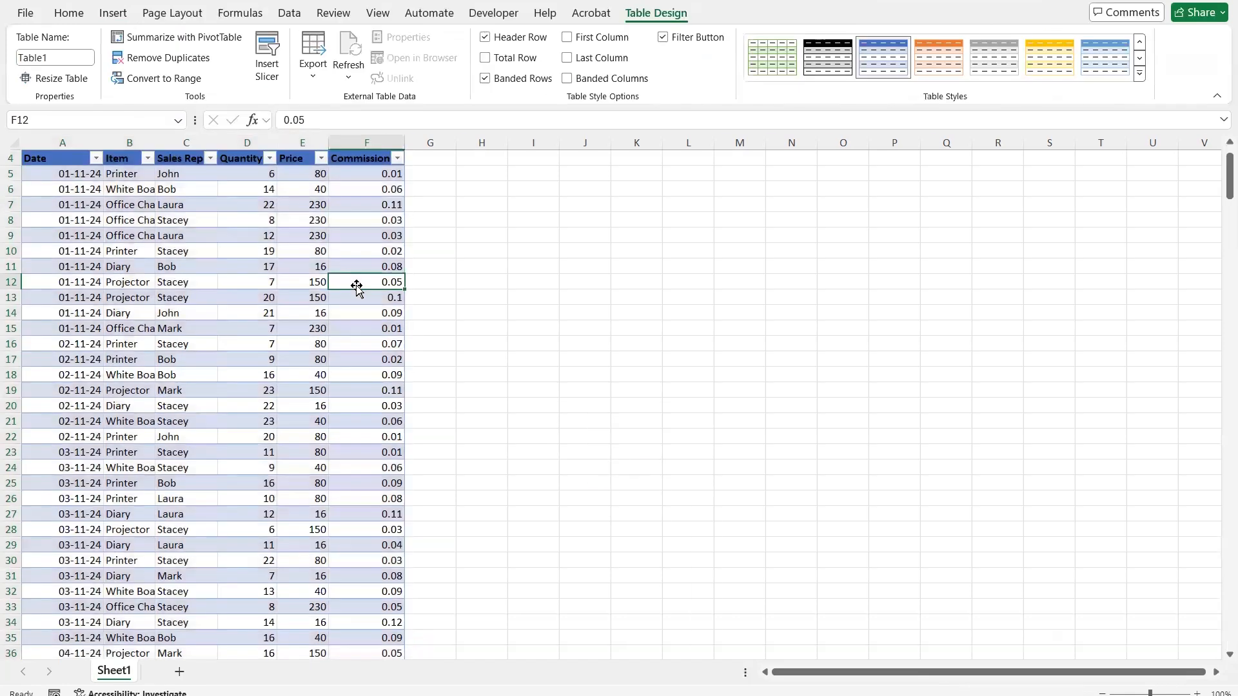
pyautogui.click(235, 262)
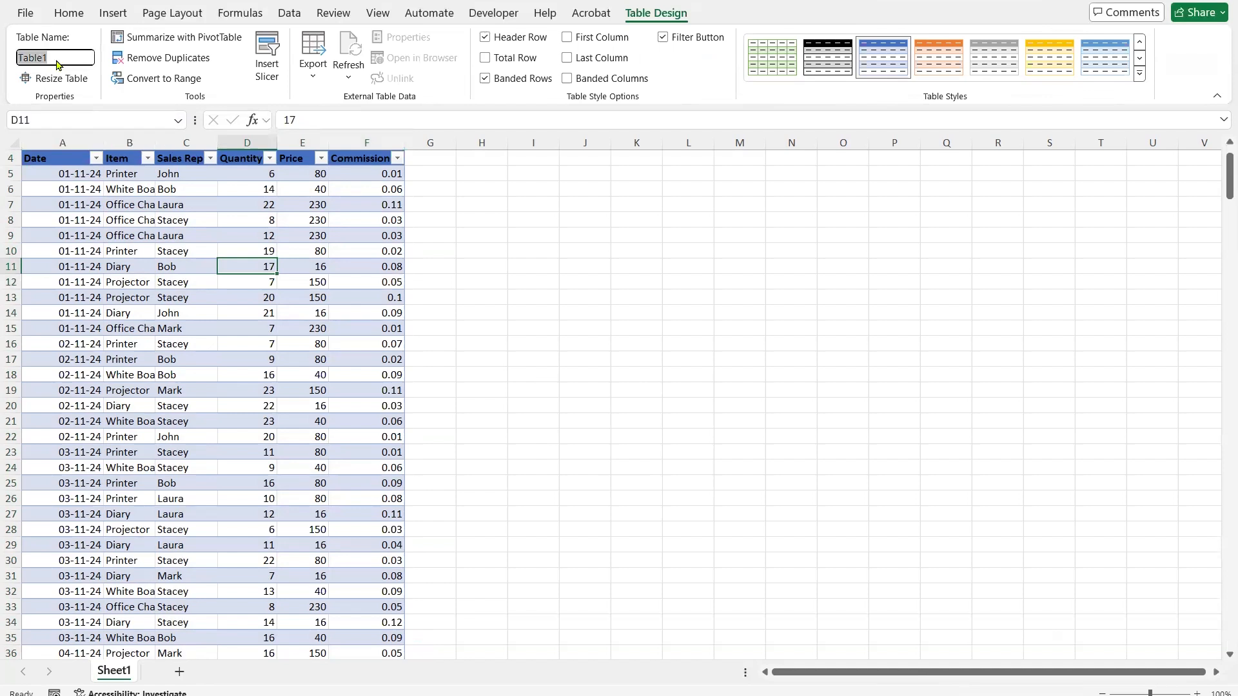
# Name the sales table Sales_Data.
pyautogui.doubleClick(37, 56)
pyautogui.write('Sales Data')
pyautogui.press('Return')
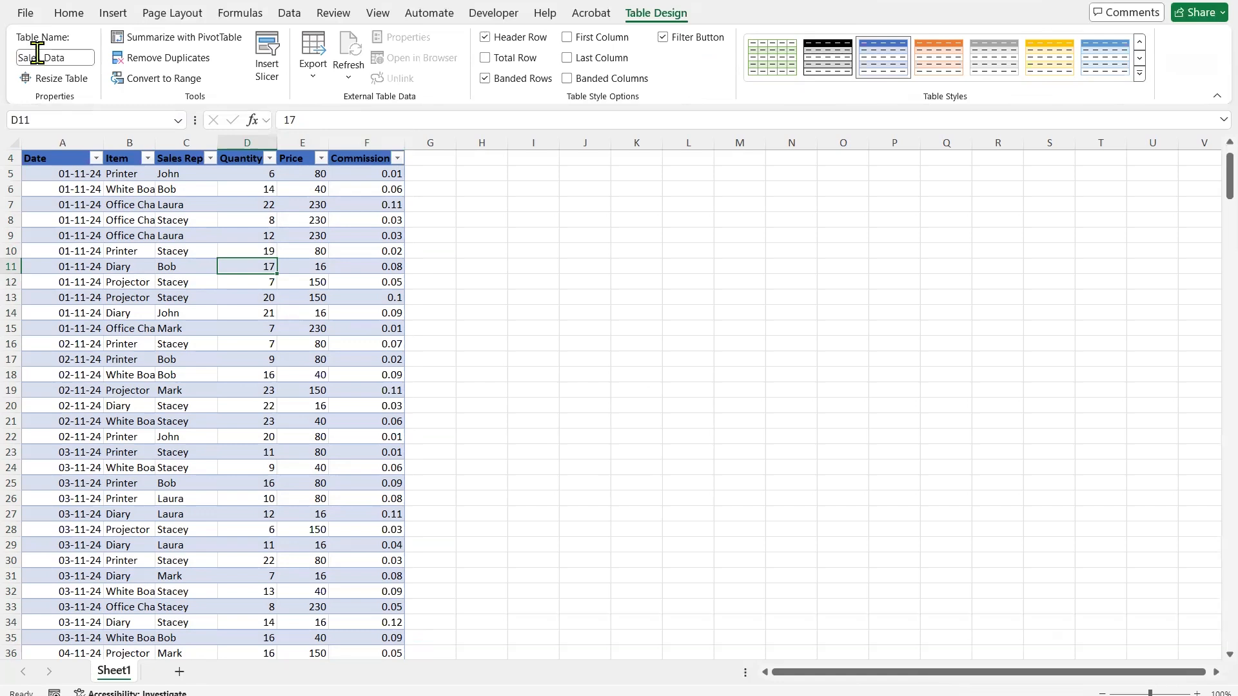
pyautogui.click(166, 232)
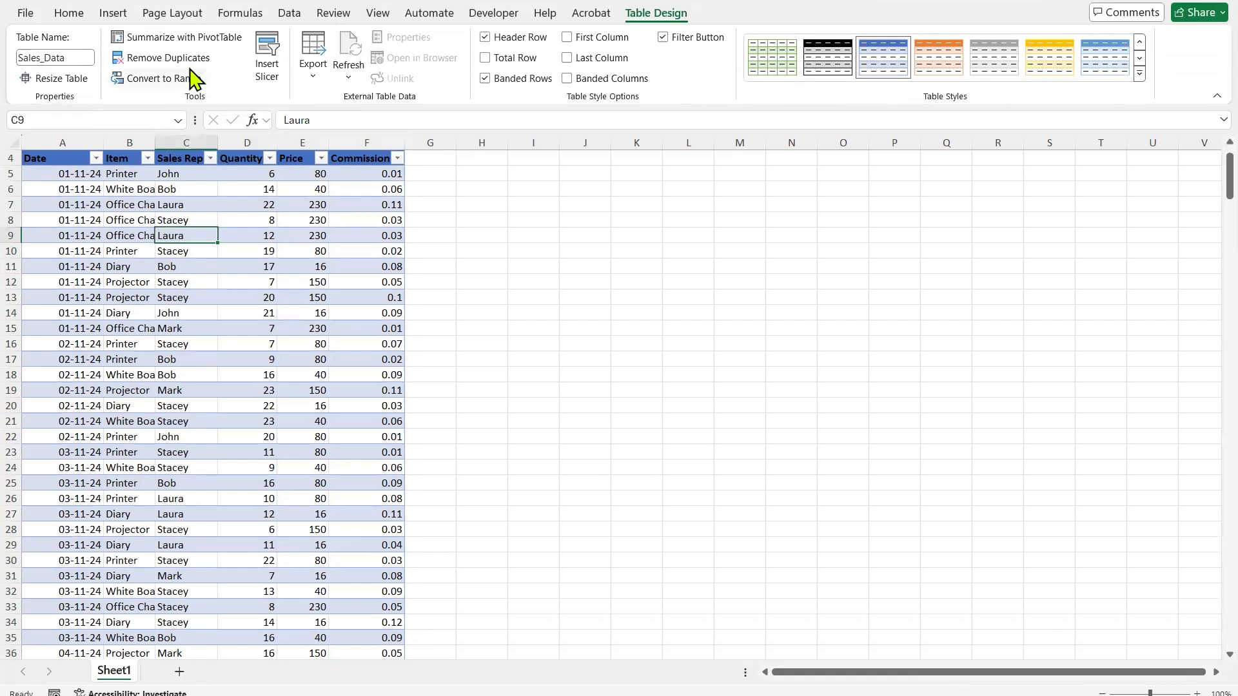
pyautogui.click(237, 331)
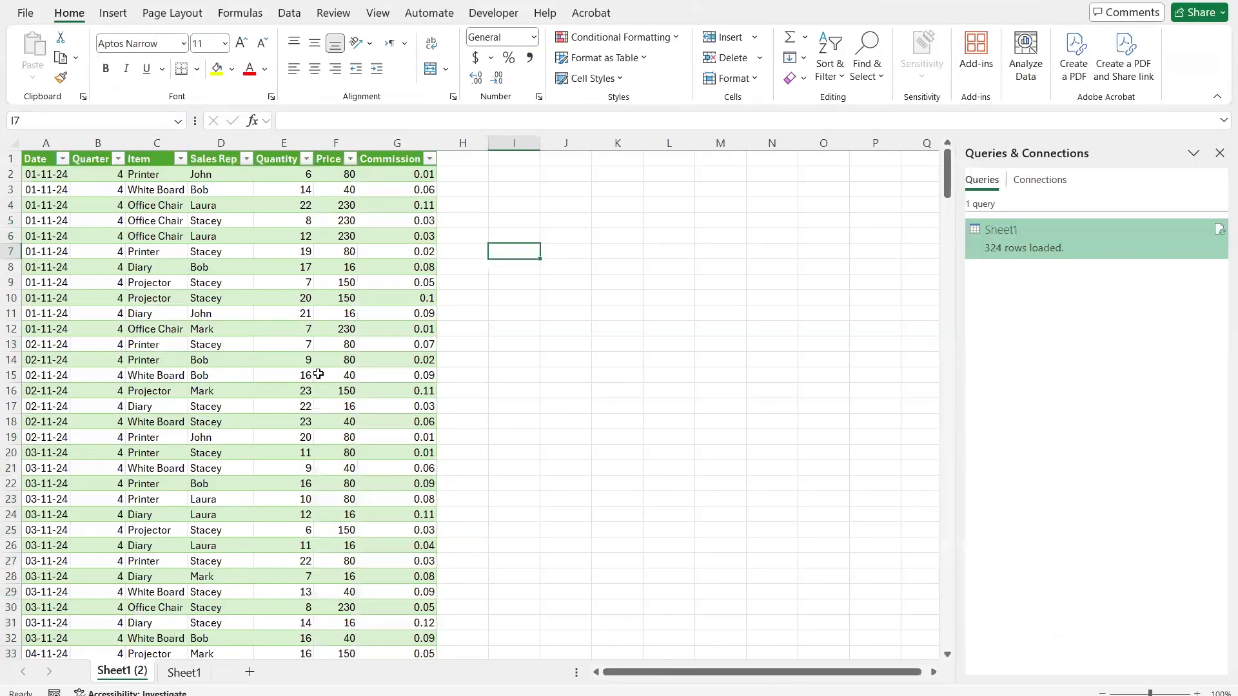
# On the empty Sheet1 of the query workbook, close the queries pane and start importing the Excel workbook Sales Data November 2024.
pyautogui.click(190, 674)
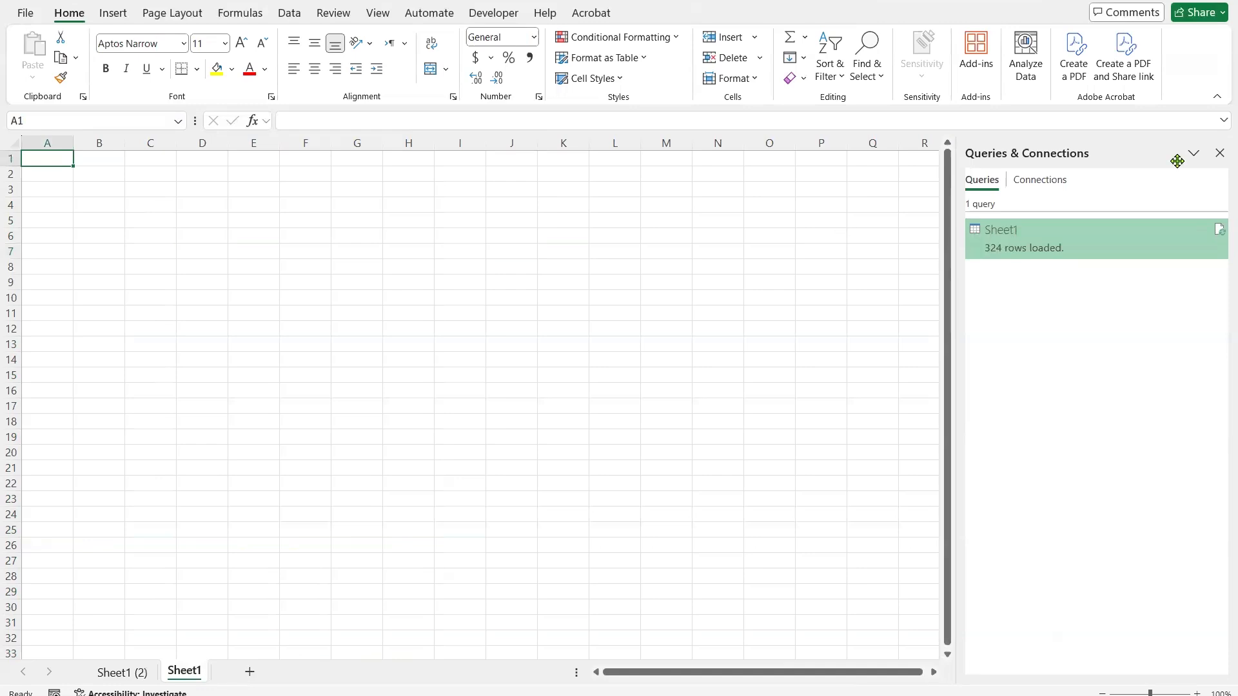
pyautogui.click(1220, 152)
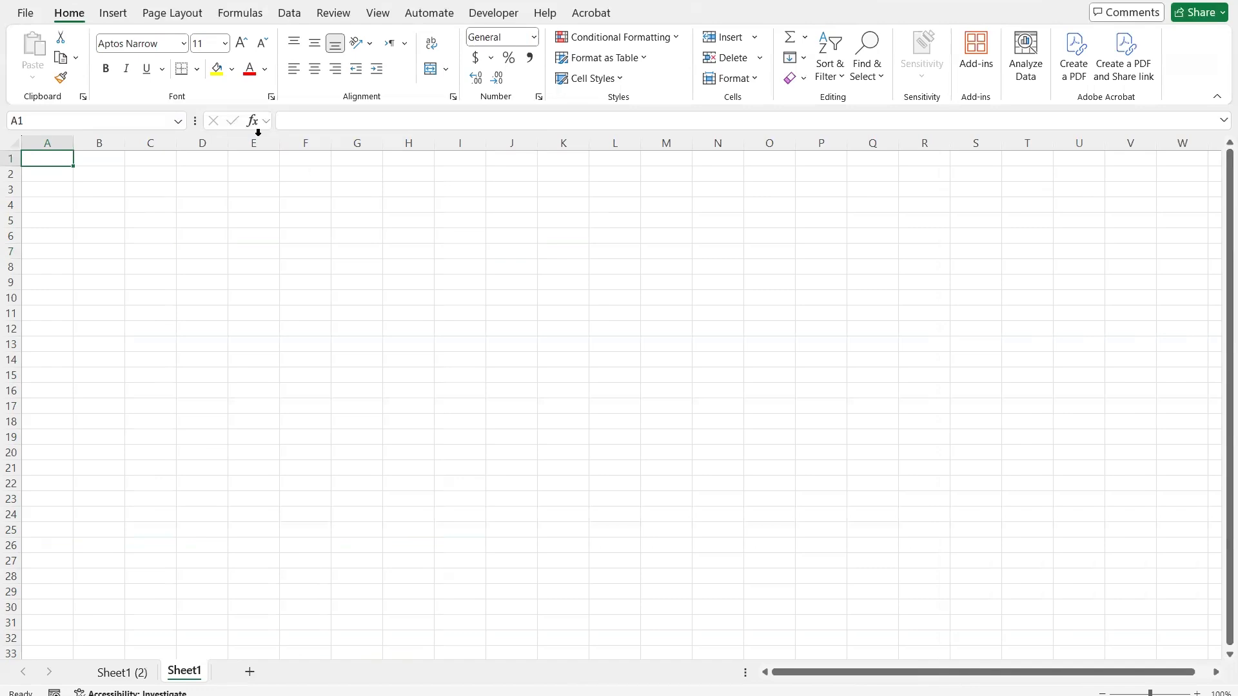
pyautogui.click(292, 14)
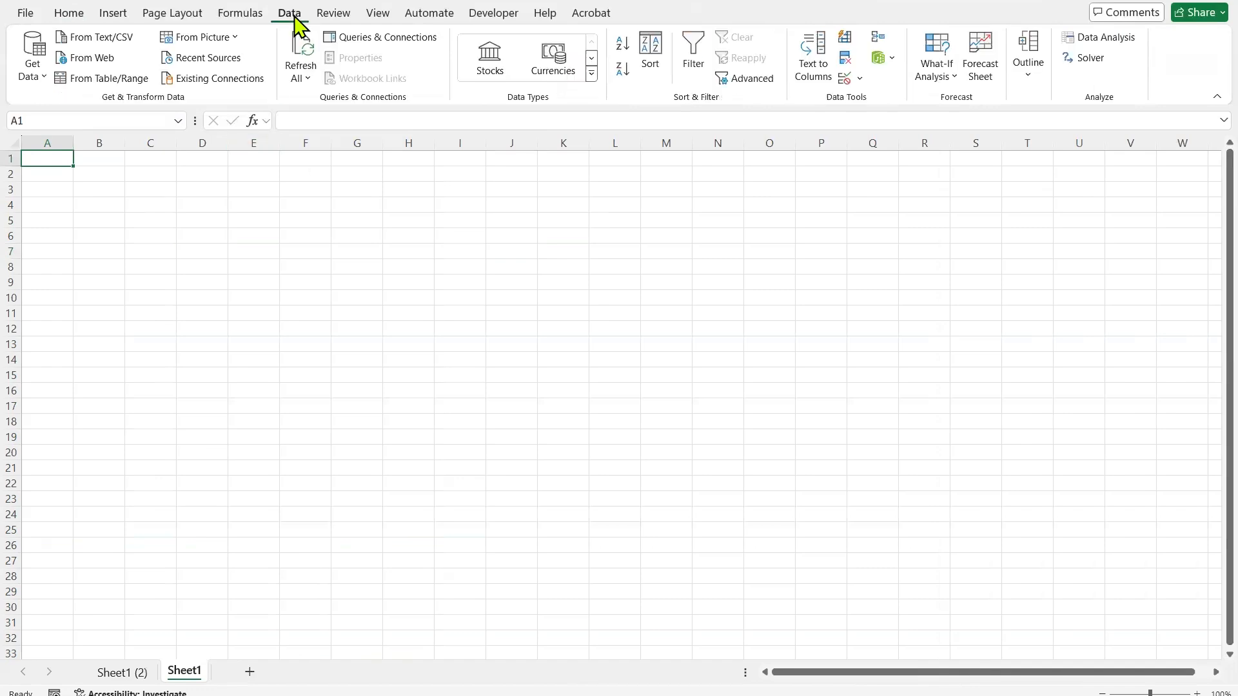
pyautogui.click(36, 77)
pyautogui.moveTo(88, 105)
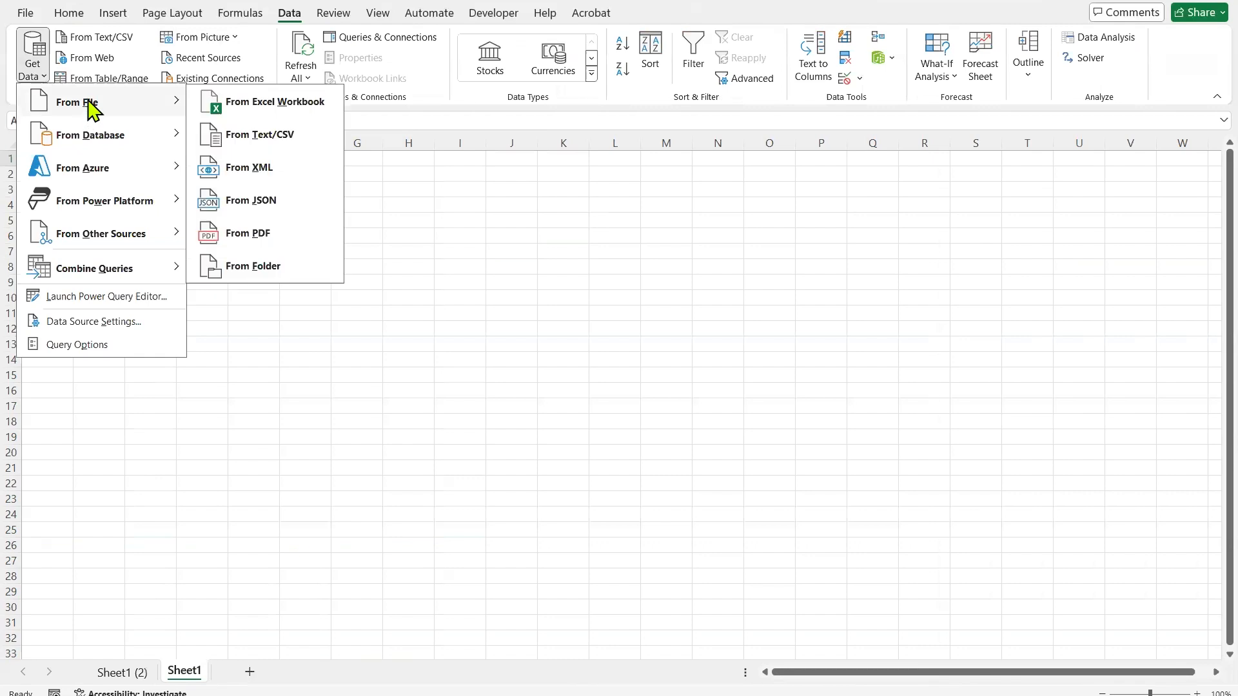
pyautogui.click(266, 111)
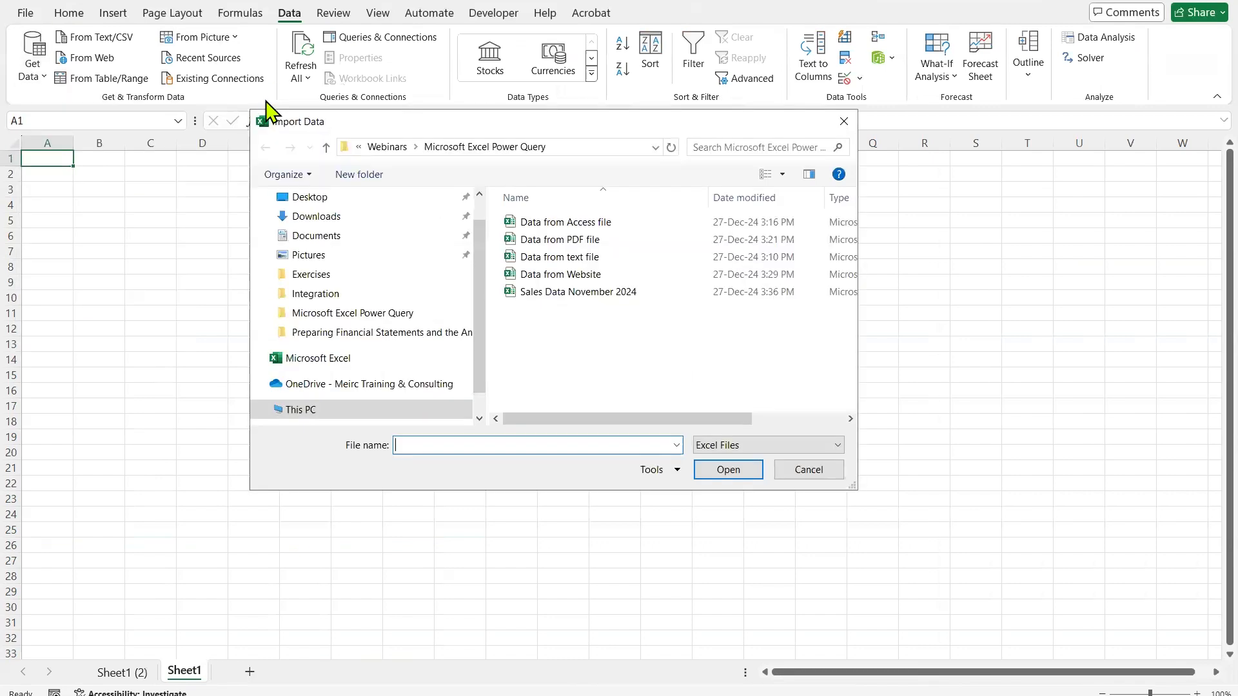
pyautogui.doubleClick(506, 292)
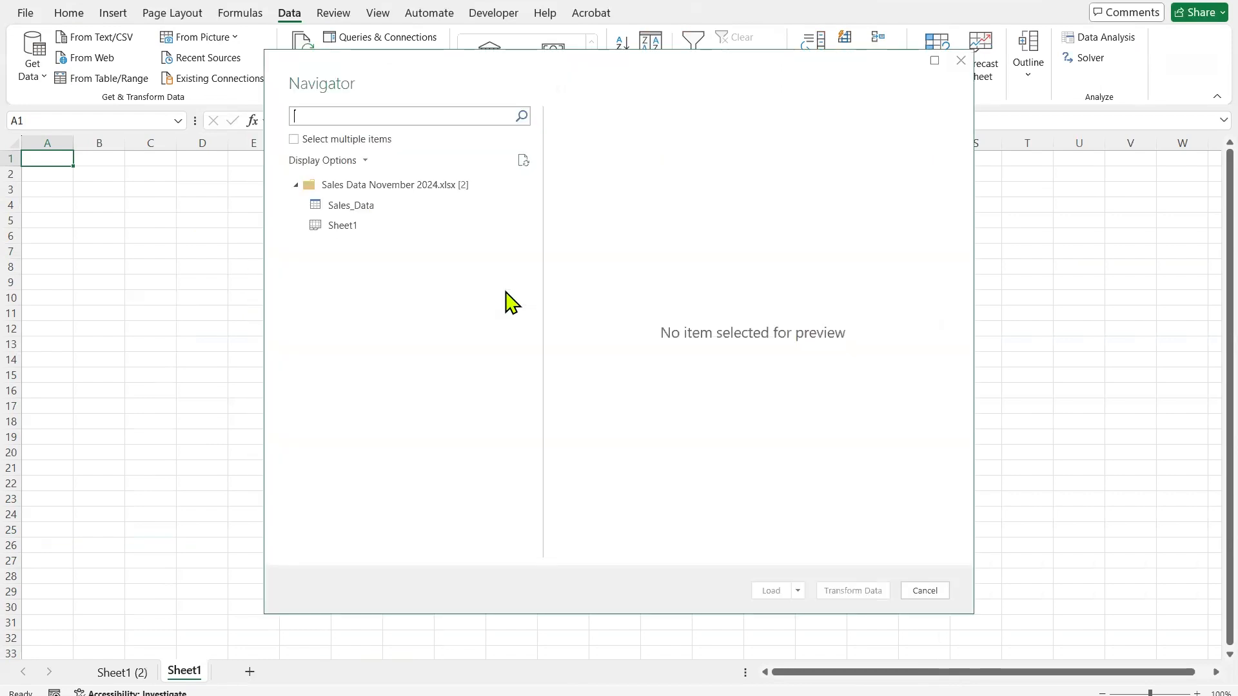
# Compare the previews of Sales_Data and Sheet1, and load the Sales_Data table into the workbook.
pyautogui.click(344, 233)
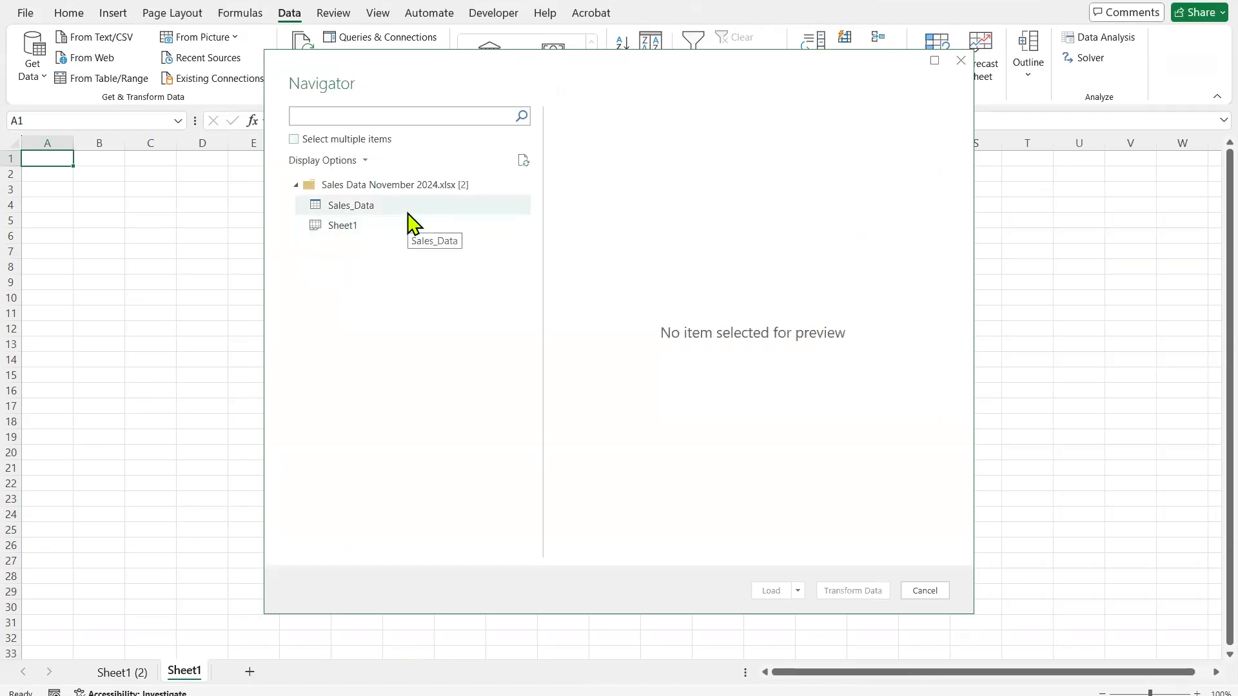
pyautogui.click(349, 207)
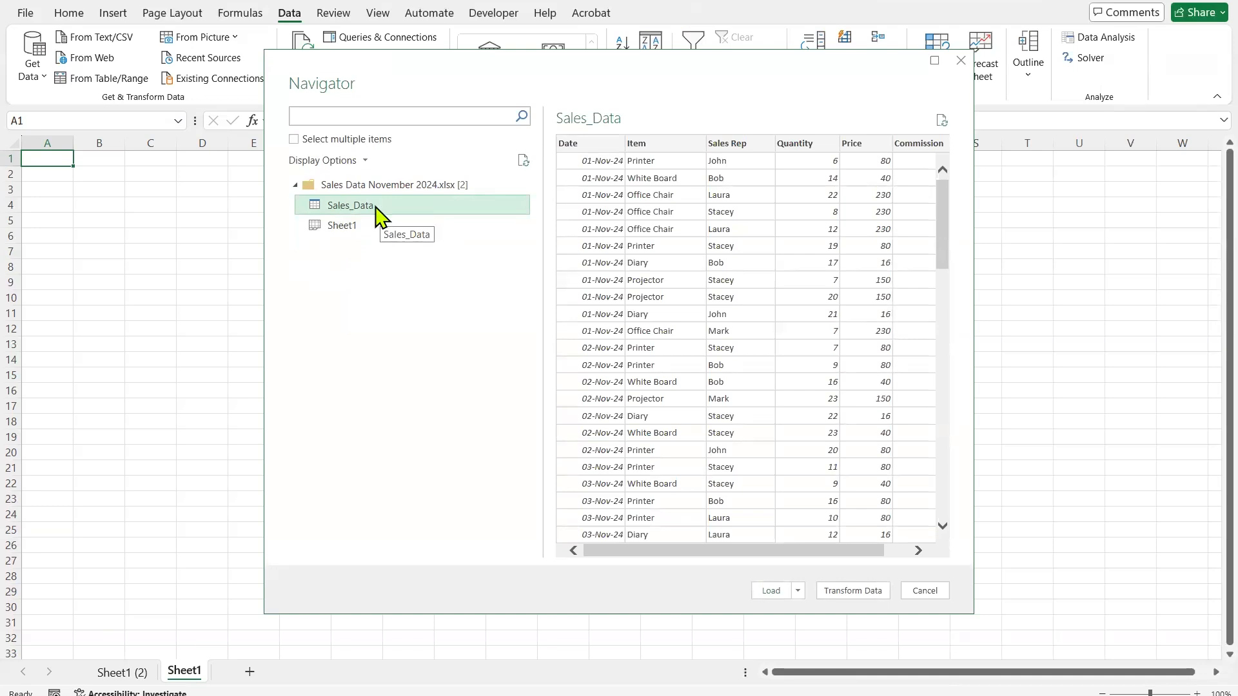
pyautogui.click(339, 227)
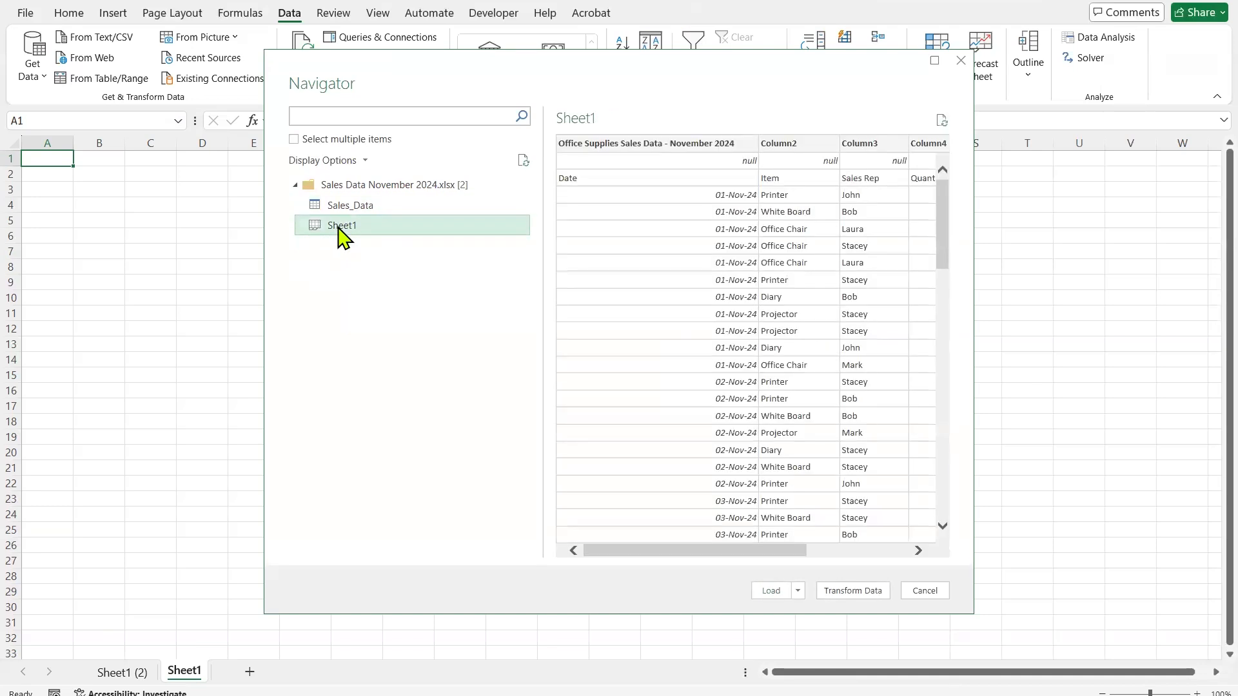
pyautogui.click(352, 208)
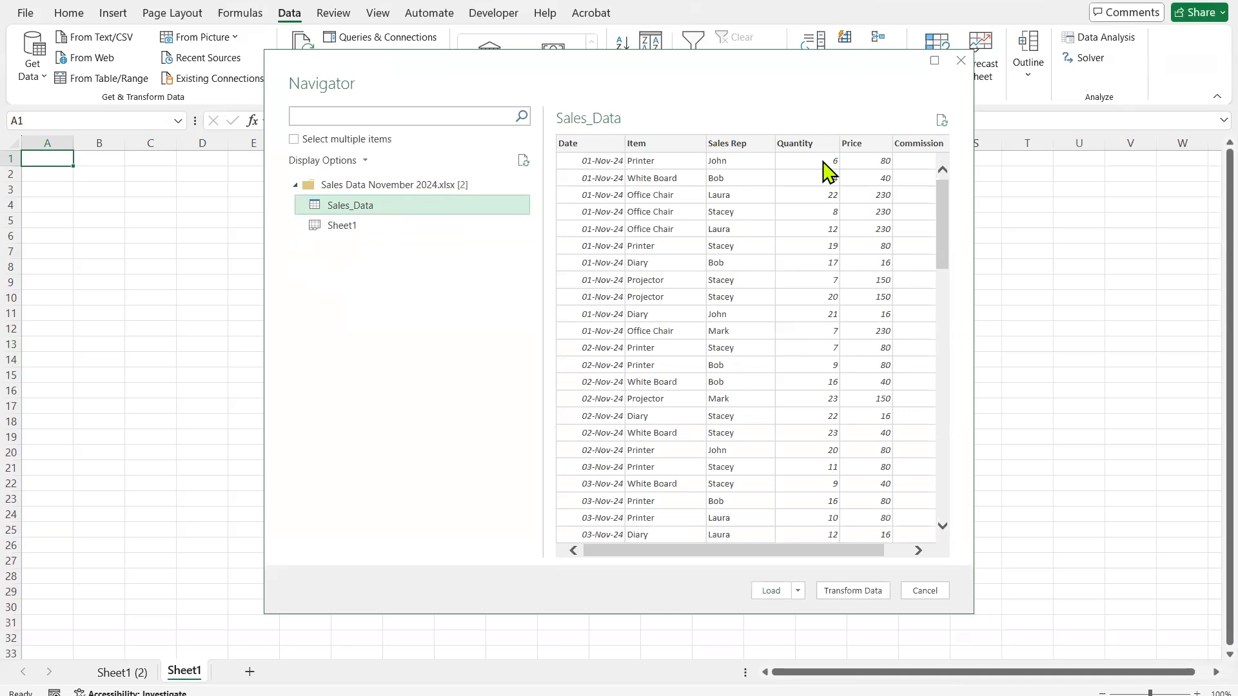
pyautogui.click(770, 590)
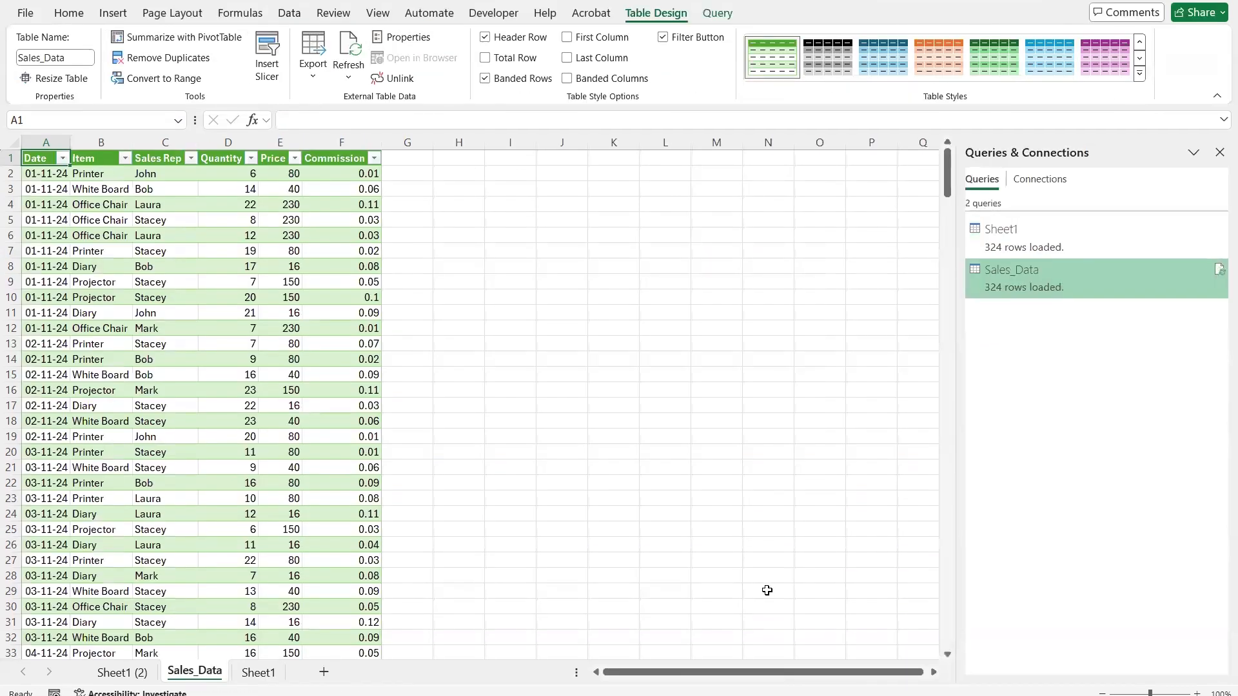
pyautogui.click(234, 293)
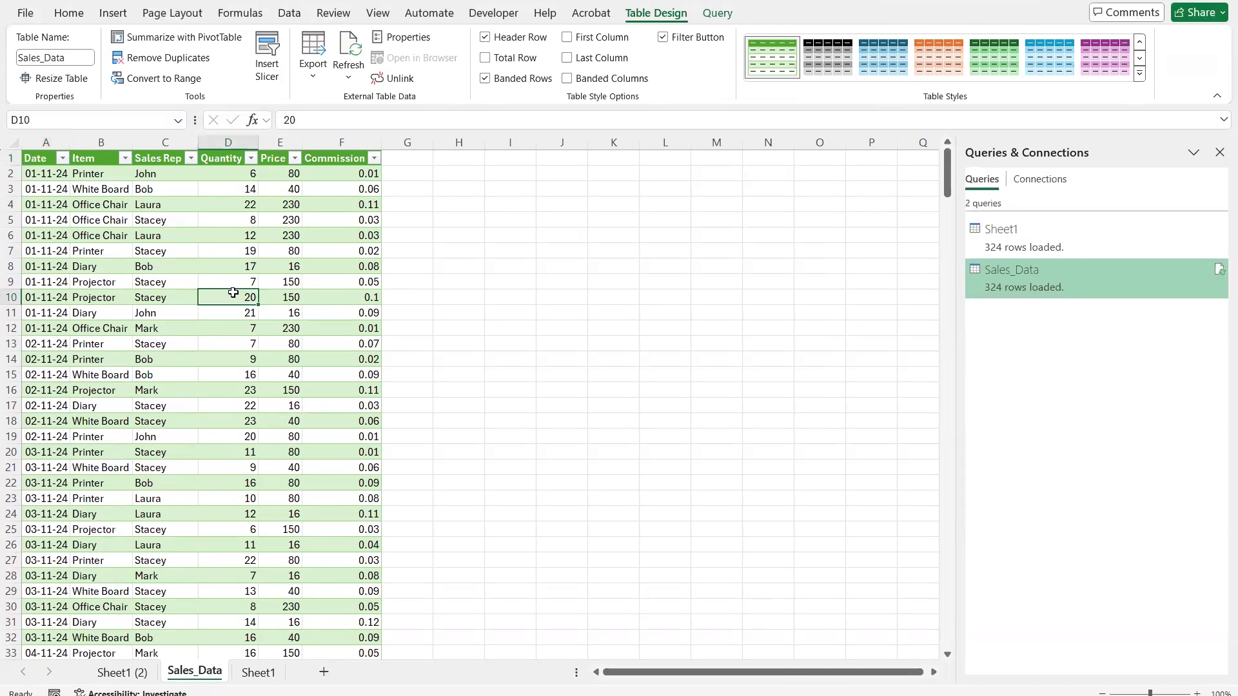
pyautogui.click(182, 220)
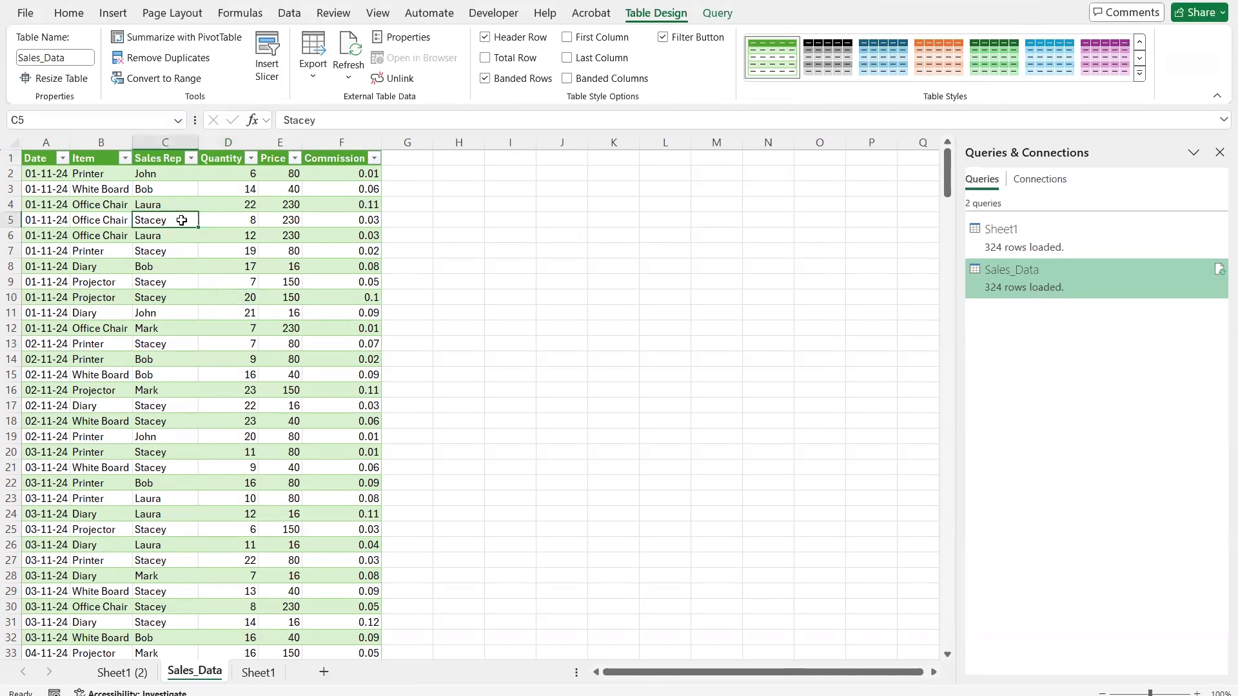
# In the November sales source workbook, move the detached rows A332:F340 to A329, directly below the Sales_Data table, to extend it.
pyautogui.moveTo(1006, 310)
pyautogui.press('ctrl')
pyautogui.press('ctrl')
pyautogui.press('ctrl')
pyautogui.press('ctrl')
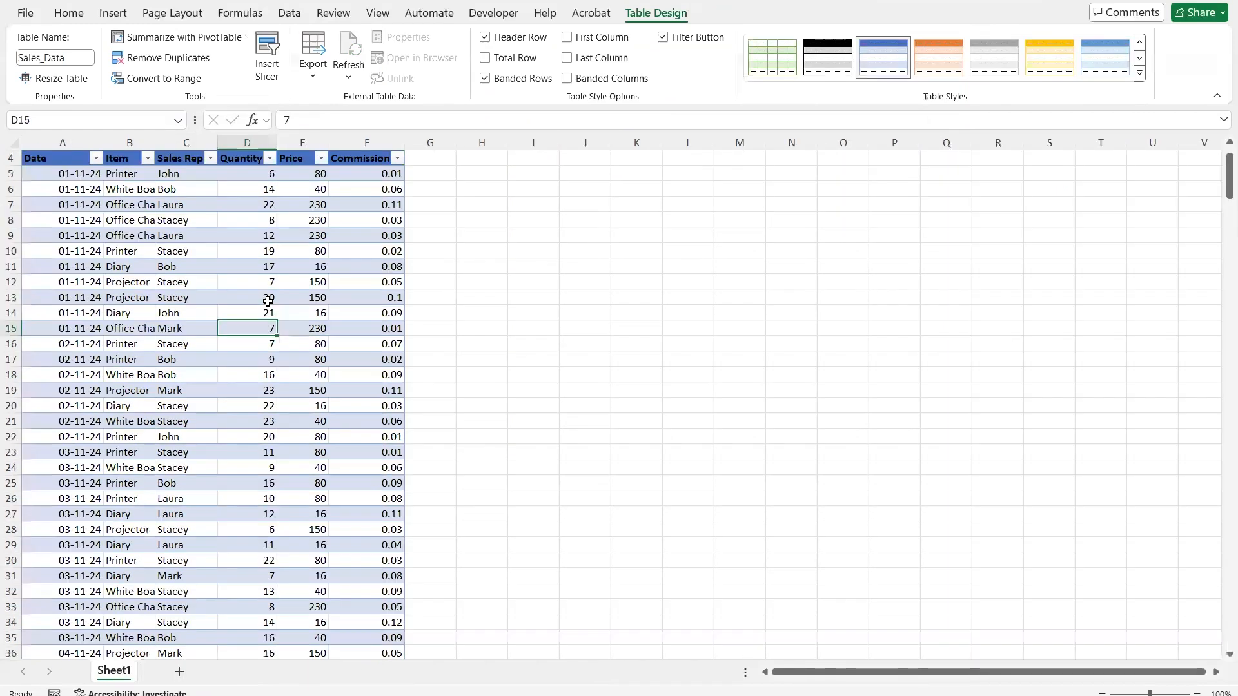
pyautogui.click(194, 294)
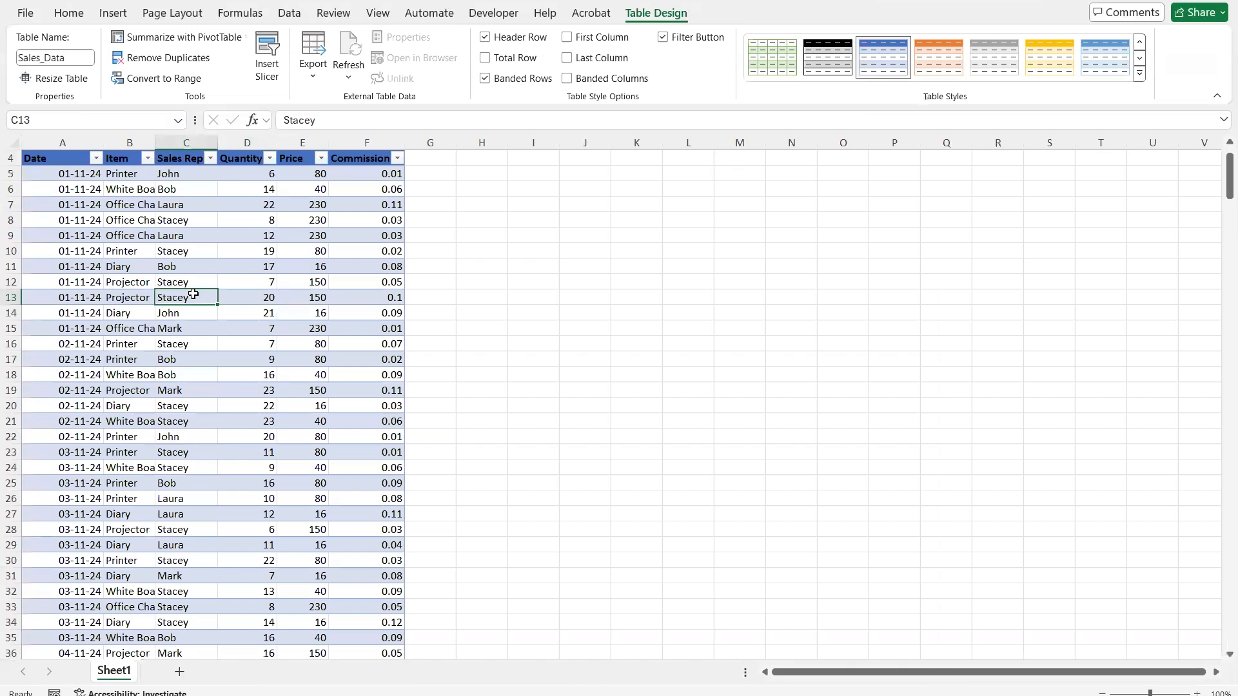
pyautogui.hotkey('ctrl', 'Down')
pyautogui.scroll(-6, 193, 294)
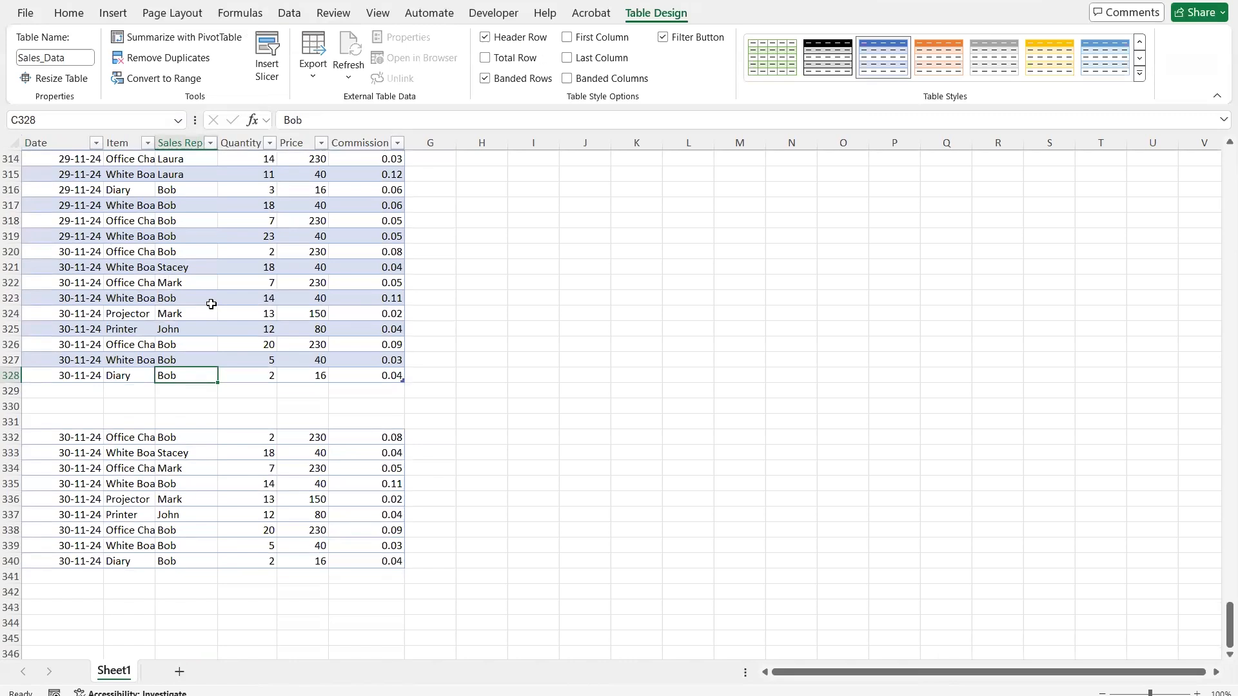
pyautogui.moveTo(78, 437); pyautogui.dragTo(370, 561)
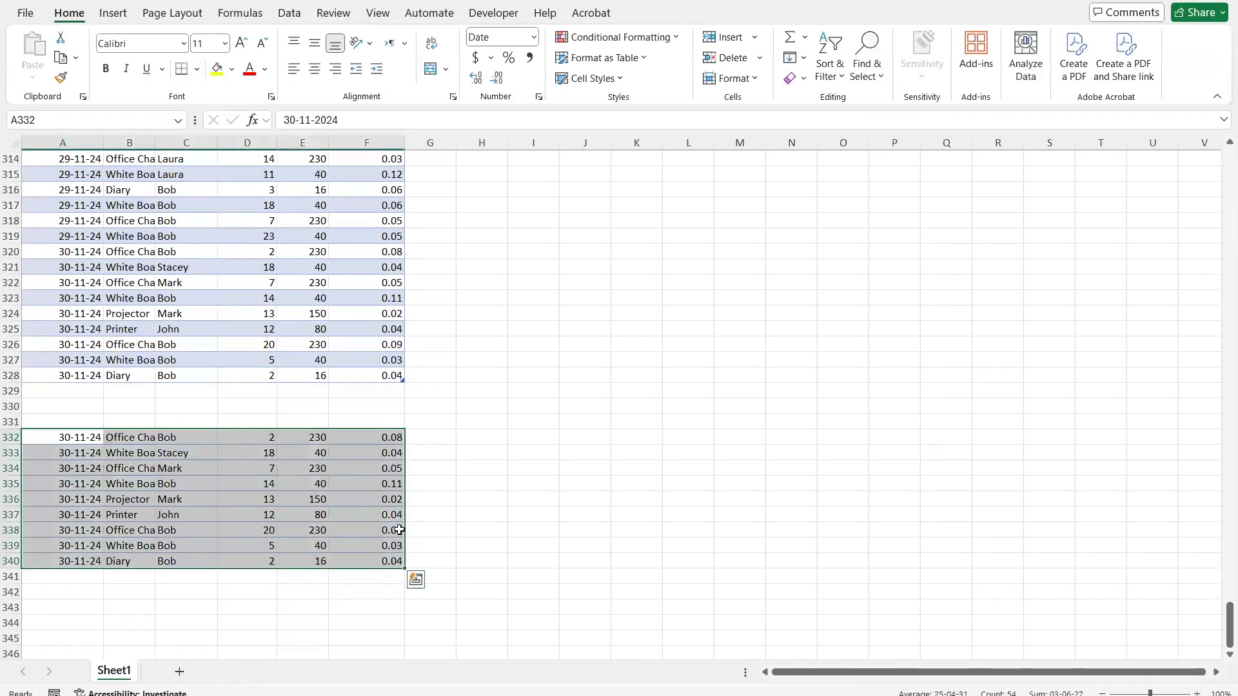
pyautogui.moveTo(405, 520); pyautogui.dragTo(385, 469)
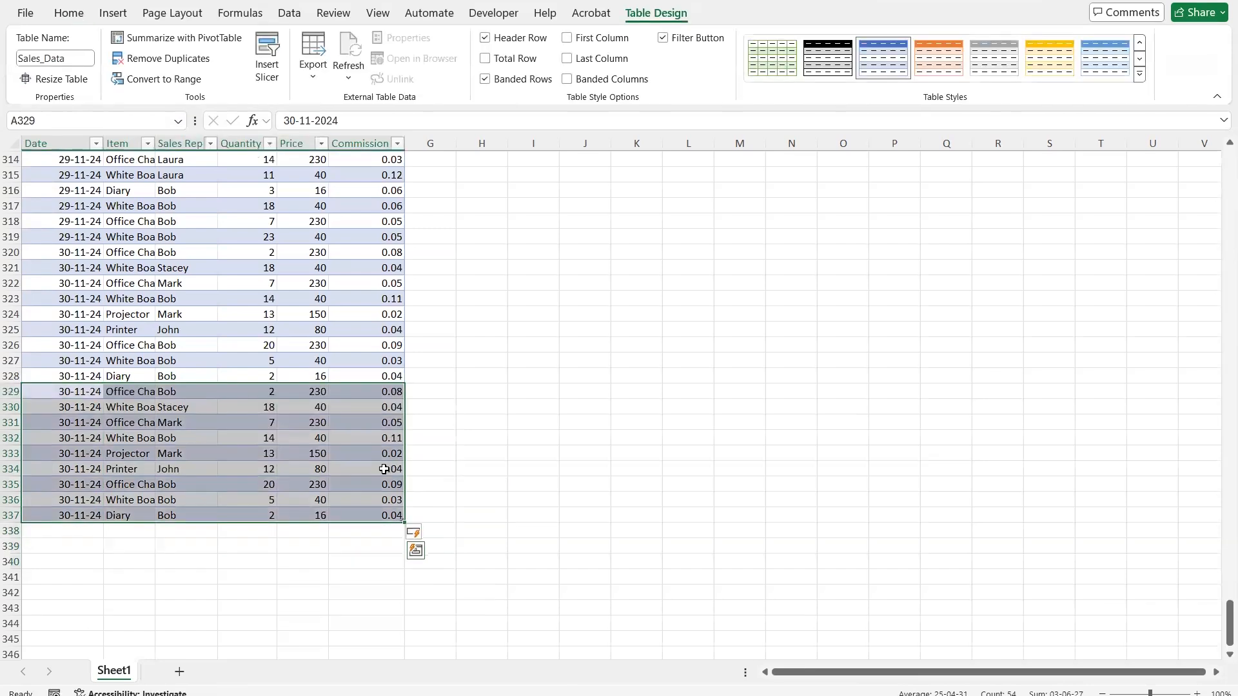
pyautogui.click(236, 290)
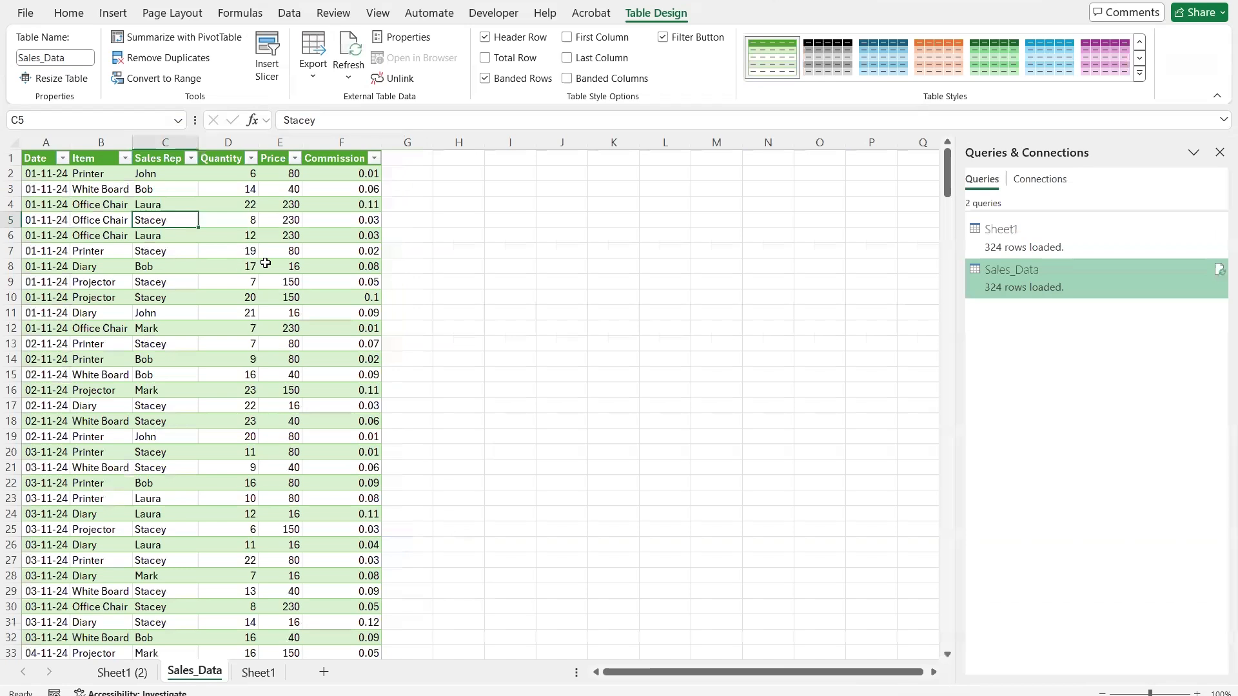
# In the query workbook, refresh the imported Sales_Data table from its source and check the query's preview.
pyautogui.click(264, 297)
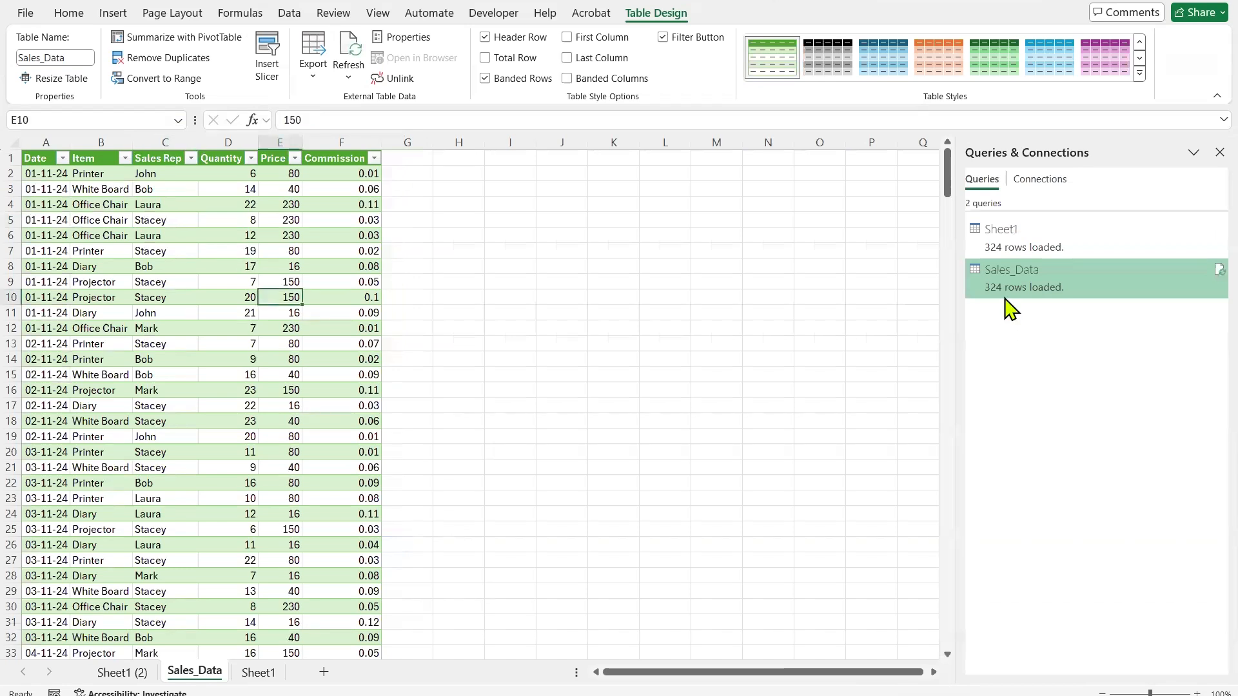
pyautogui.moveTo(999, 296)
pyautogui.rightClick(159, 267)
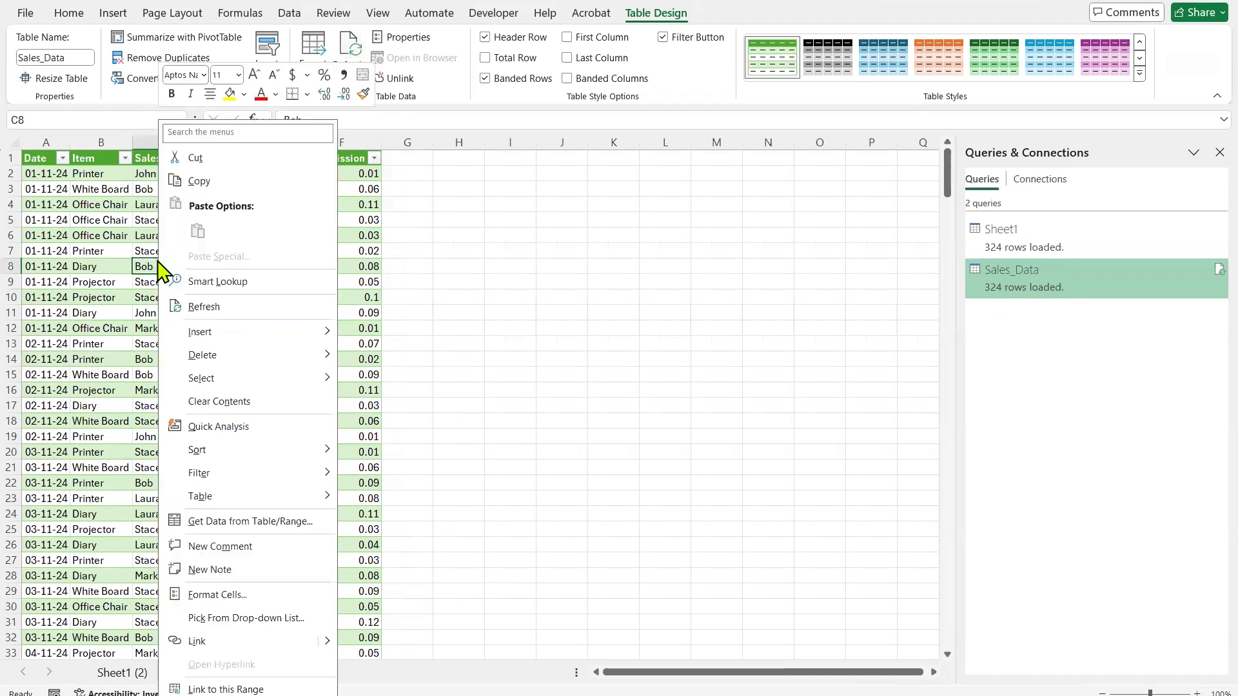
pyautogui.click(224, 306)
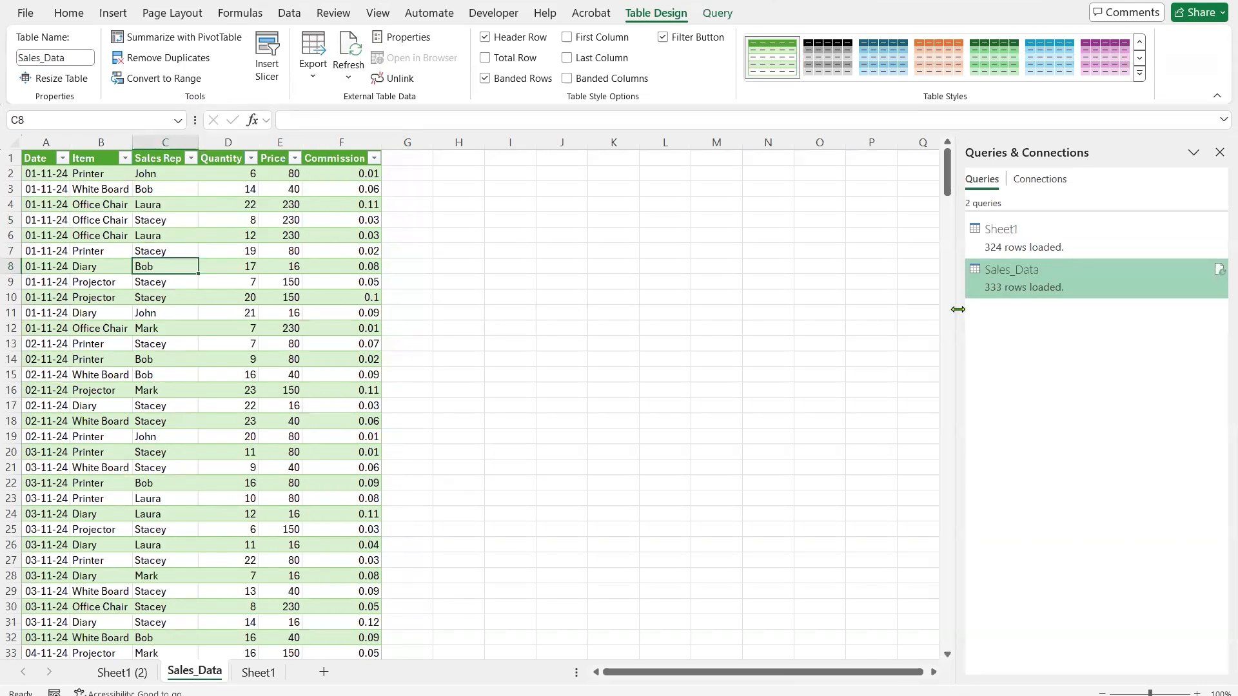
pyautogui.moveTo(1001, 257)
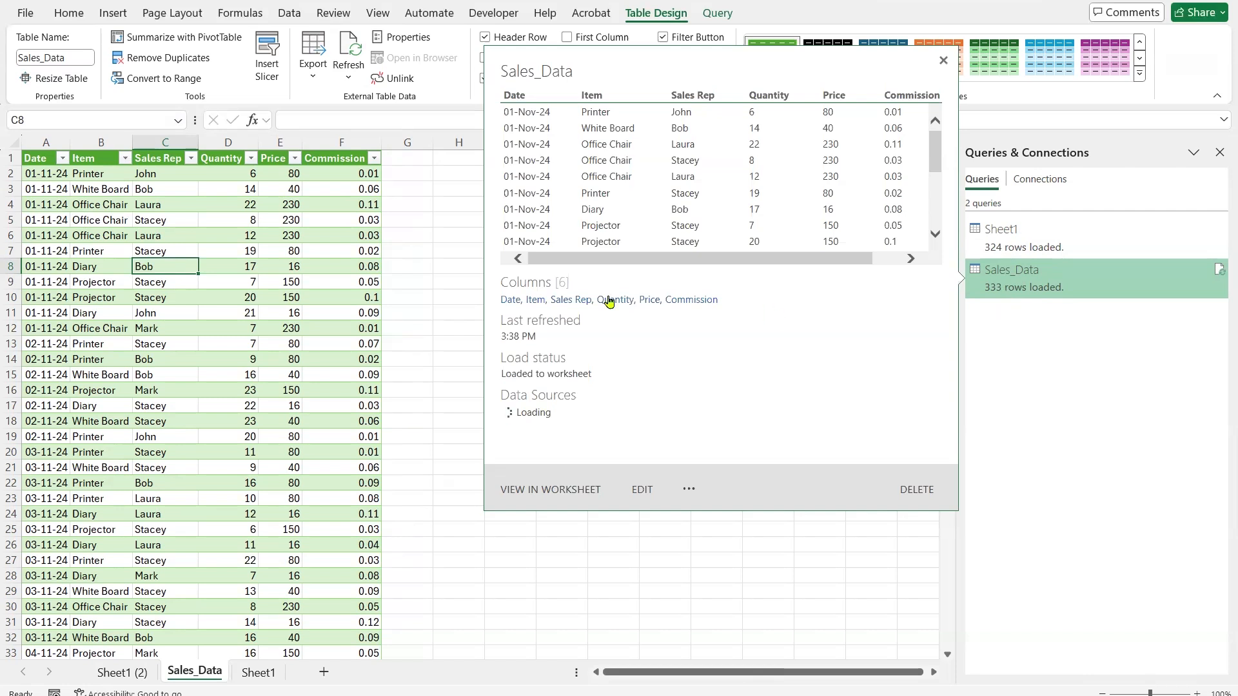
pyautogui.click(291, 326)
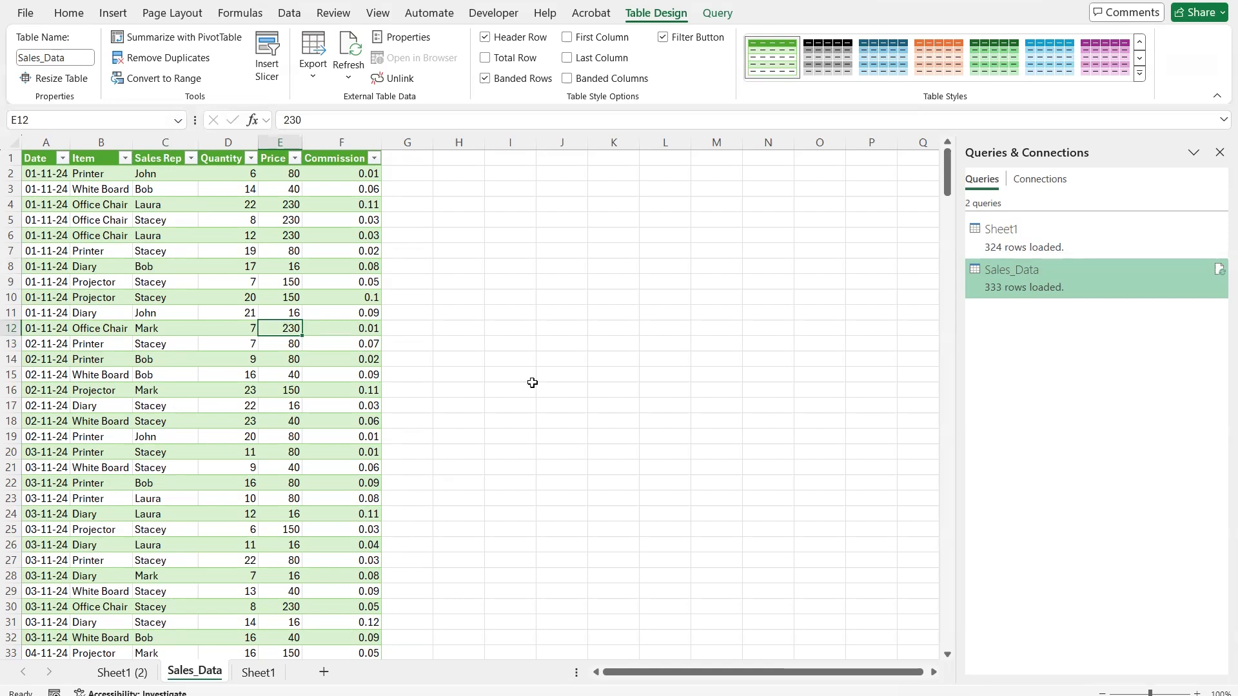
pyautogui.hotkey('alt', 'Tab')
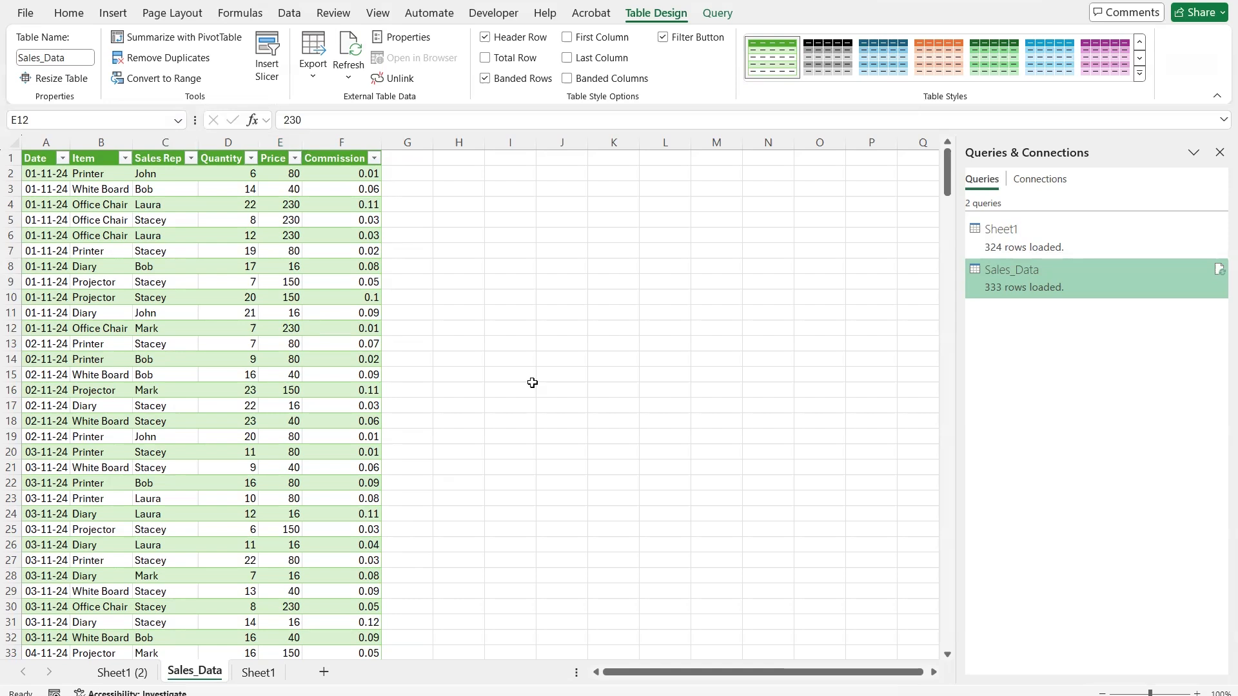